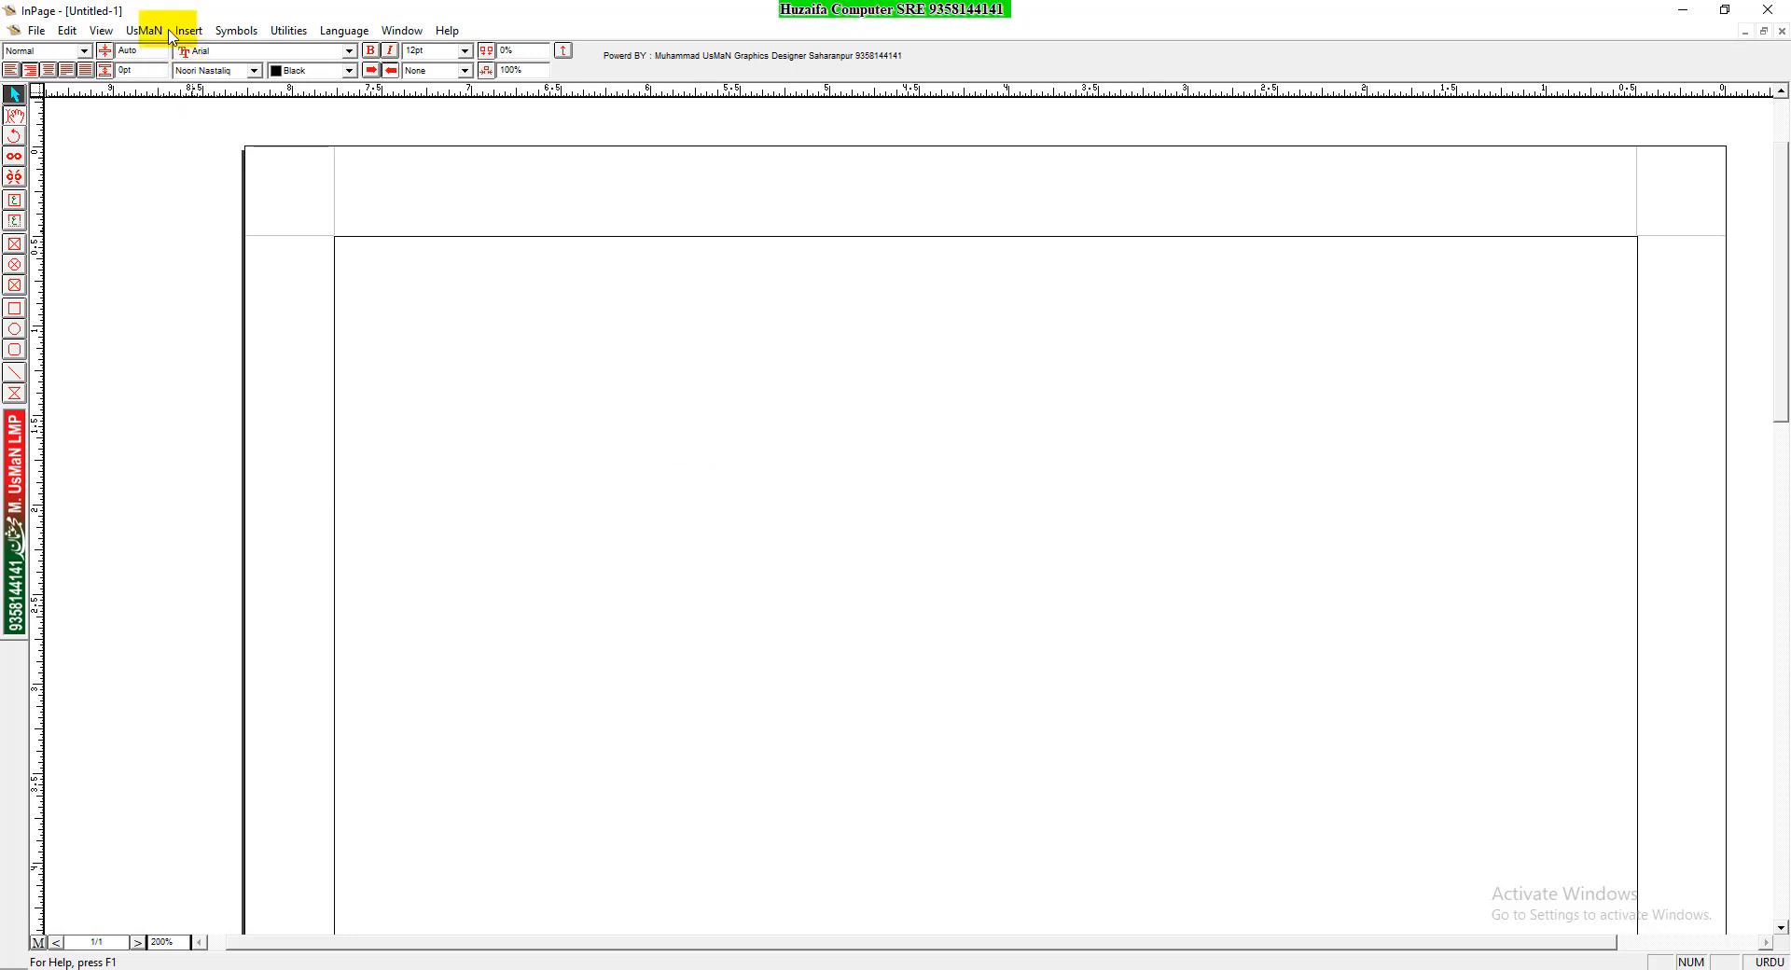
# Create a new style sheet named Heading and assign it the shortcut Control+Shift+H
pyautogui.click(140, 33)
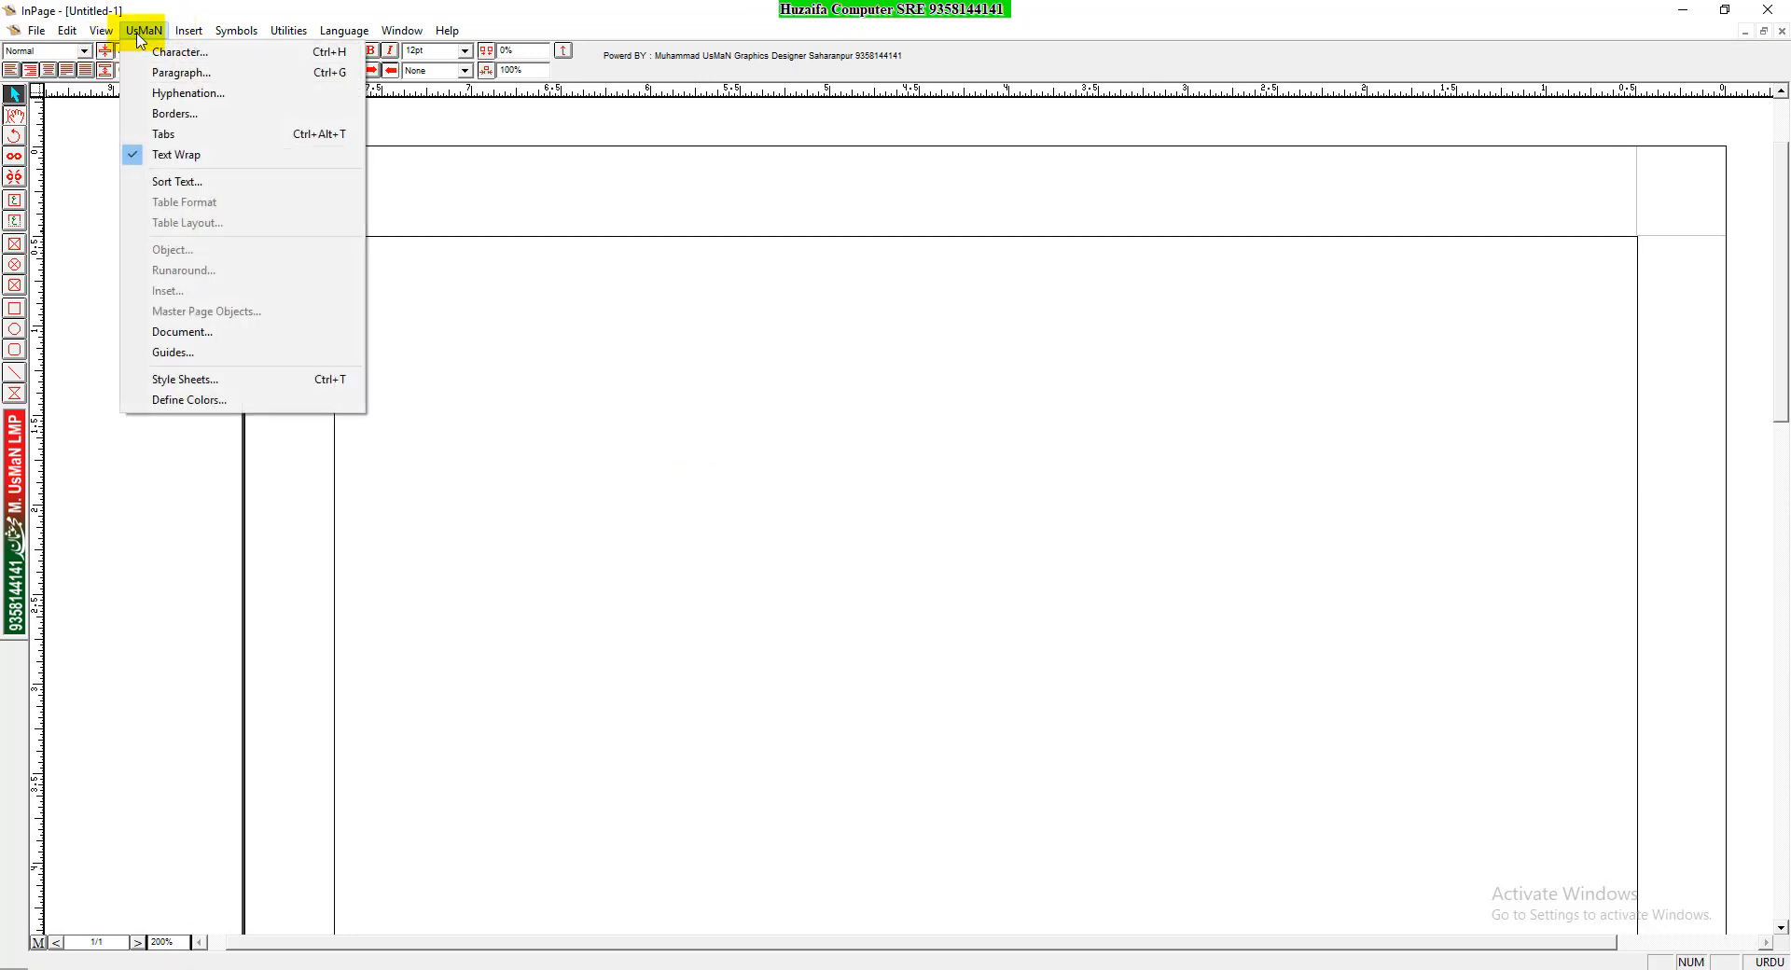
pyautogui.click(207, 381)
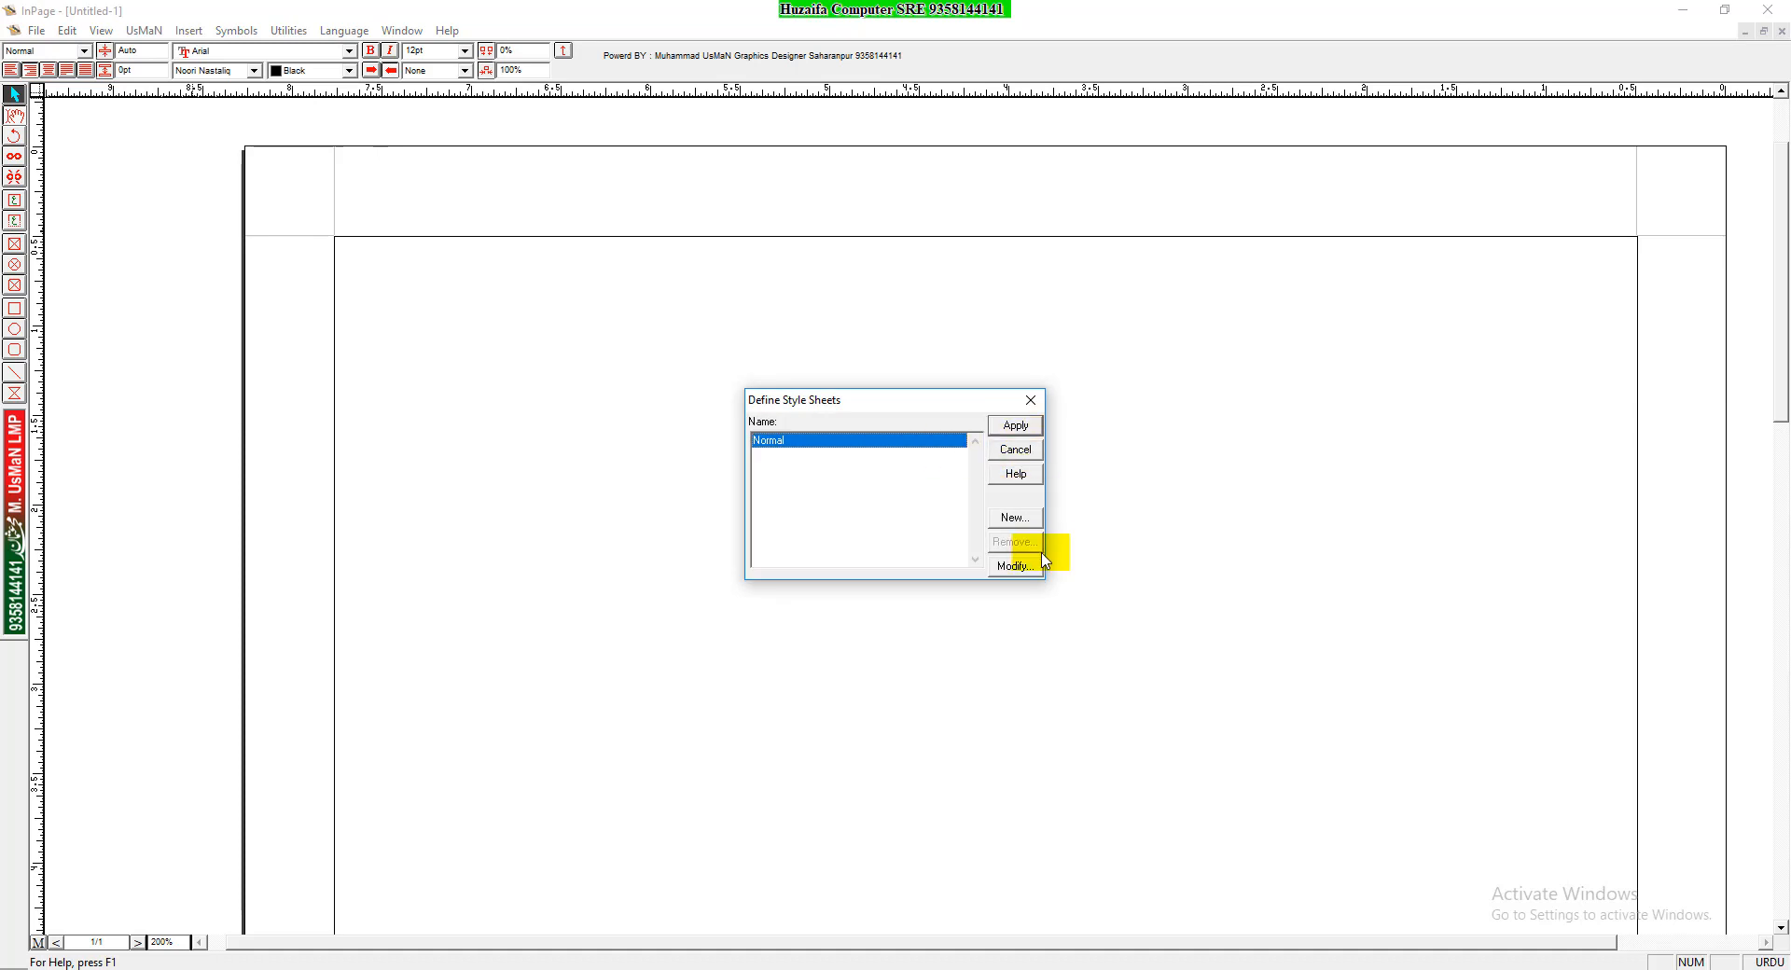
pyautogui.click(1014, 518)
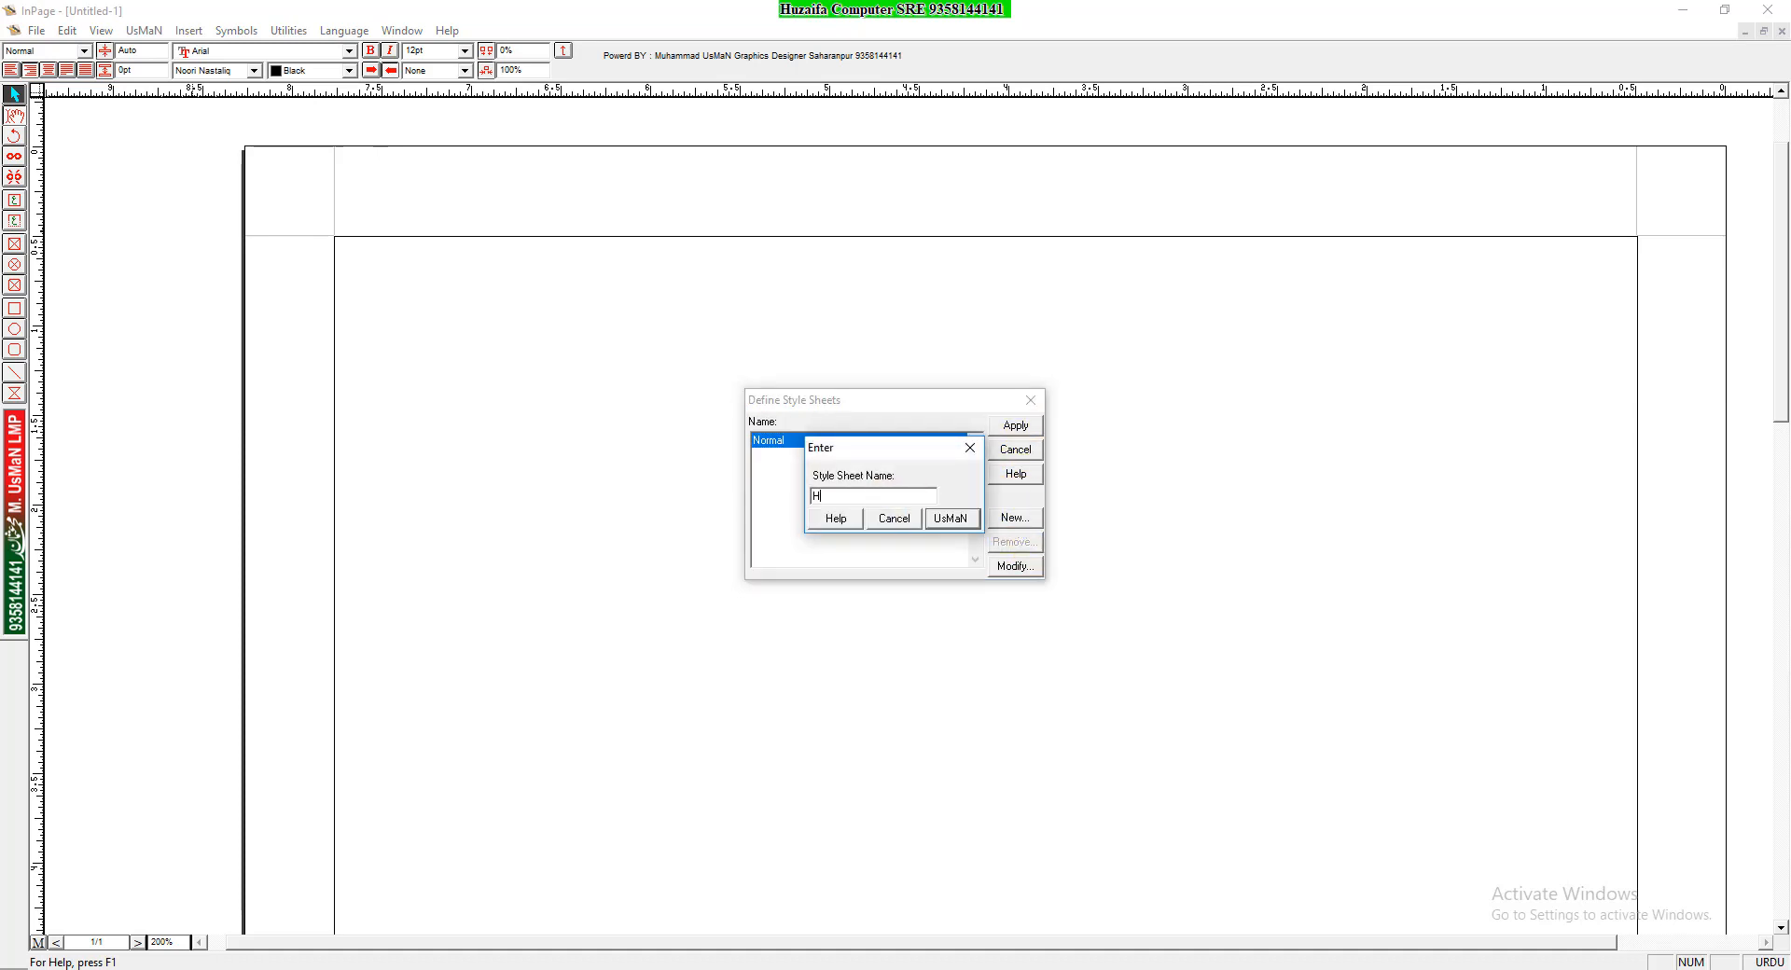
pyautogui.write('Heading')
pyautogui.click(949, 524)
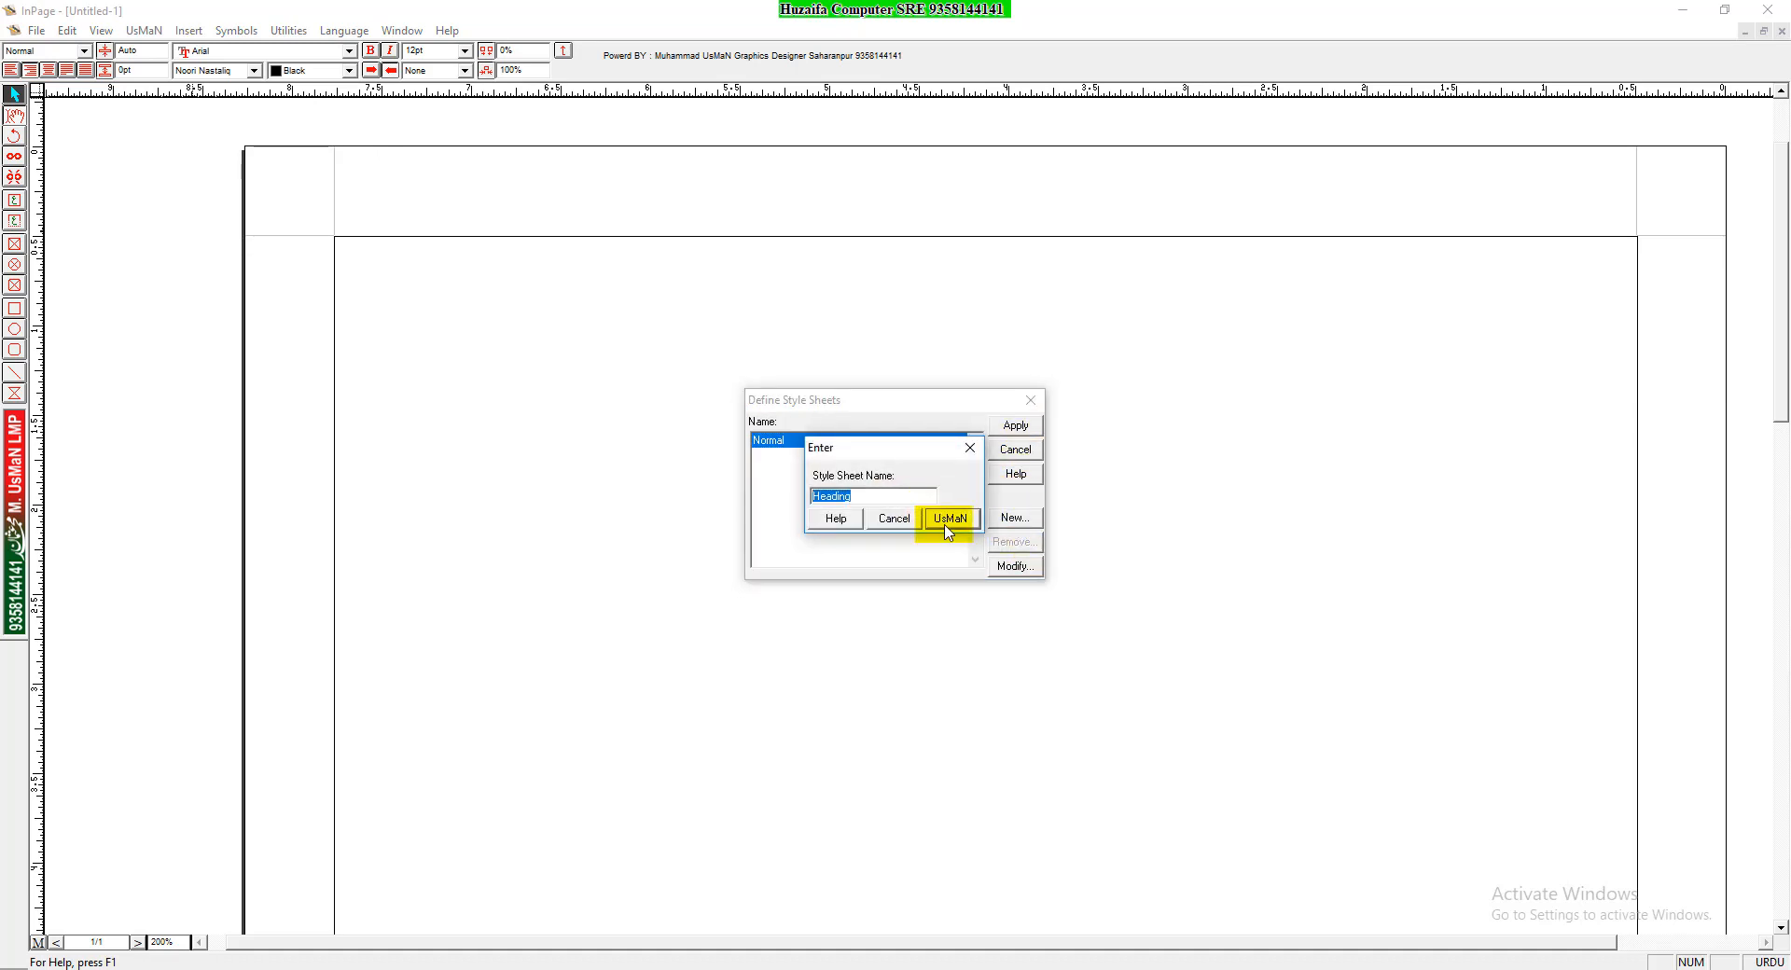
pyautogui.click(852, 446)
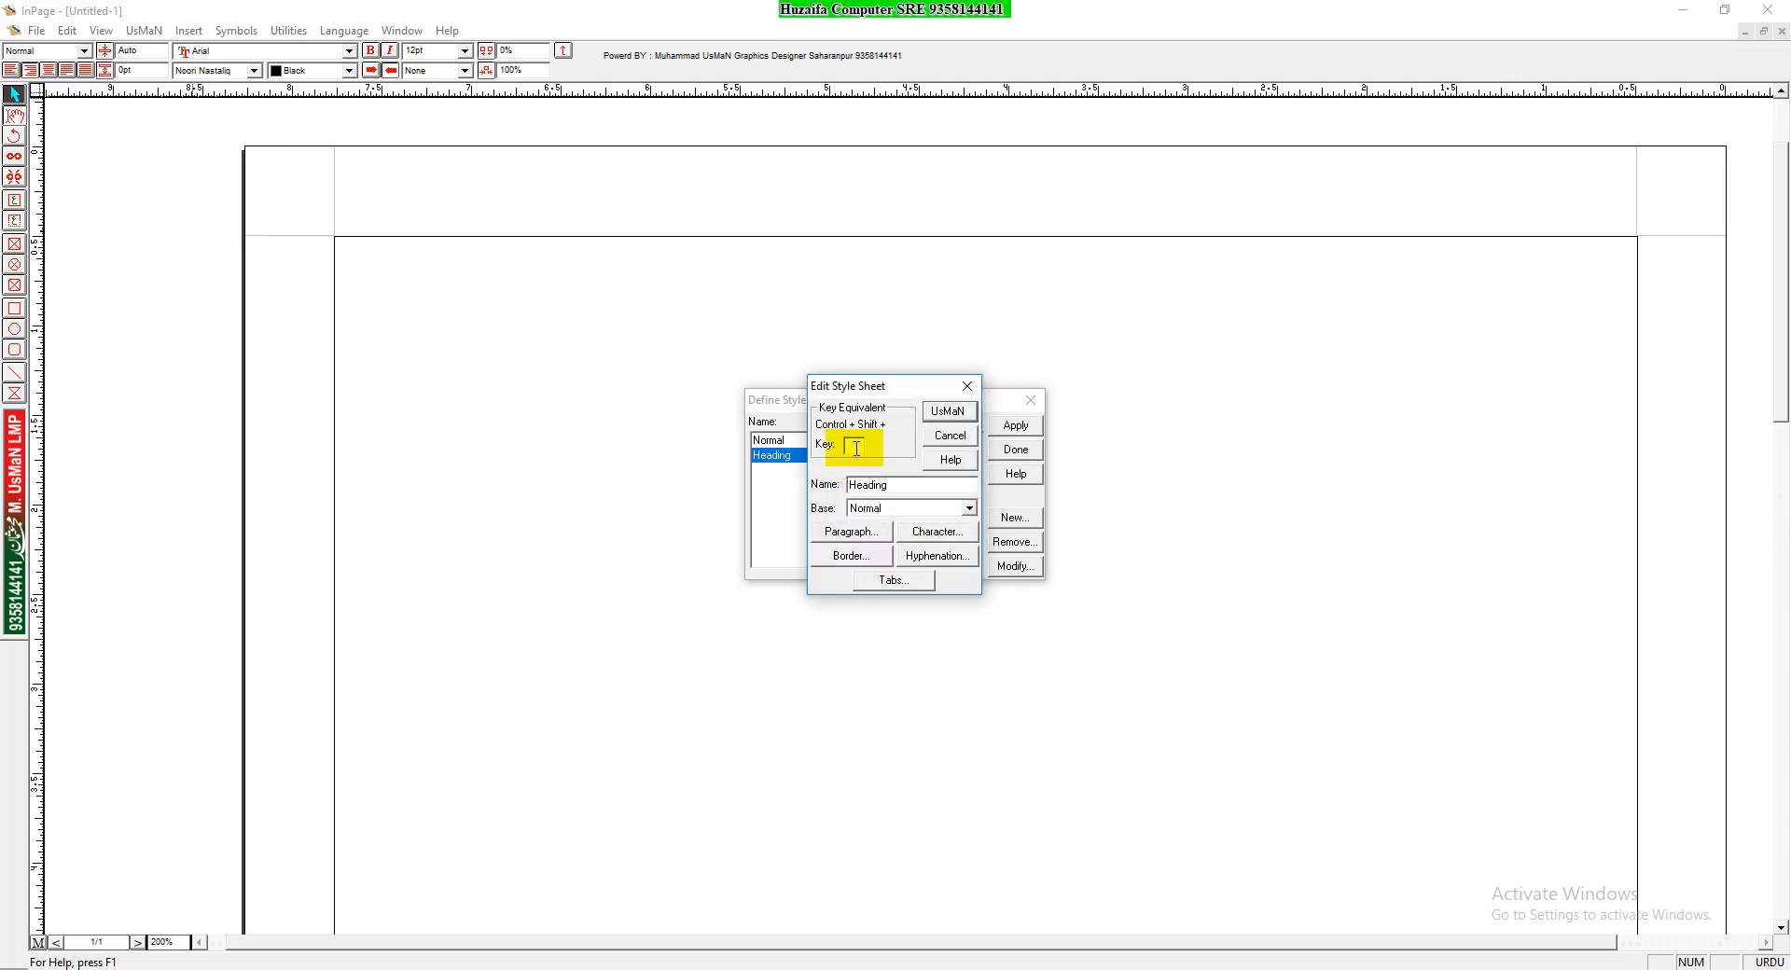
pyautogui.write('H')
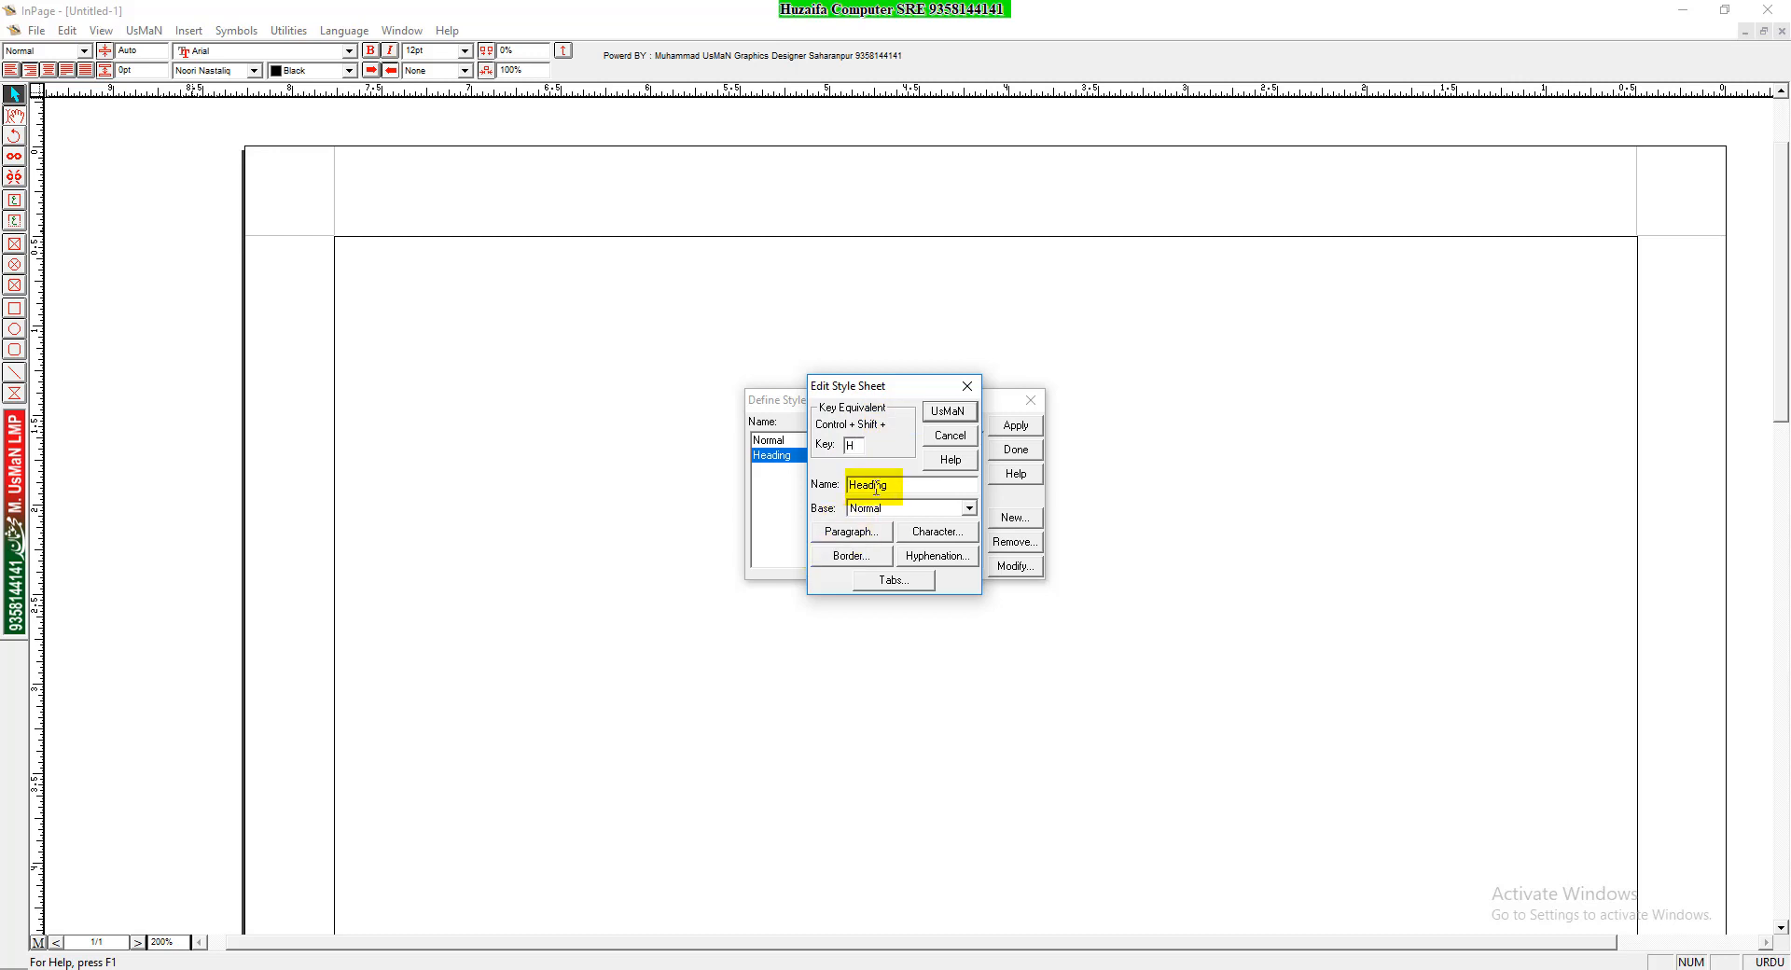
# Set the Heading style's paragraph alignment to Centered and its line height to 35
pyautogui.click(871, 539)
pyautogui.click(821, 397)
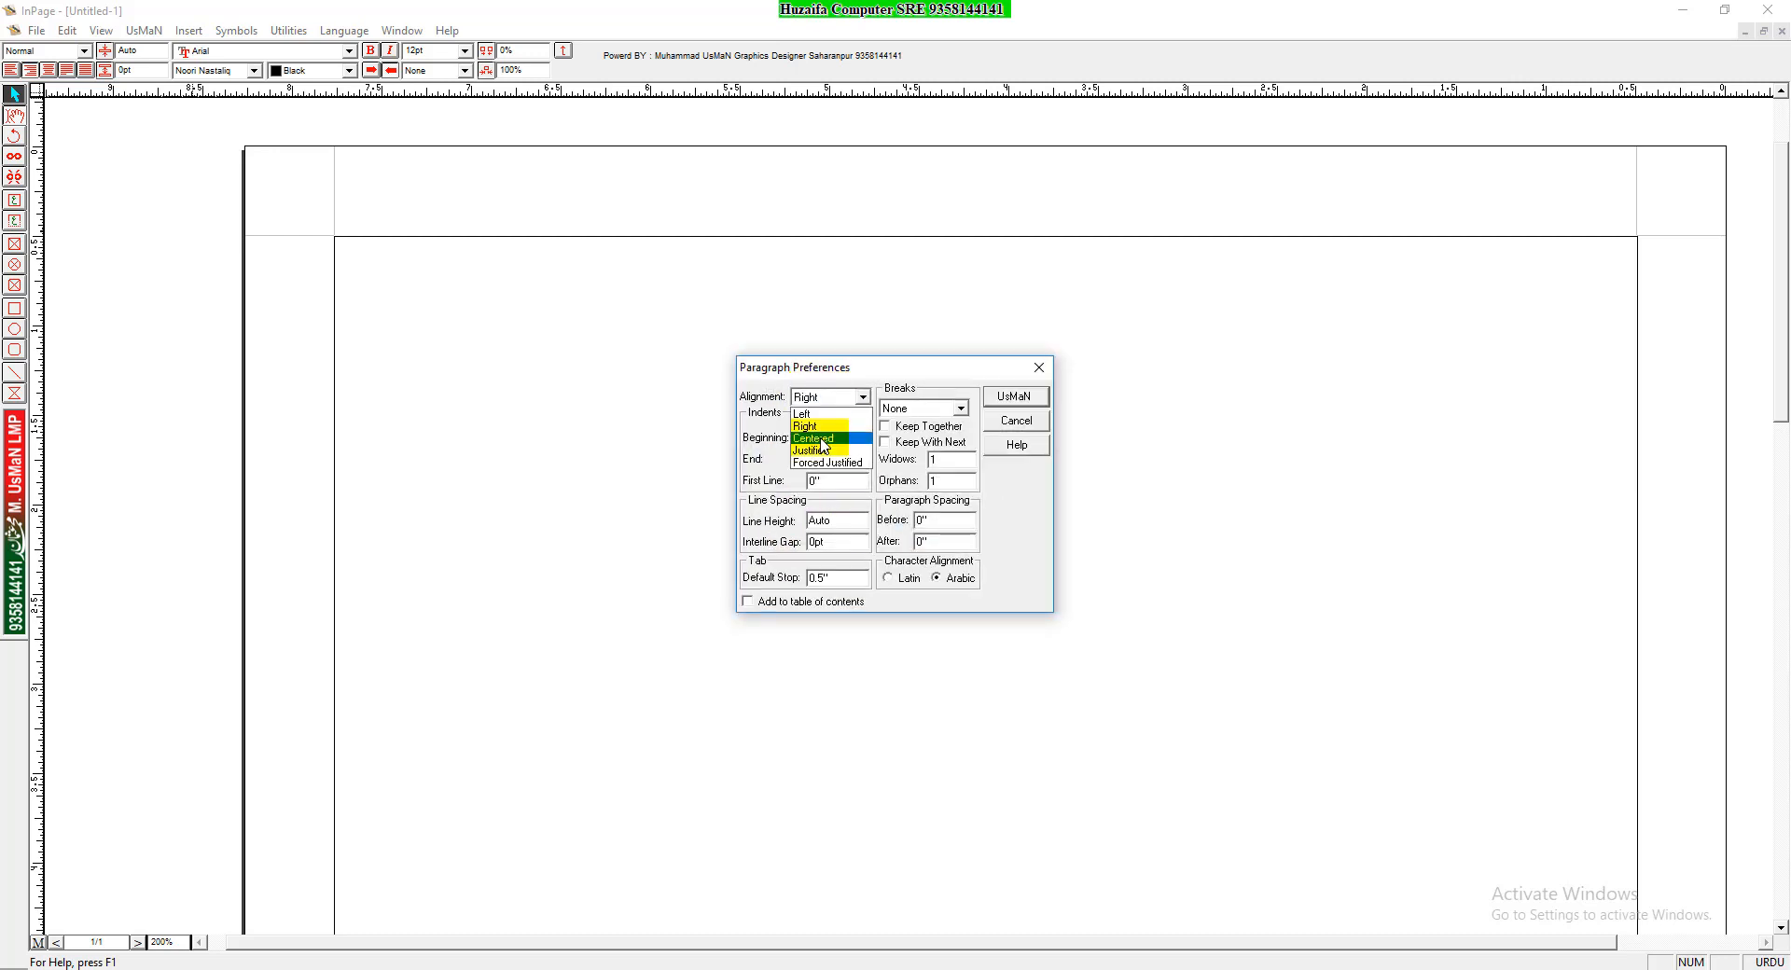
pyautogui.click(821, 439)
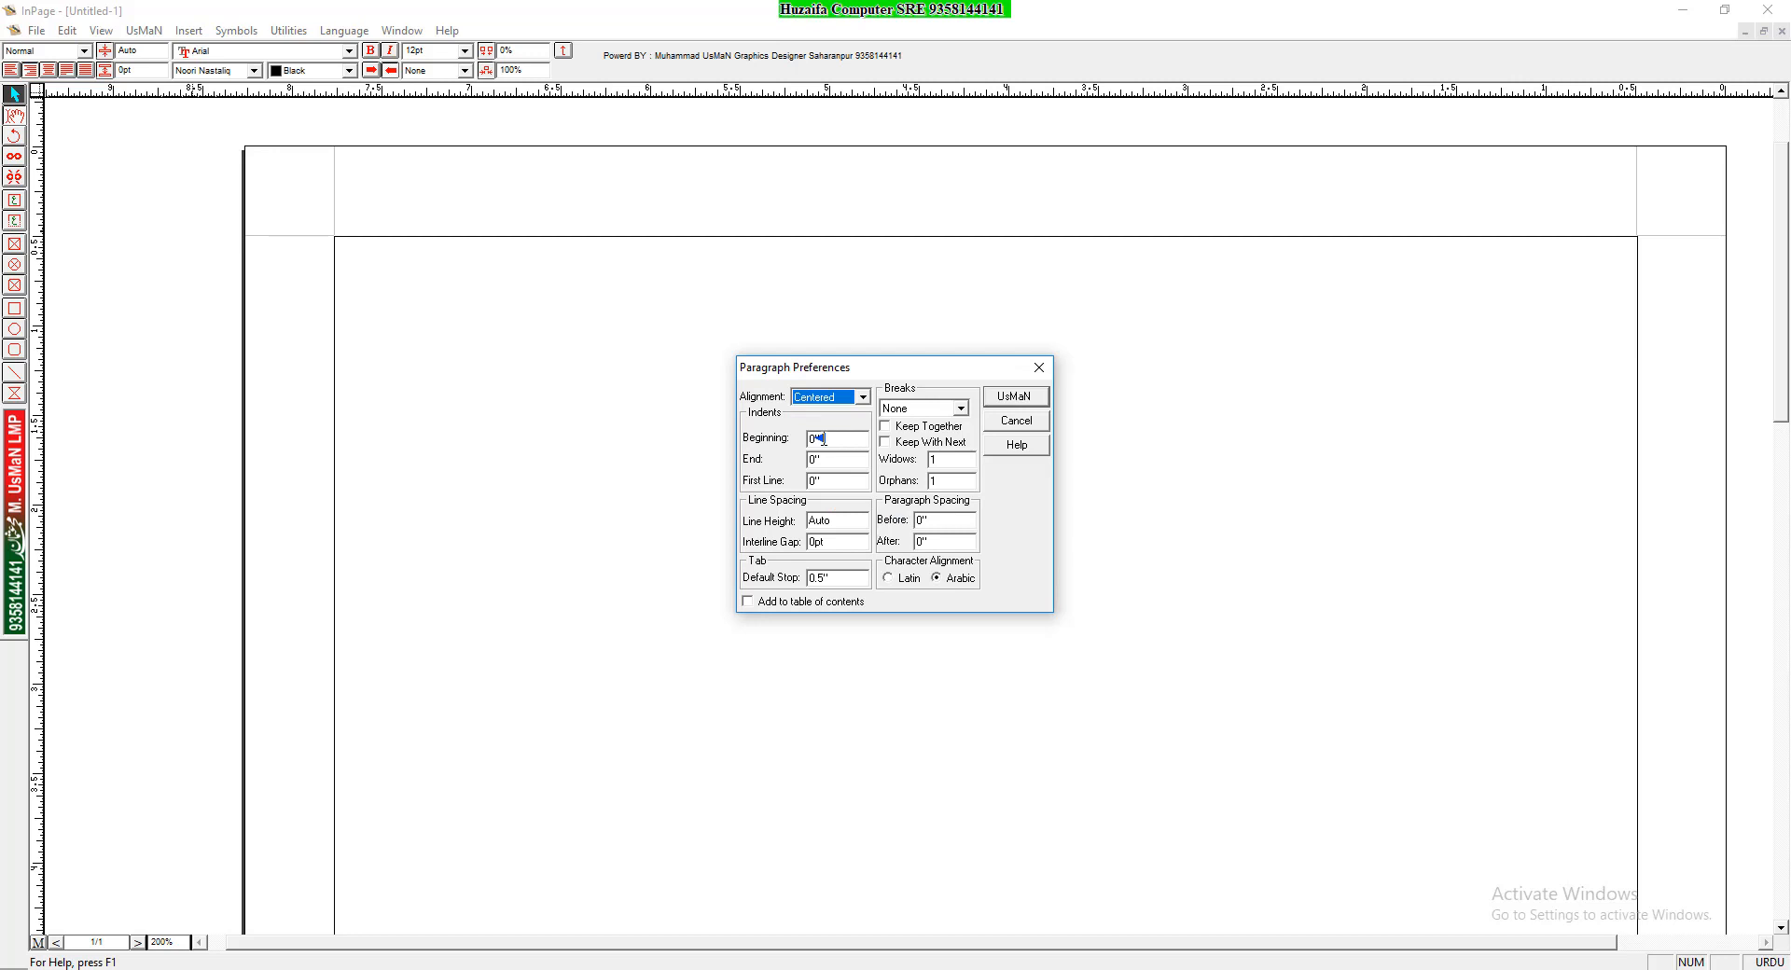
pyautogui.doubleClick(841, 524)
pyautogui.write('35')
pyautogui.click(1017, 398)
# Set the Heading style's character size to 25 and save the style sheet
pyautogui.click(931, 540)
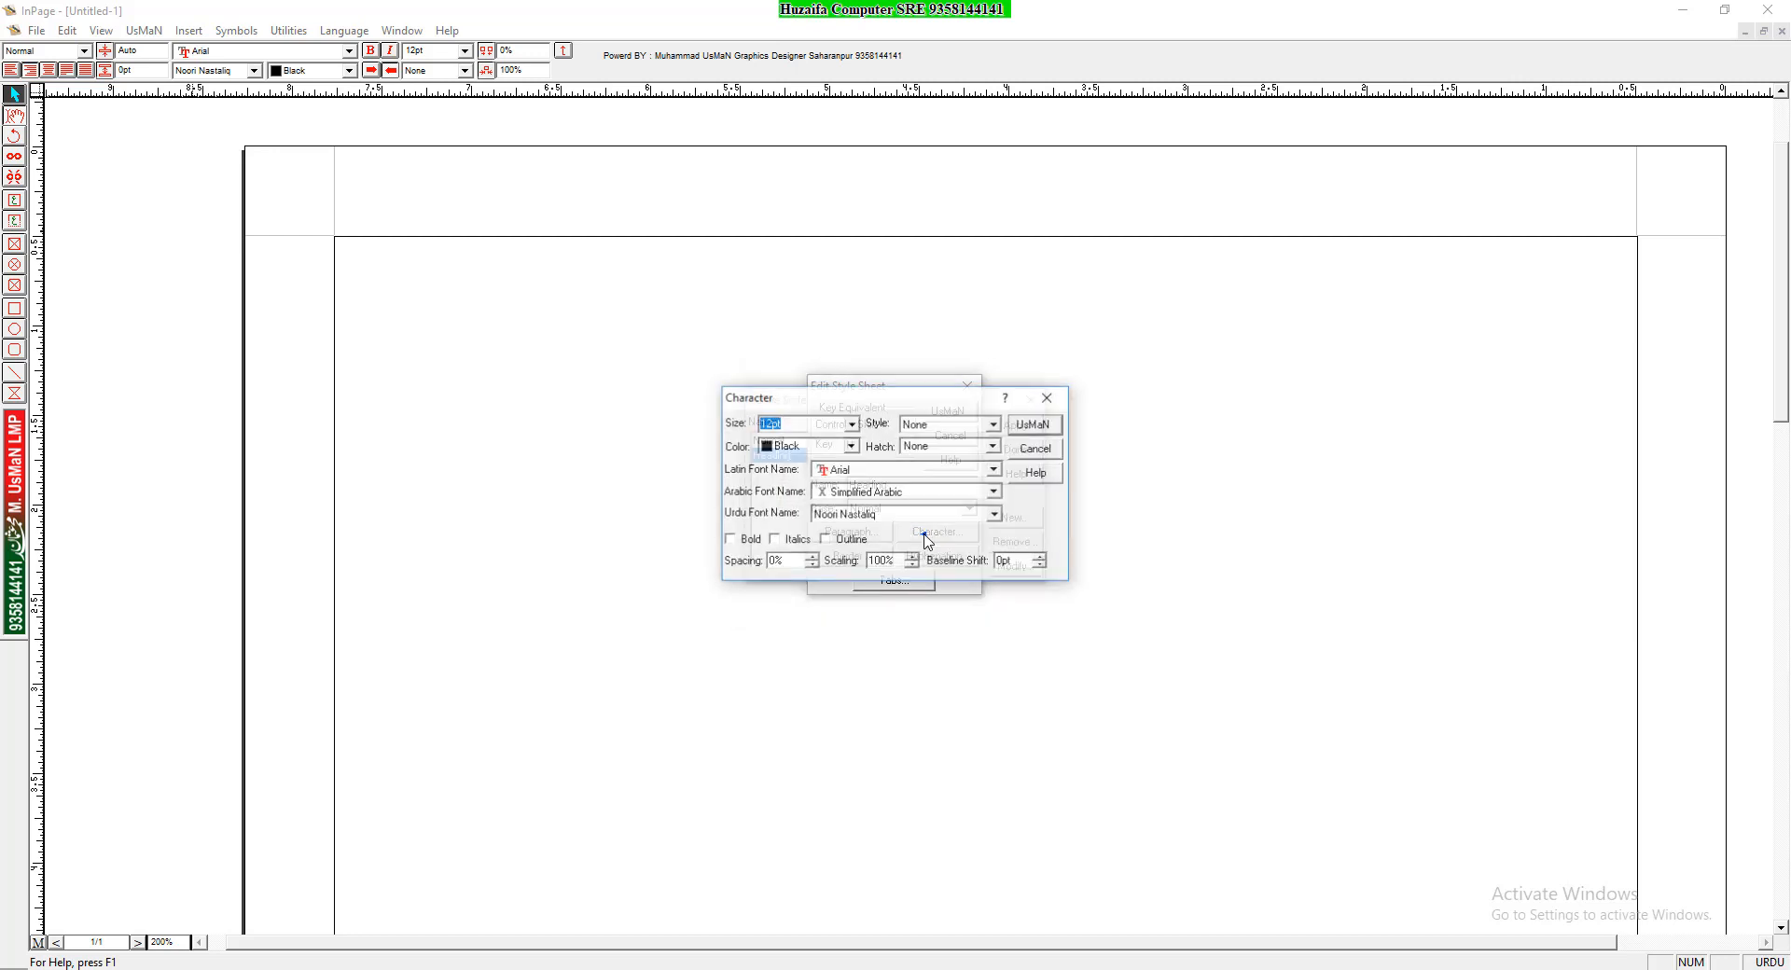
pyautogui.click(881, 516)
pyautogui.click(849, 532)
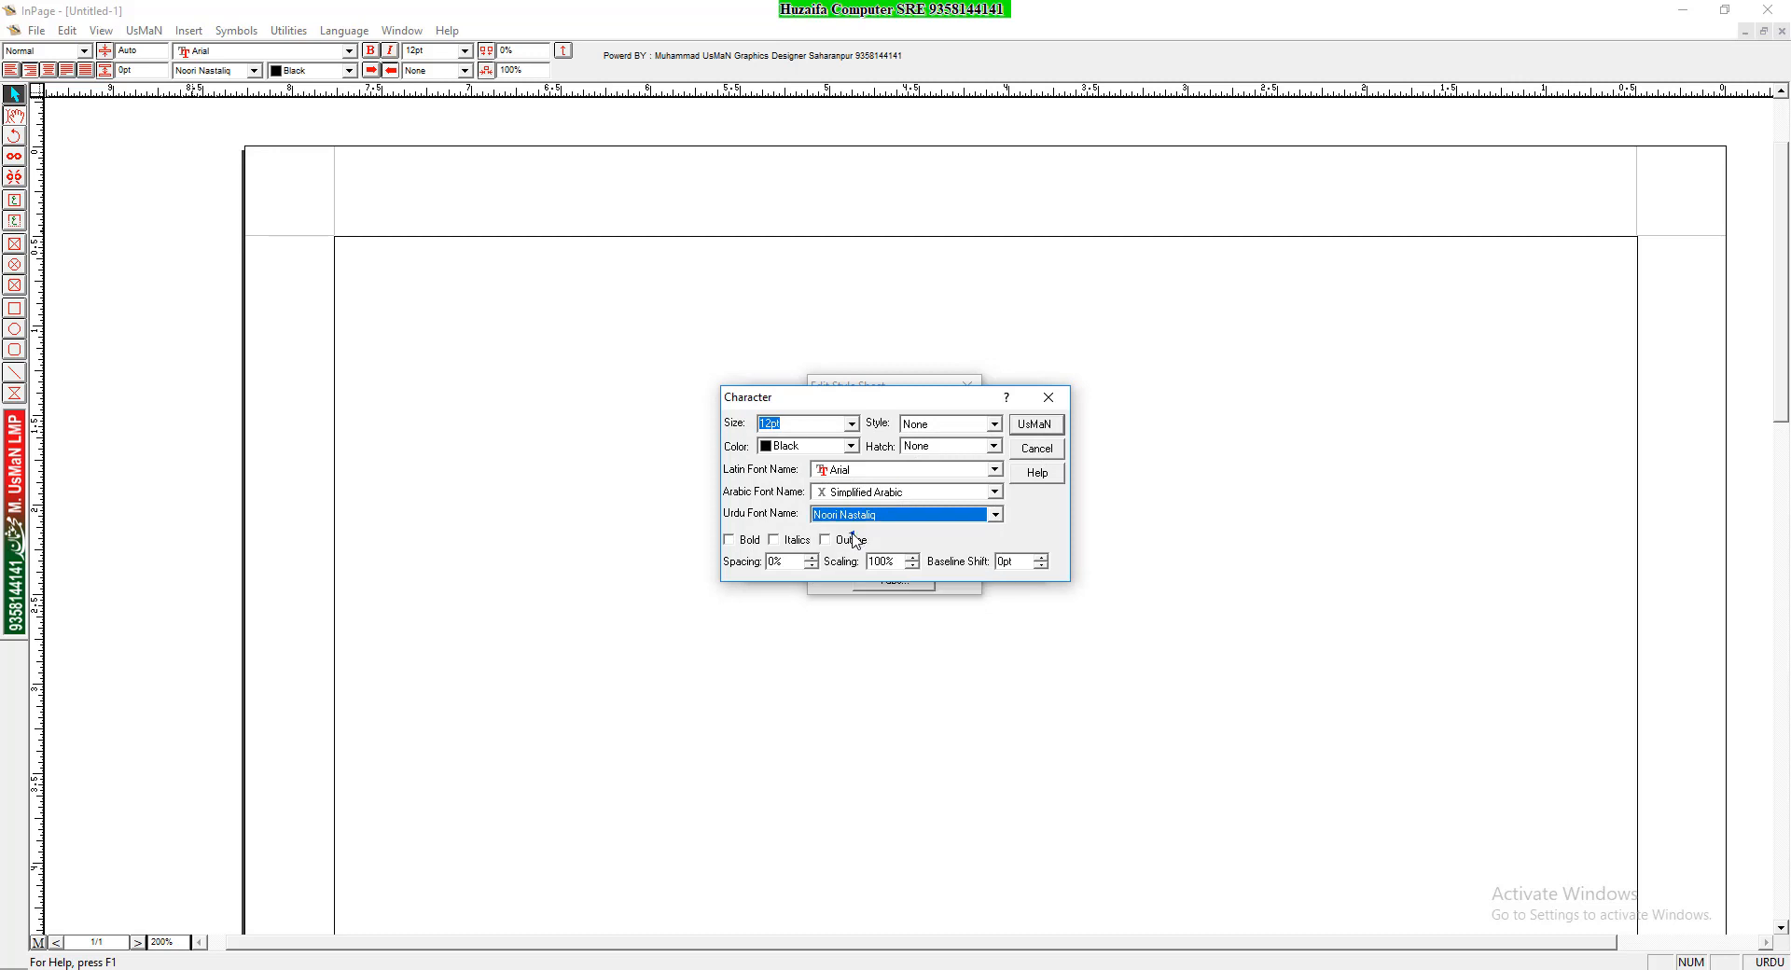
pyautogui.click(791, 423)
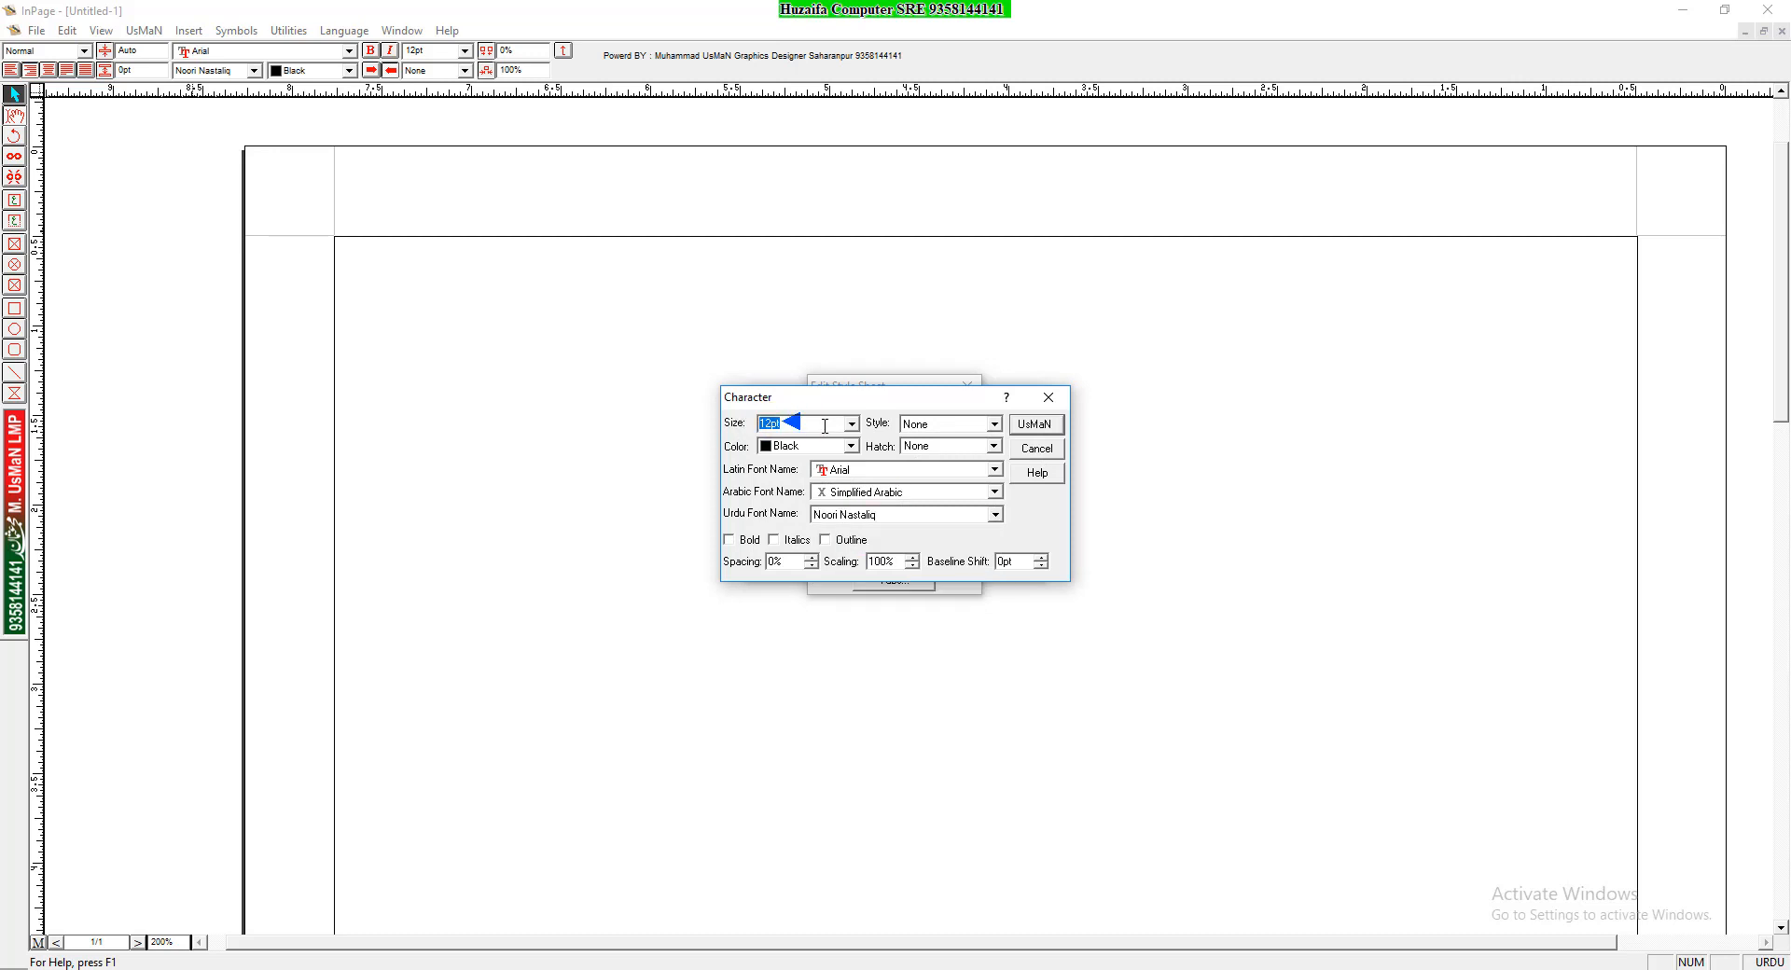
pyautogui.write('25')
pyautogui.click(1038, 430)
pyautogui.click(933, 535)
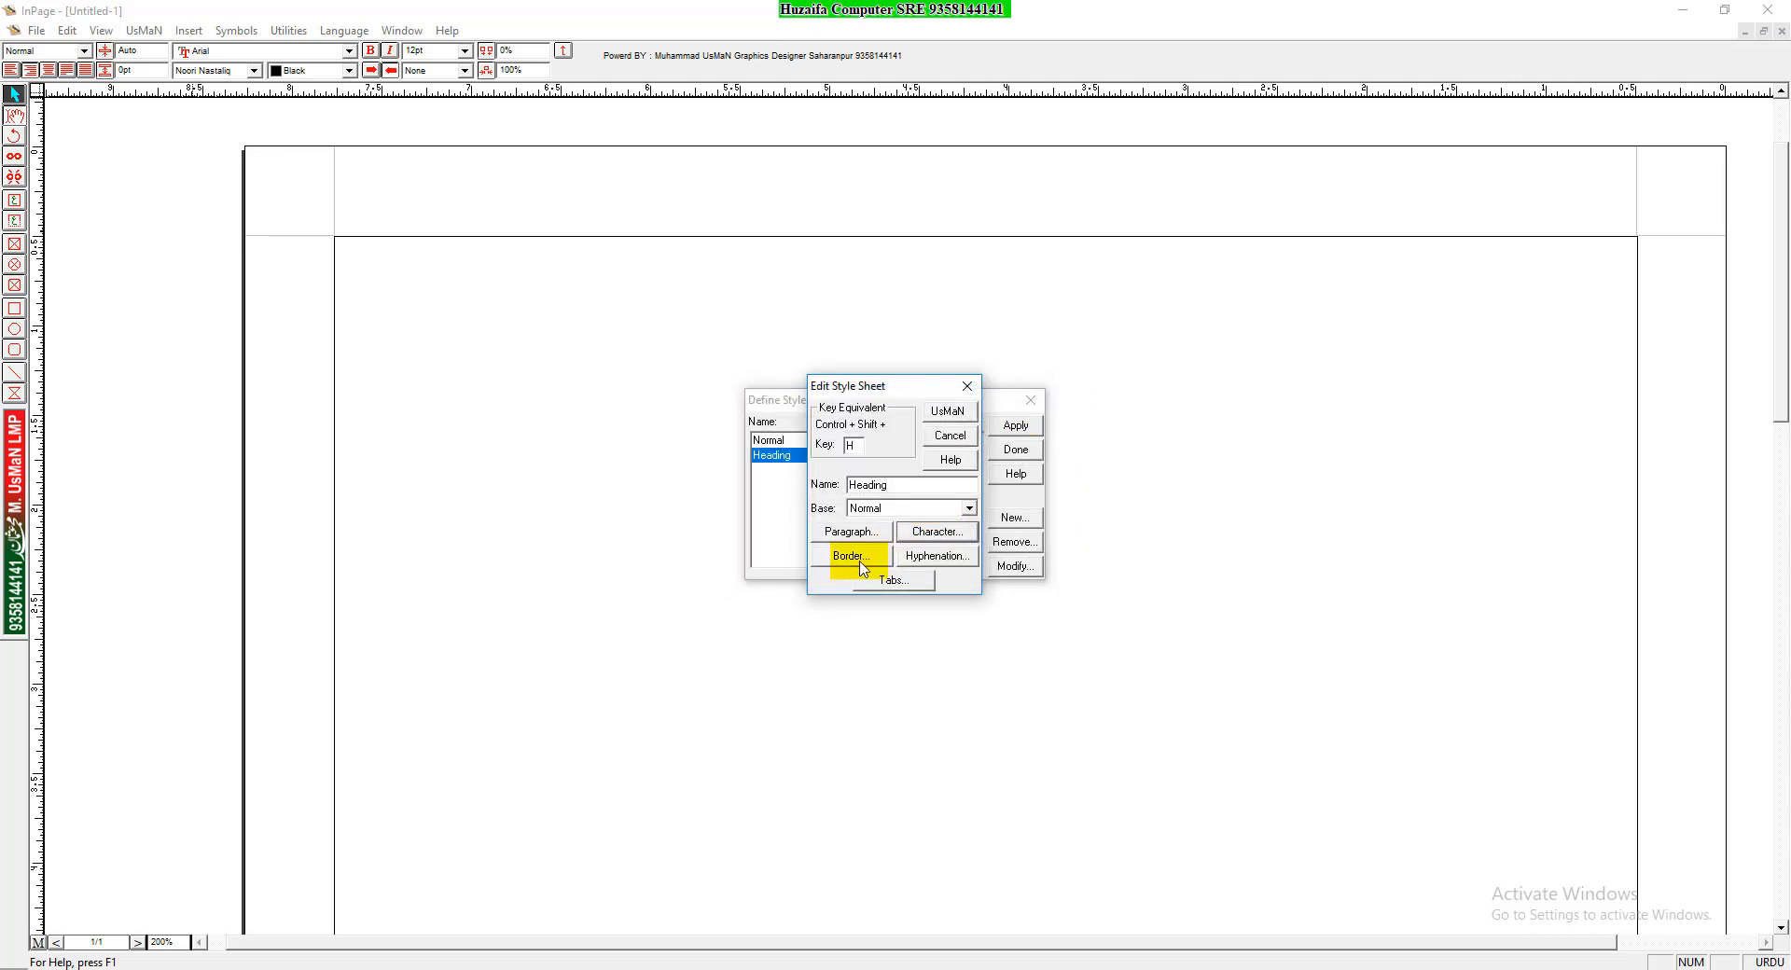
pyautogui.click(949, 413)
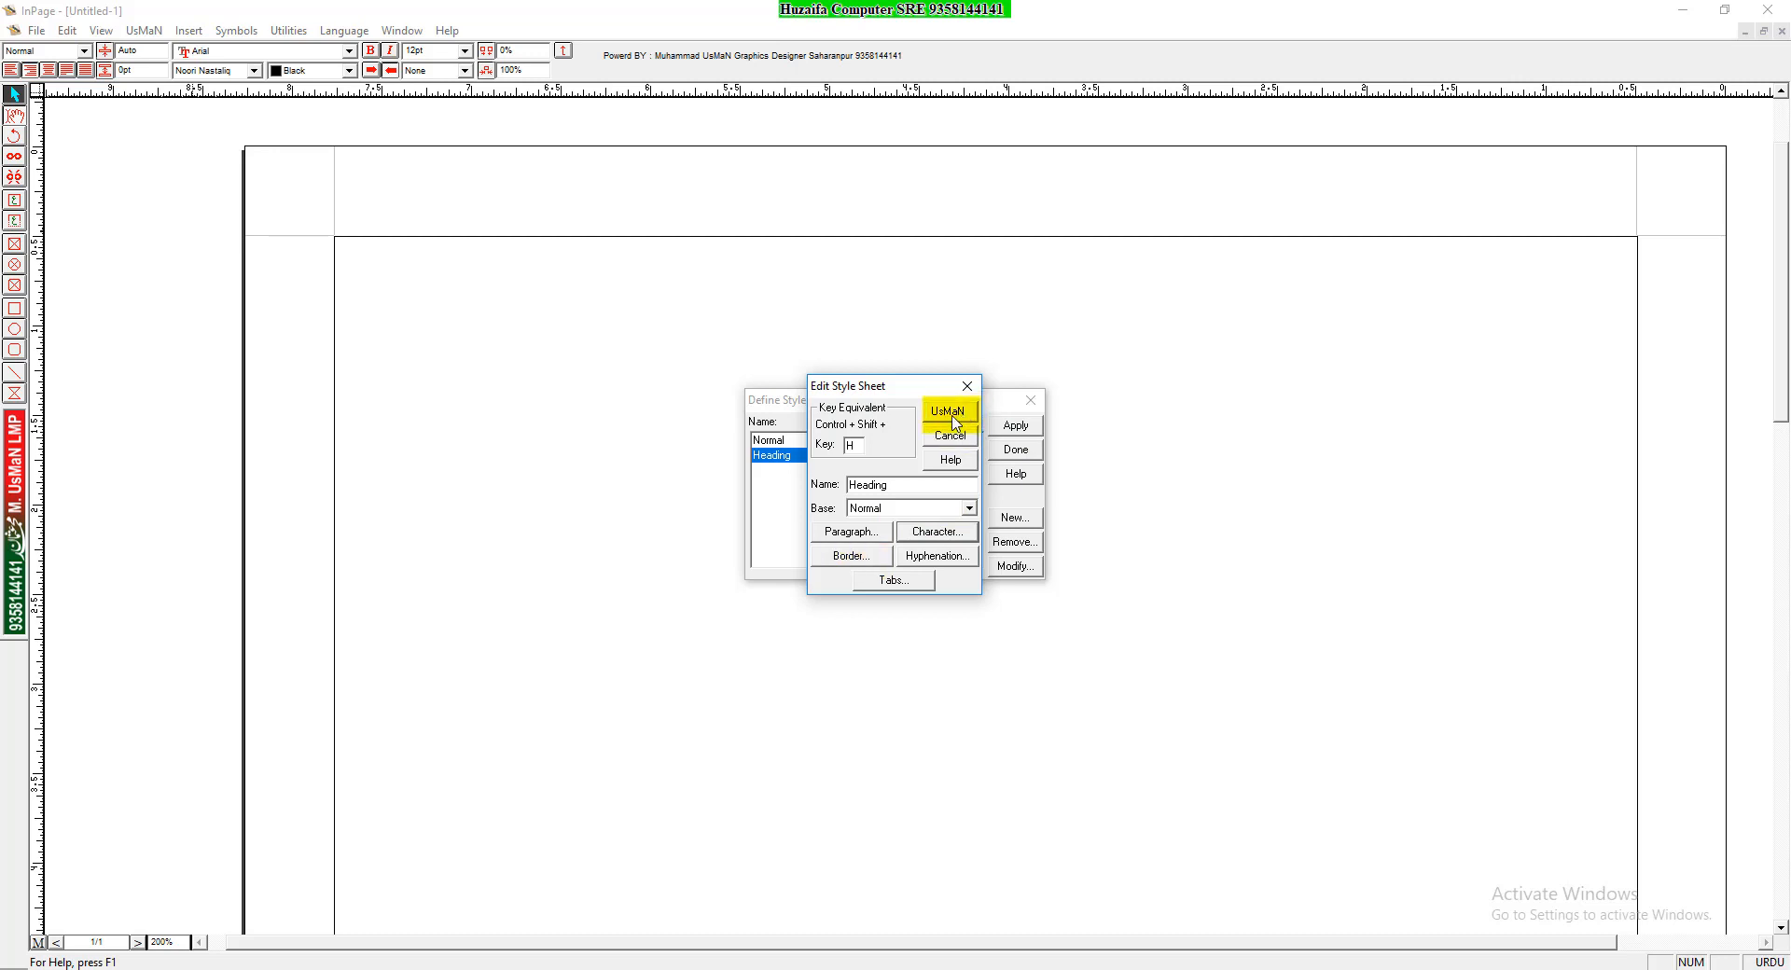
pyautogui.click(899, 511)
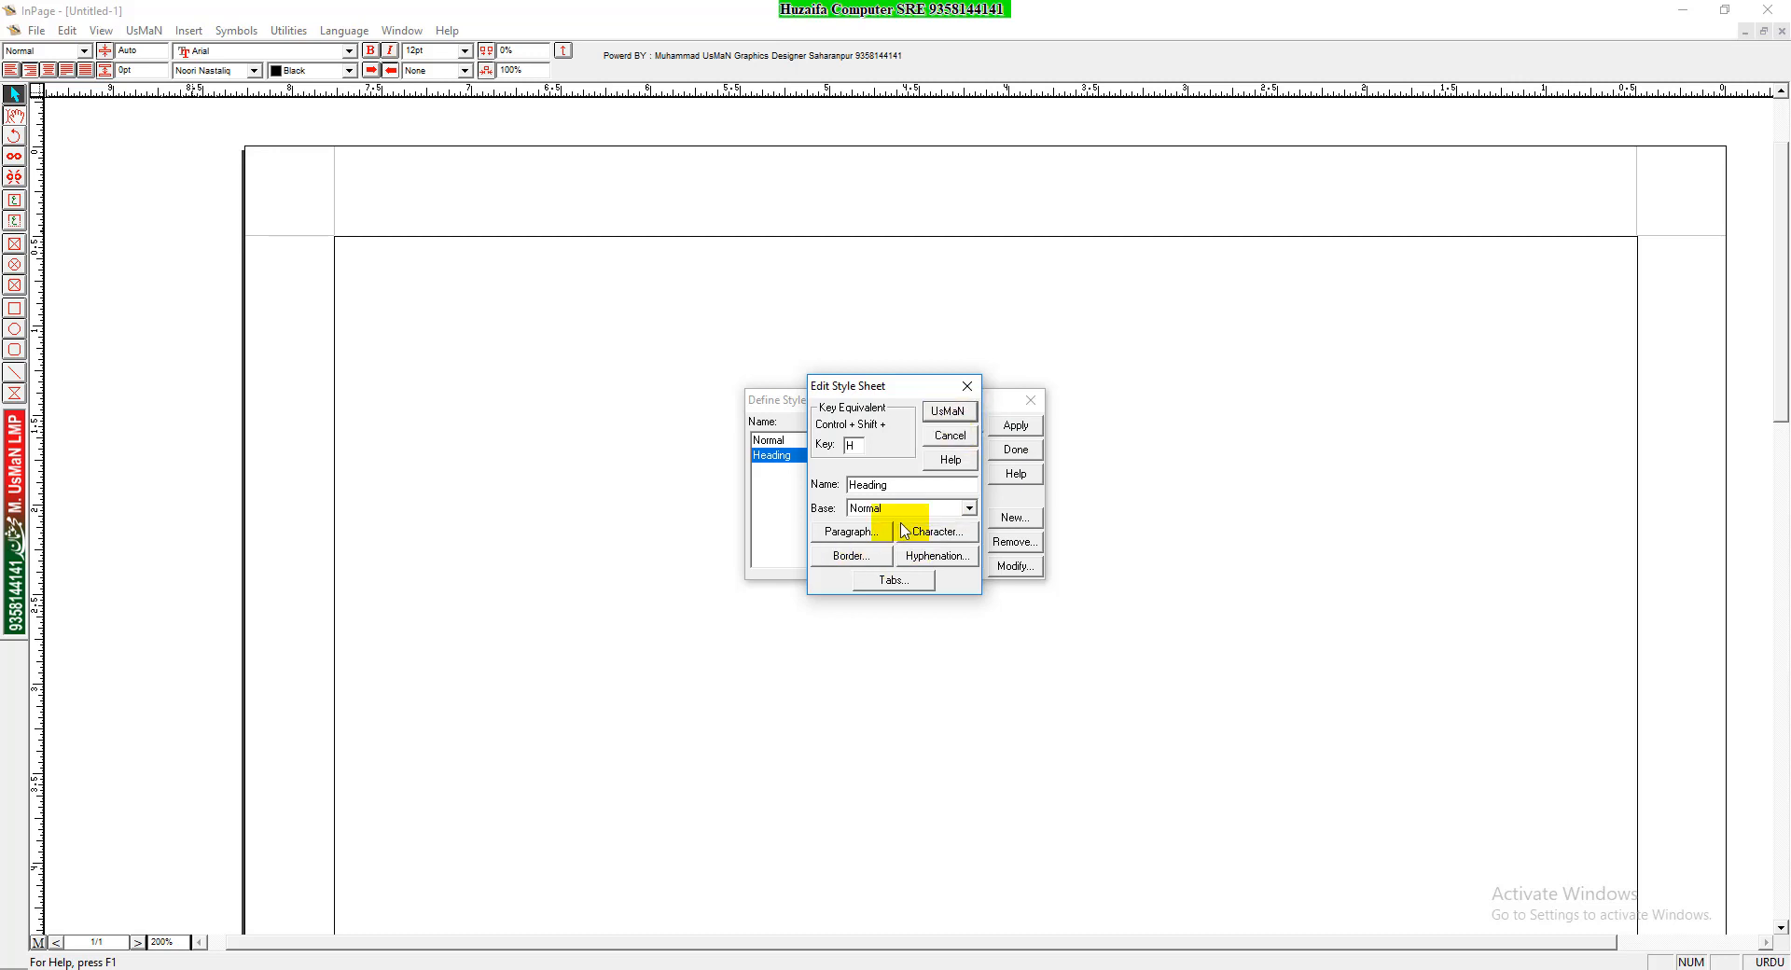
pyautogui.click(901, 522)
pyautogui.click(949, 416)
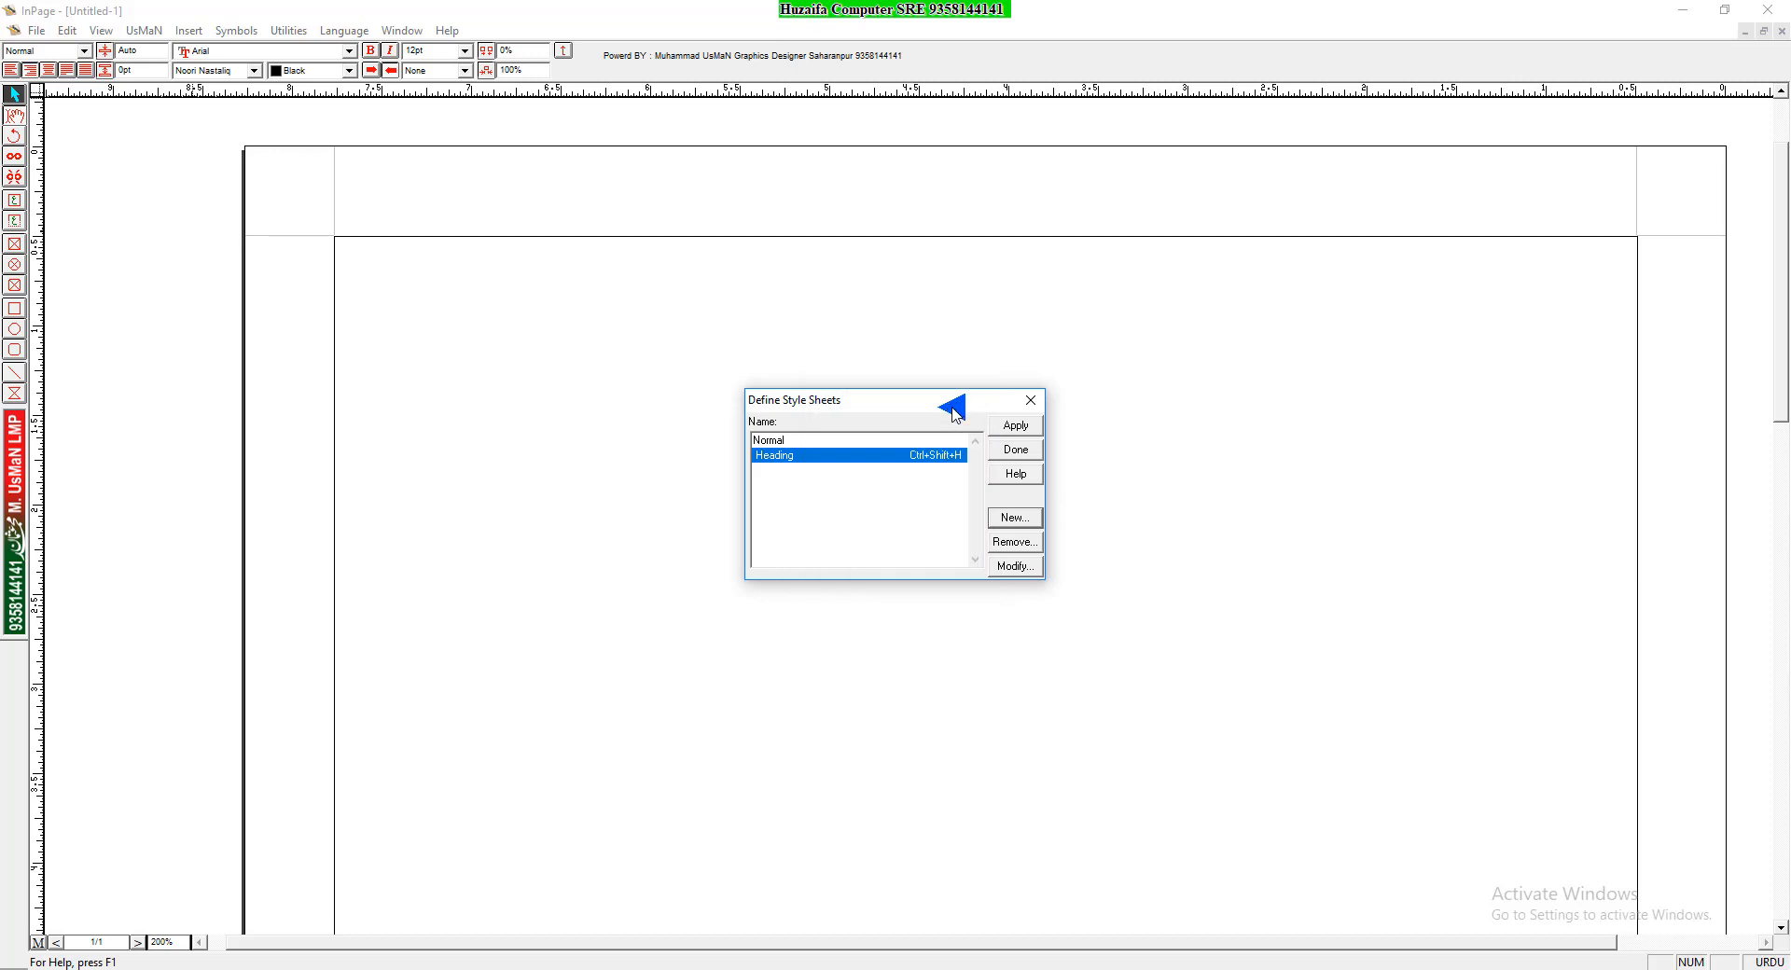
# Create another style sheet named Sub Right Side Heading and assign it the shortcut Control+Shift+S
pyautogui.click(1014, 523)
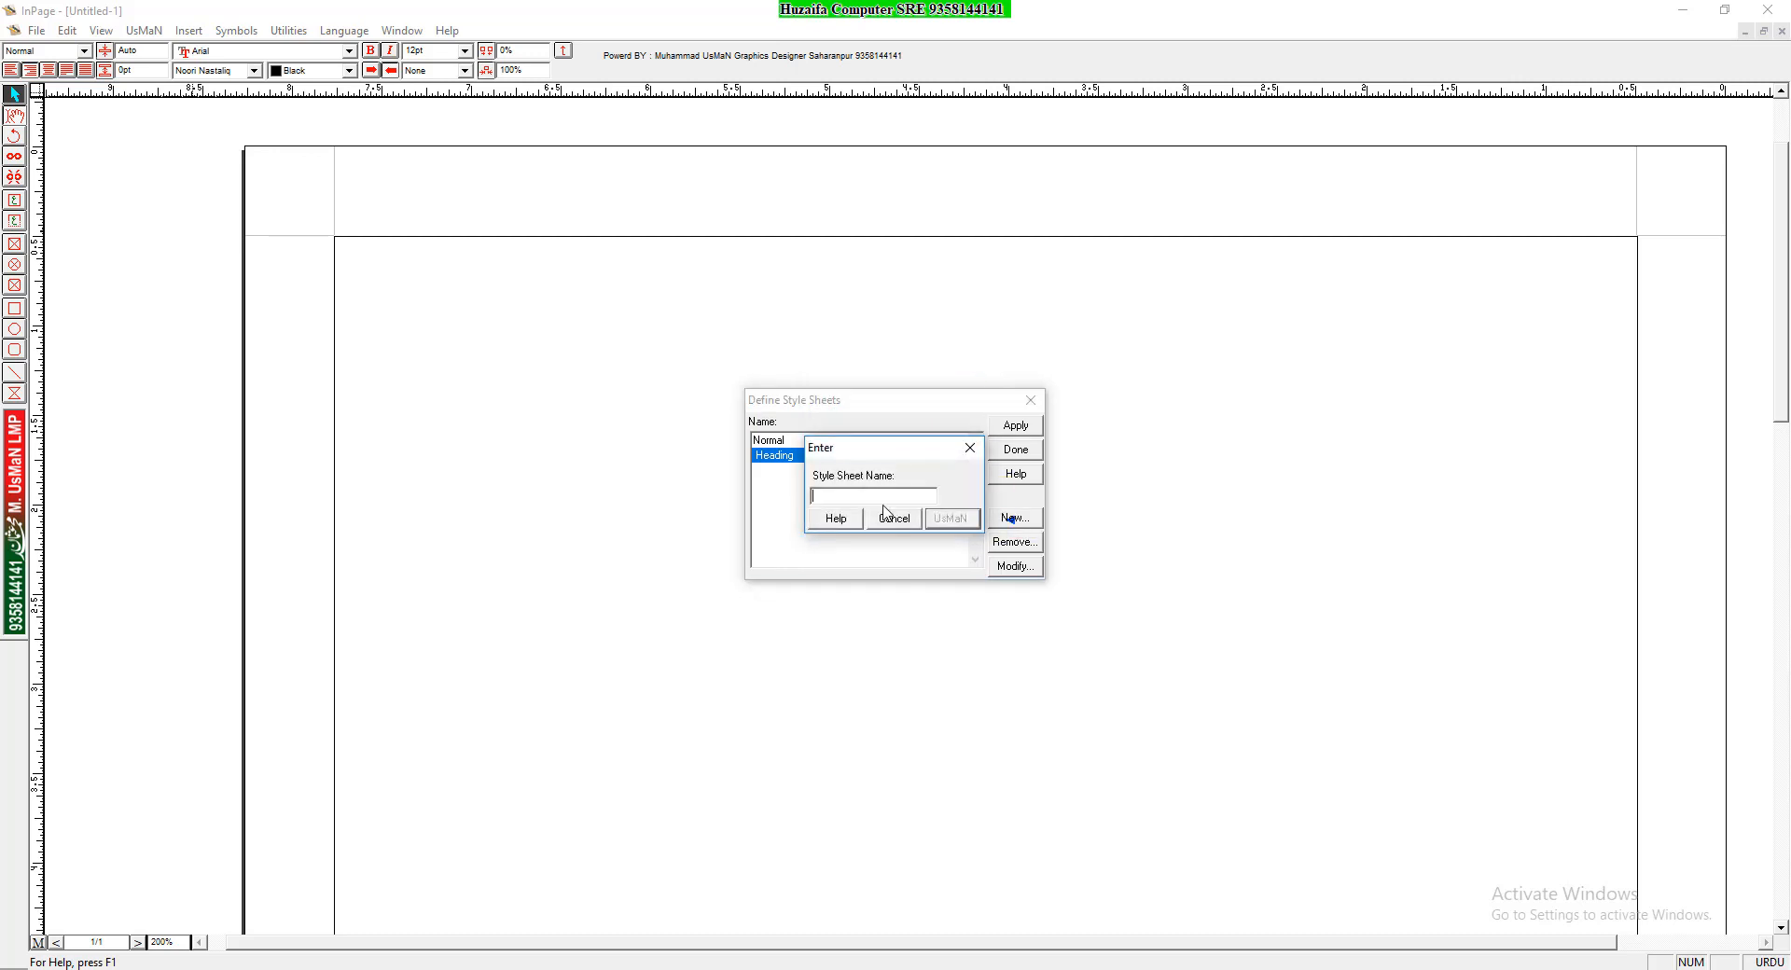
pyautogui.write('Sub Side Heading')
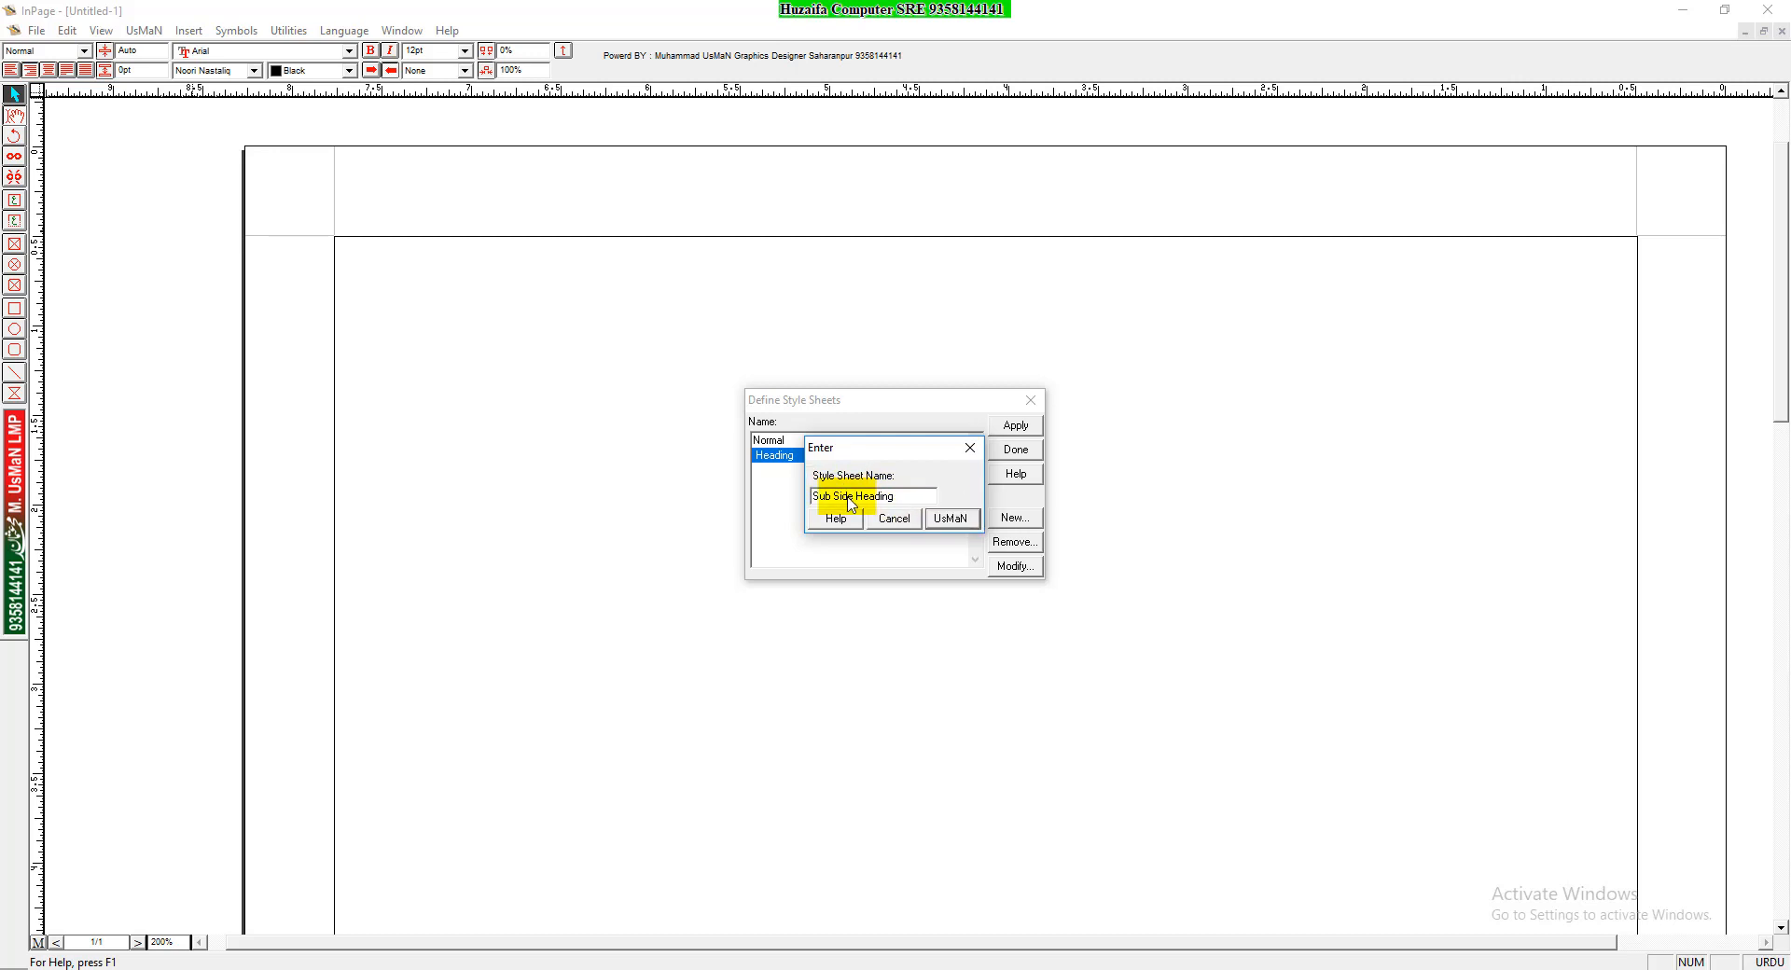
pyautogui.write('R')
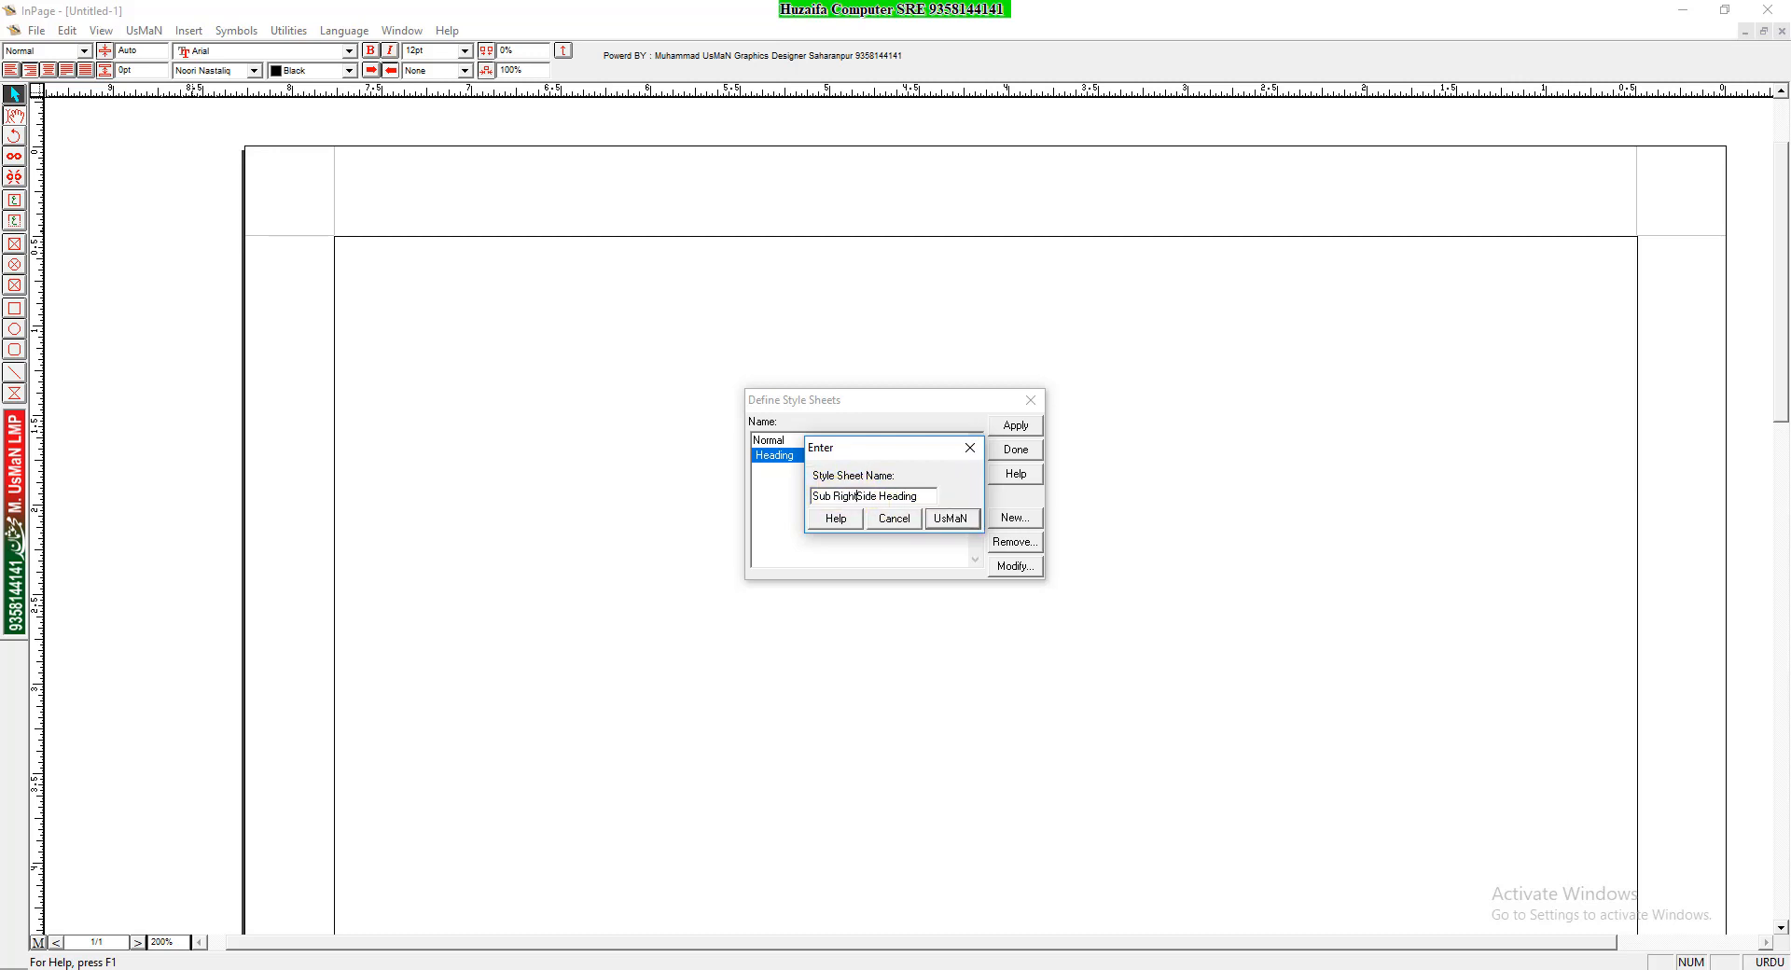
pyautogui.write('ight')
pyautogui.click(951, 519)
pyautogui.click(853, 445)
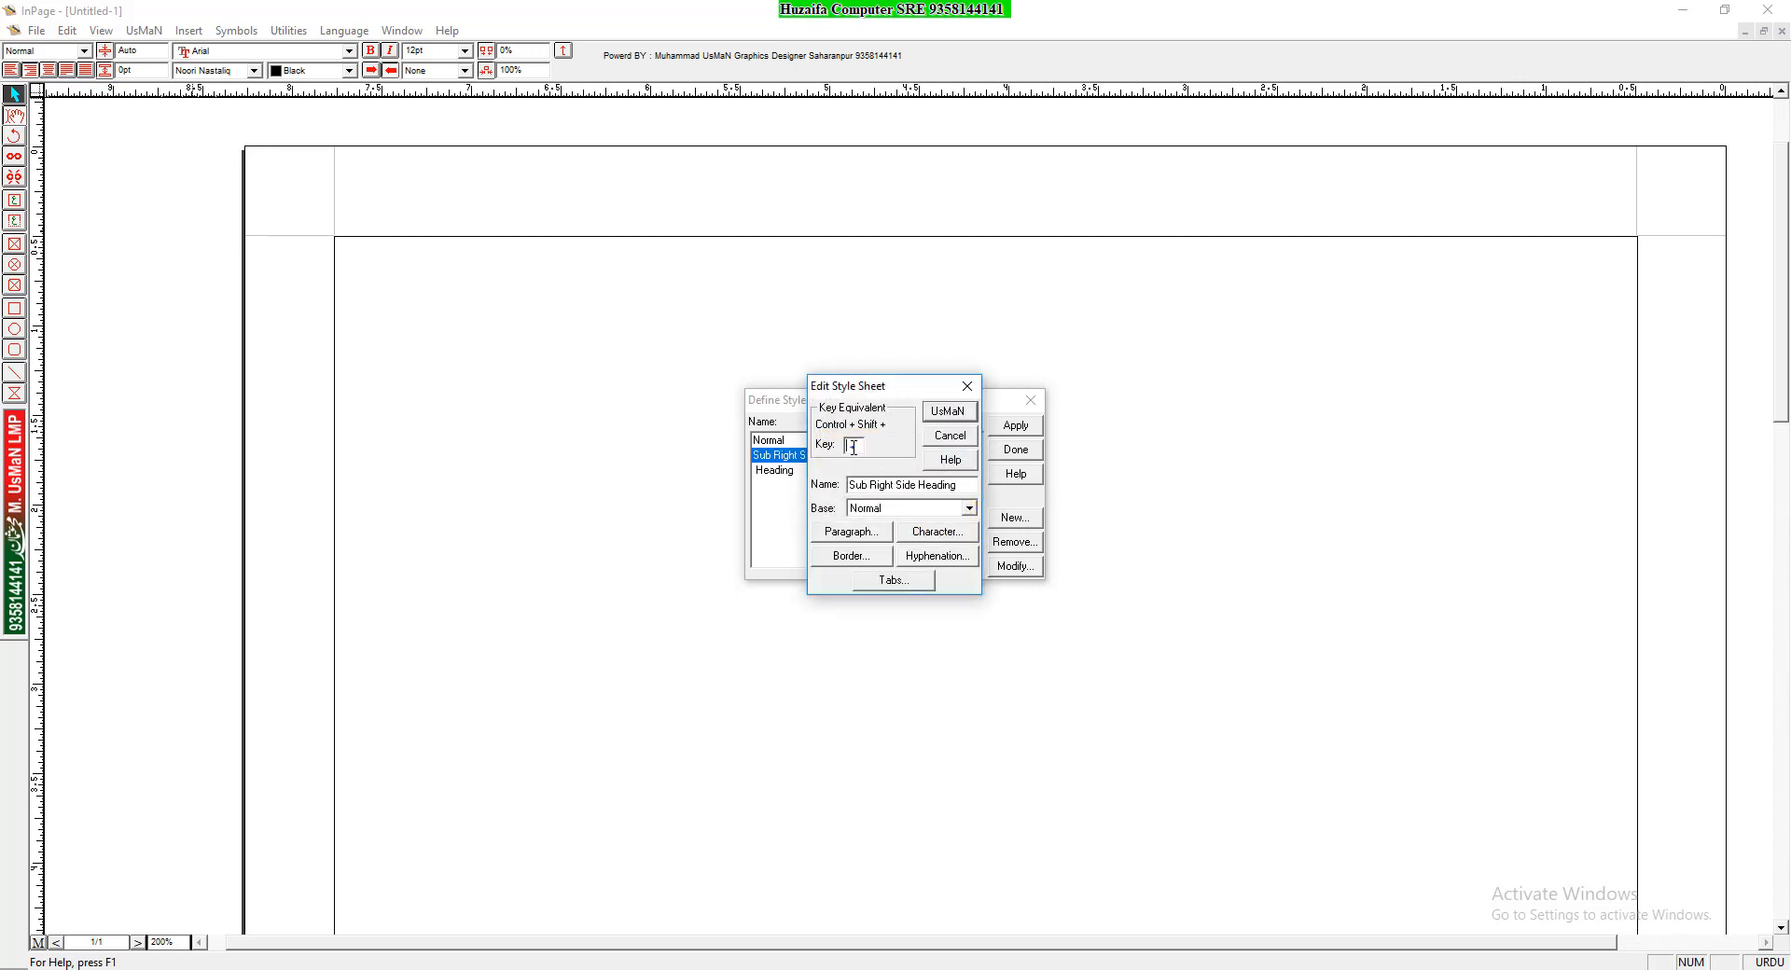
pyautogui.write('S')
# Keep the Sub Right Side Heading style's paragraph alignment at Right and set its line height to 30
pyautogui.click(867, 545)
pyautogui.click(826, 397)
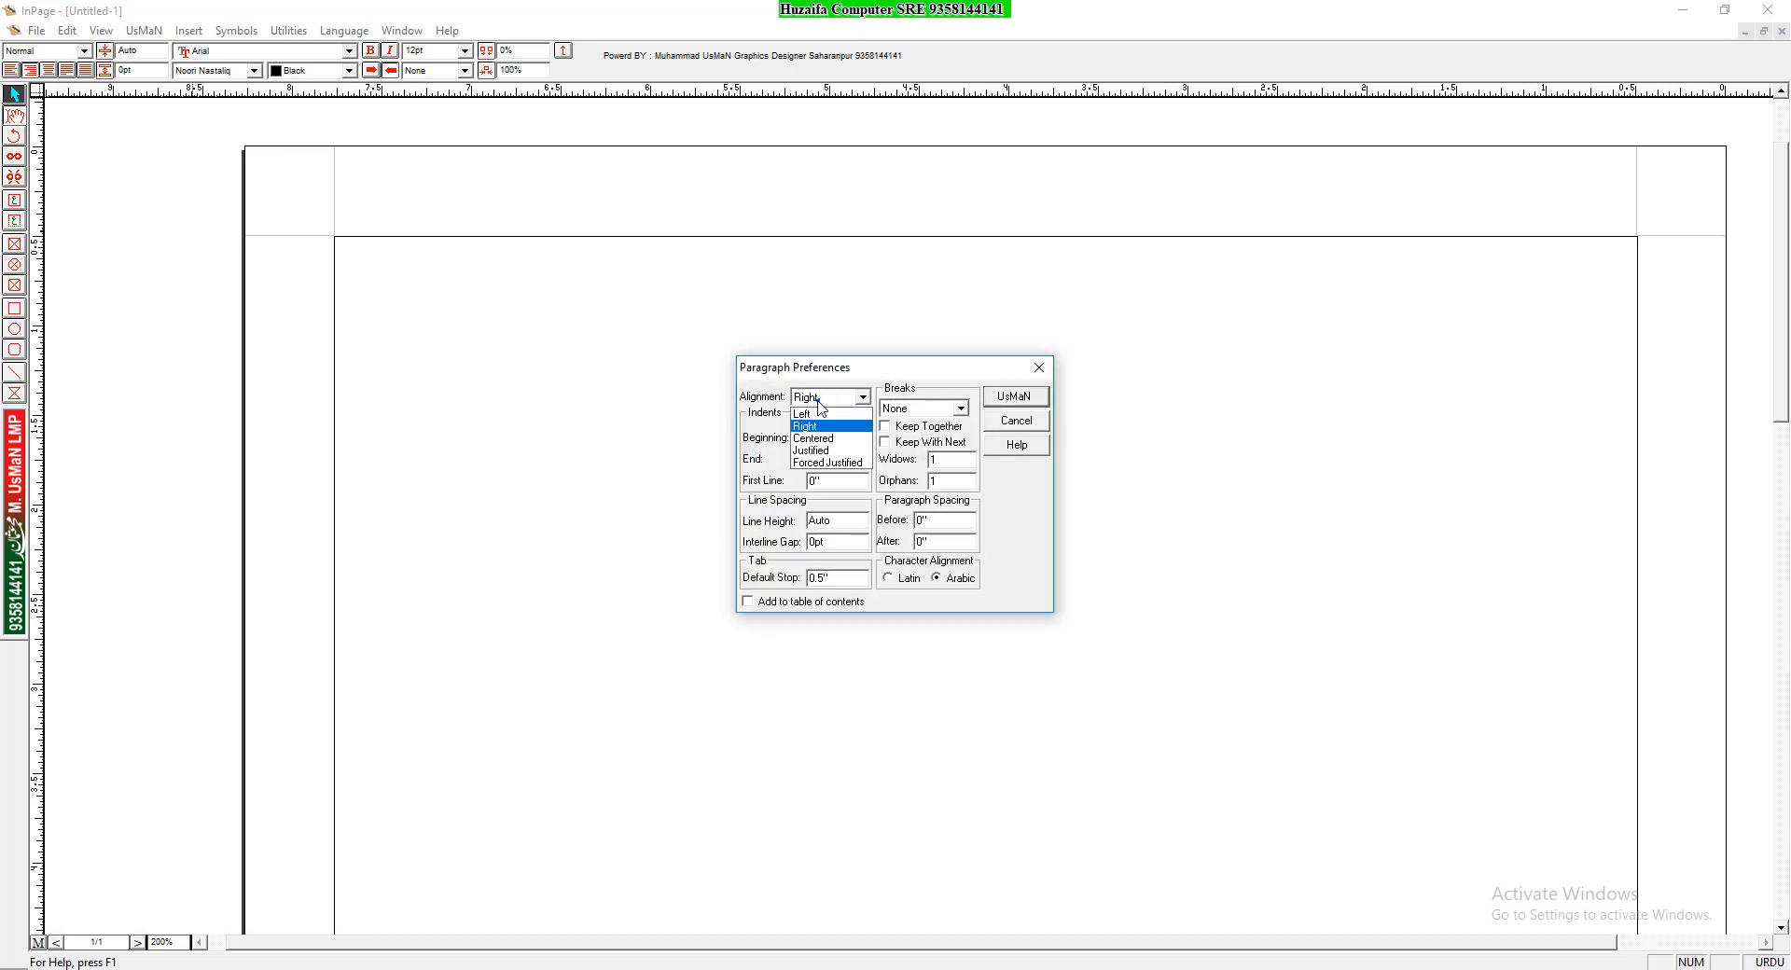
pyautogui.click(821, 407)
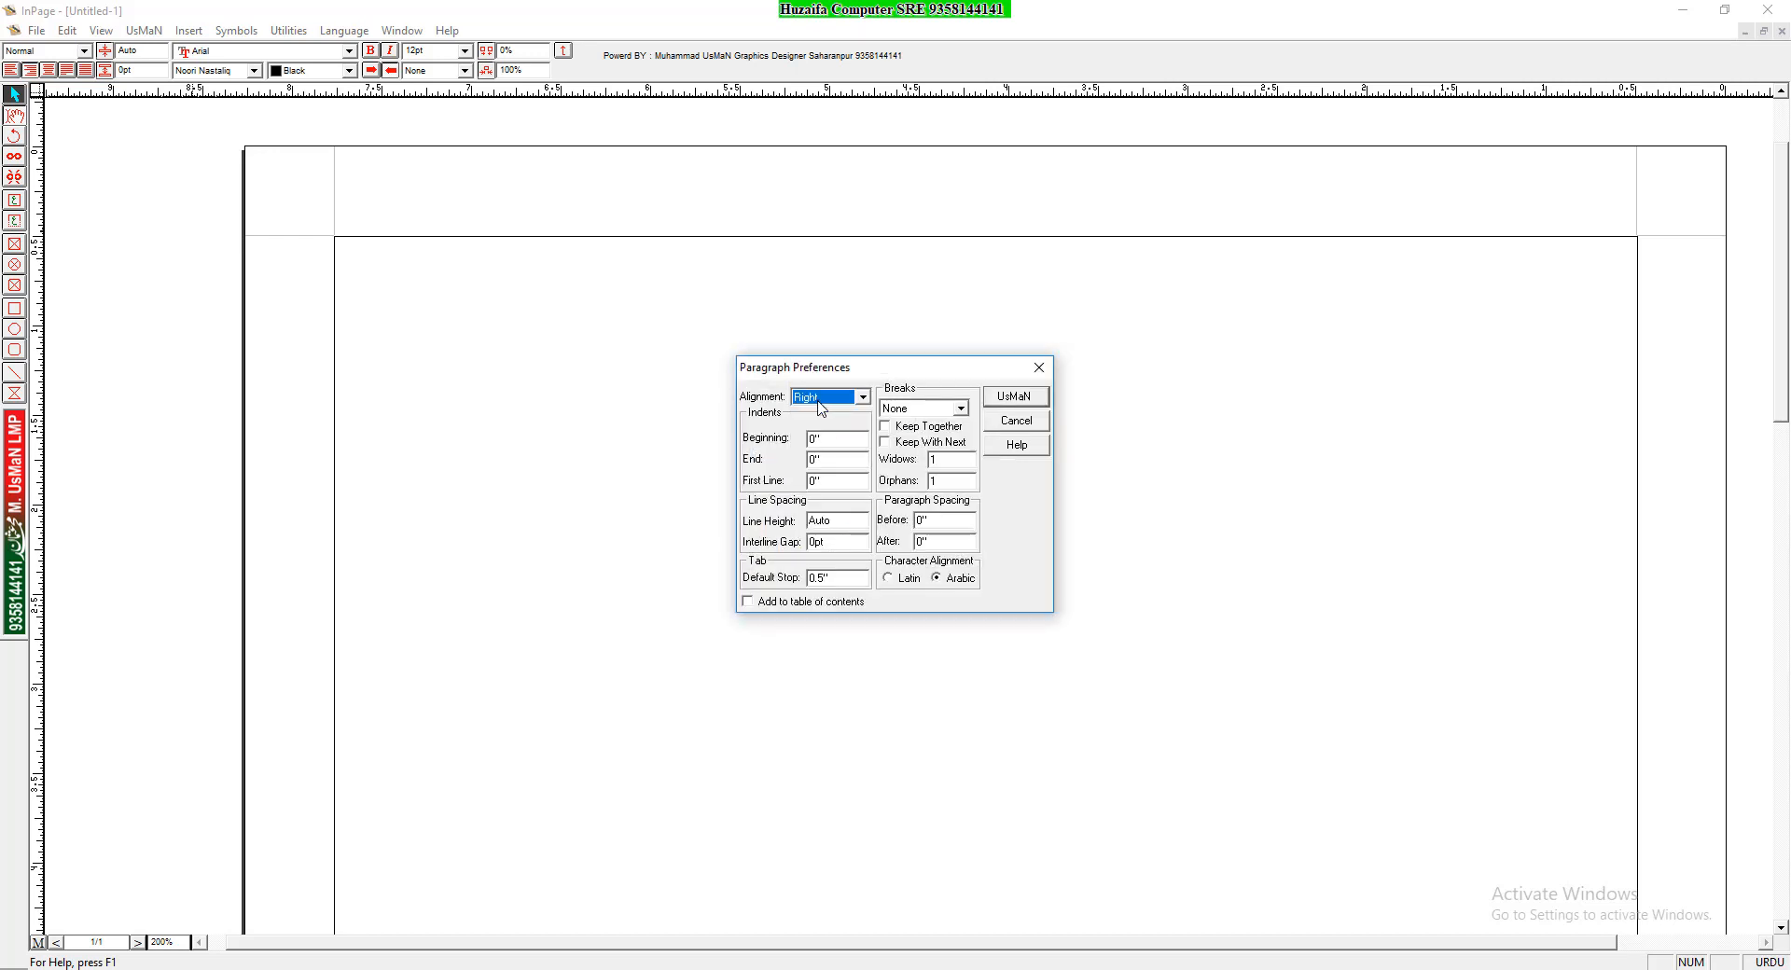
pyautogui.click(848, 523)
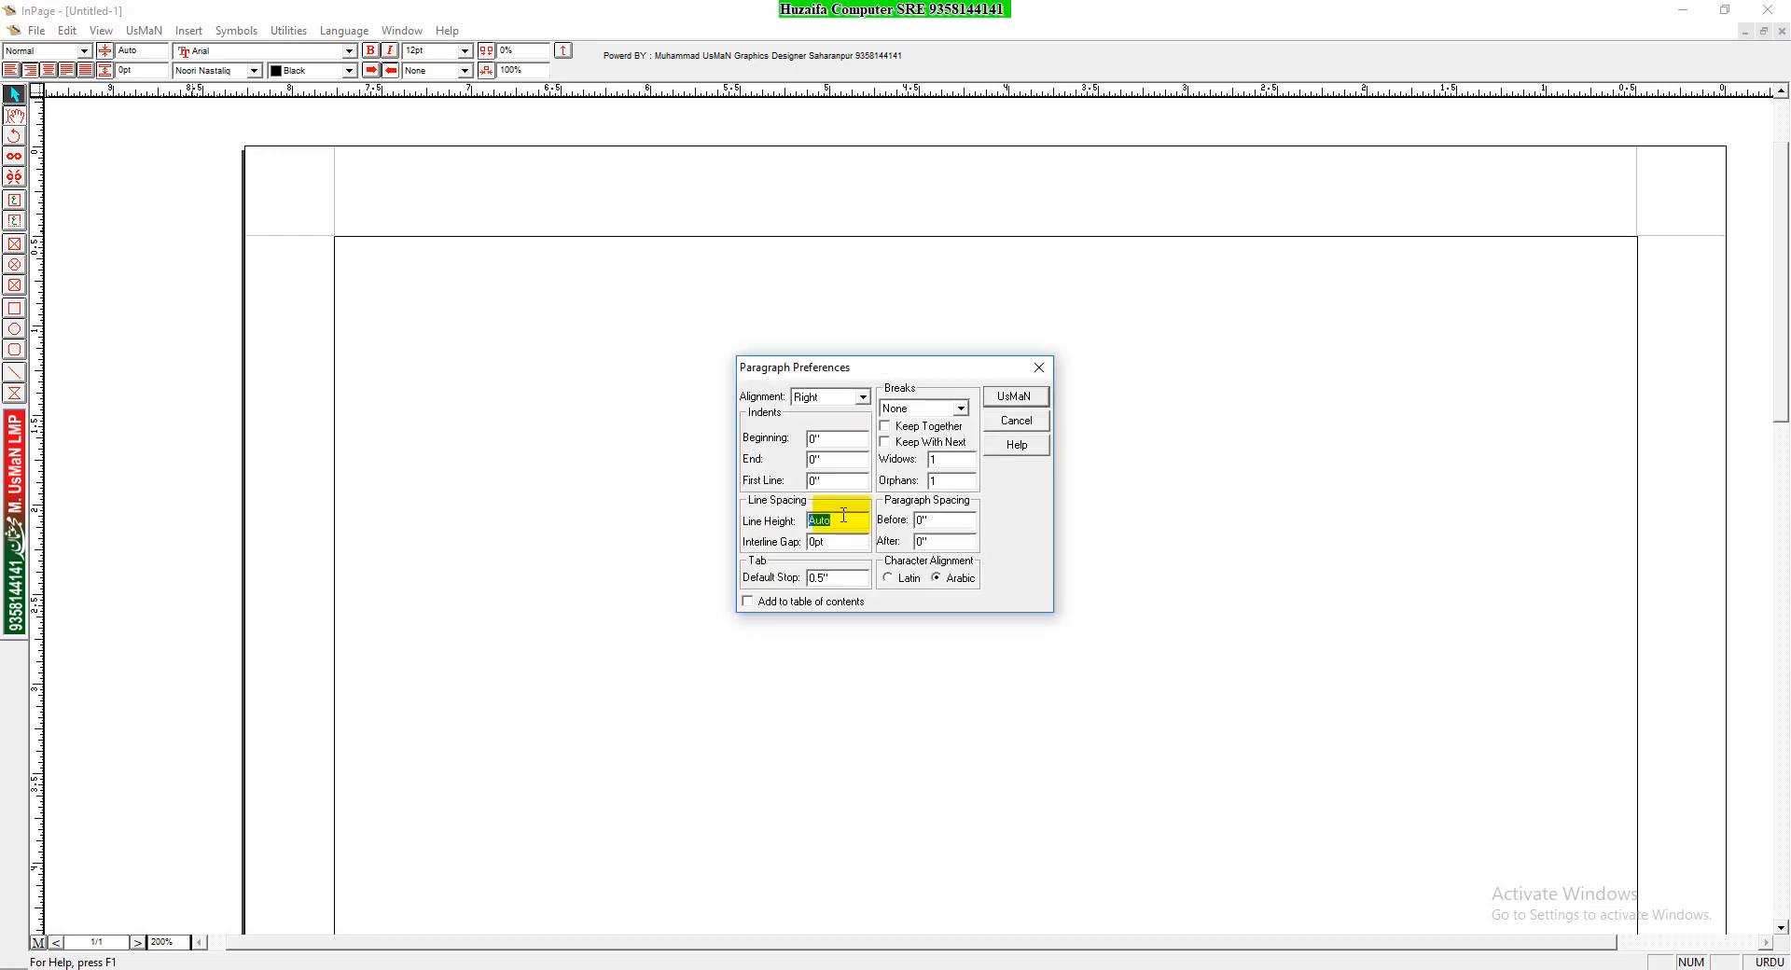
pyautogui.write('30')
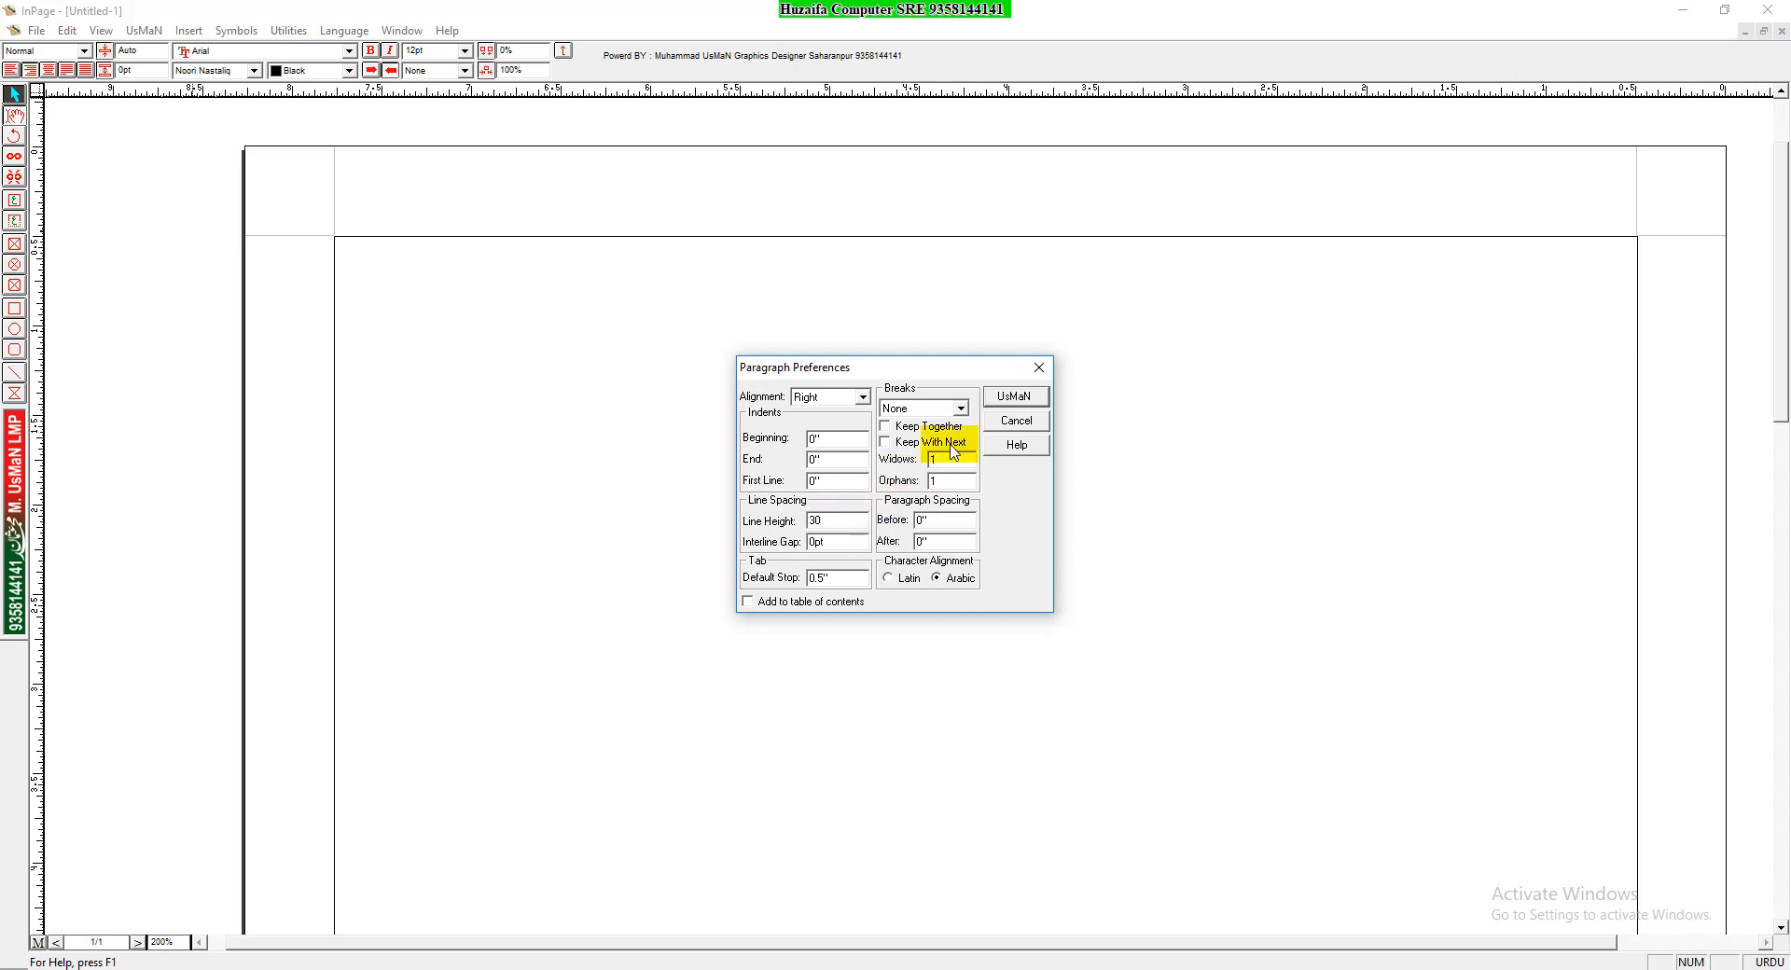
pyautogui.click(1021, 403)
# Set the Sub Right Side Heading style's character size to 23
pyautogui.click(913, 529)
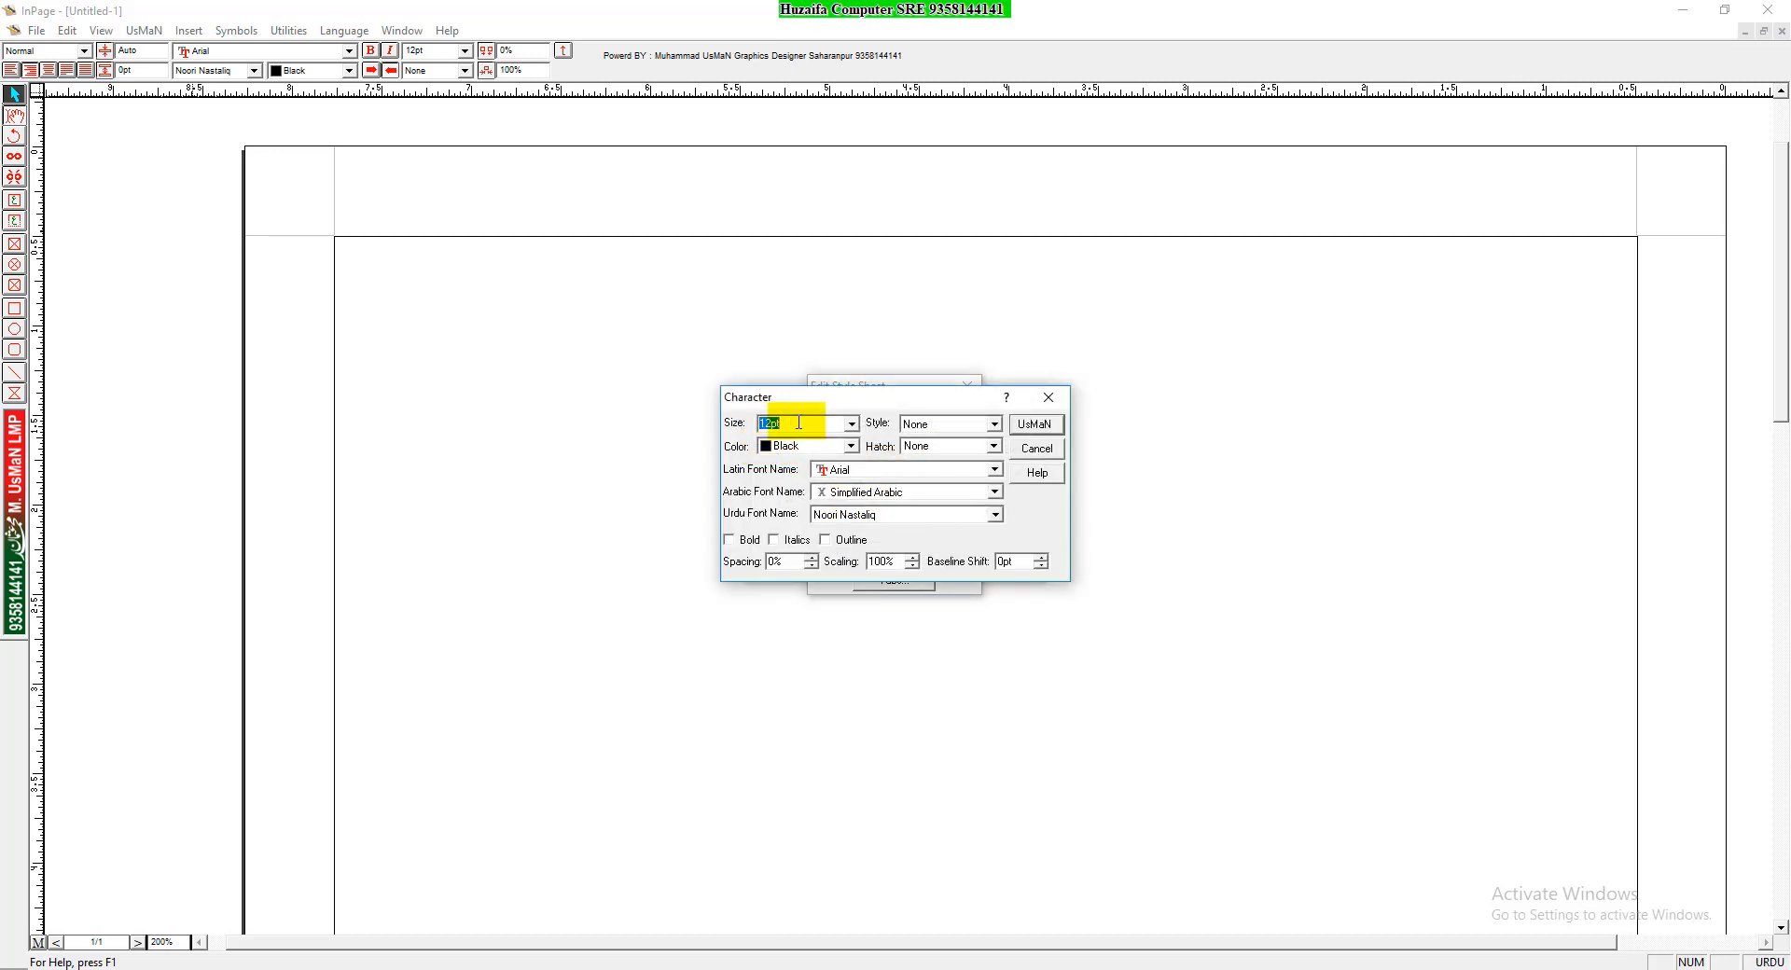
pyautogui.write('23')
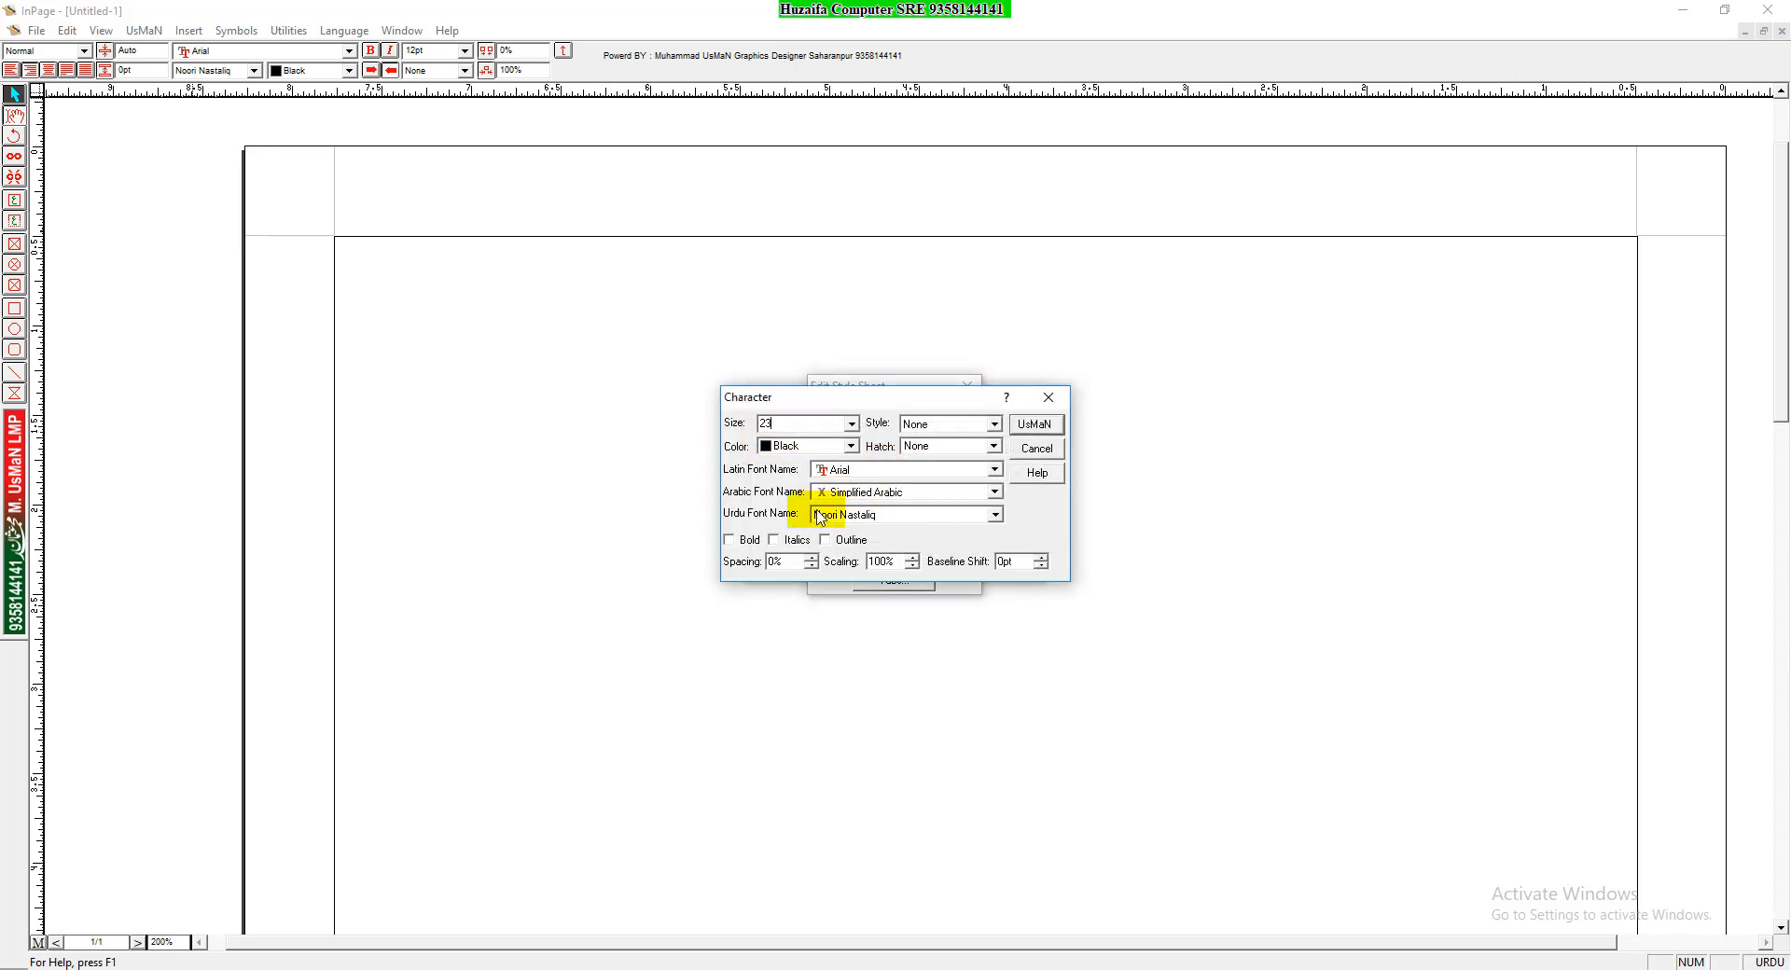
pyautogui.click(1032, 432)
# Set the below border of the Sub Right Side Heading style to Text
pyautogui.click(851, 551)
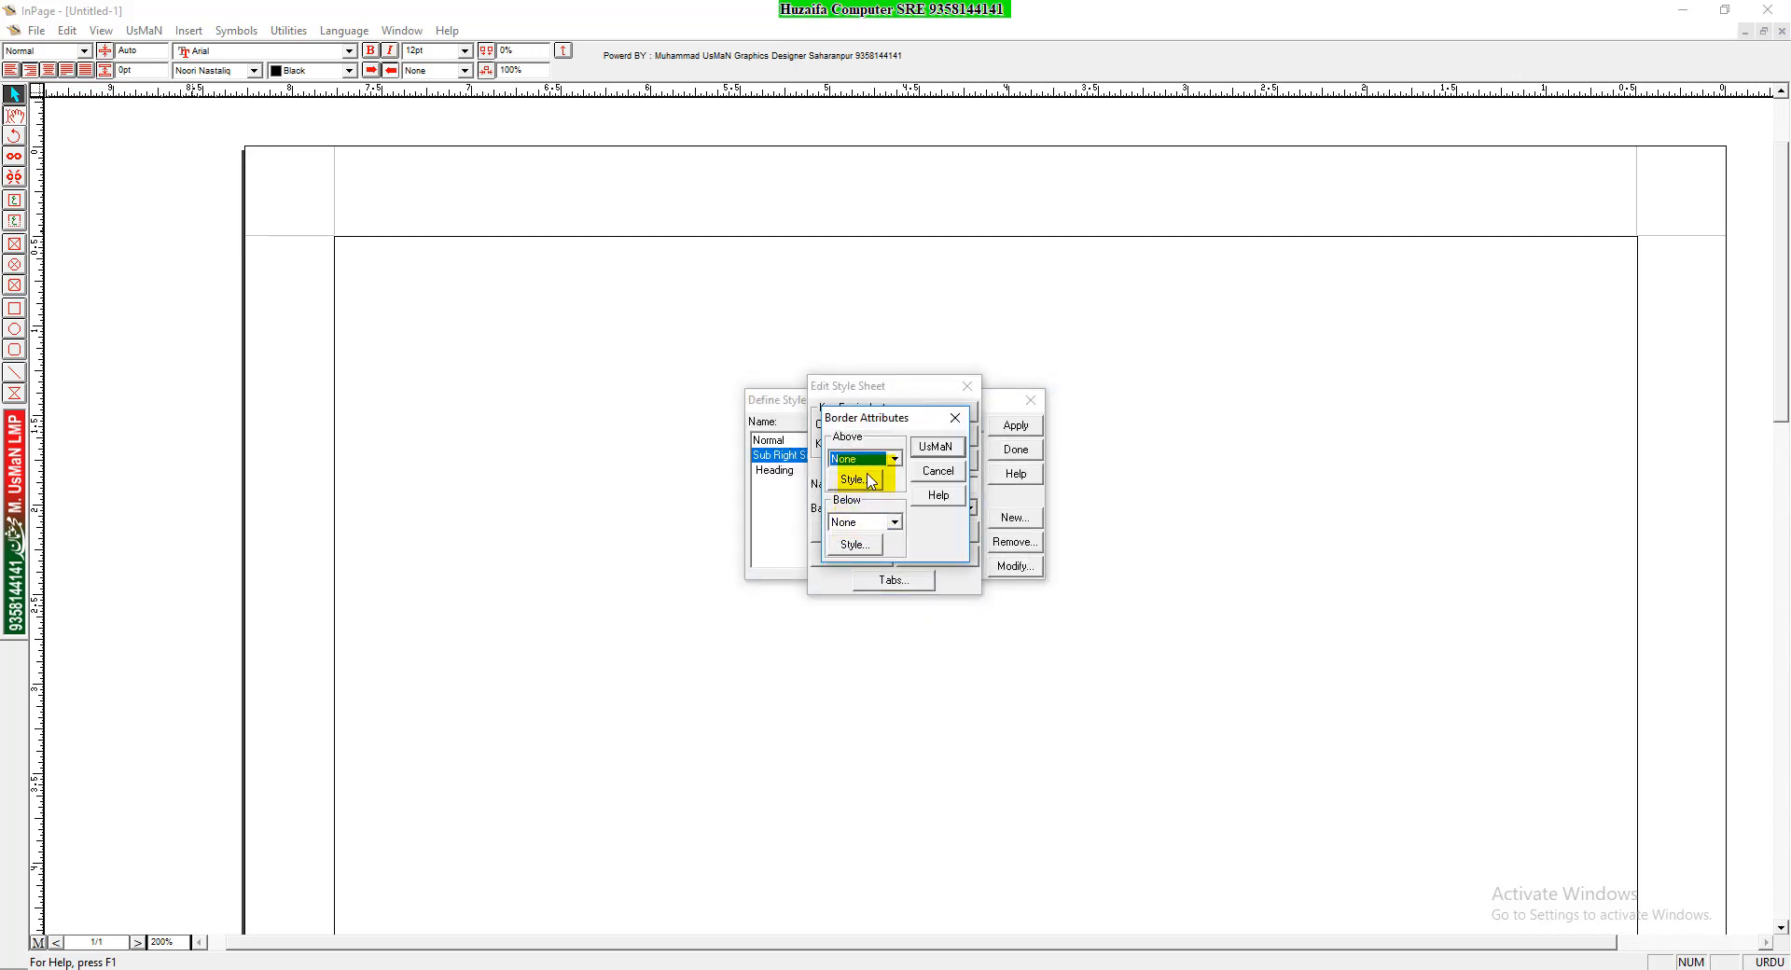
pyautogui.click(867, 524)
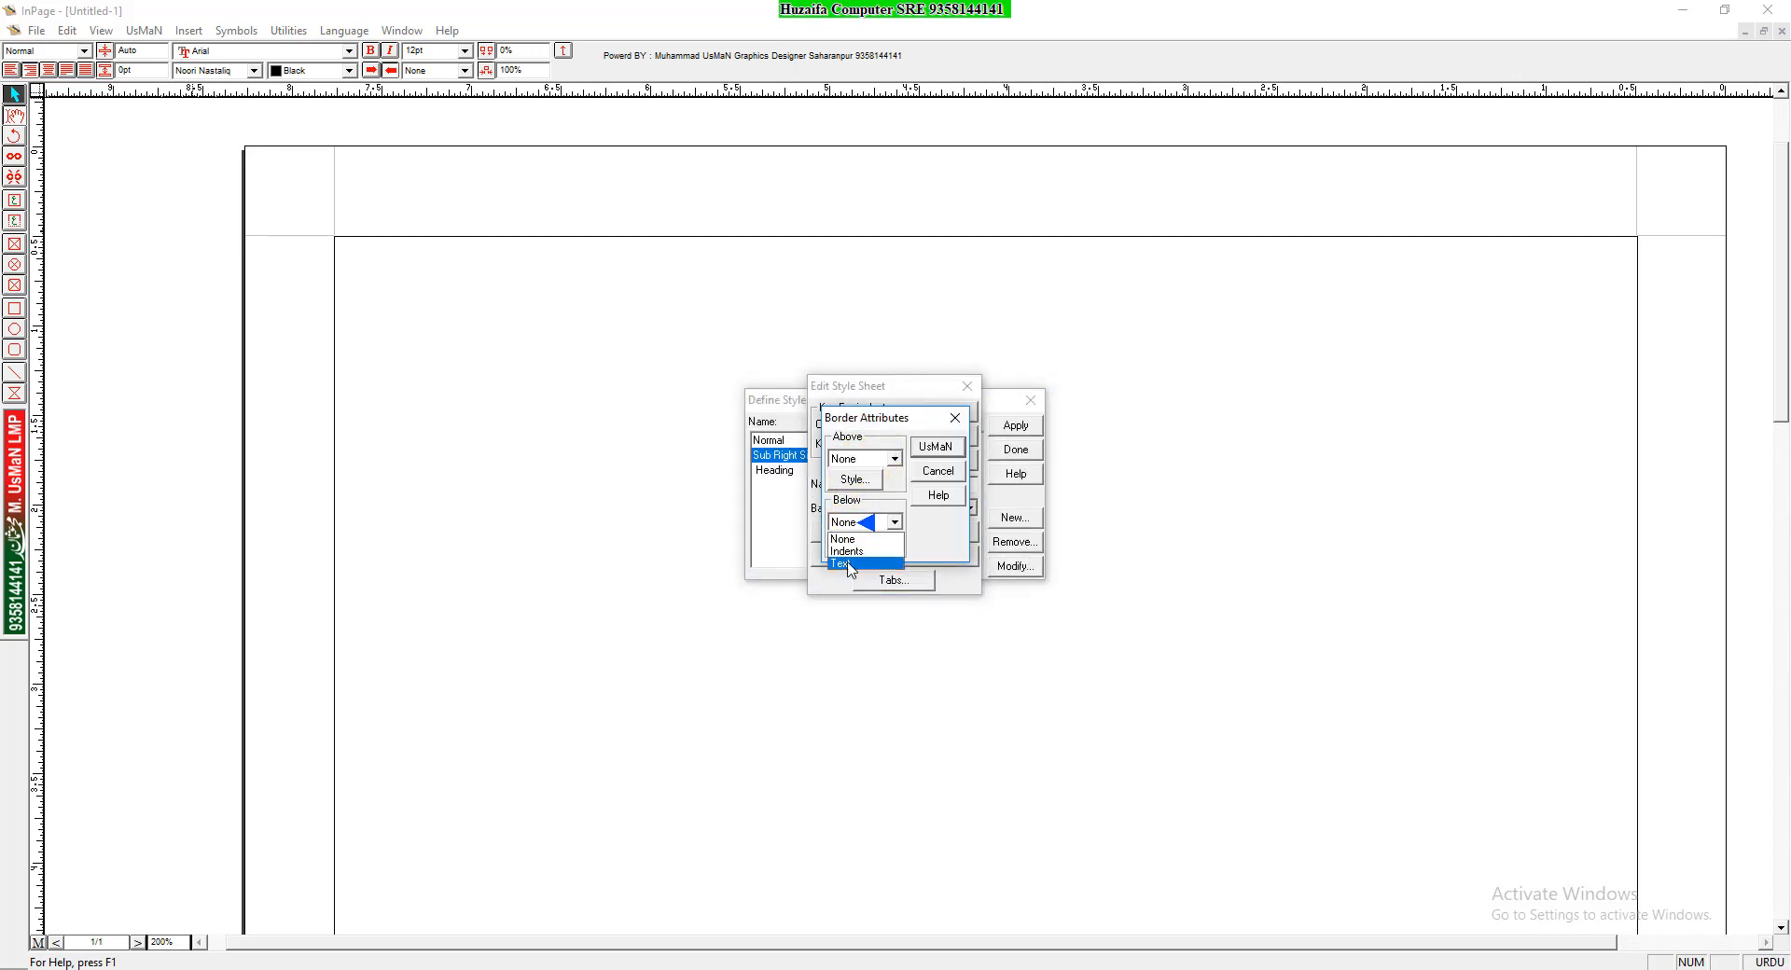
pyautogui.click(844, 559)
# Choose a different line style for the below border, set its thickness to 1.5, and accept the border attributes
pyautogui.click(854, 543)
pyautogui.click(928, 459)
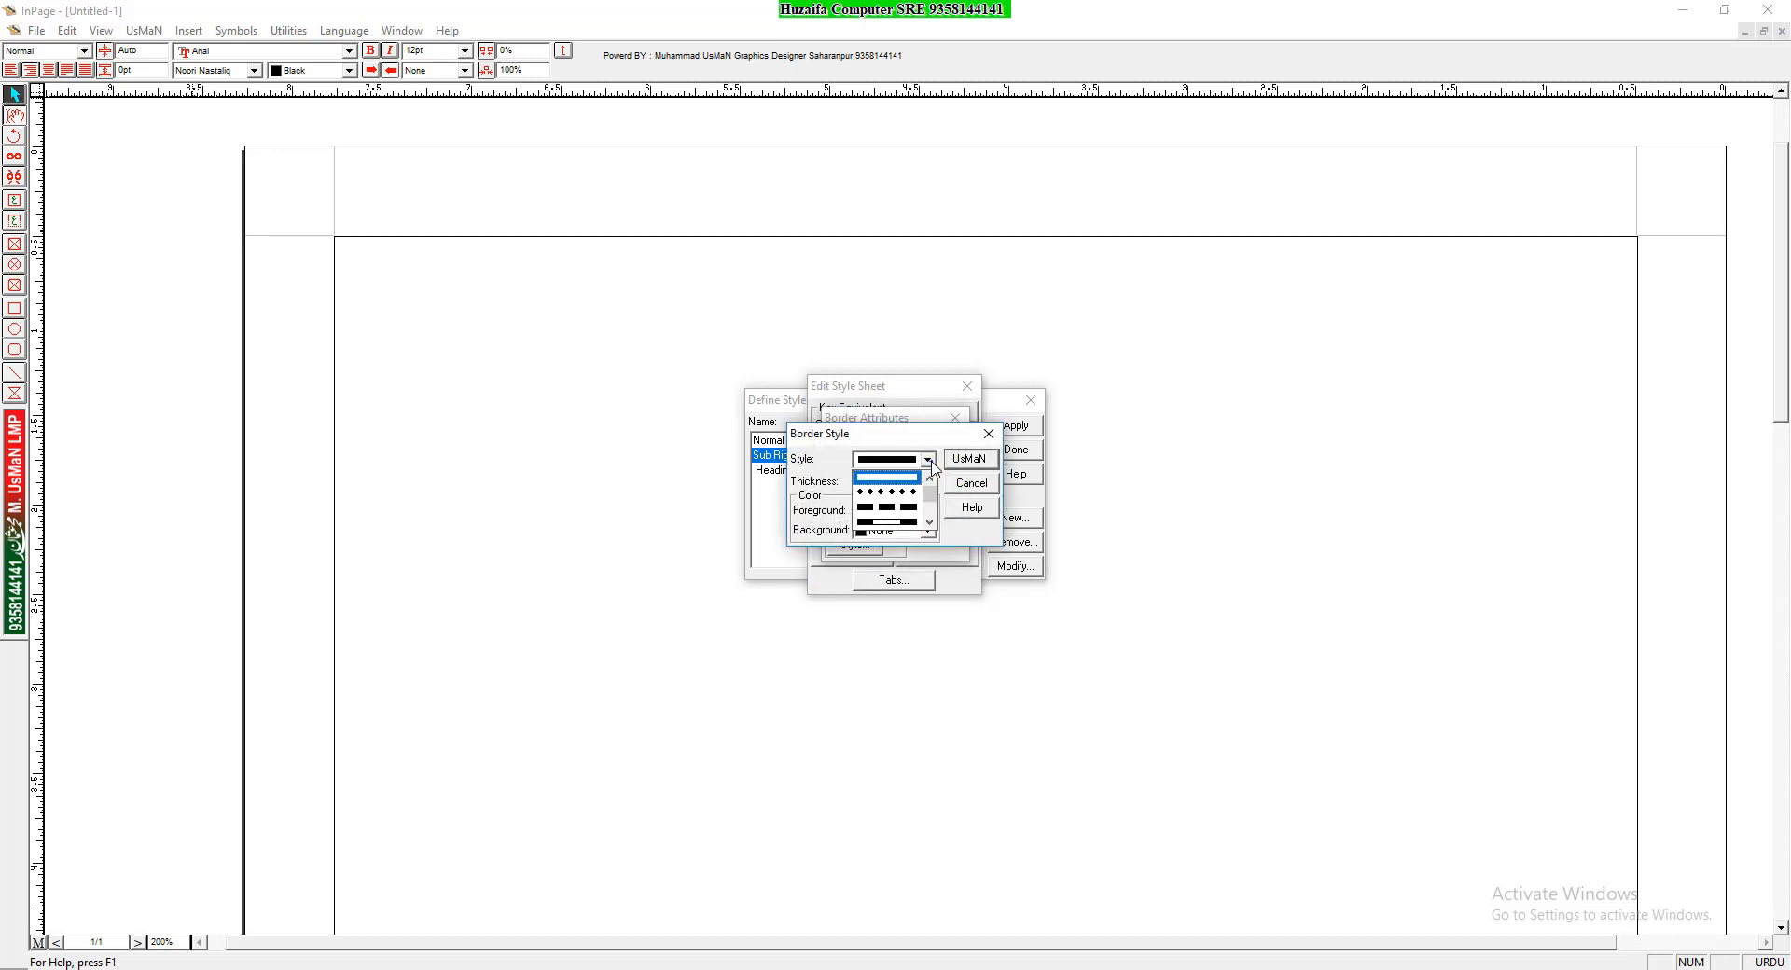
pyautogui.click(930, 522)
pyautogui.click(930, 522)
pyautogui.click(930, 523)
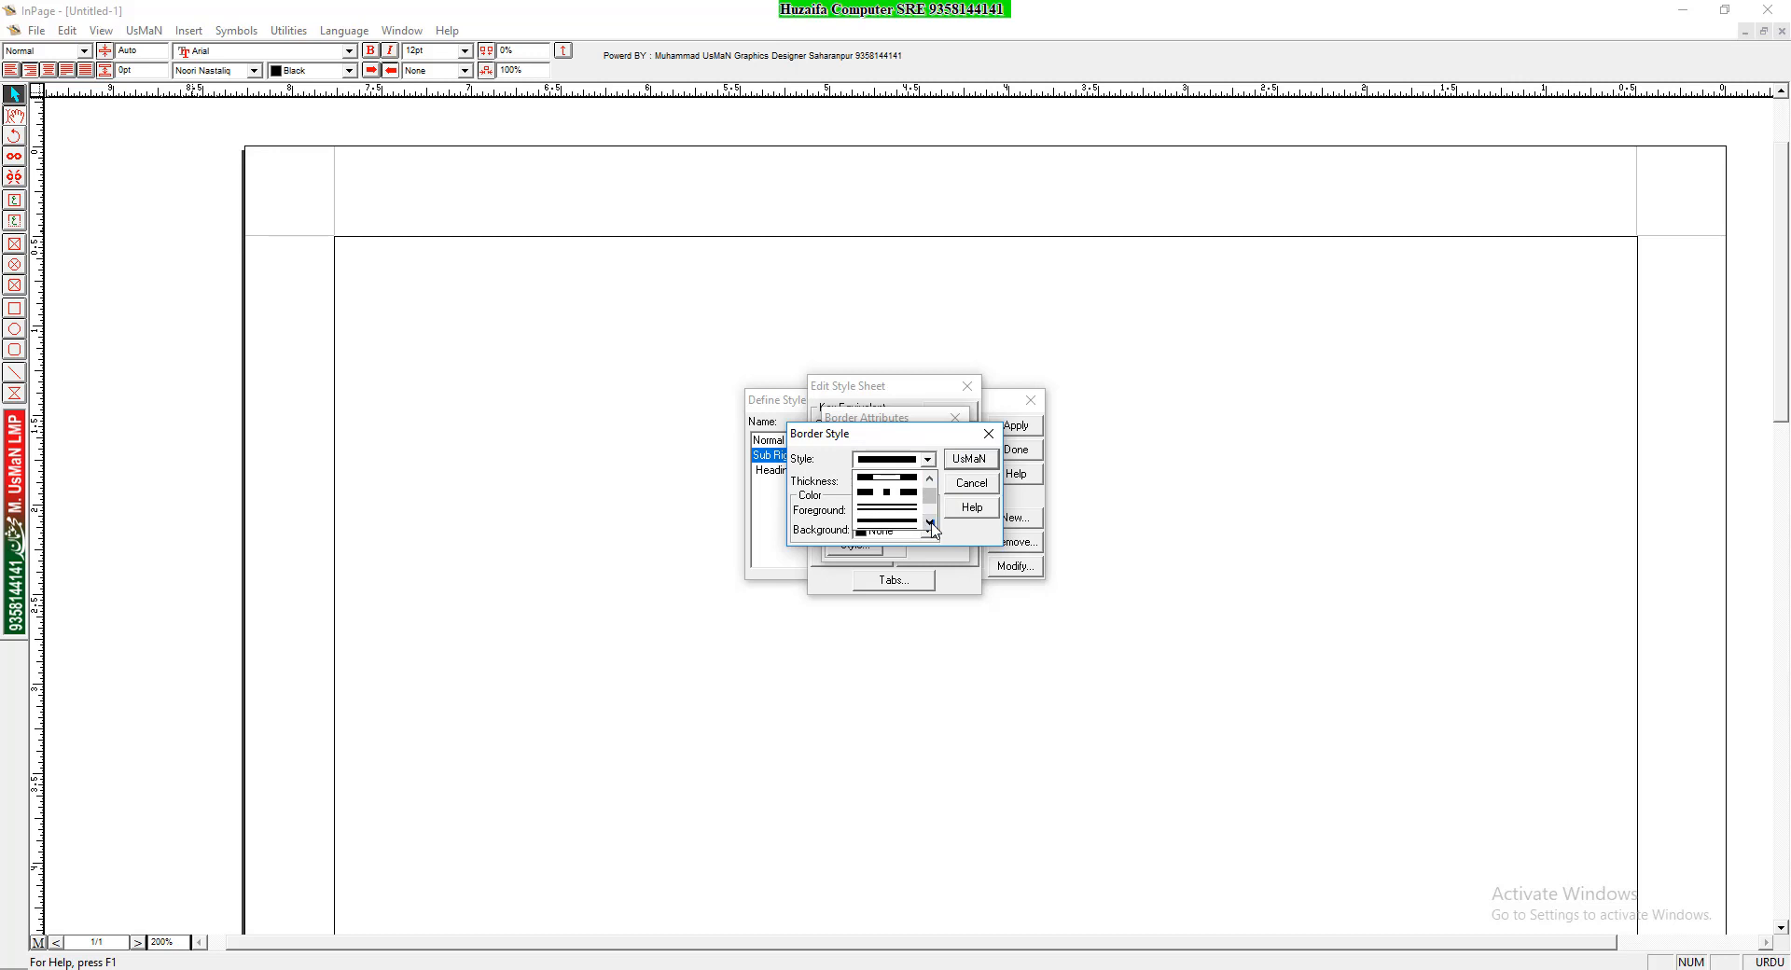
pyautogui.click(901, 528)
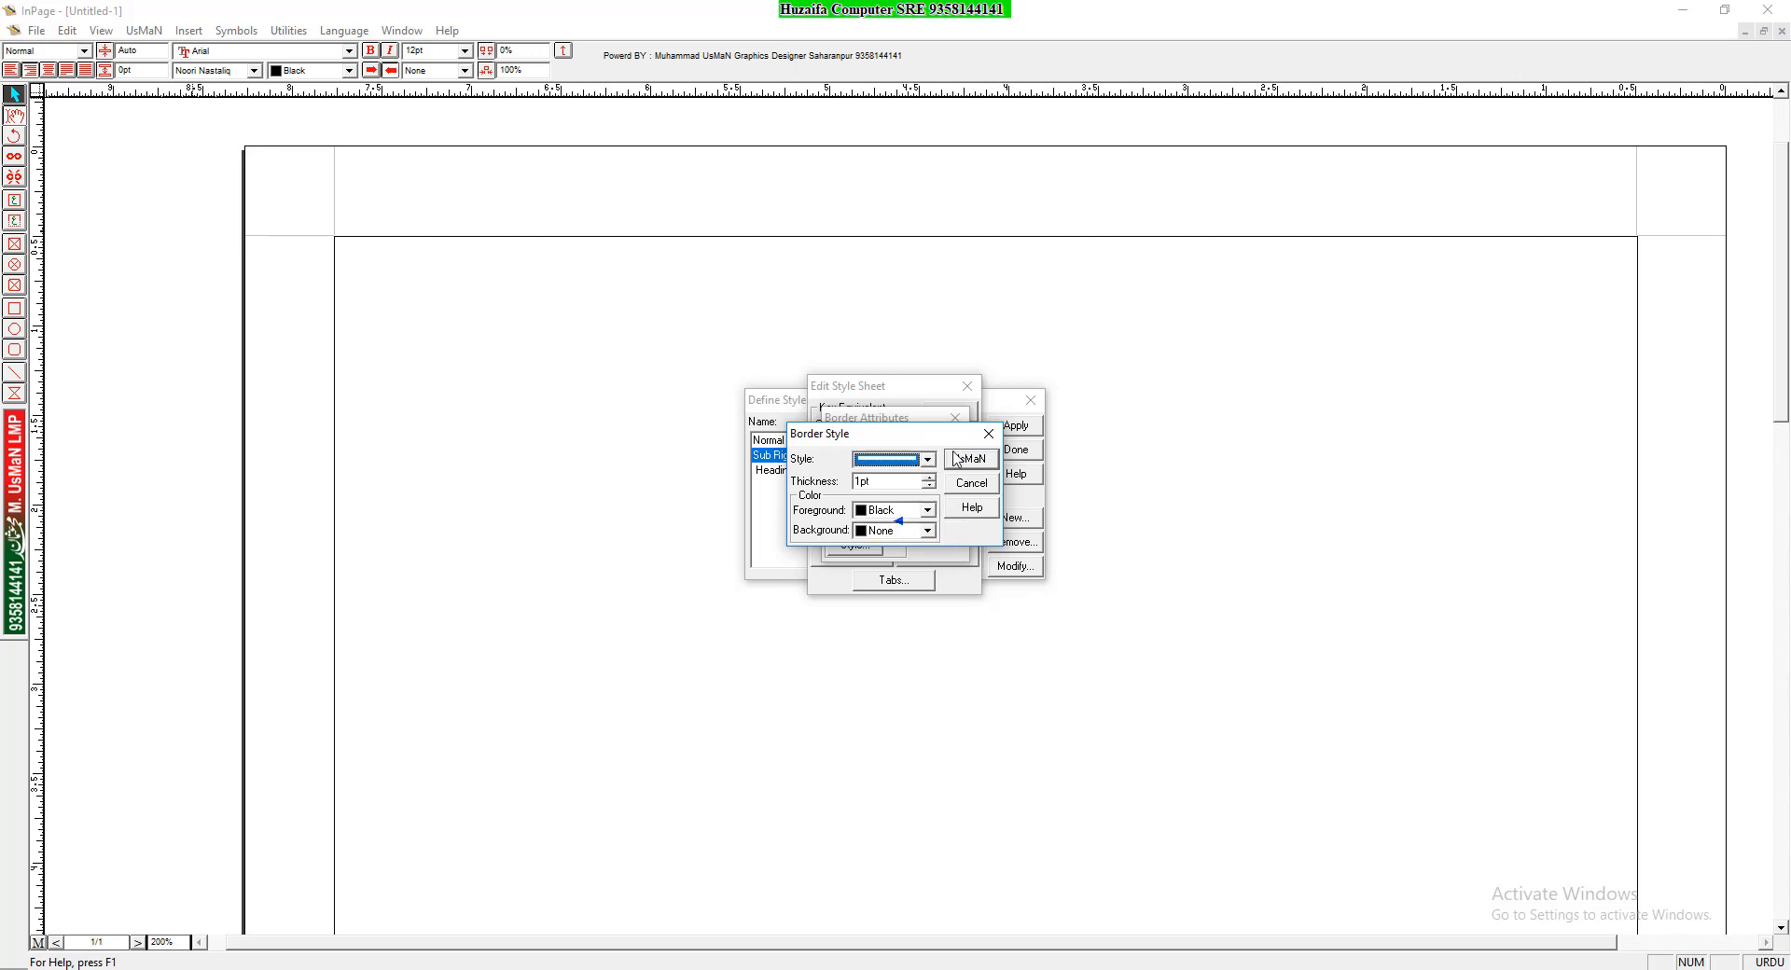
pyautogui.doubleClick(880, 483)
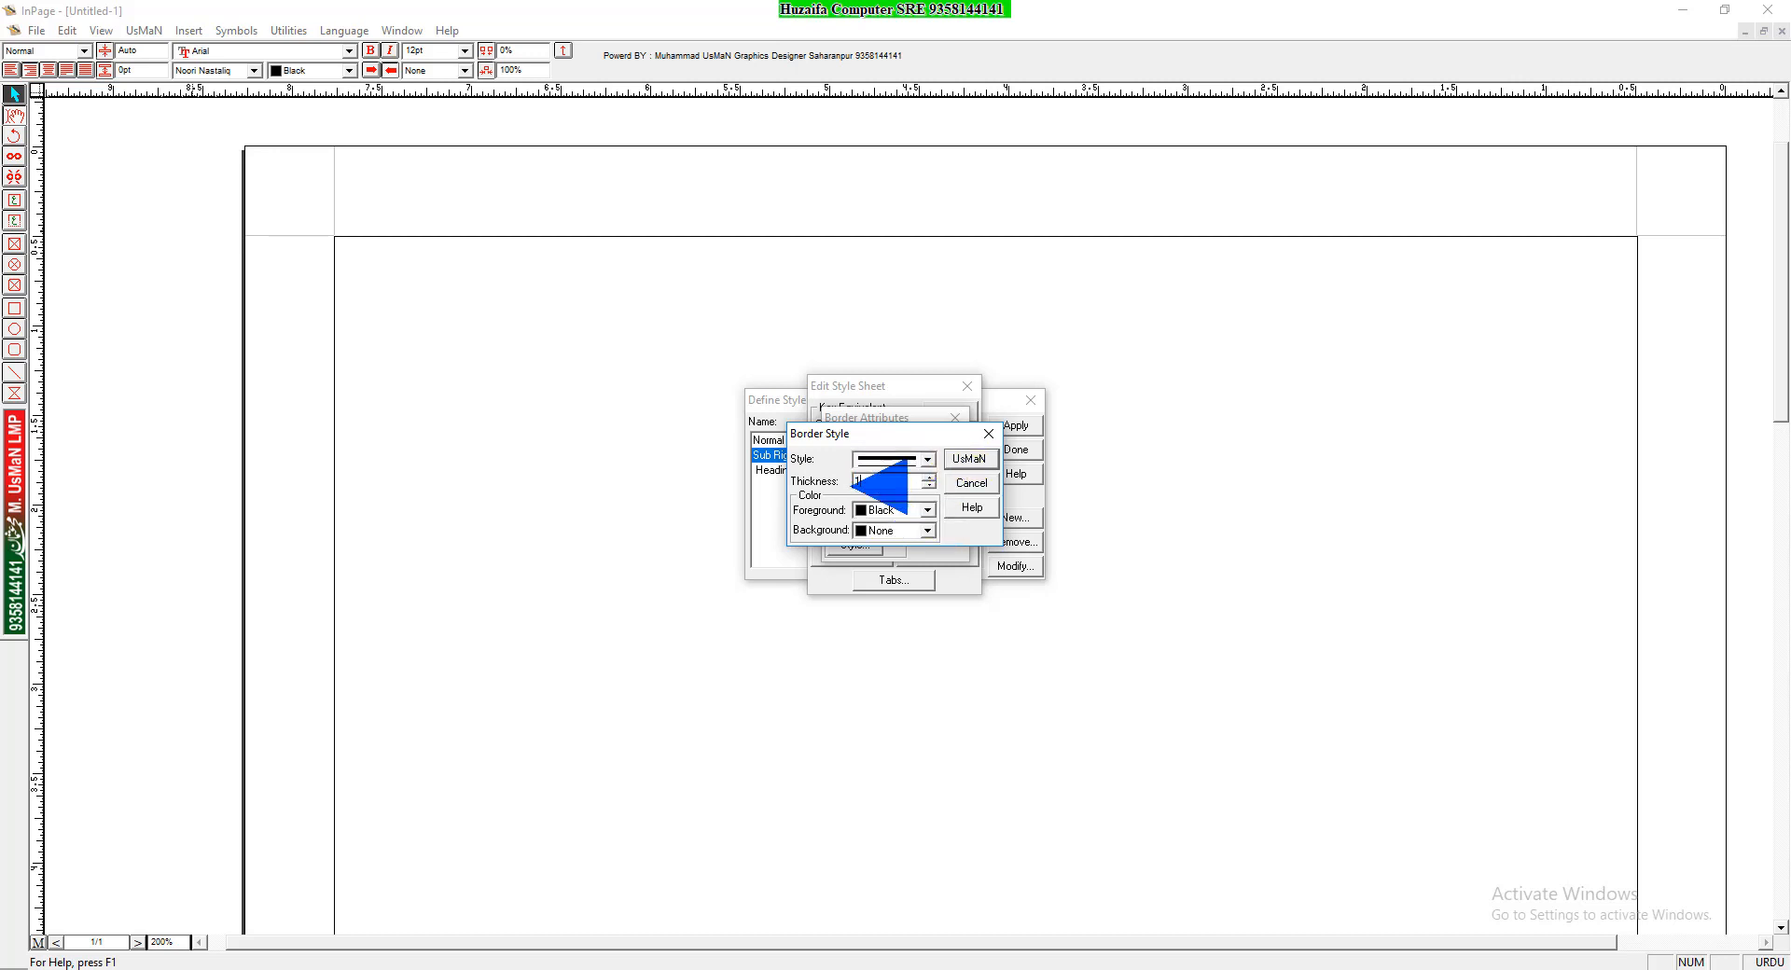
pyautogui.write('1.5')
pyautogui.click(963, 461)
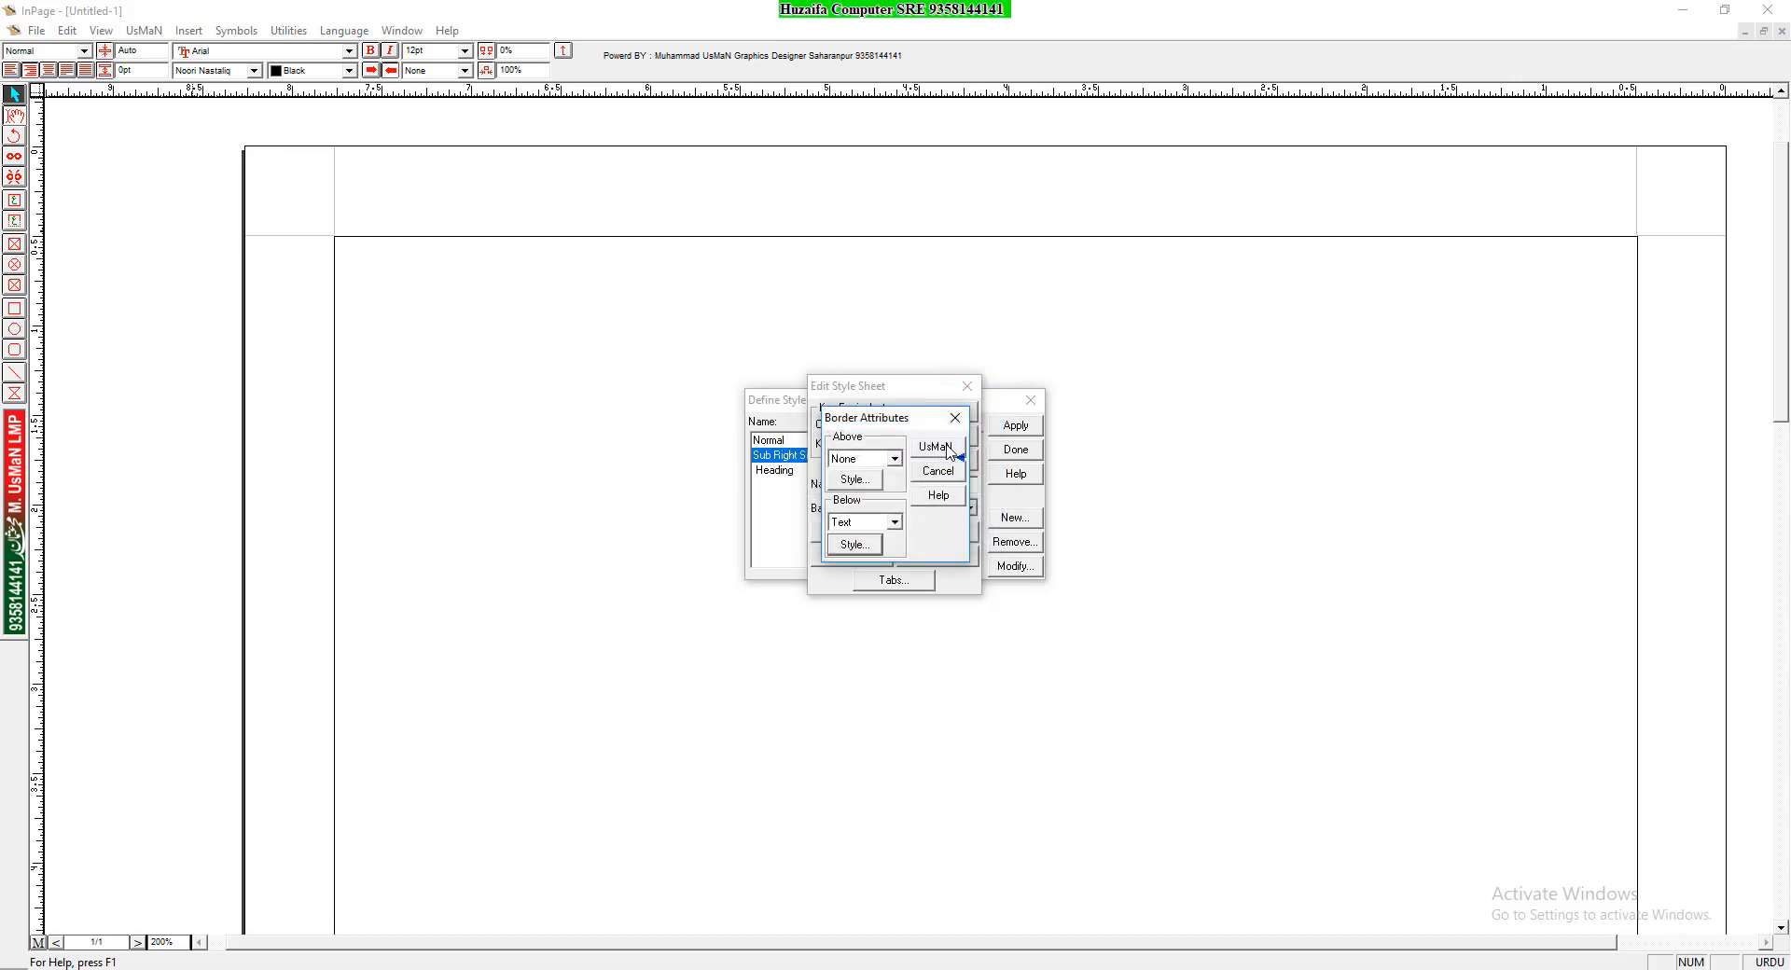
pyautogui.click(956, 454)
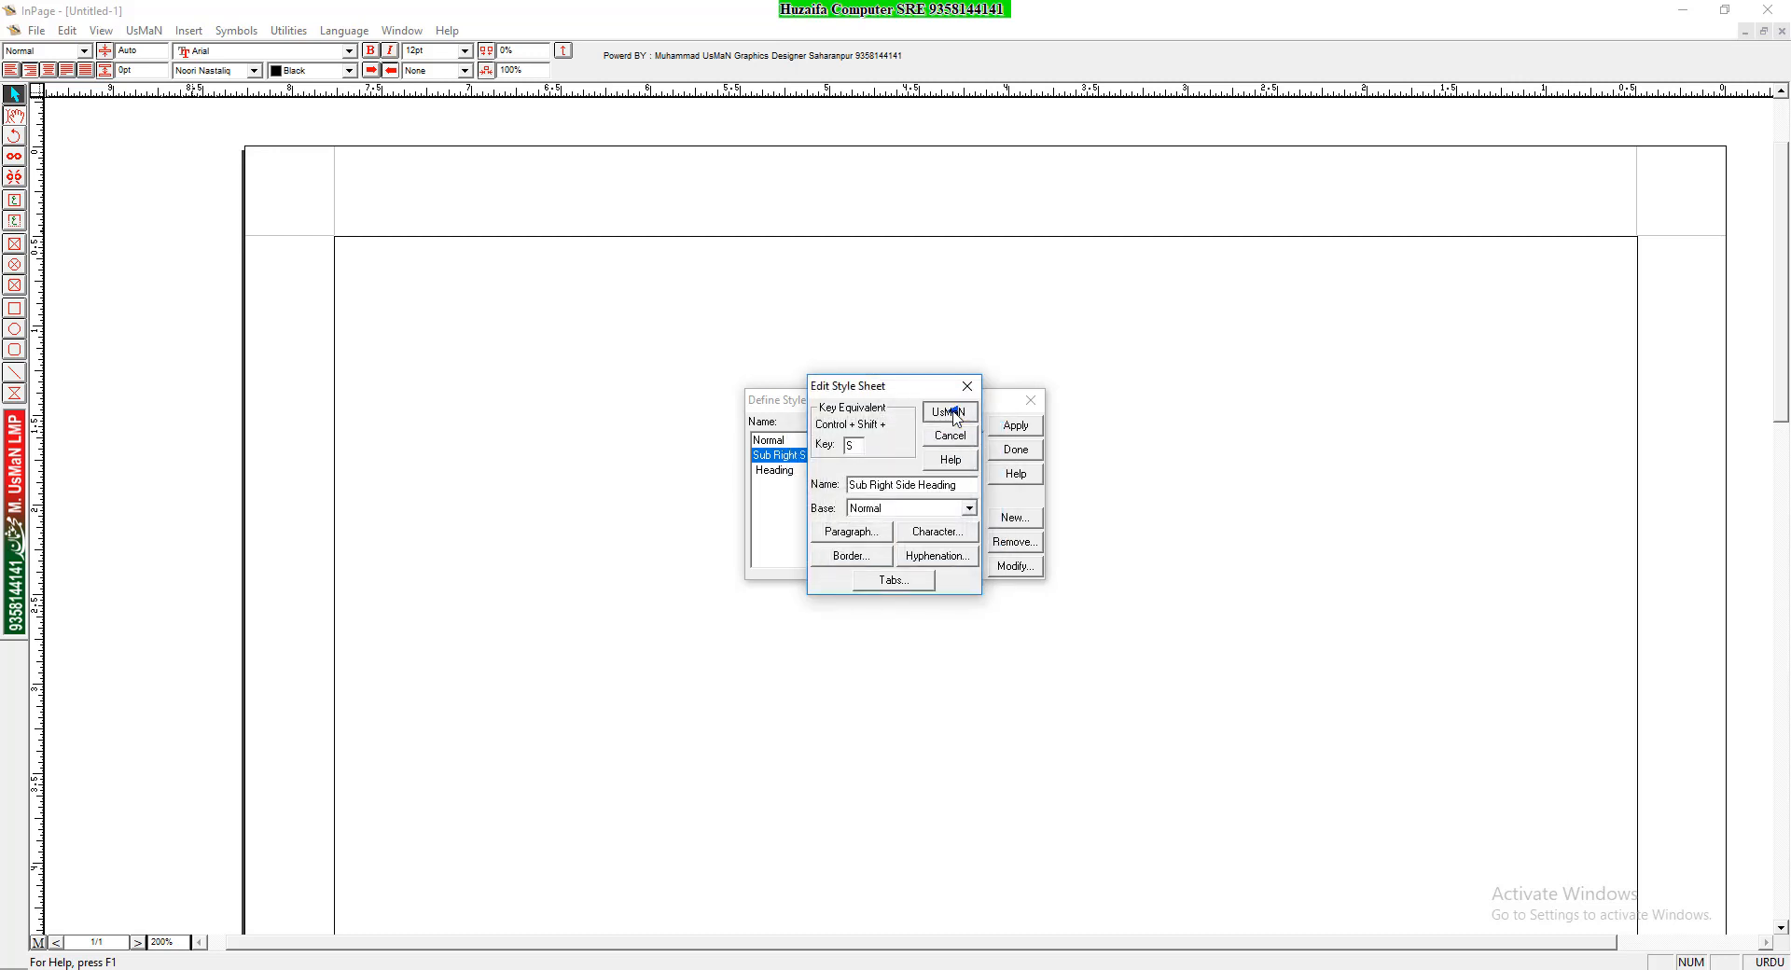
# Review the character settings of the Sub Right Side Heading style
pyautogui.click(928, 532)
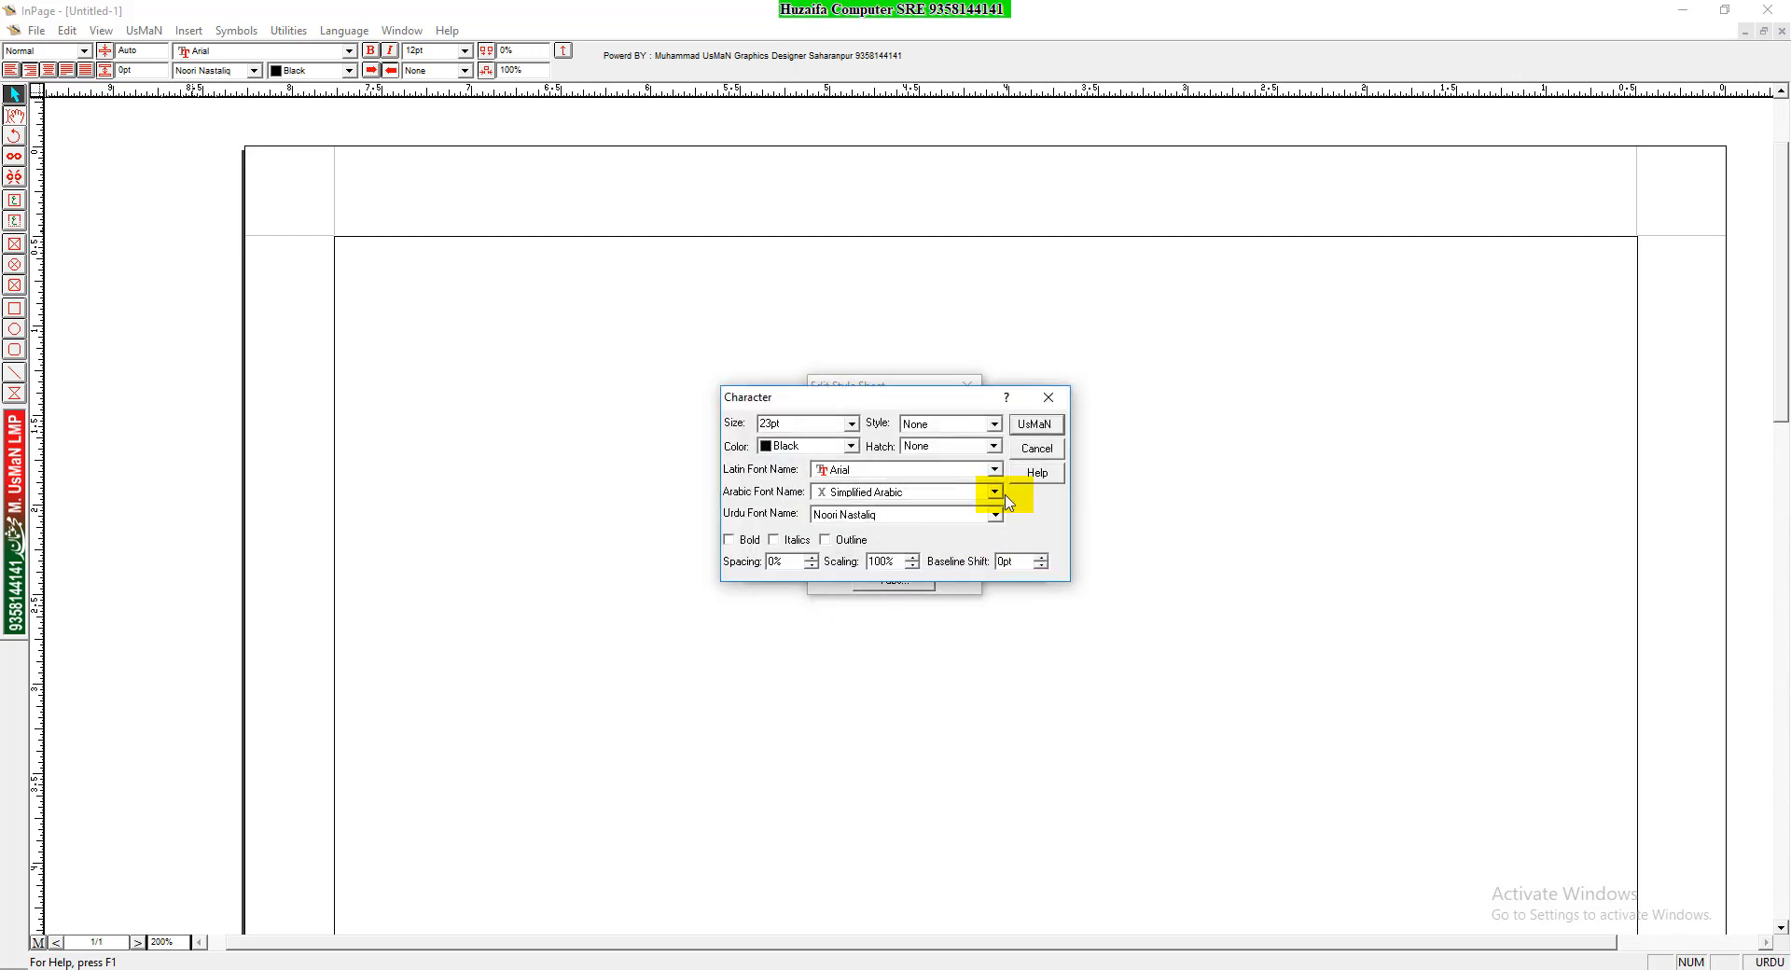
pyautogui.click(1034, 423)
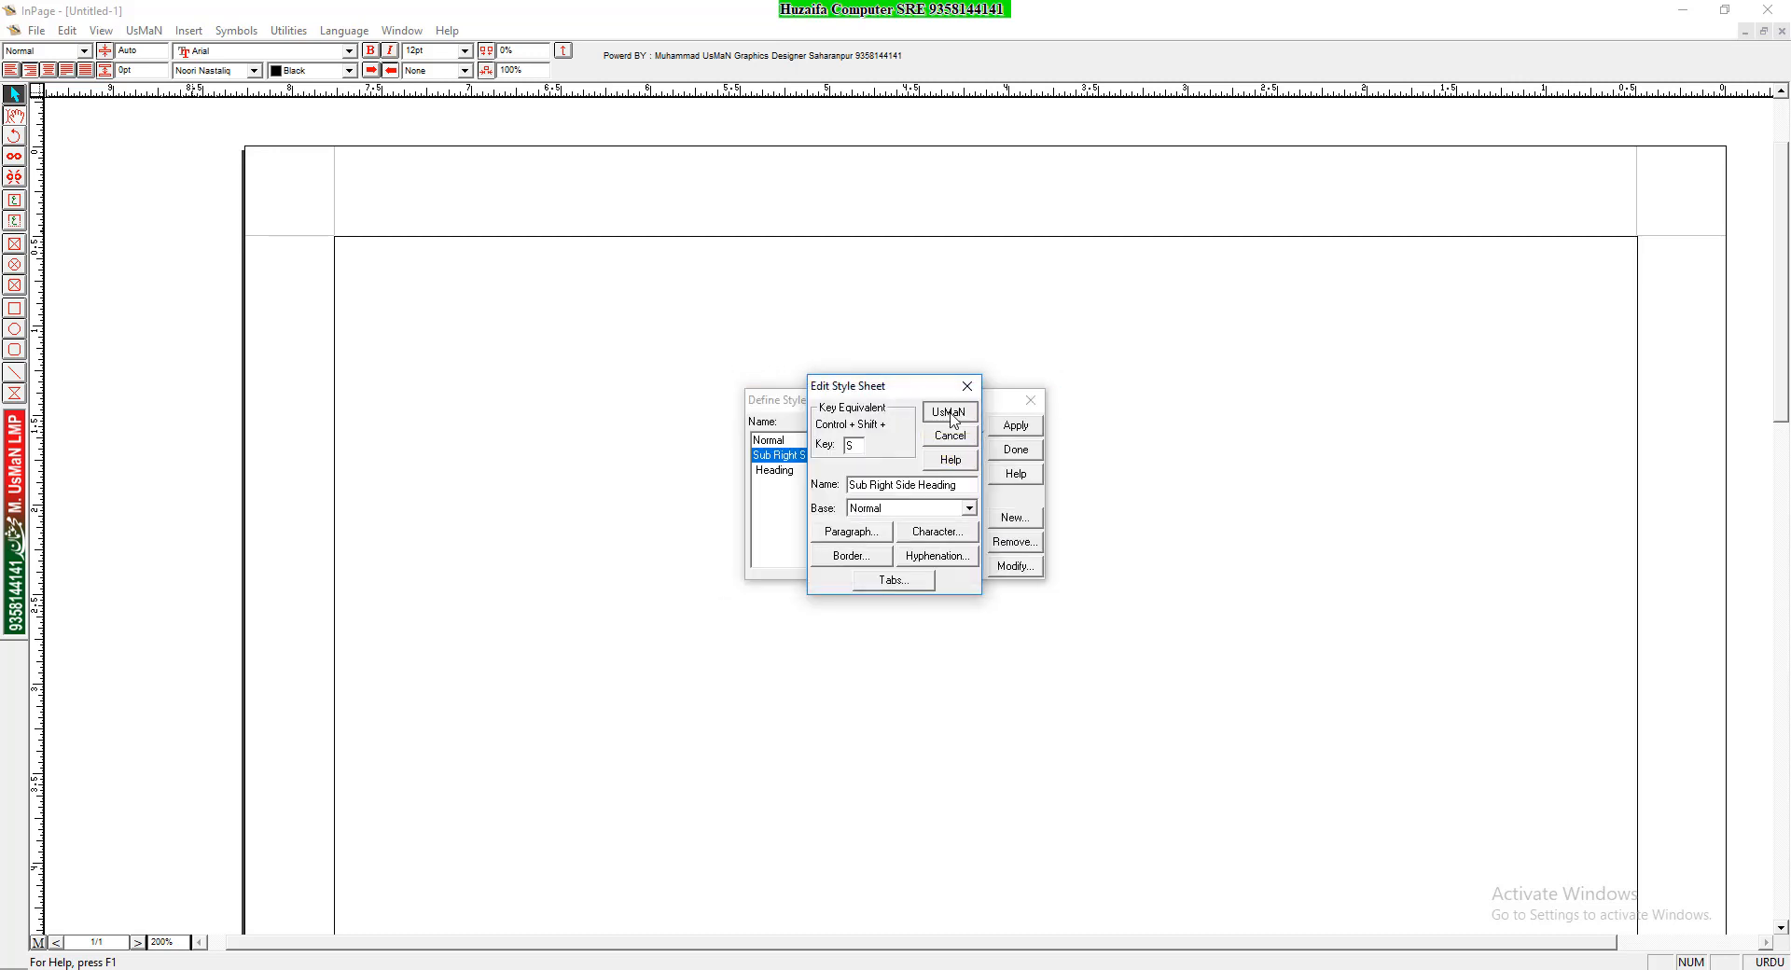
# Accept the Sub Right Side Heading style, and create a style sheet named Pairagraph with shortcut key P
pyautogui.click(950, 413)
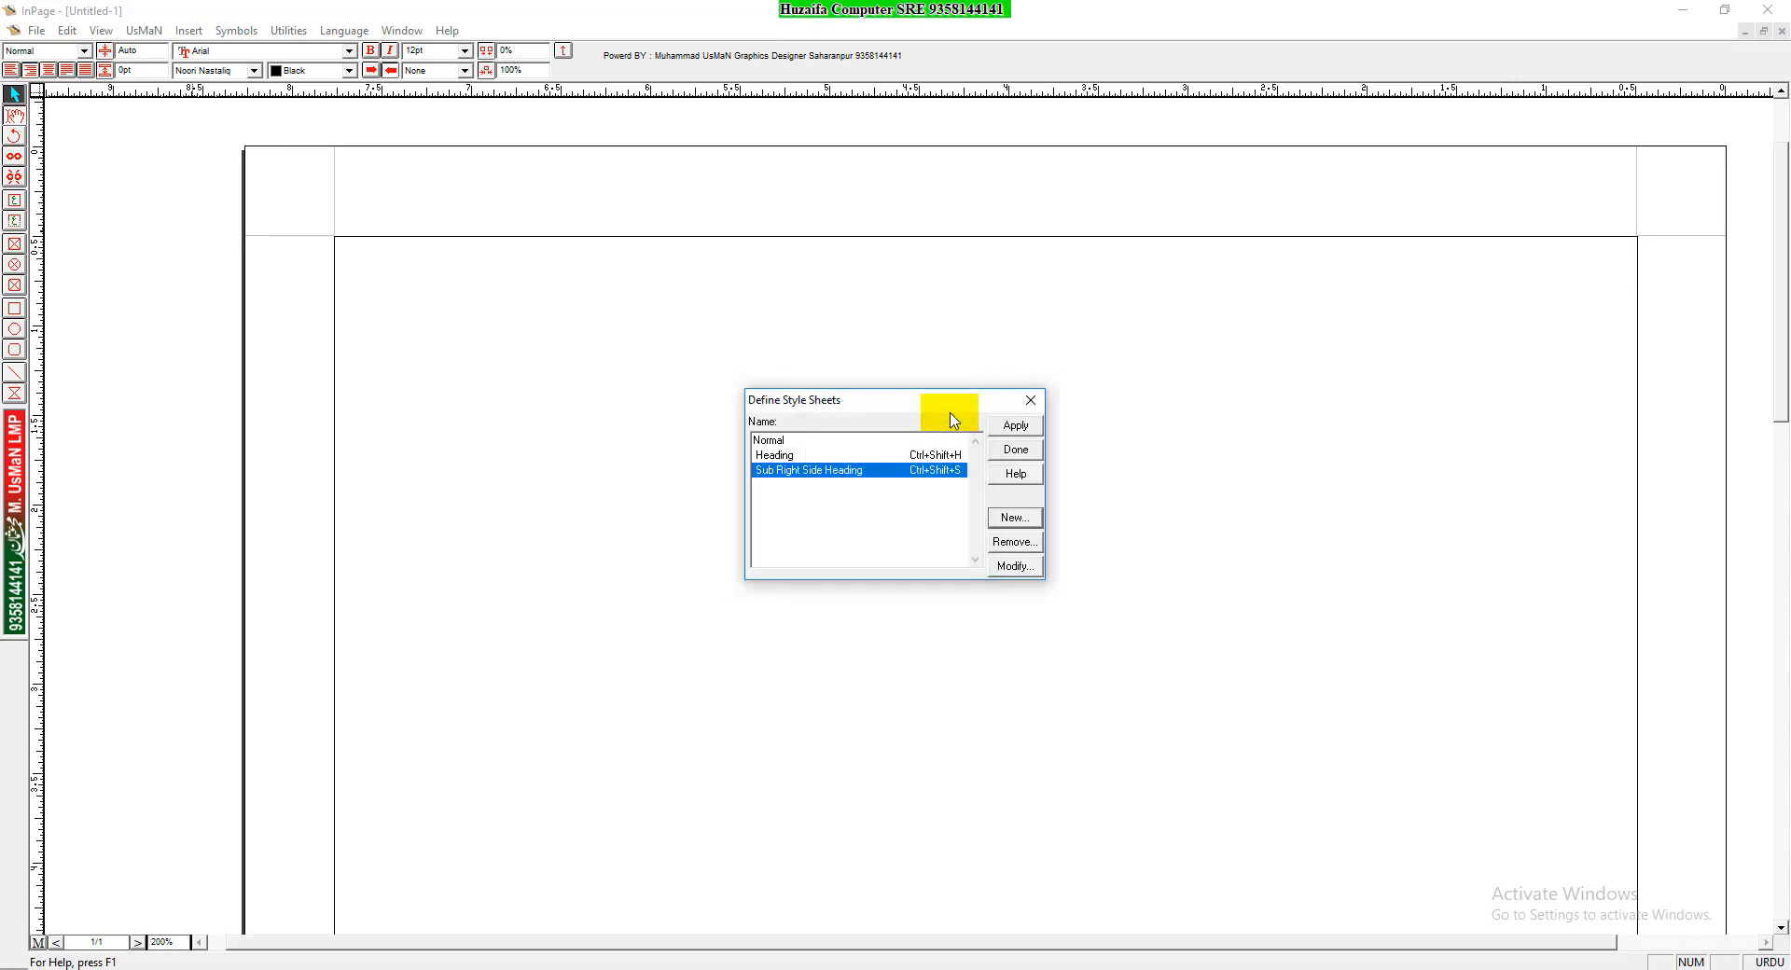
pyautogui.click(1013, 520)
pyautogui.write('Pairagraph')
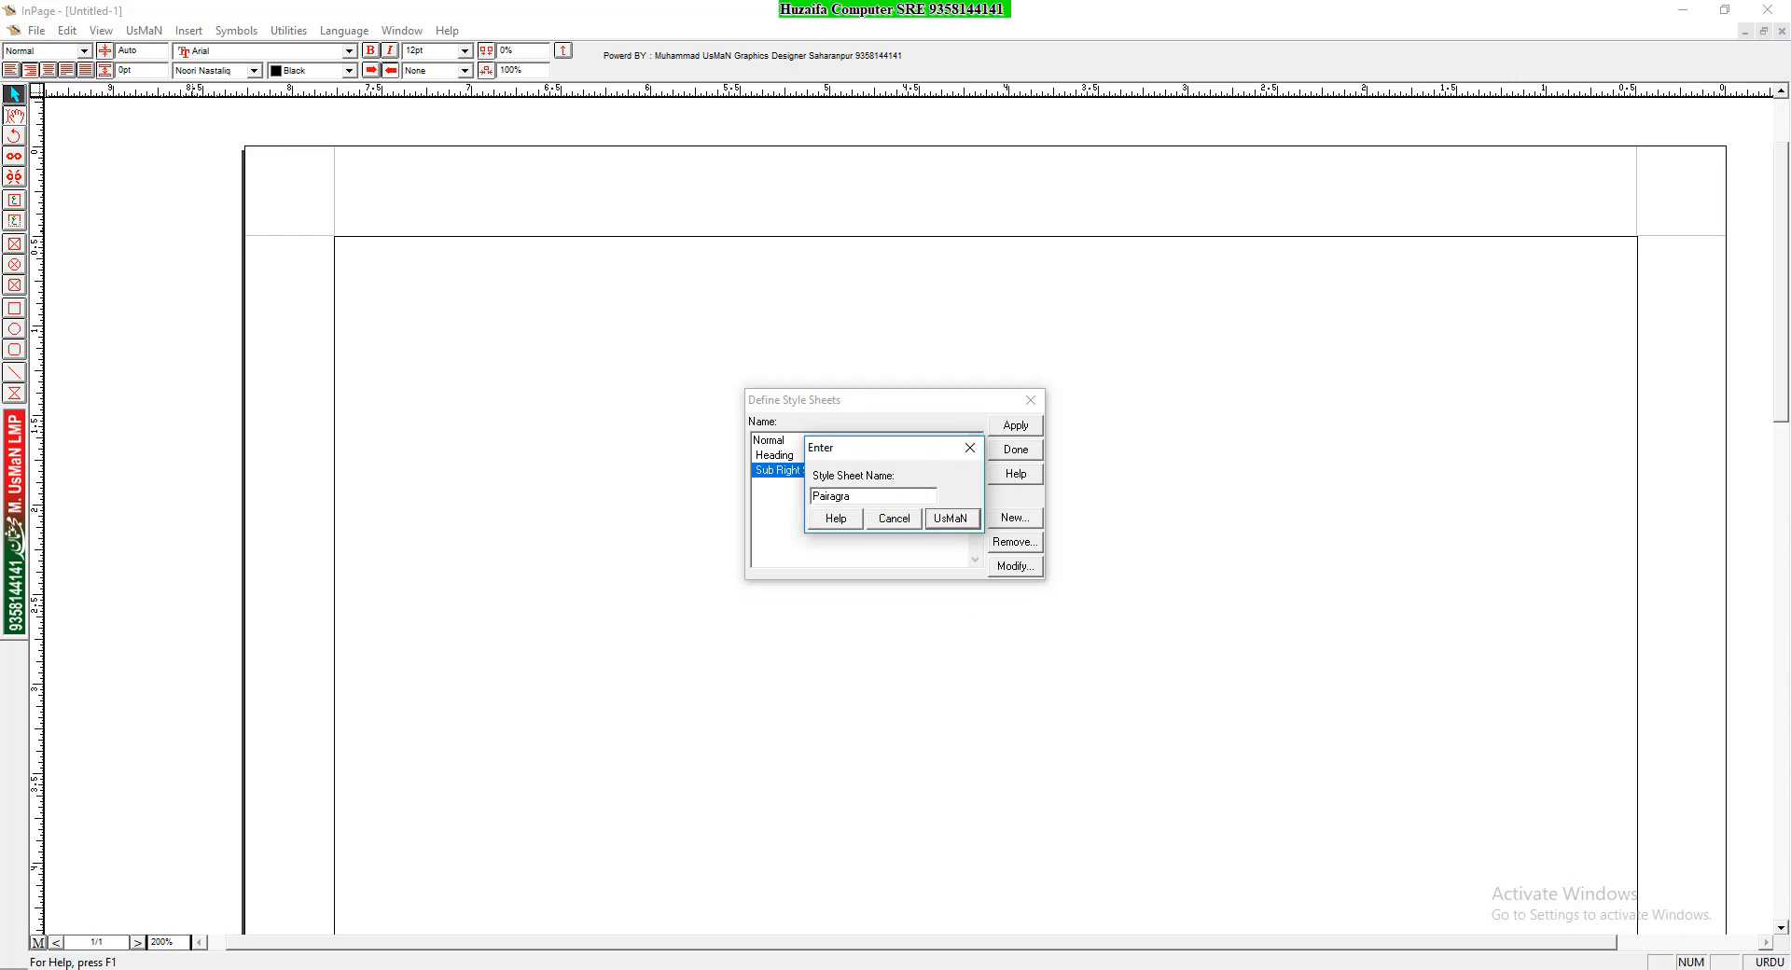
pyautogui.click(949, 518)
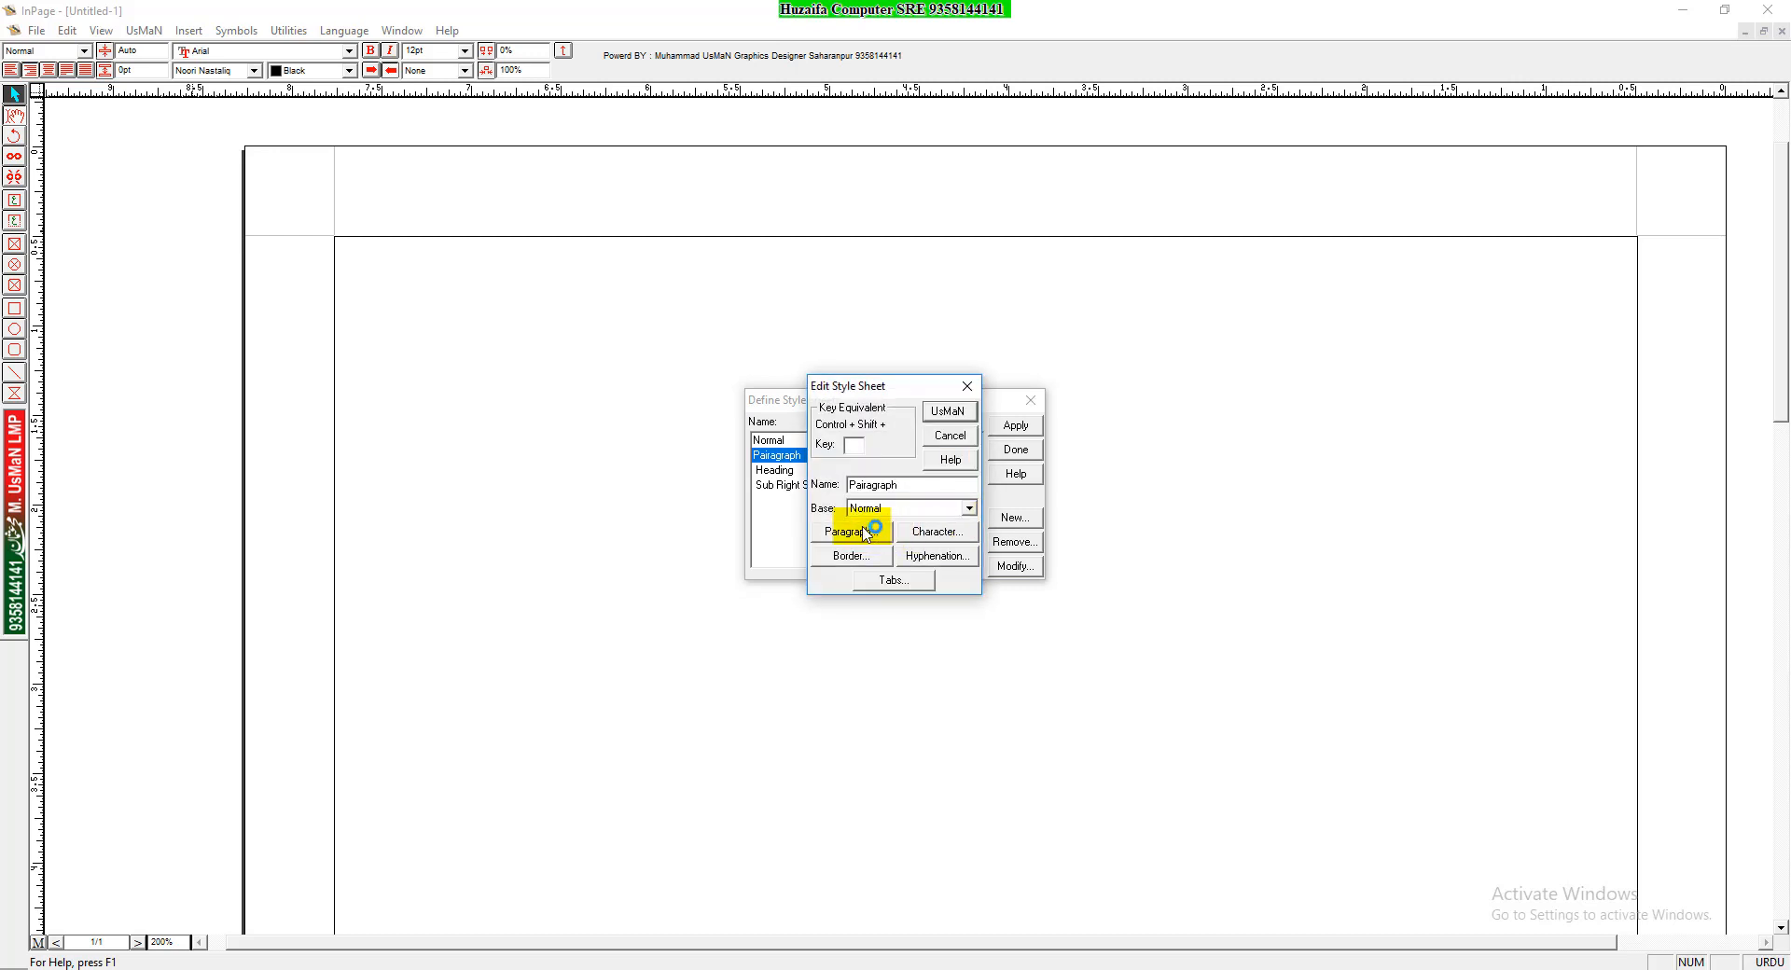
pyautogui.click(854, 445)
pyautogui.write('P')
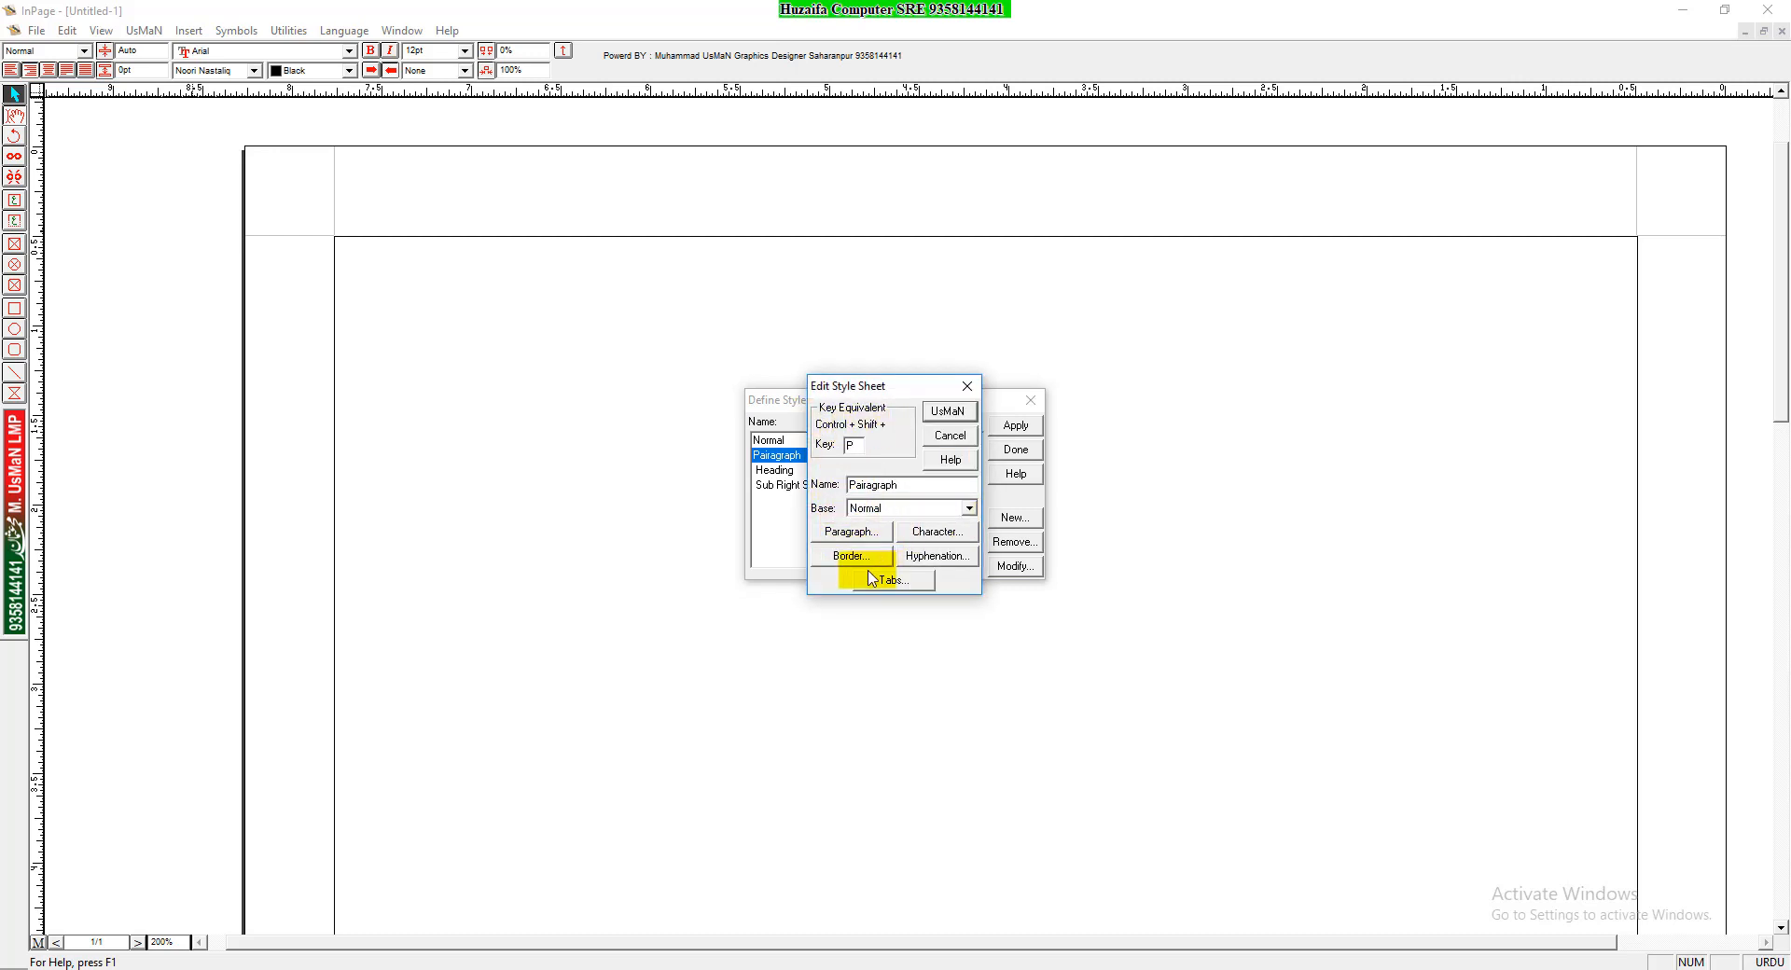
# Set the Pairagraph style to Justified alignment with a first-line indent of .35 and a line height of 22
pyautogui.click(854, 534)
pyautogui.click(841, 397)
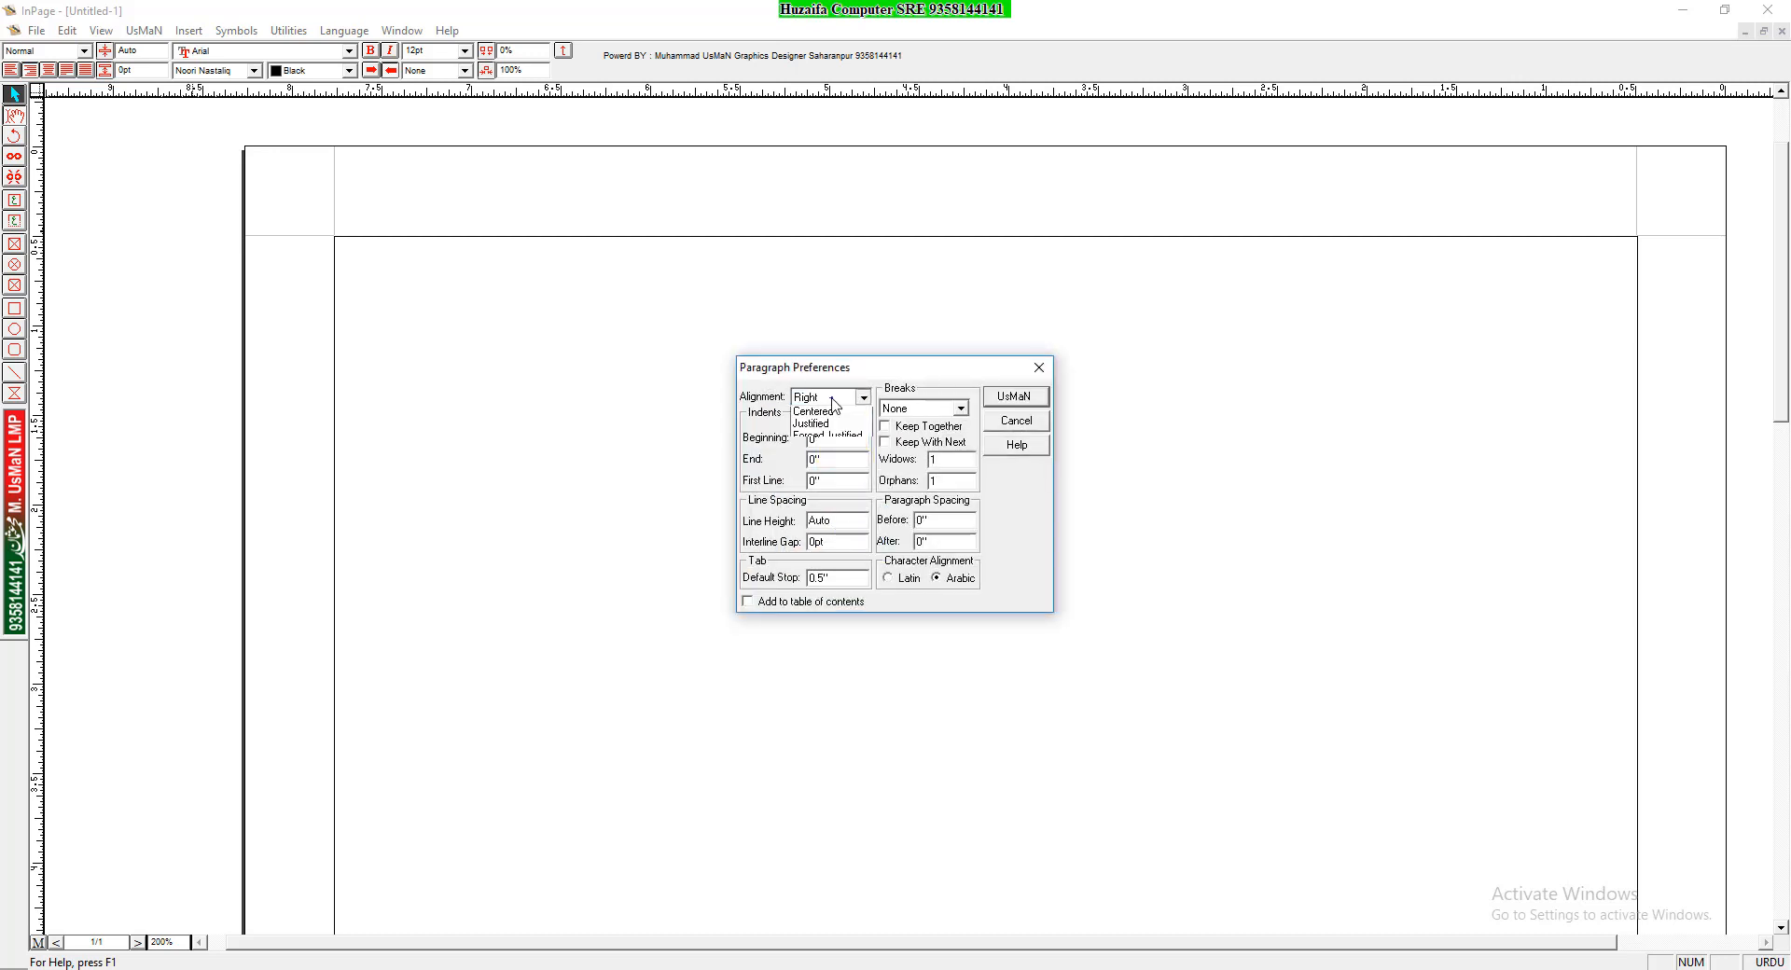
pyautogui.click(811, 451)
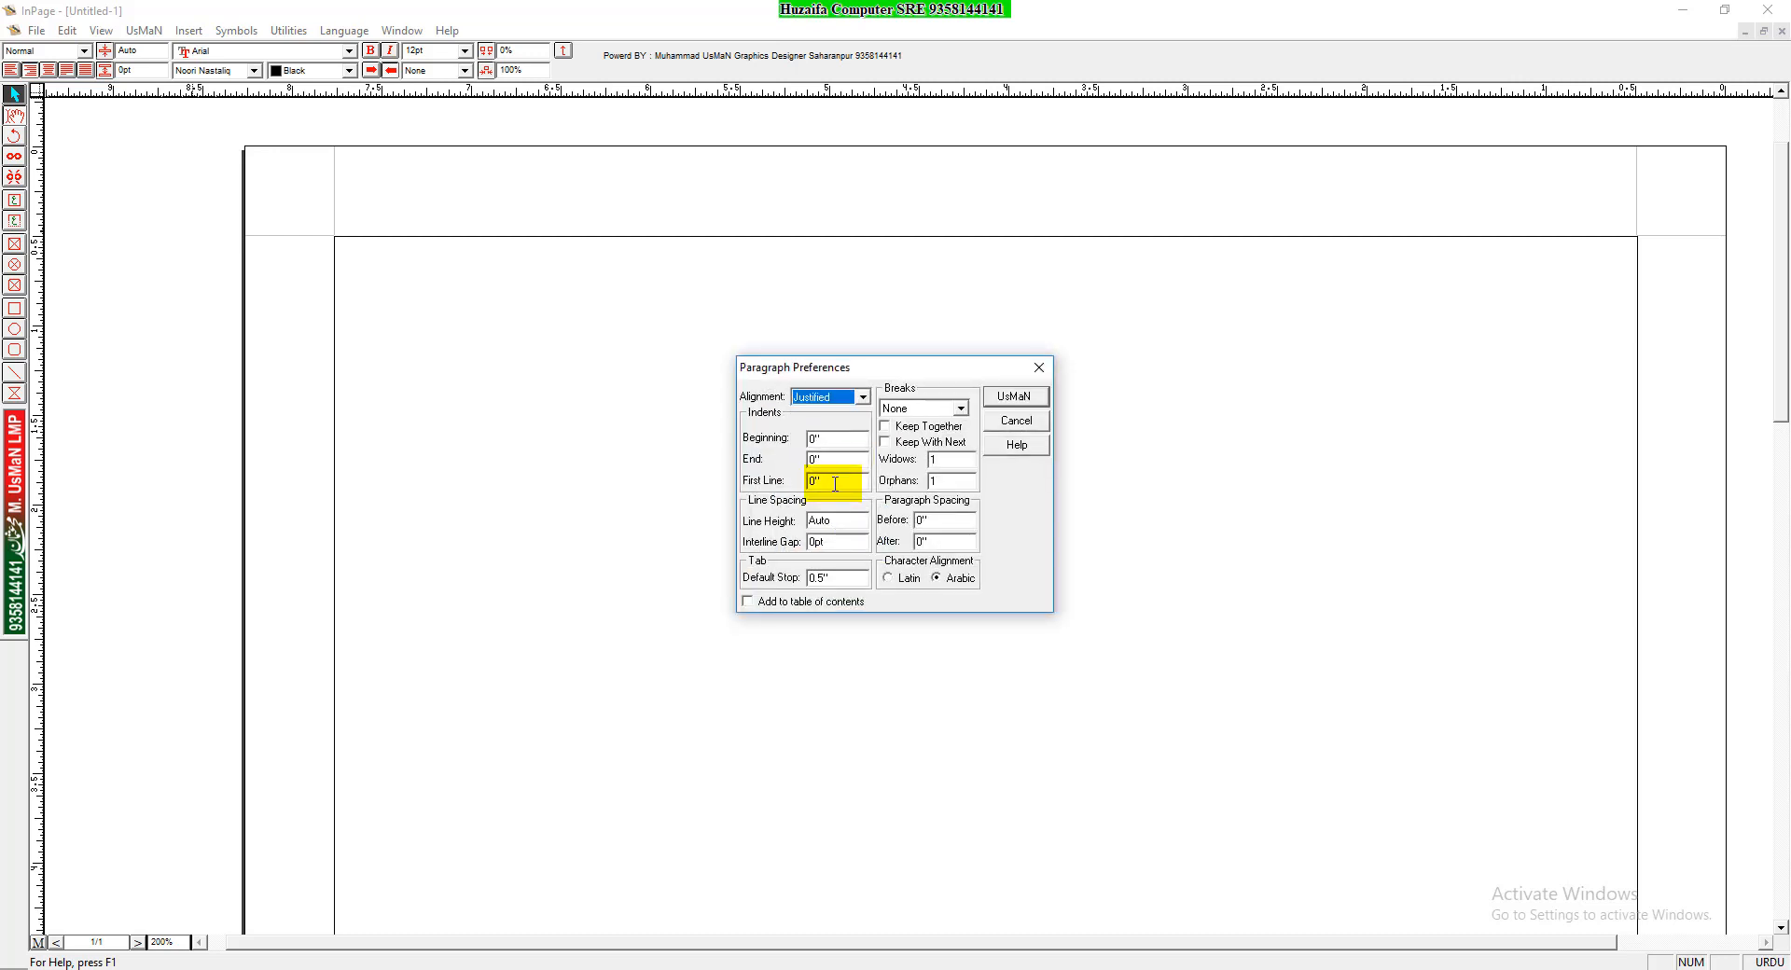
pyautogui.click(838, 479)
pyautogui.write('.35')
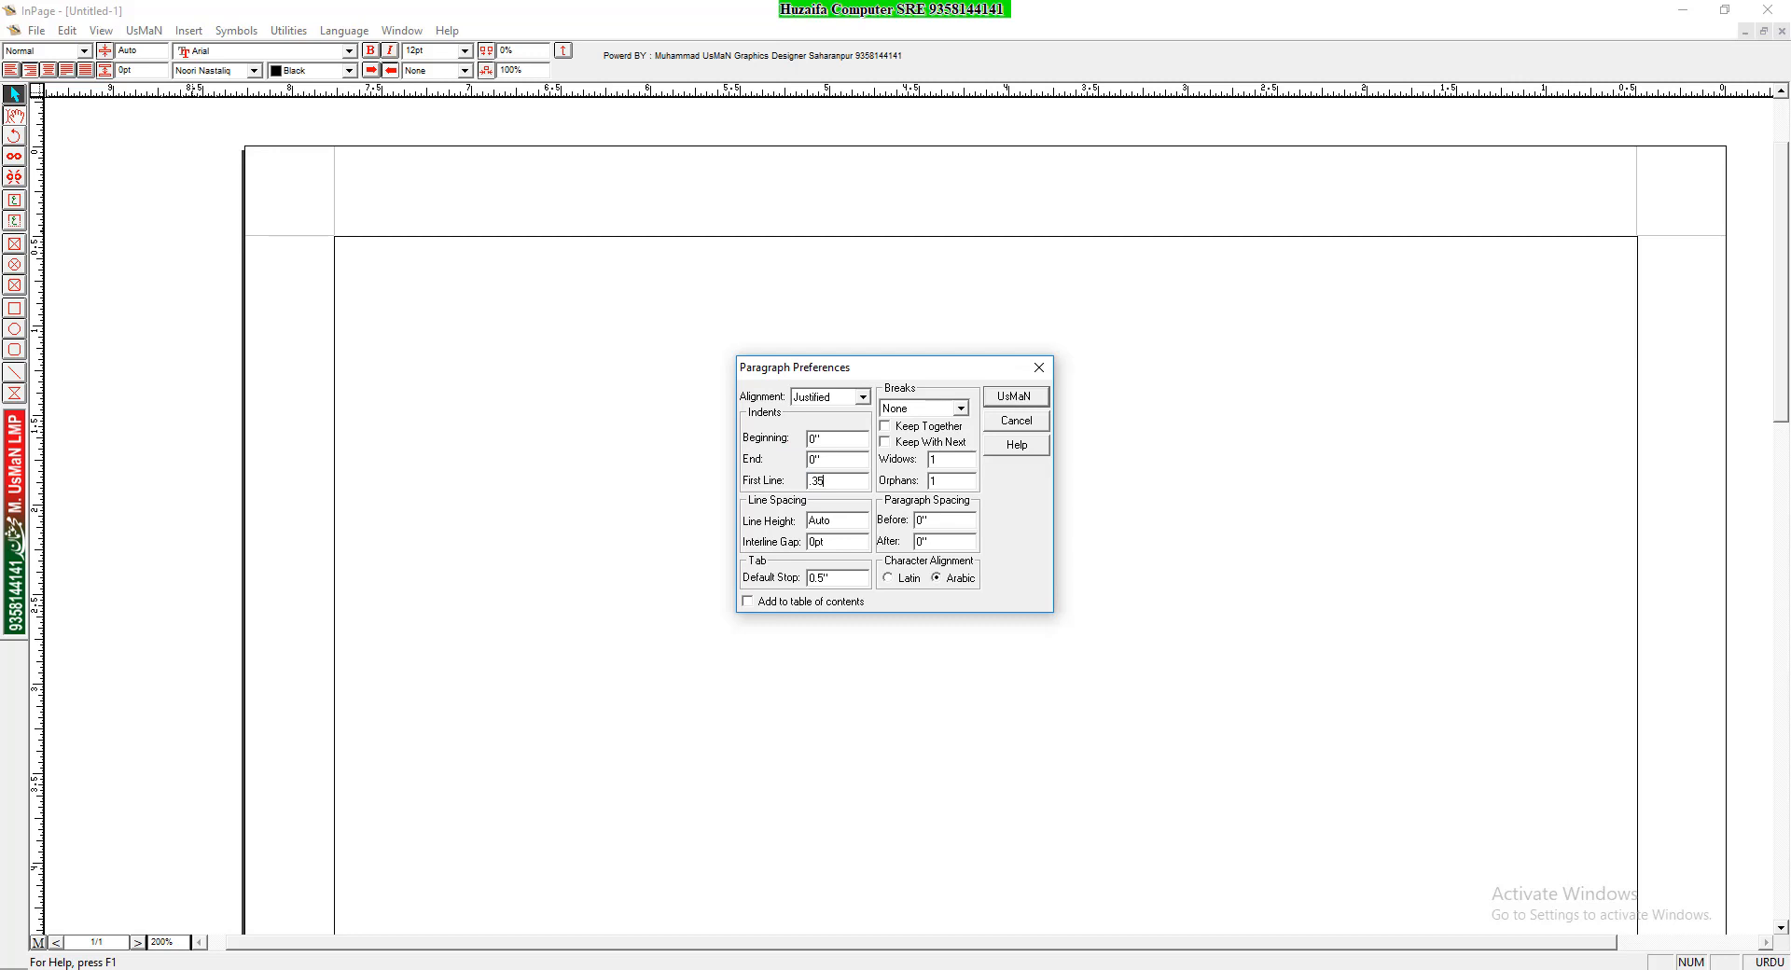
pyautogui.click(842, 522)
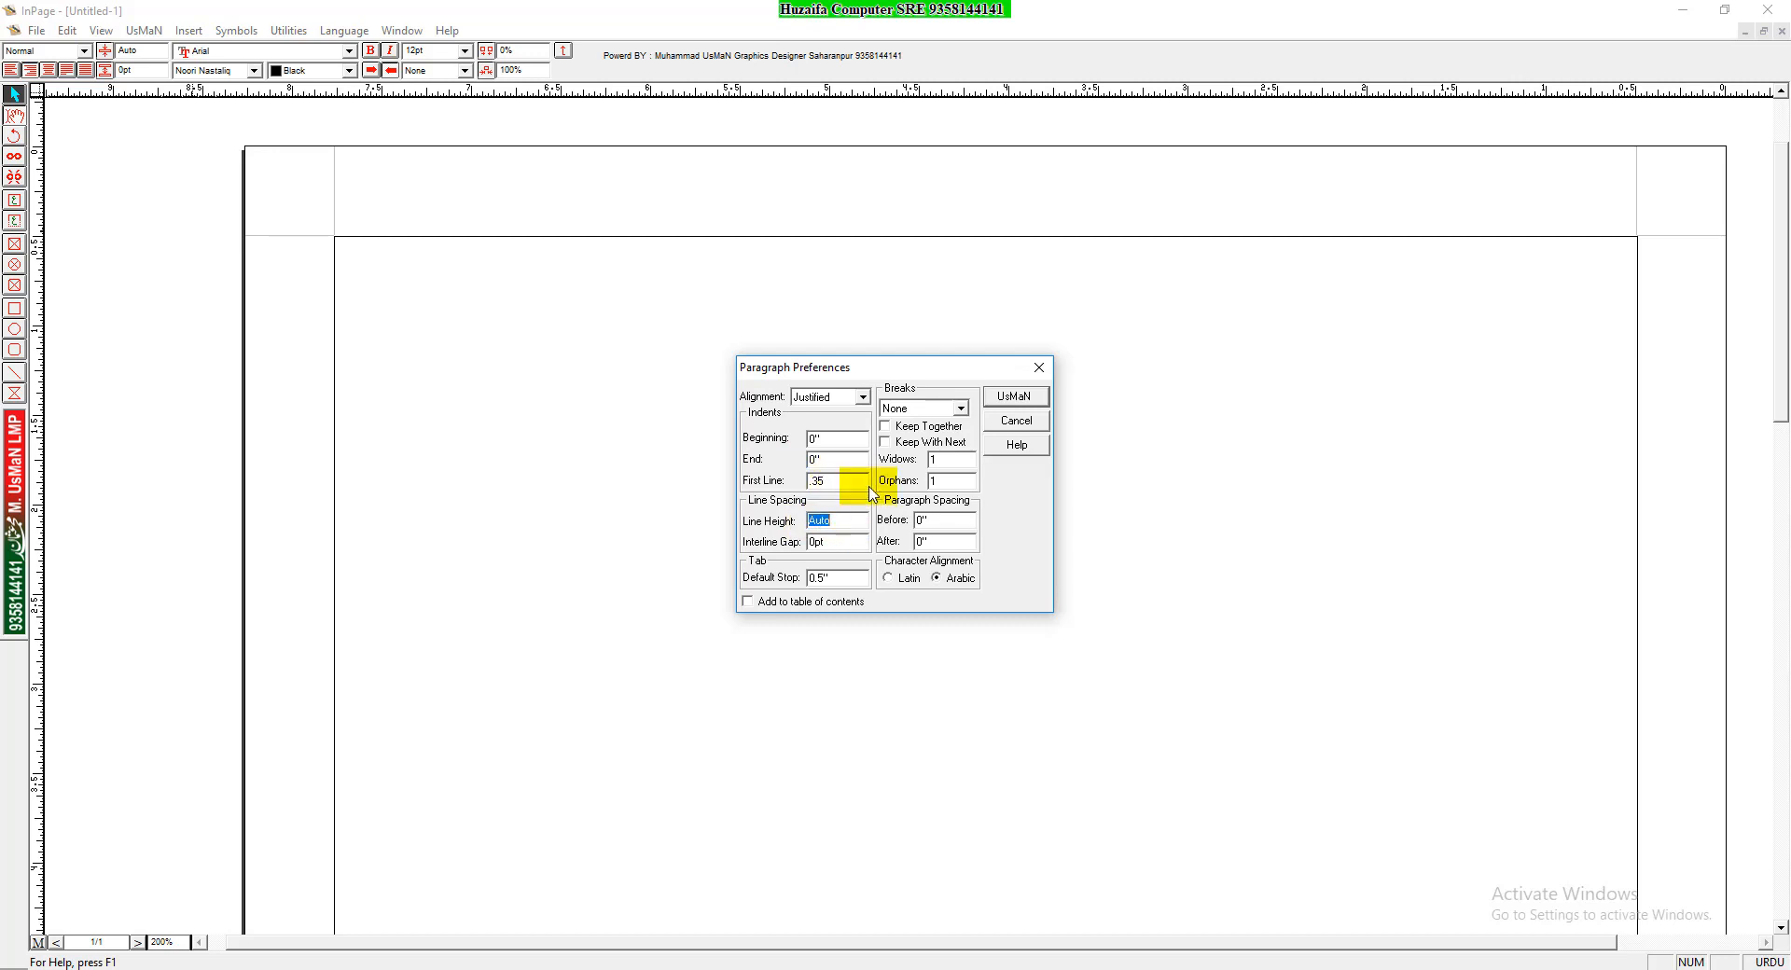
pyautogui.write('22')
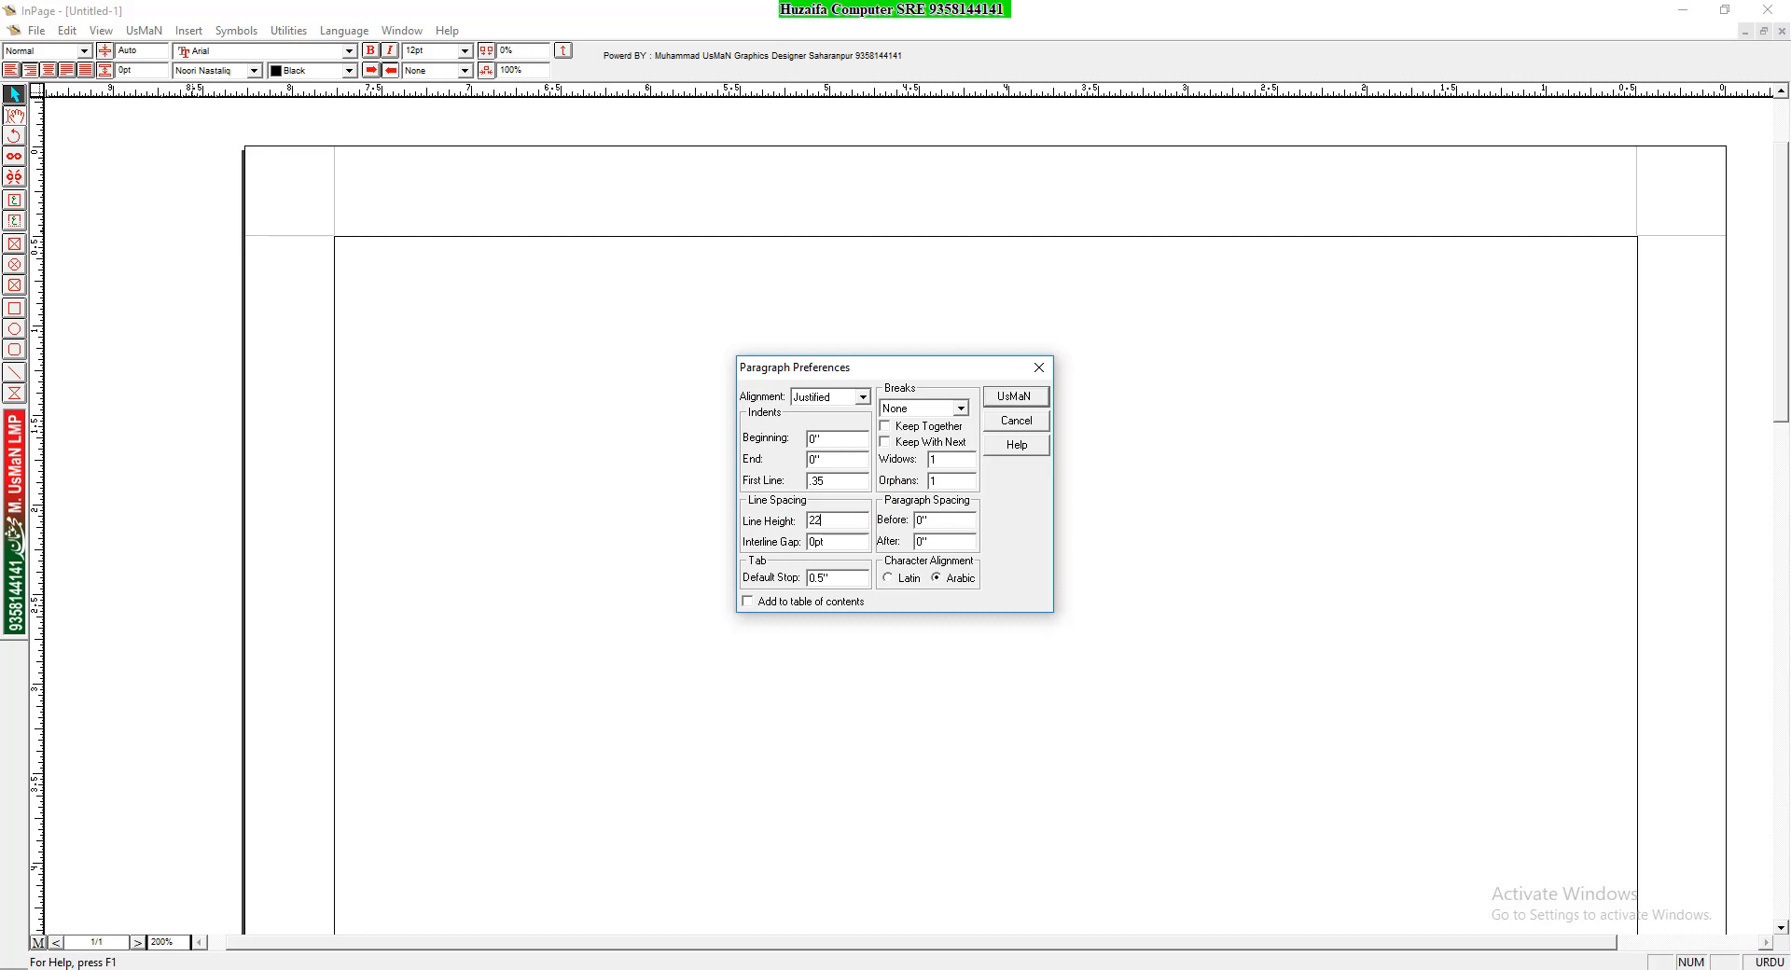
pyautogui.click(1005, 401)
# Set the Pairagraph style's character size to 17.5, and save and apply the style
pyautogui.click(927, 523)
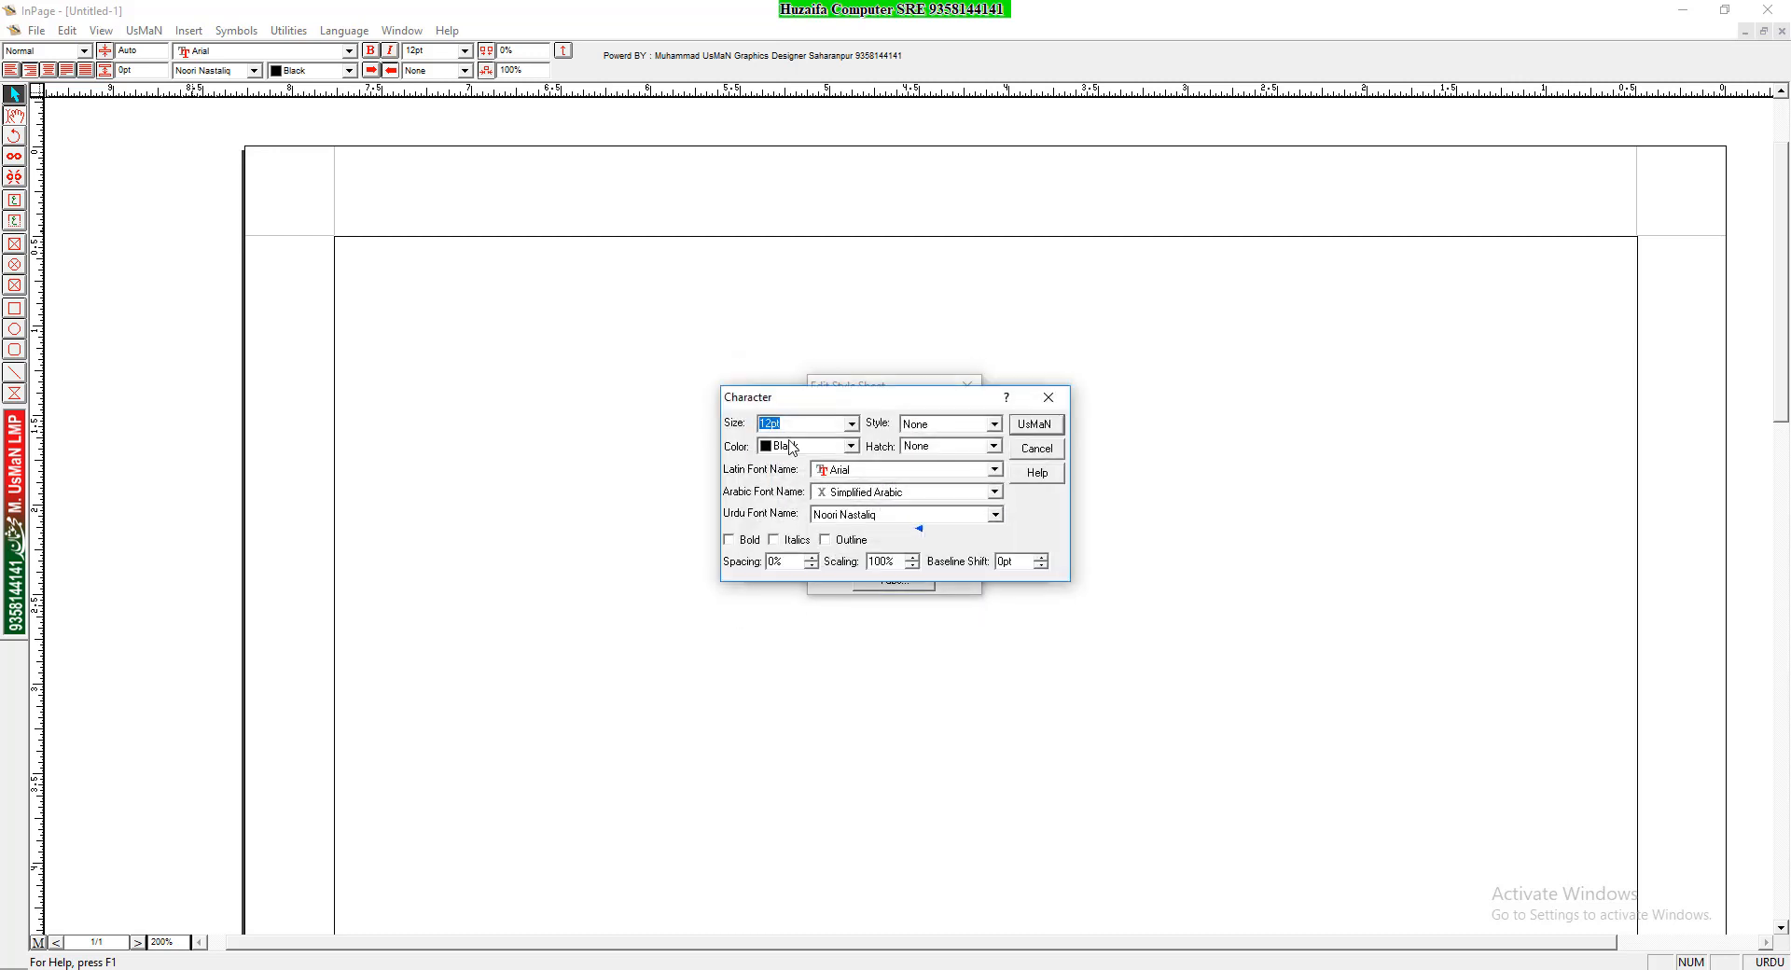
pyautogui.write('17.5')
pyautogui.click(1033, 430)
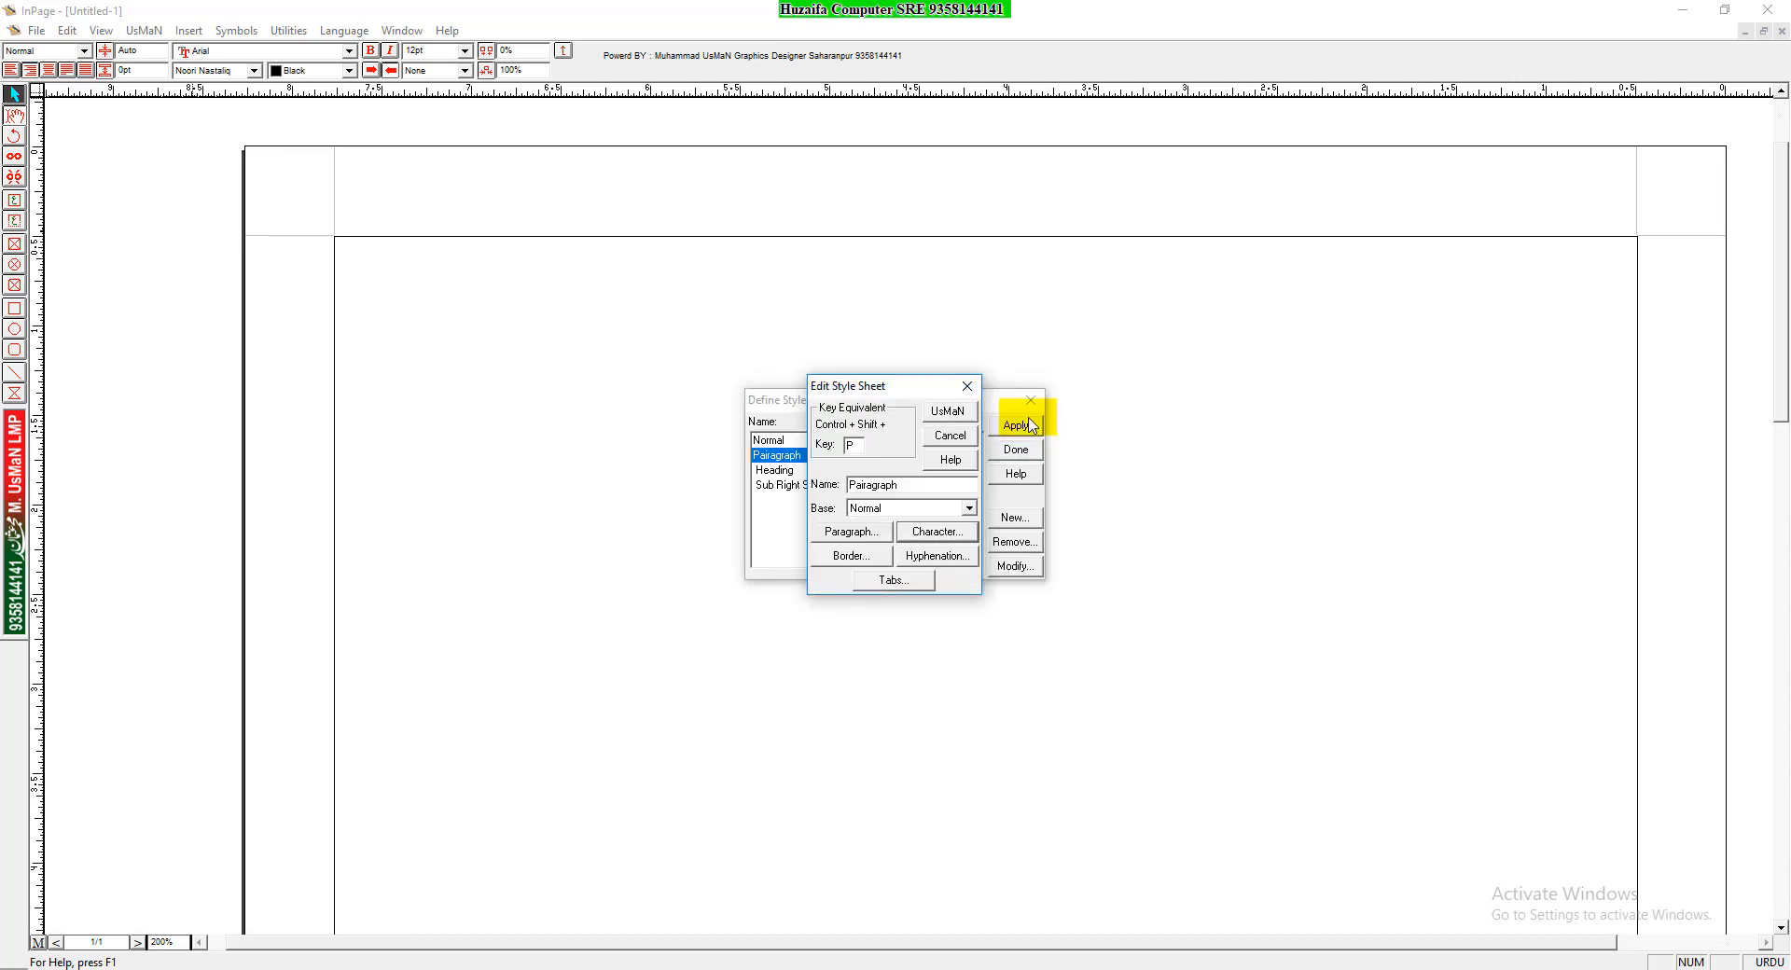
pyautogui.click(949, 413)
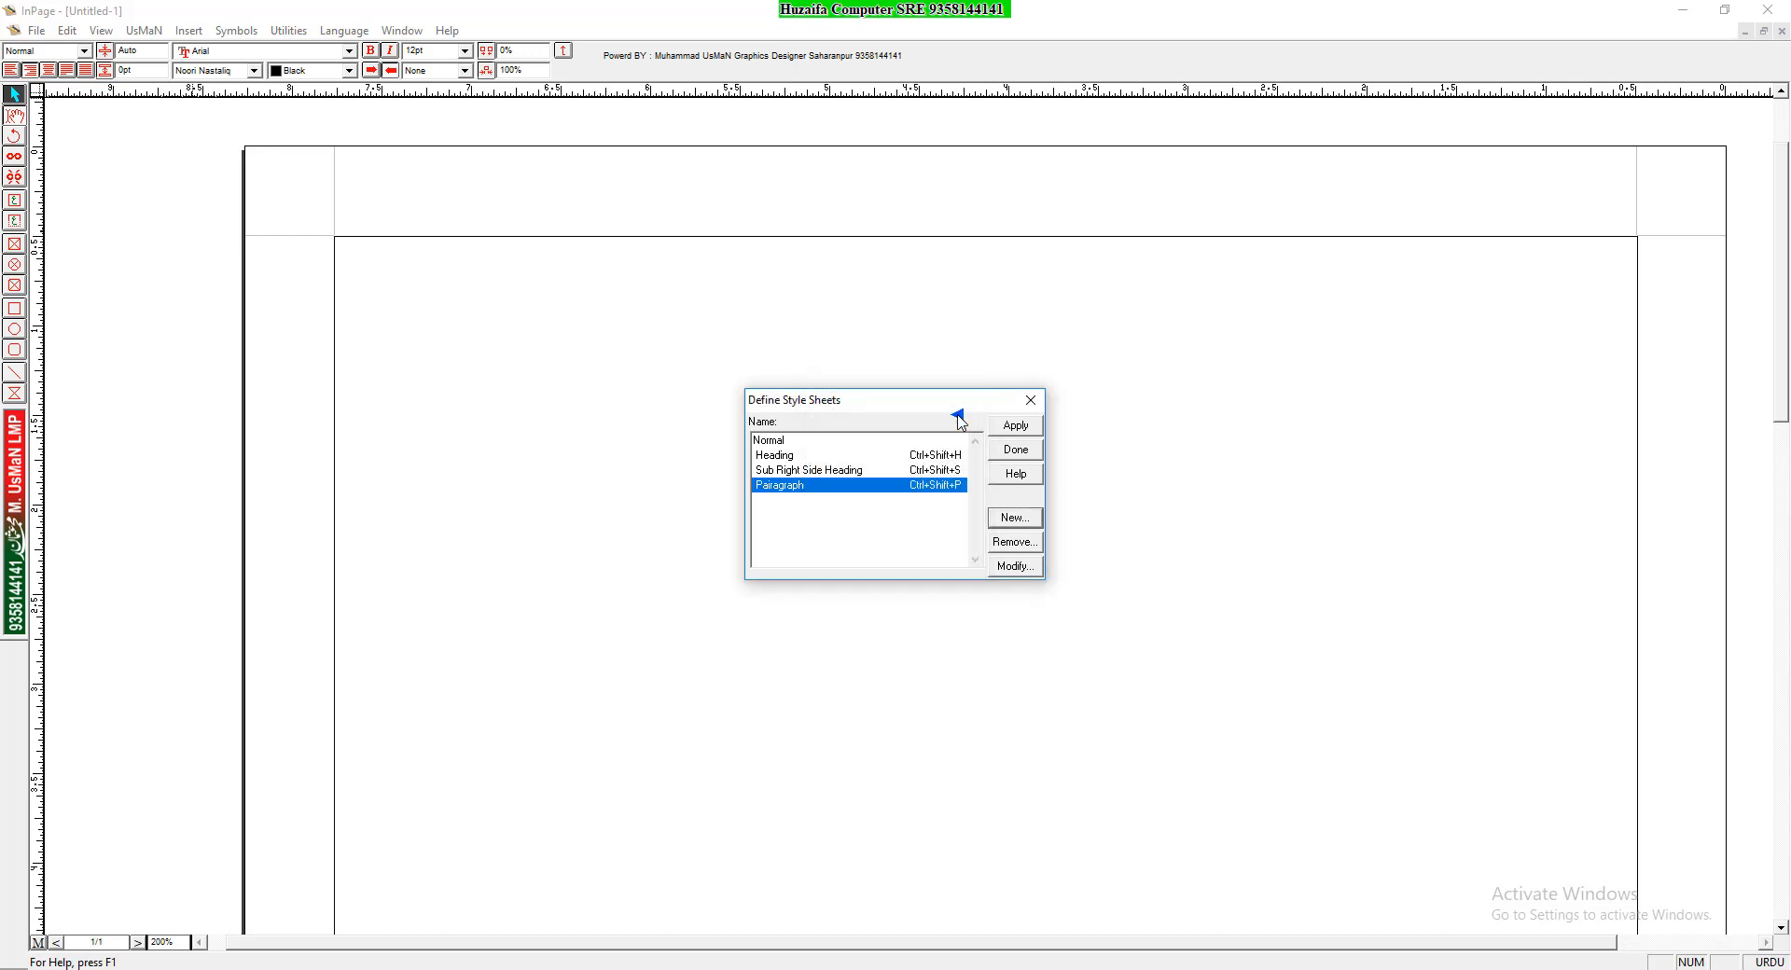
pyautogui.click(1017, 427)
pyautogui.click(1015, 428)
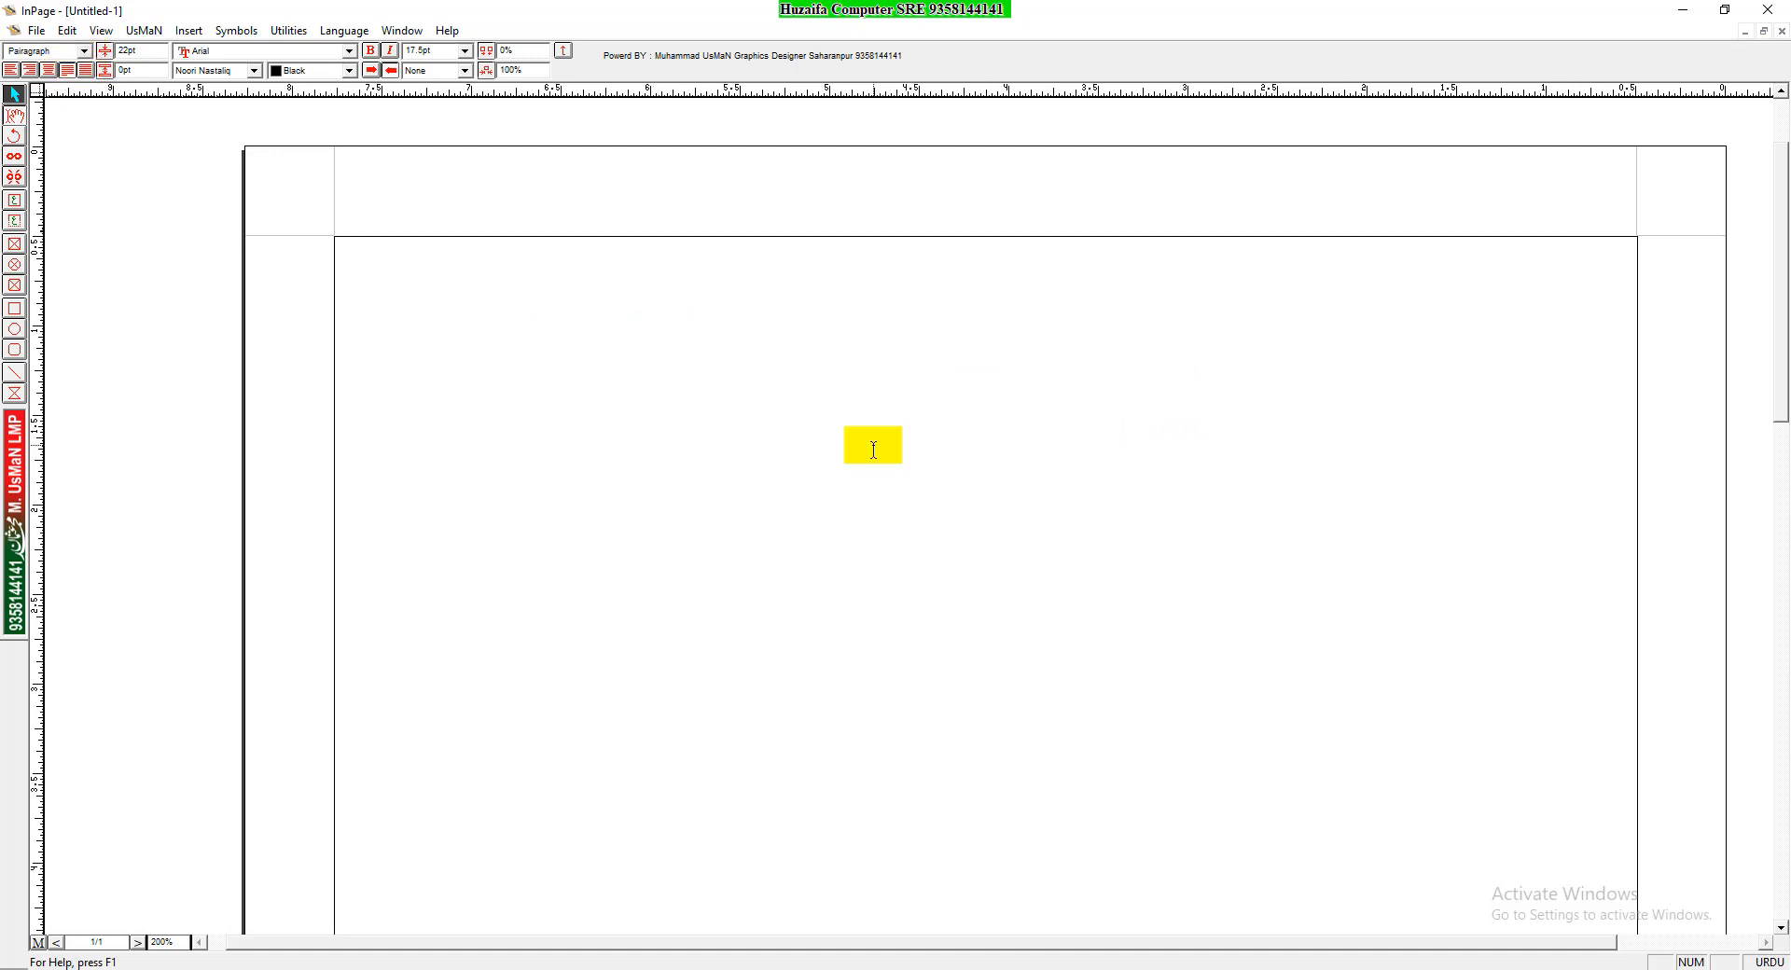
# Begin the first paragraph on the page with the Urdu text "اب یہ دیکھنا ہے کہ اسٹائل شیٹ کس طرح کام"
pyautogui.write('اب')
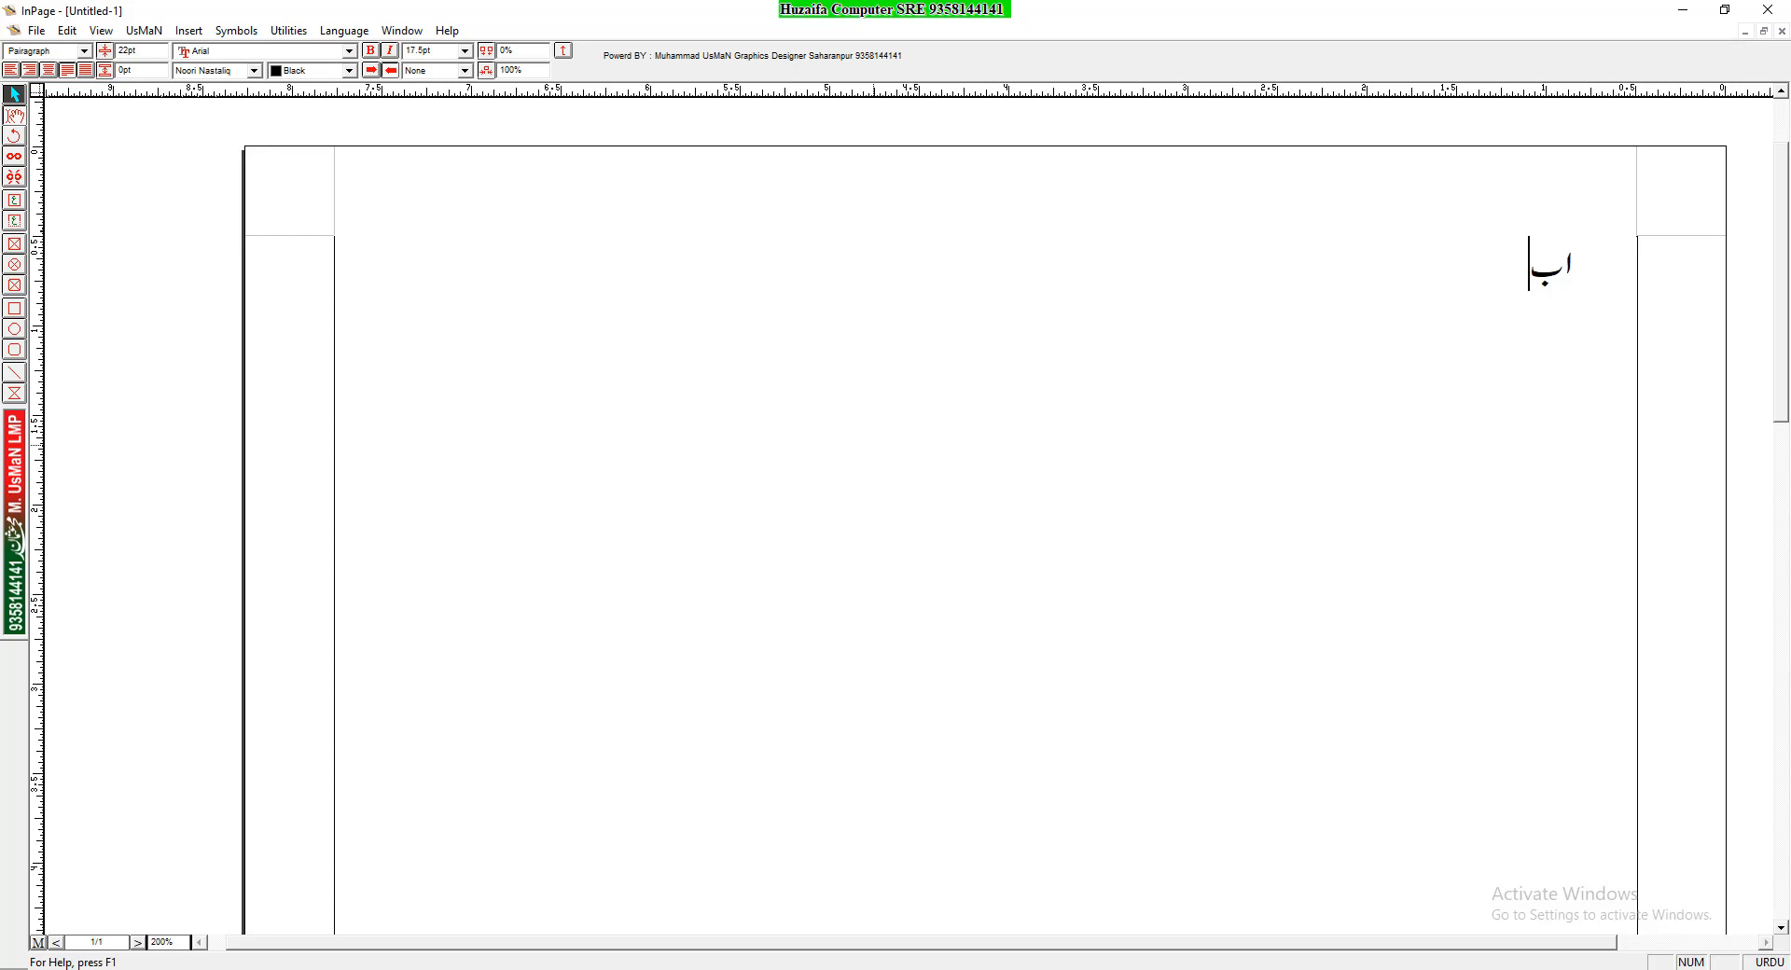
pyautogui.write(' یہ دیکھنا ہے ک')
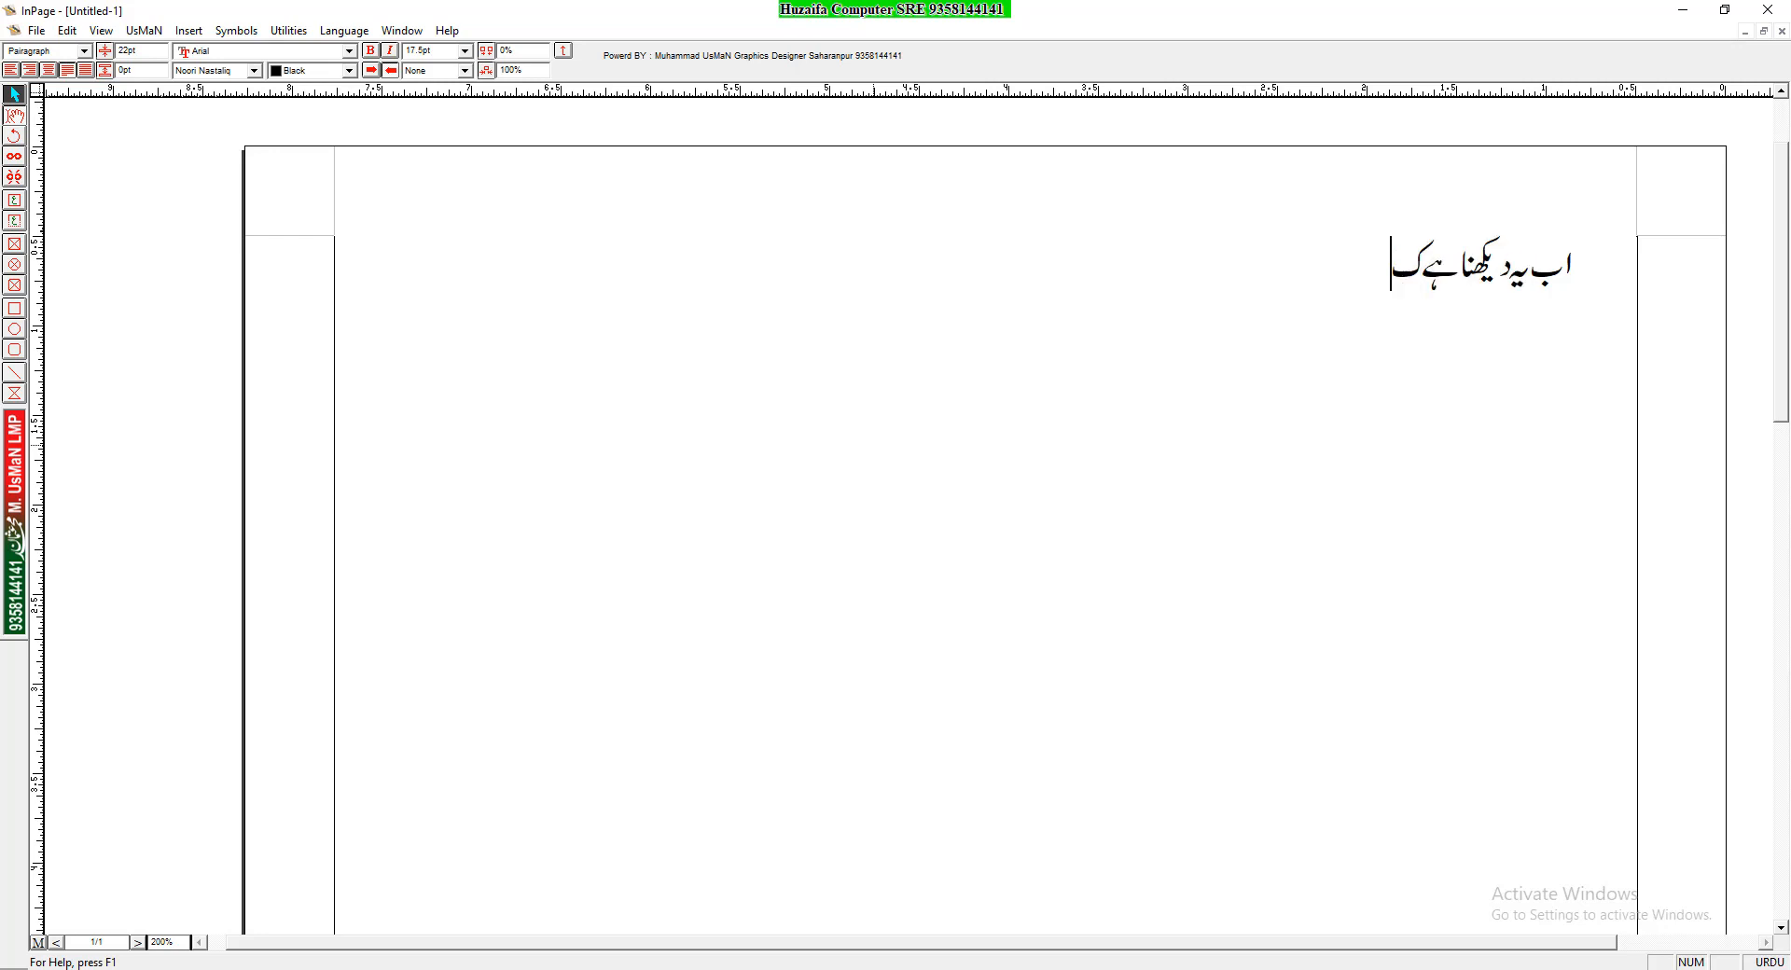
pyautogui.write('ہ اسٹائل شی')
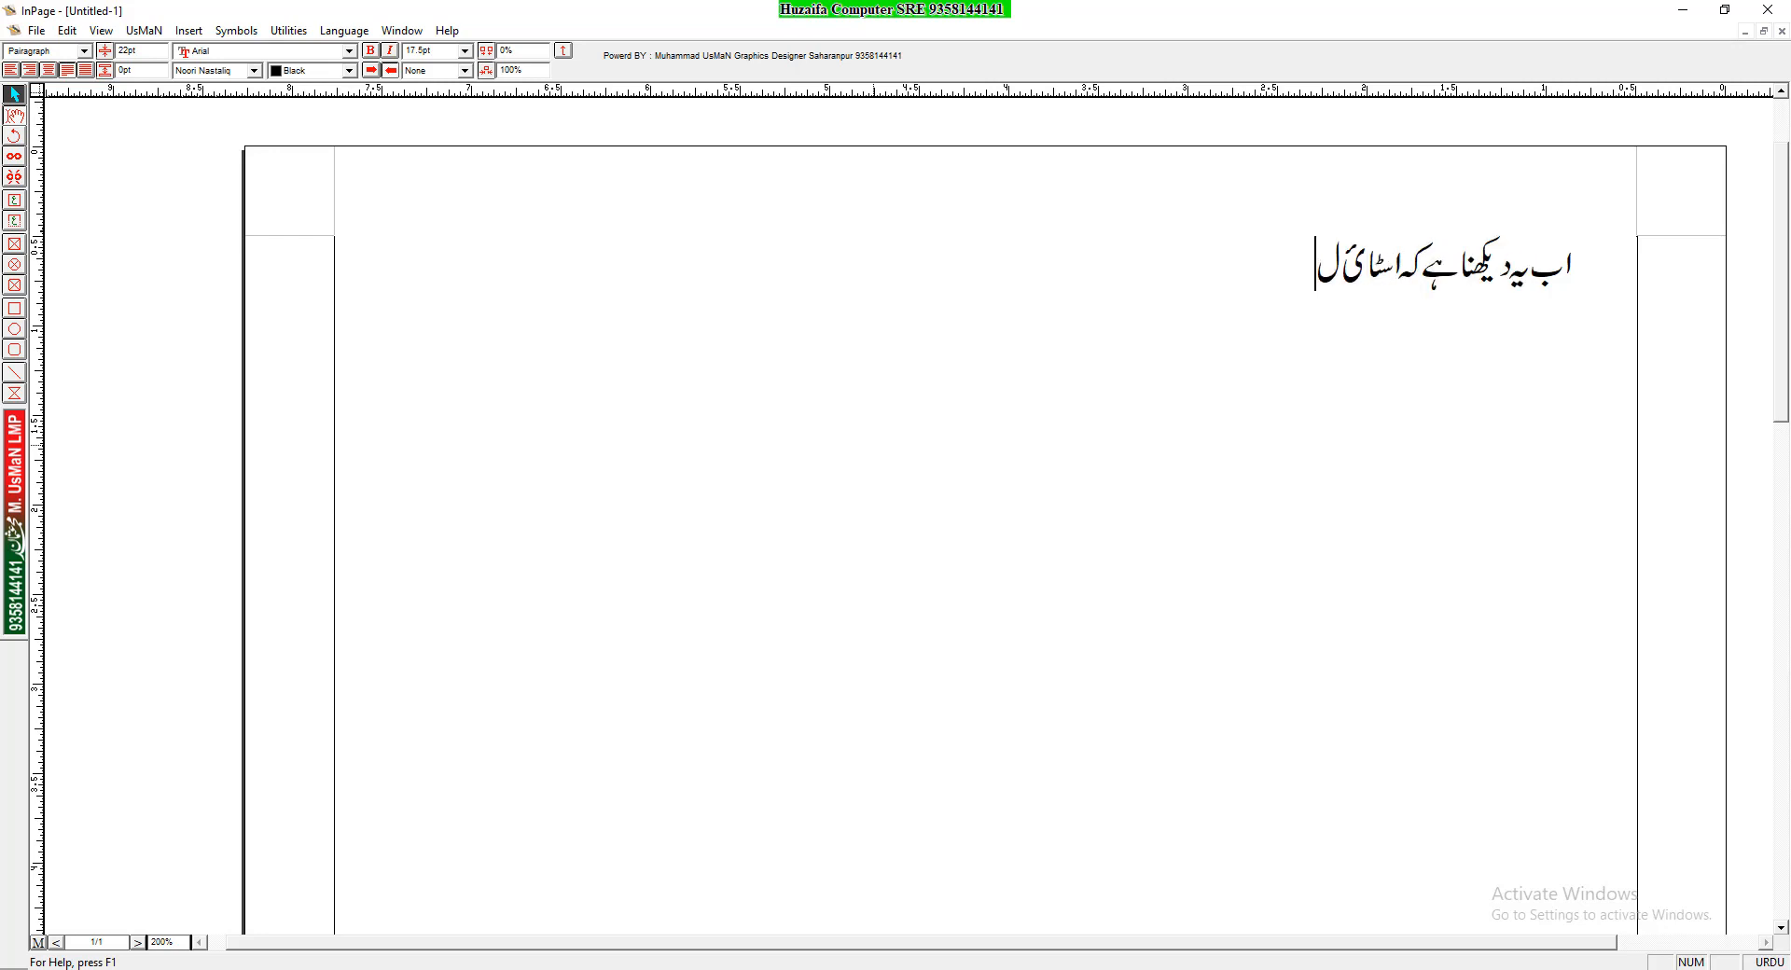
pyautogui.press('BackSpace')
pyautogui.press('BackSpace')
pyautogui.press('BackSpace')
pyautogui.press('BackSpace')
pyautogui.press('BackSpace')
pyautogui.write('ئل شیٹ کس طرح کام')
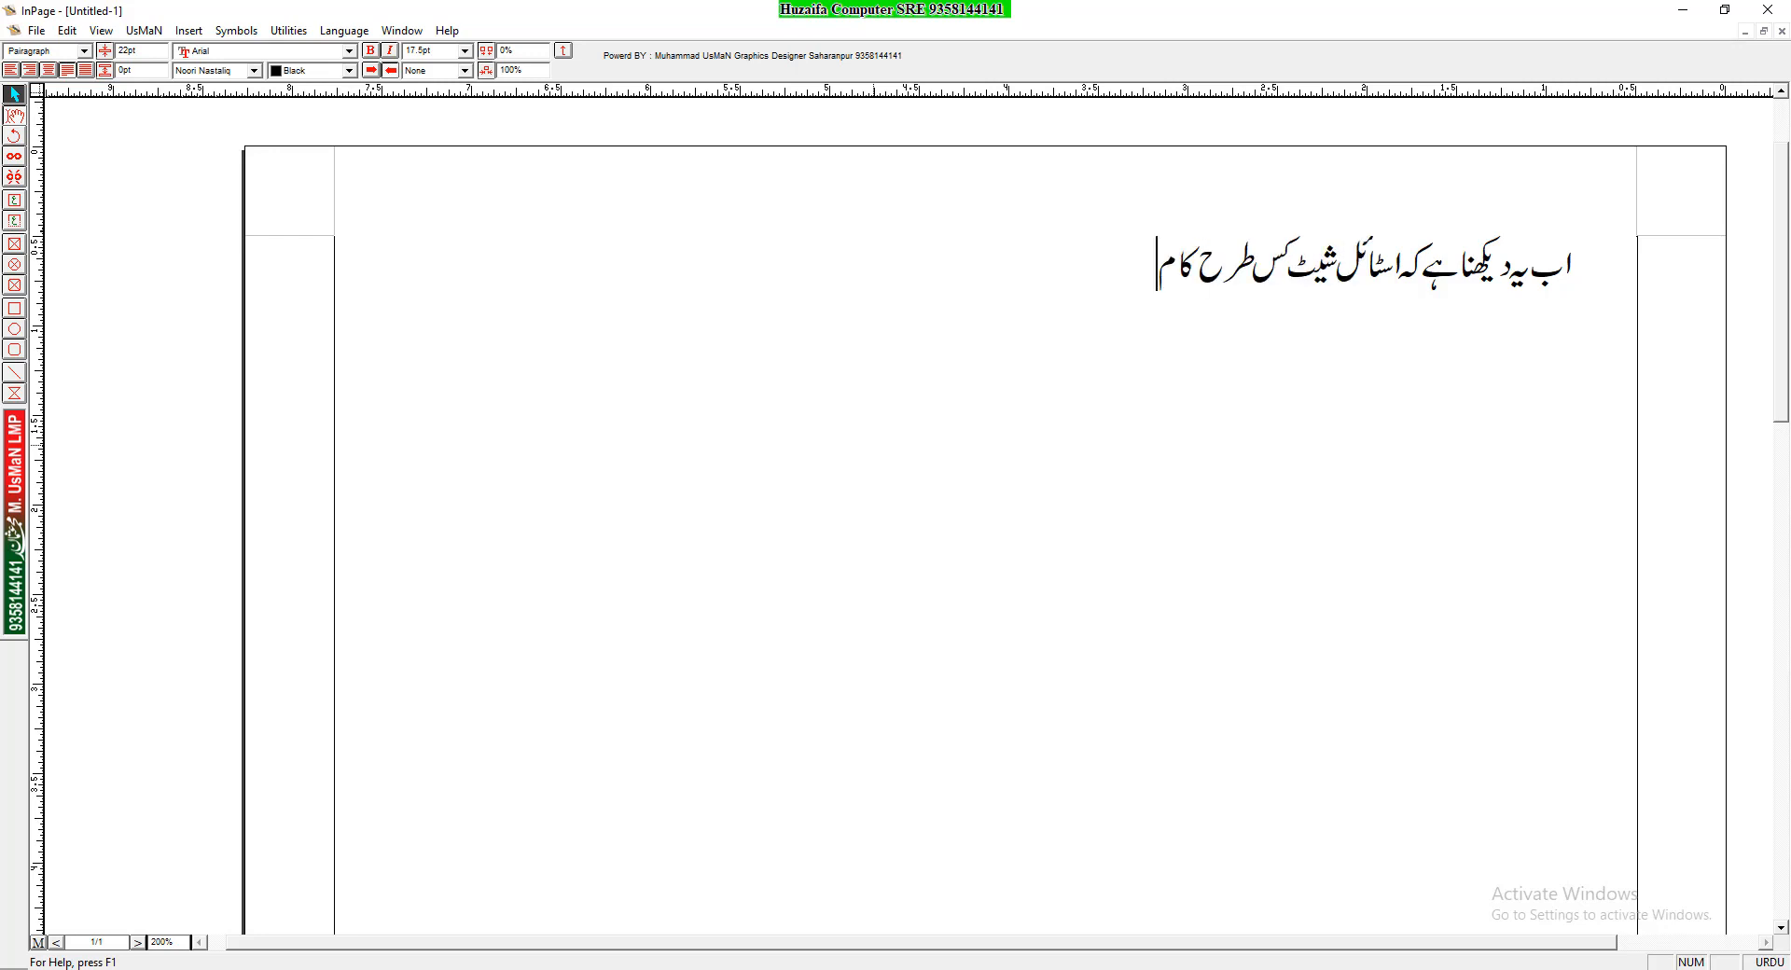
# Complete the first paragraph with "کرتی ہے تو اس کے لئے آپ نے جو شارٹ کٹ بنائی ہیں ان کا استعمال کنٹرول شفٹ کے ساتھ کرنا ہے"
pyautogui.write(' کرتی ہے تو اس کے لئے')
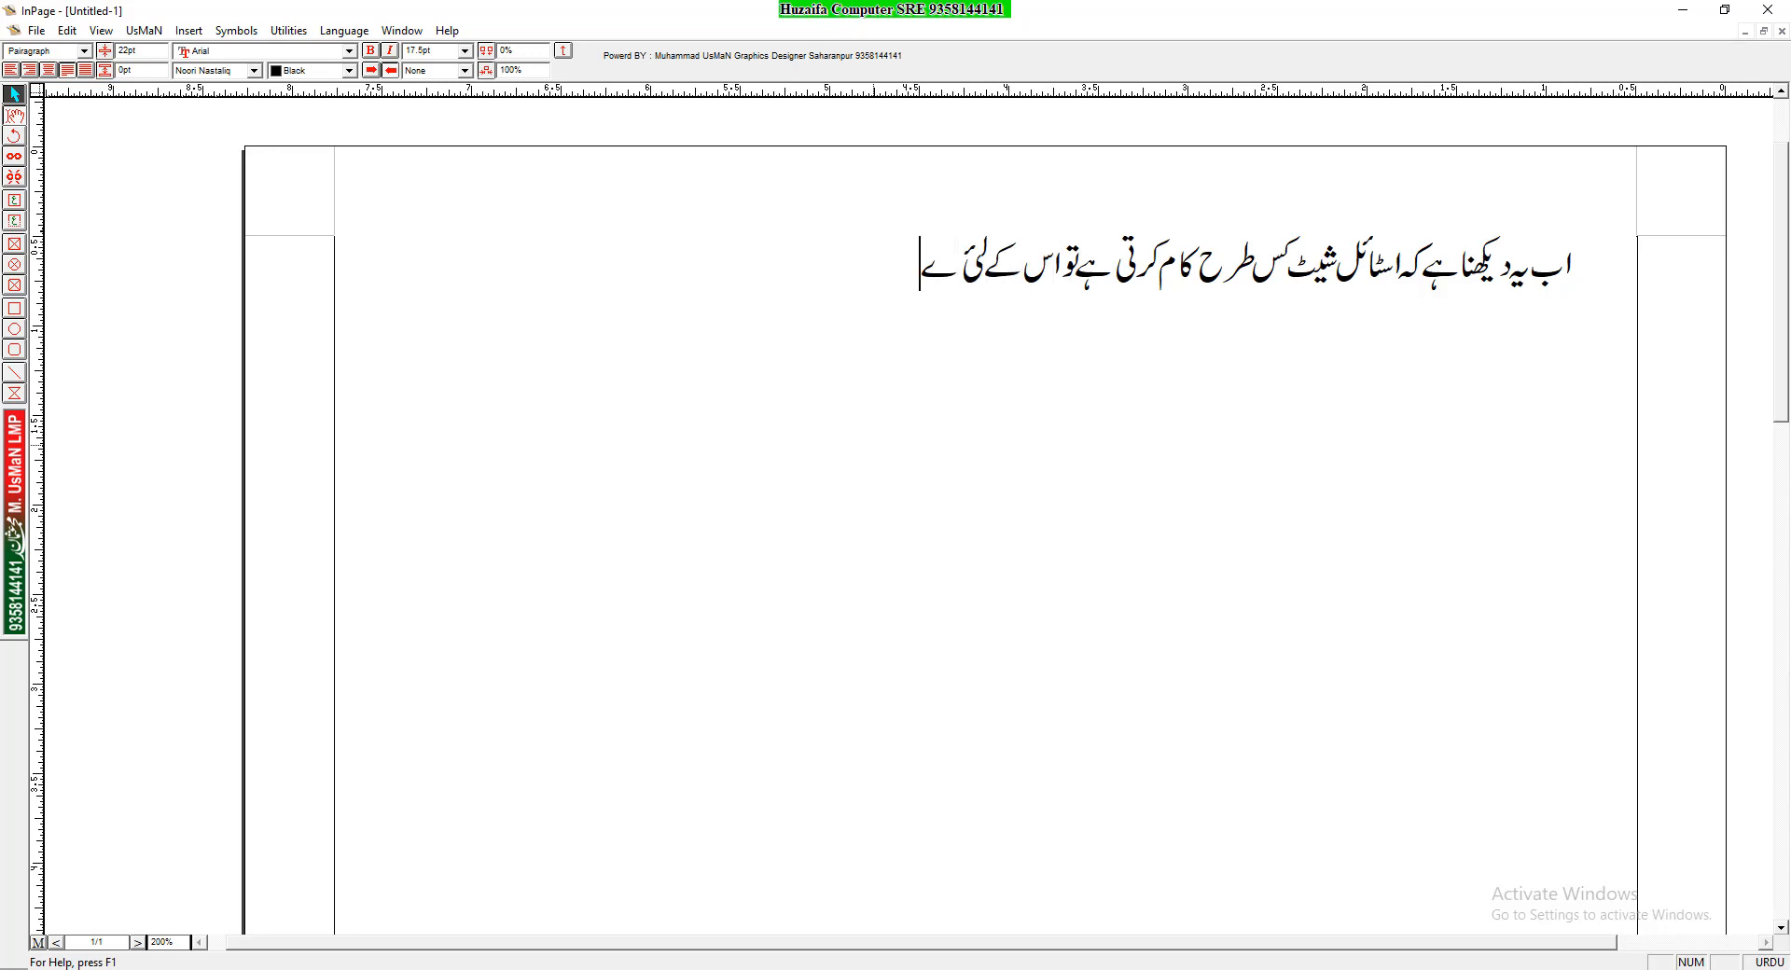
pyautogui.press('BackSpace')
pyautogui.press('BackSpace')
pyautogui.write('ئے آپ نے جو')
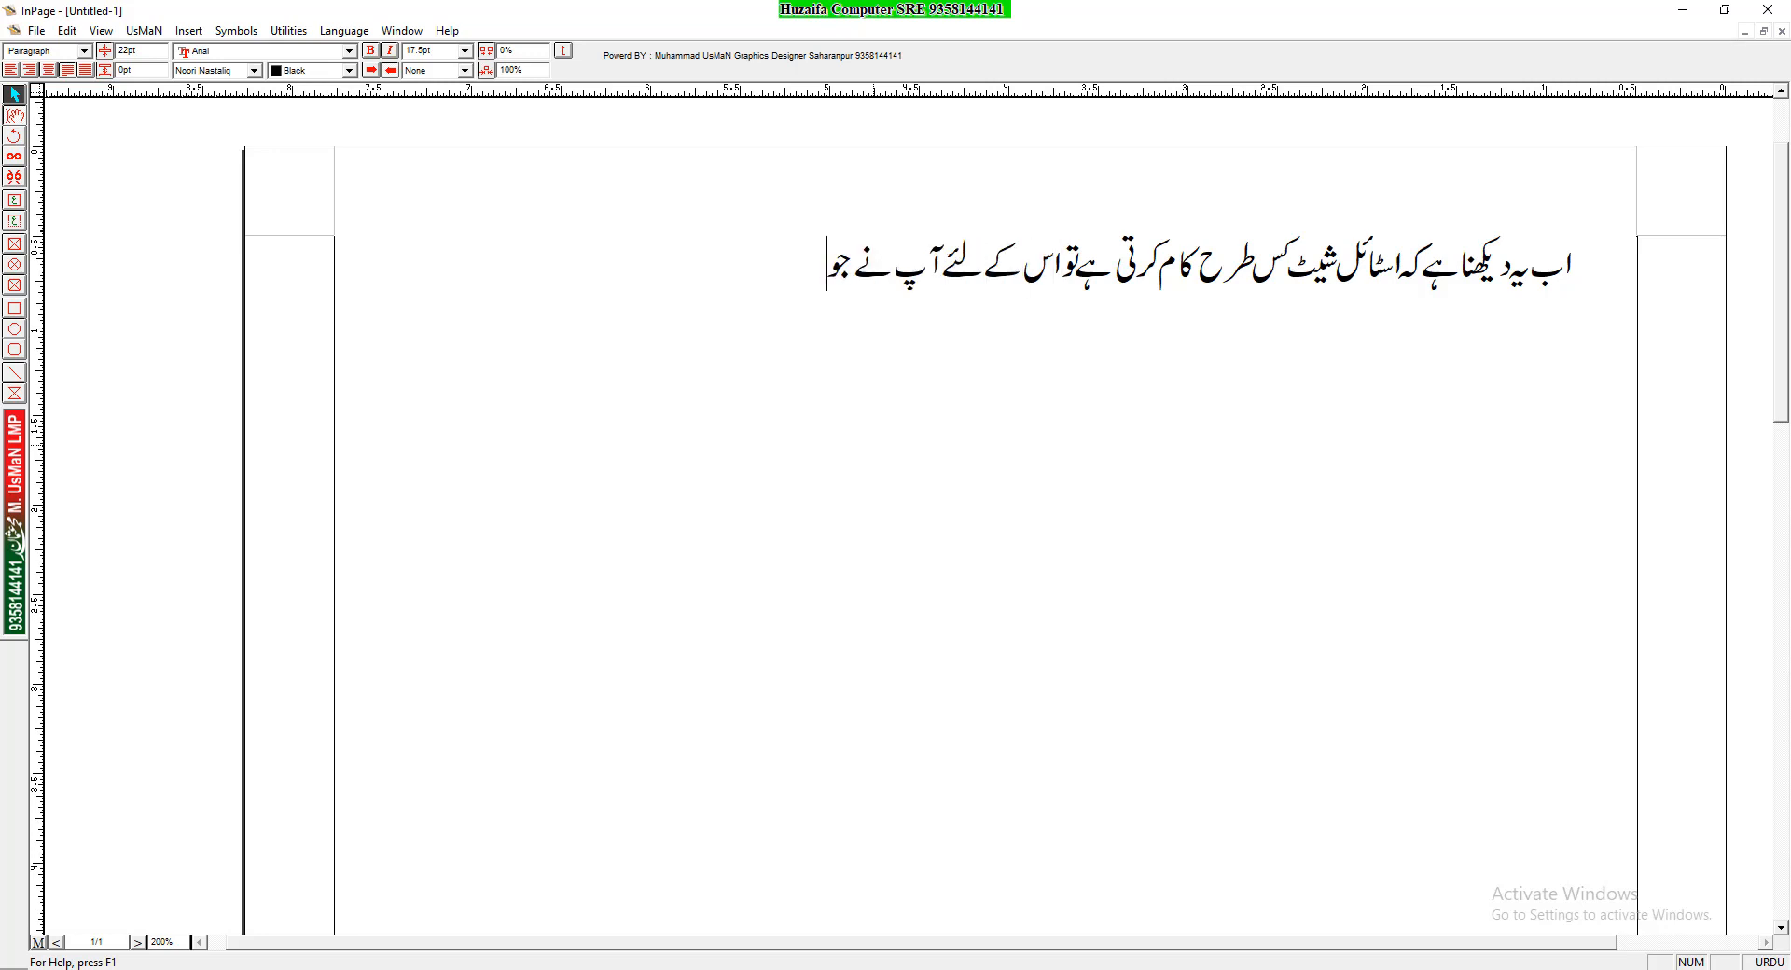
pyautogui.write('شارٹ کٹ بنائی')
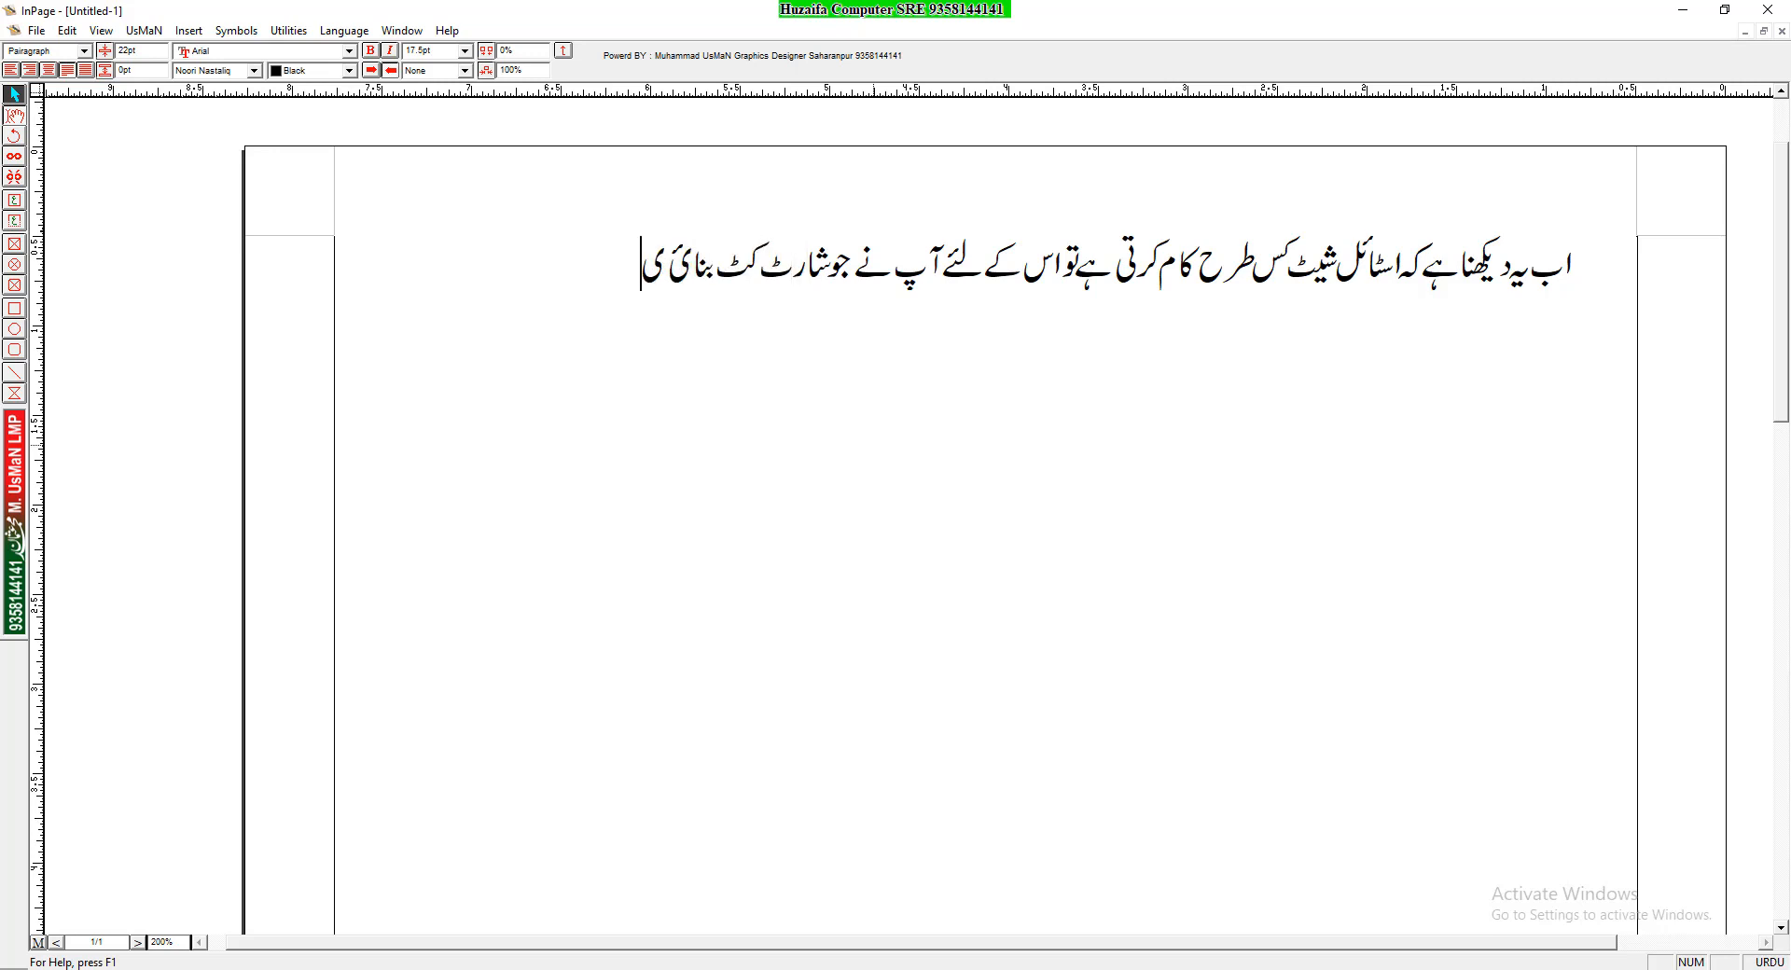
pyautogui.press('BackSpace')
pyautogui.press('BackSpace')
pyautogui.write('ئی ہیں ان کا اس')
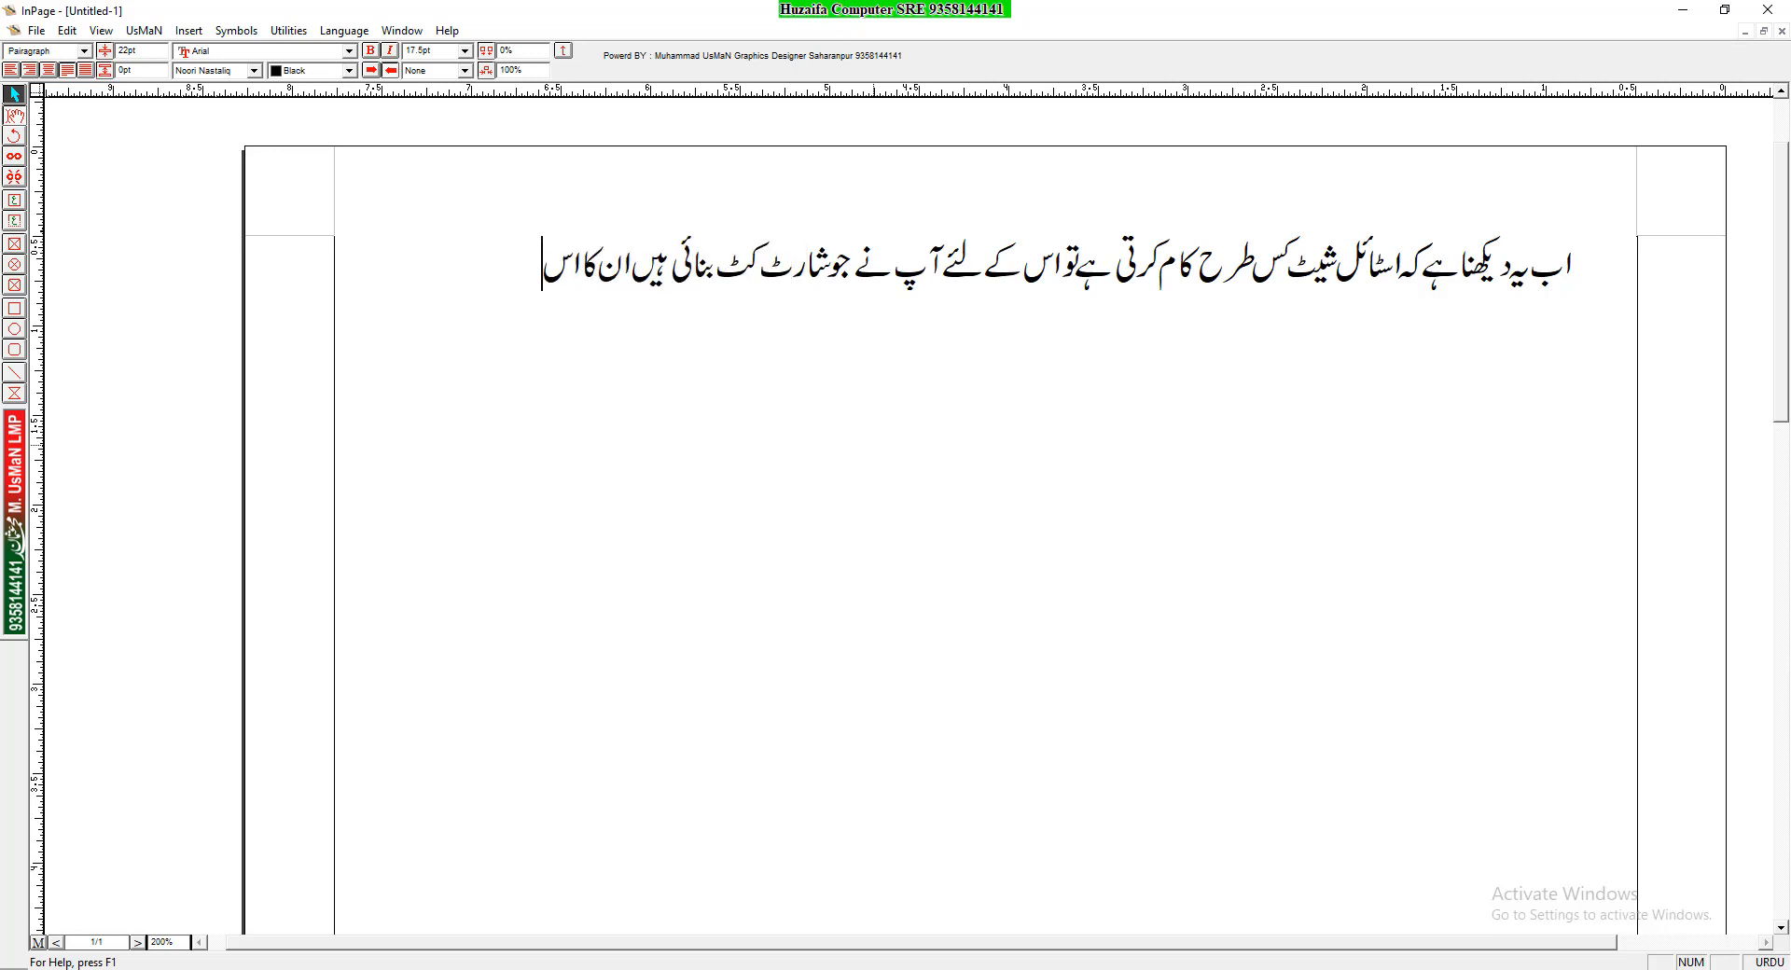
pyautogui.write('تعمال کنٹرول')
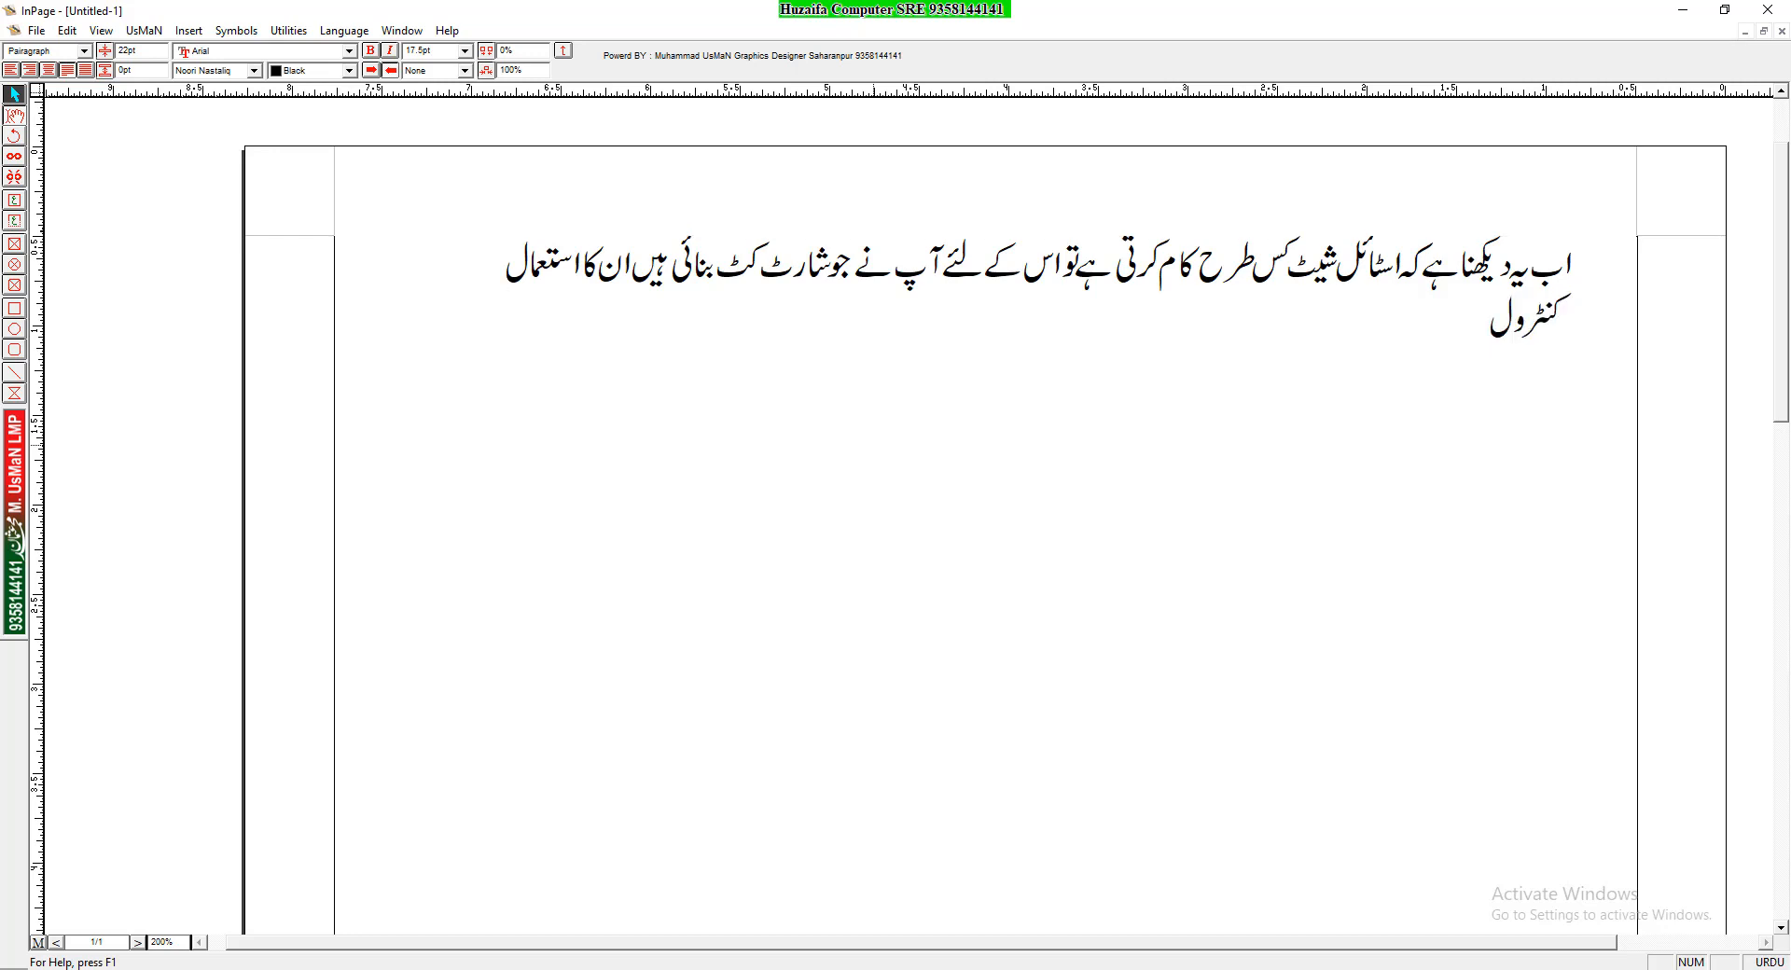
pyautogui.write(' شفٹ کے ساتھ کرنا ہے')
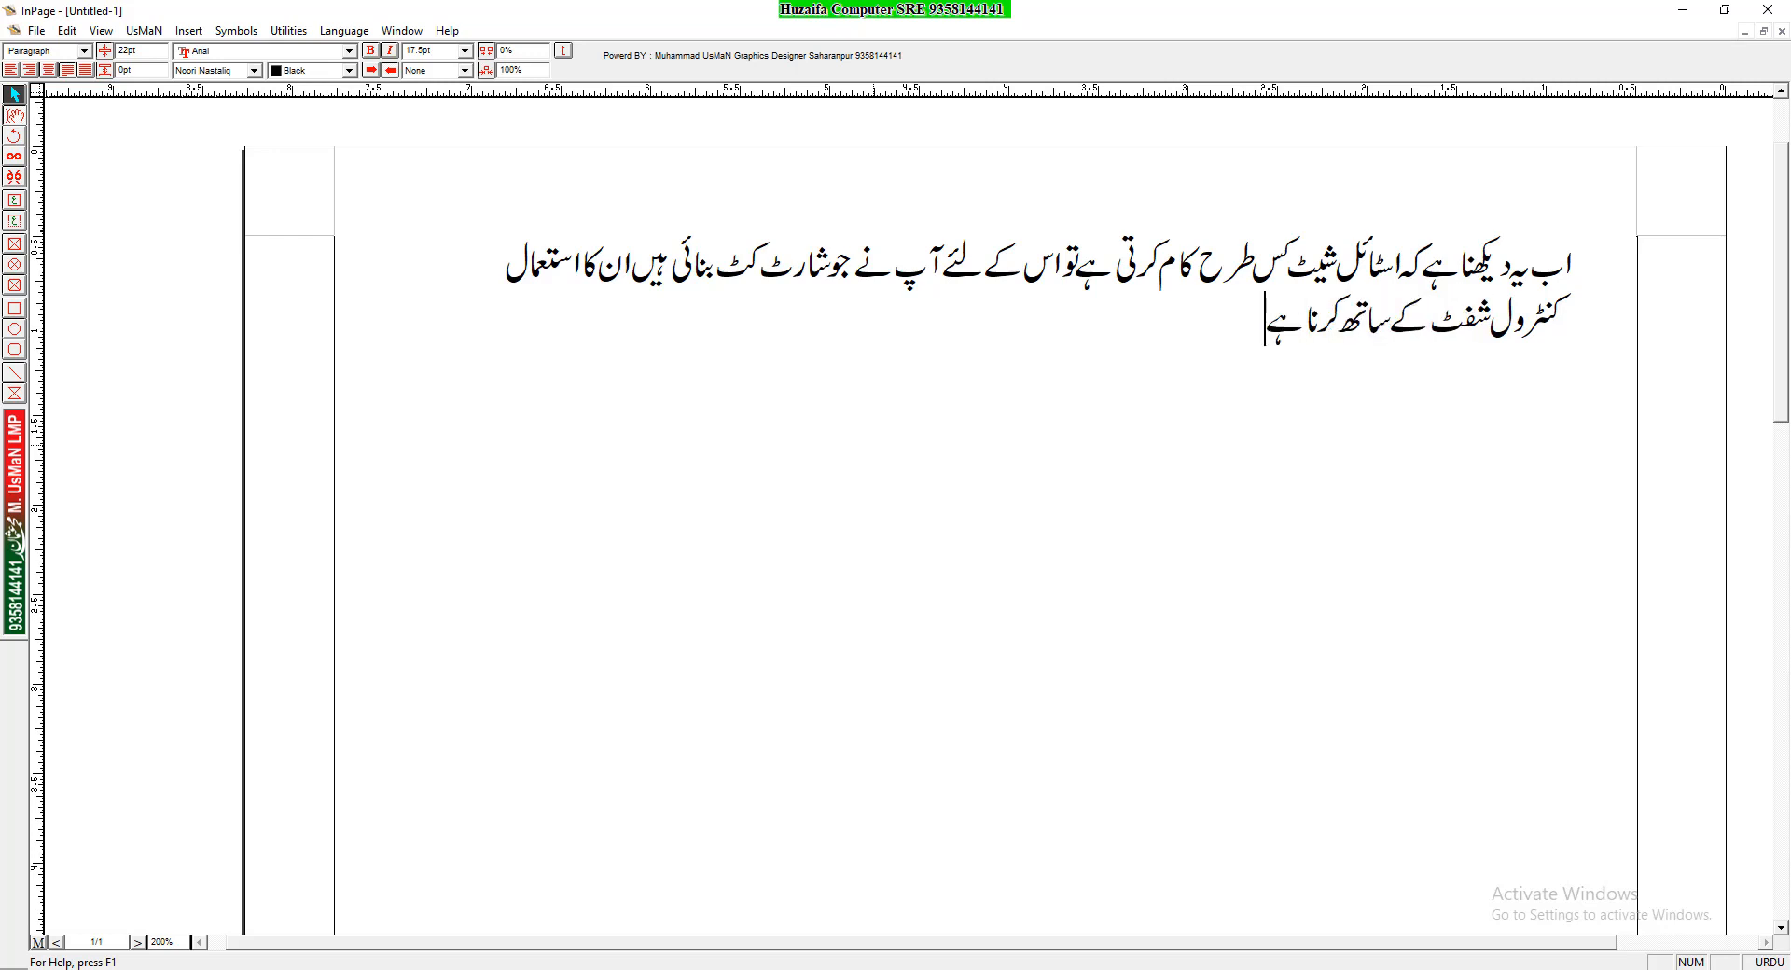
# Start a second paragraph with "جیسا کہ ہم نے ہیڈنگ کے لئے H لگایا تھا تو اگر ہم کسی تحریر کو ہیڈنگ بنانا چاہتے ہیں تو ہم"
pyautogui.press('Return')
pyautogui.write('جیسا کہ ہم نے')
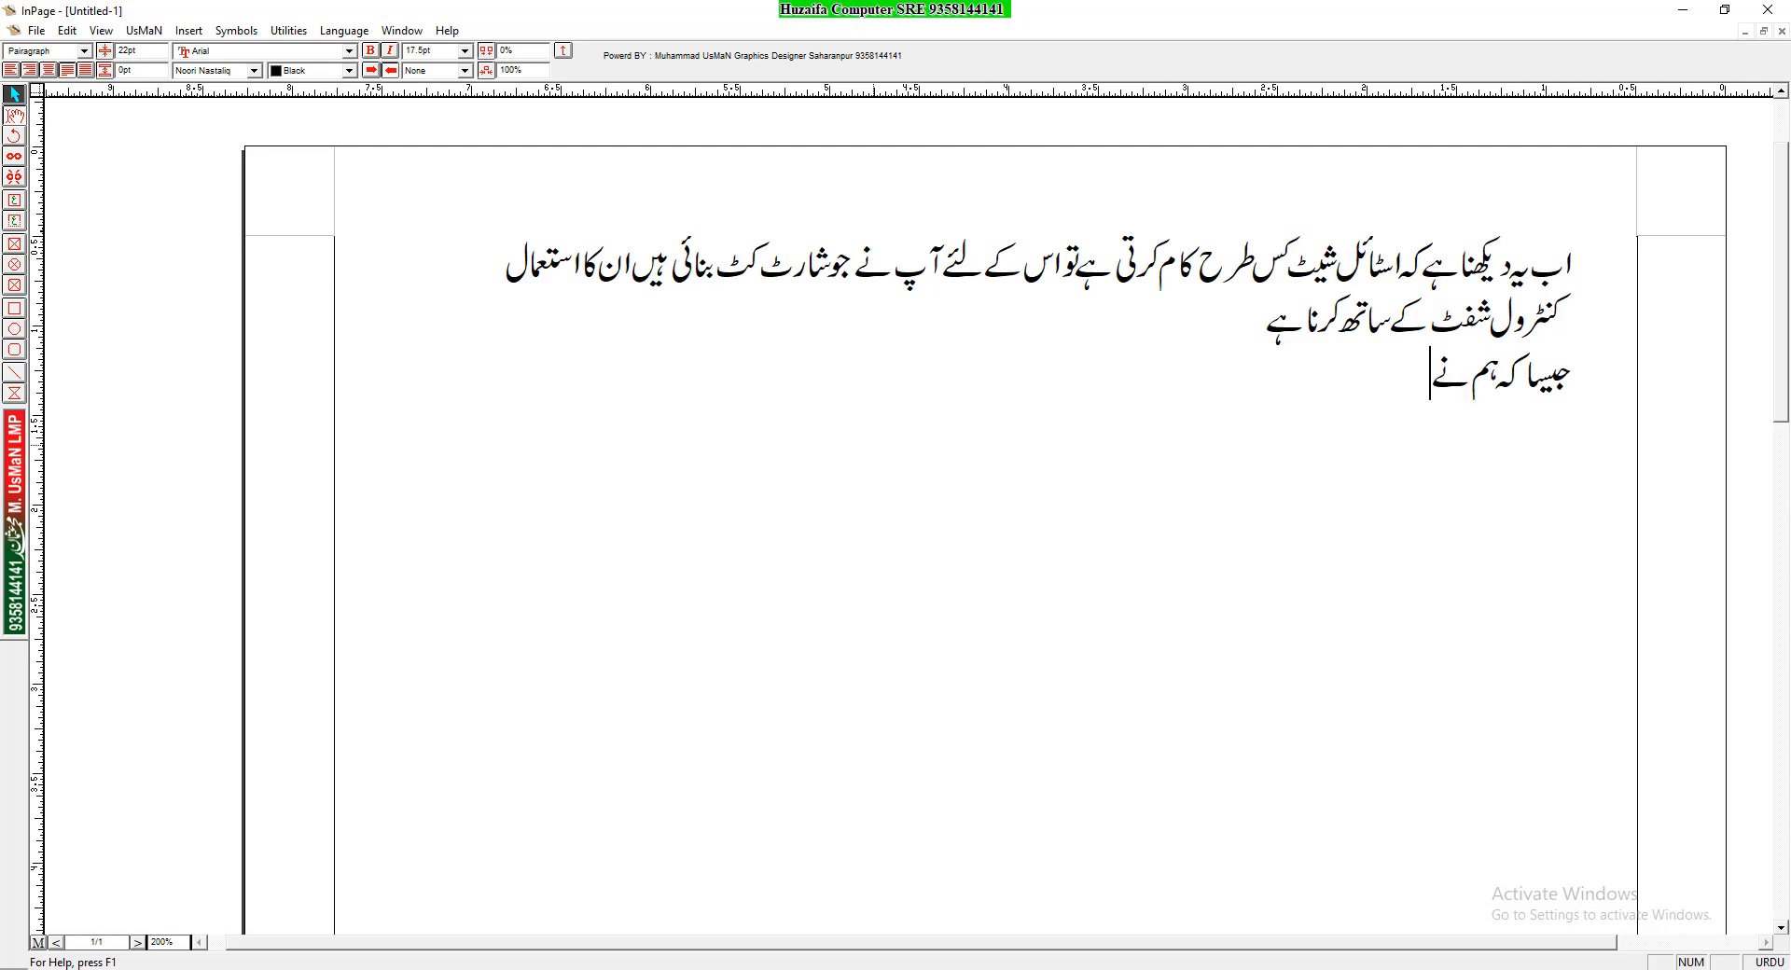
pyautogui.write(' ہیڈنگ کے لئے H')
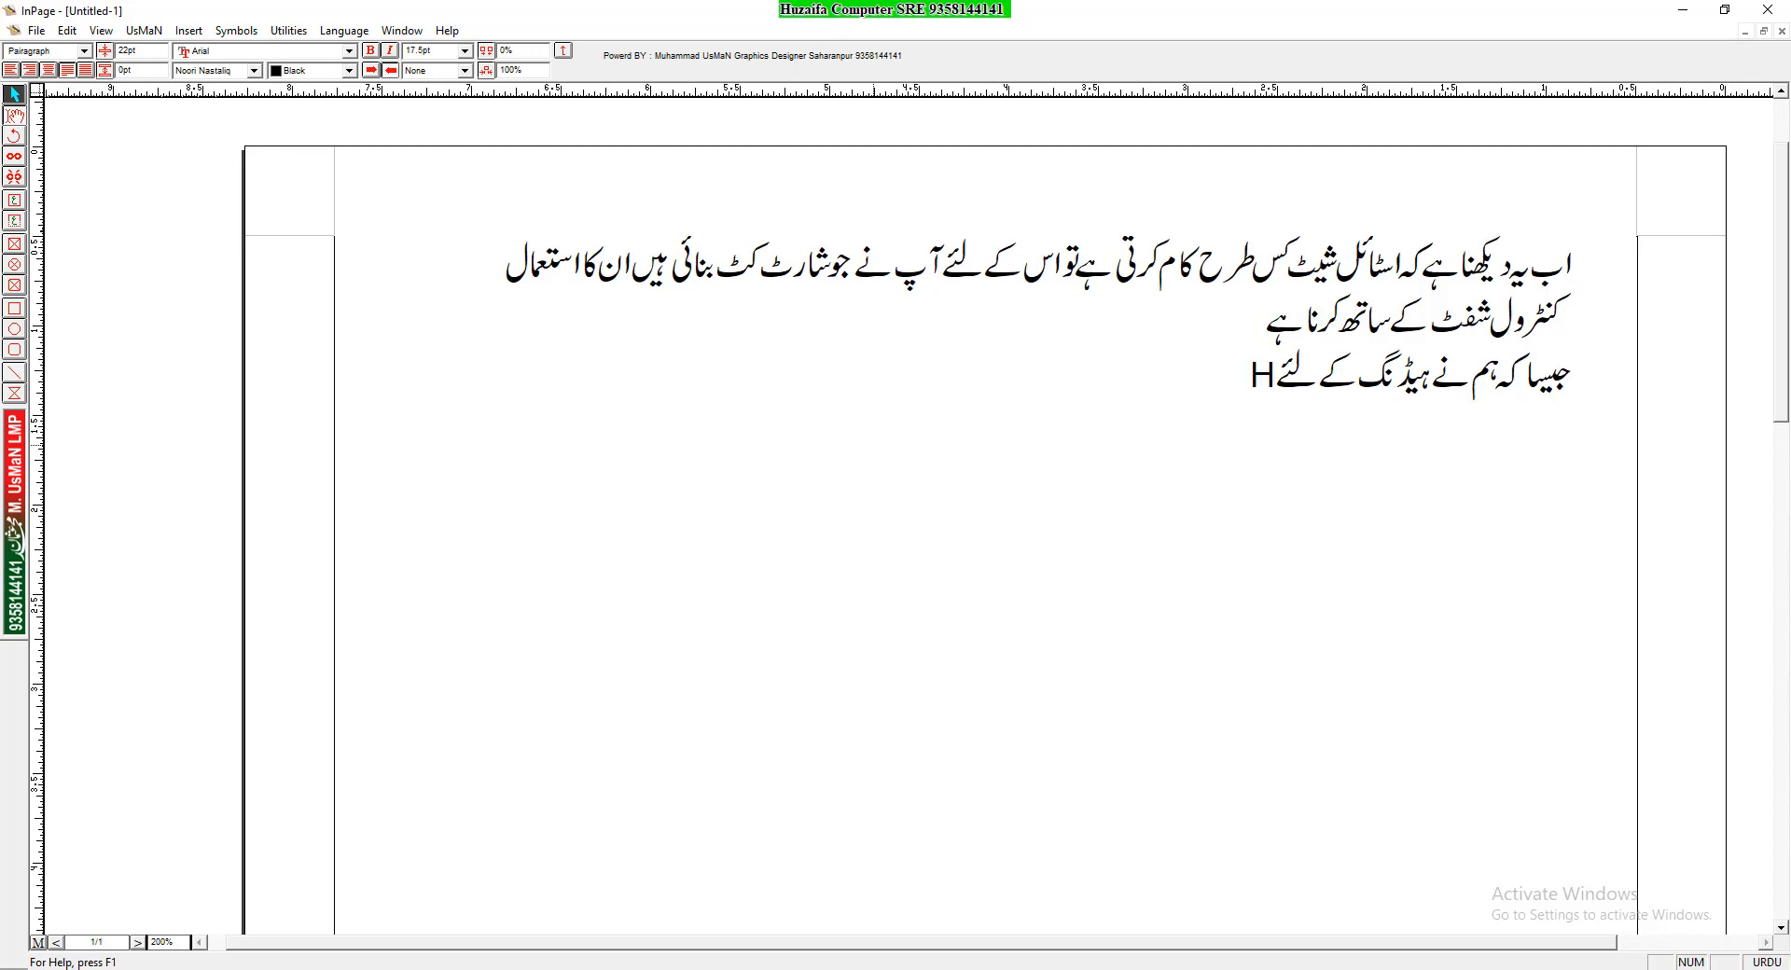
pyautogui.write('لگایا تھا تو اگرہم کسی')
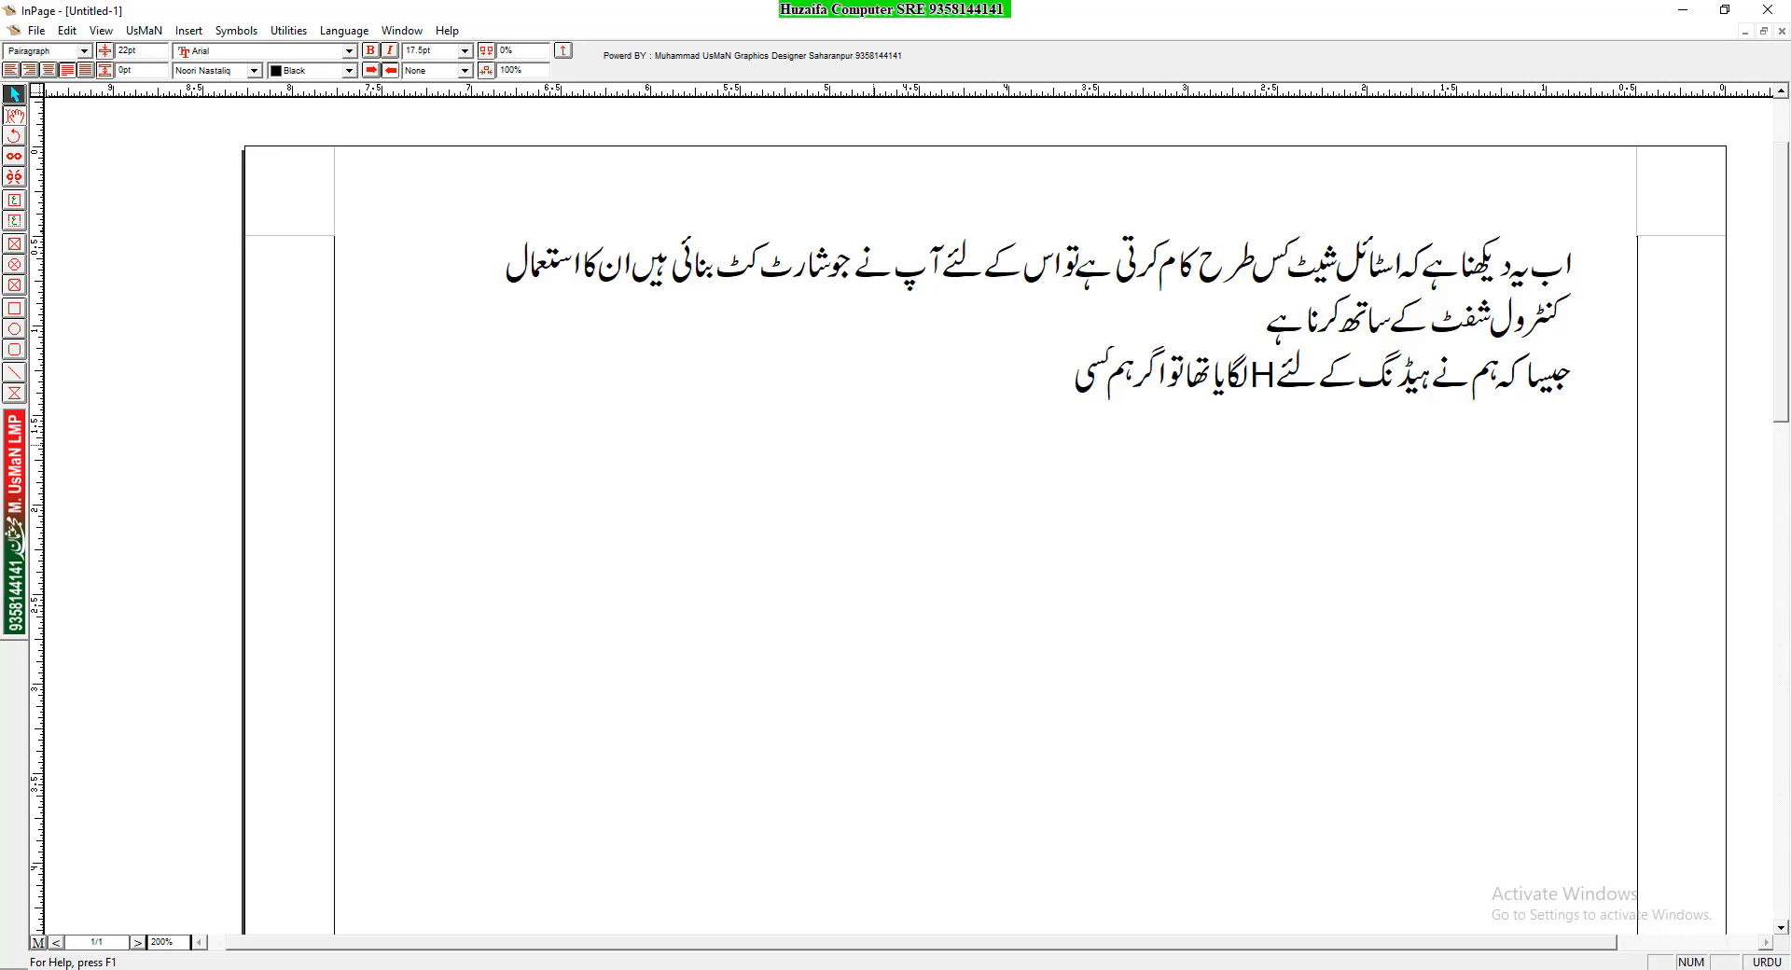
pyautogui.write(' تحریر کو ہیڈنح')
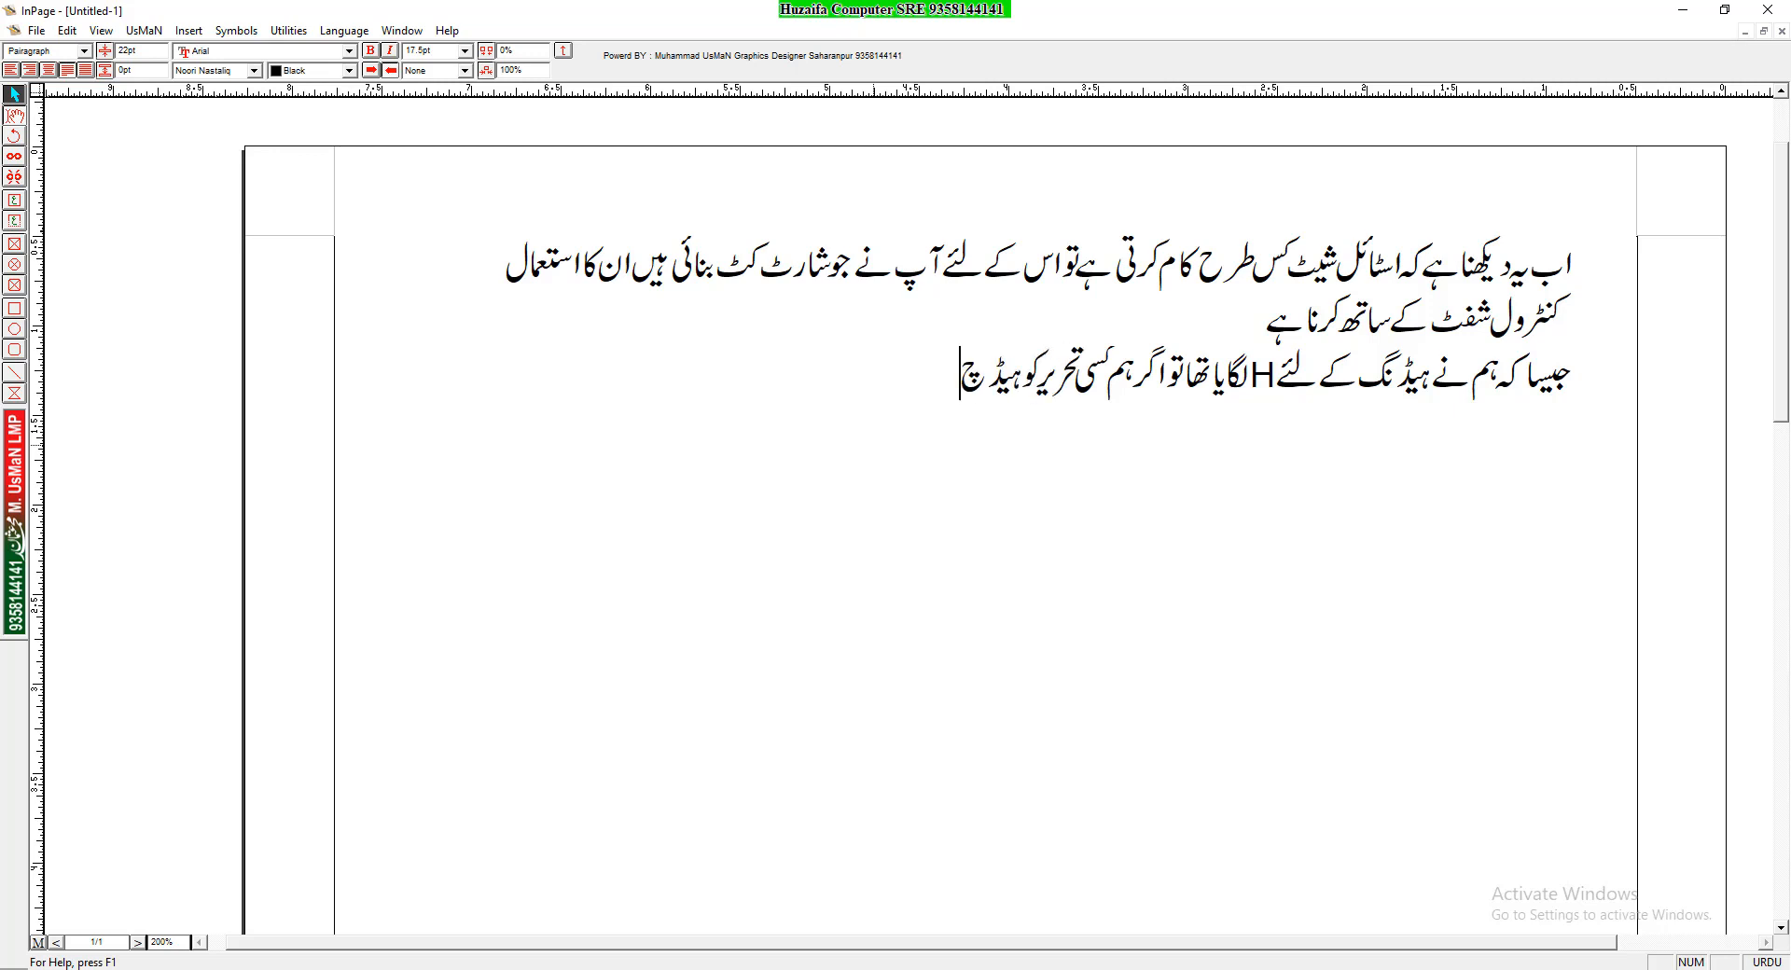
pyautogui.press('BackSpace')
pyautogui.write('گ بنانا چا')
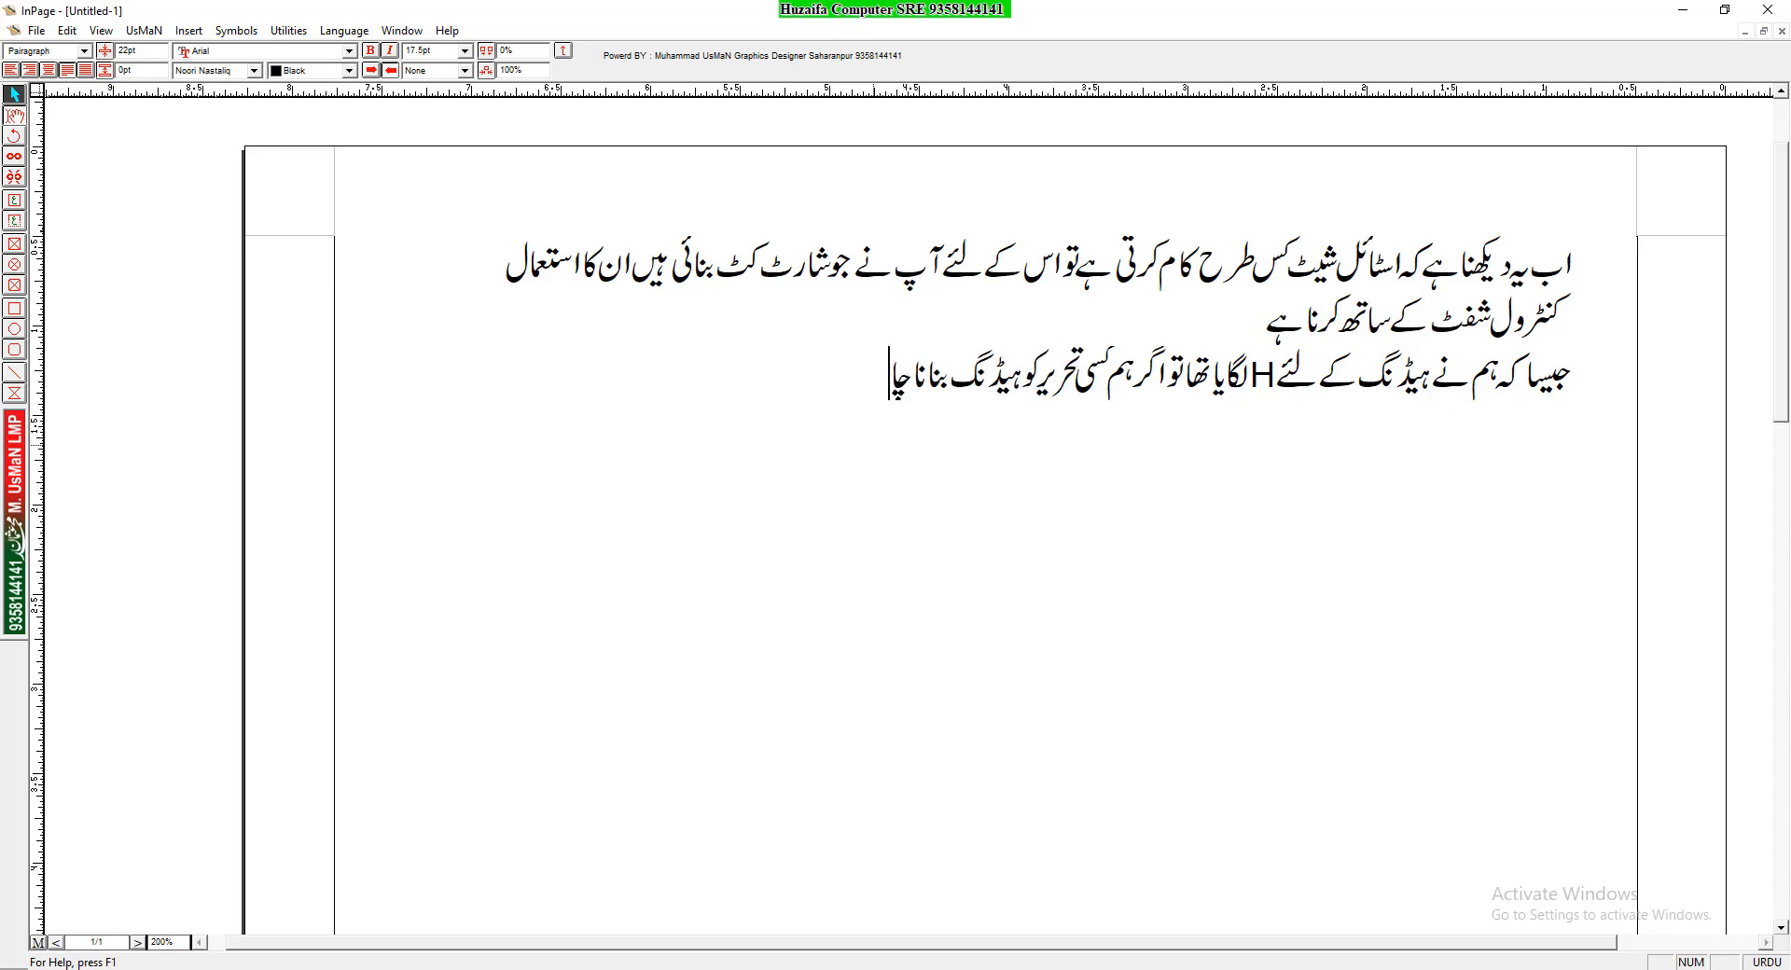
pyautogui.write('ہتے ہیں تو ہم')
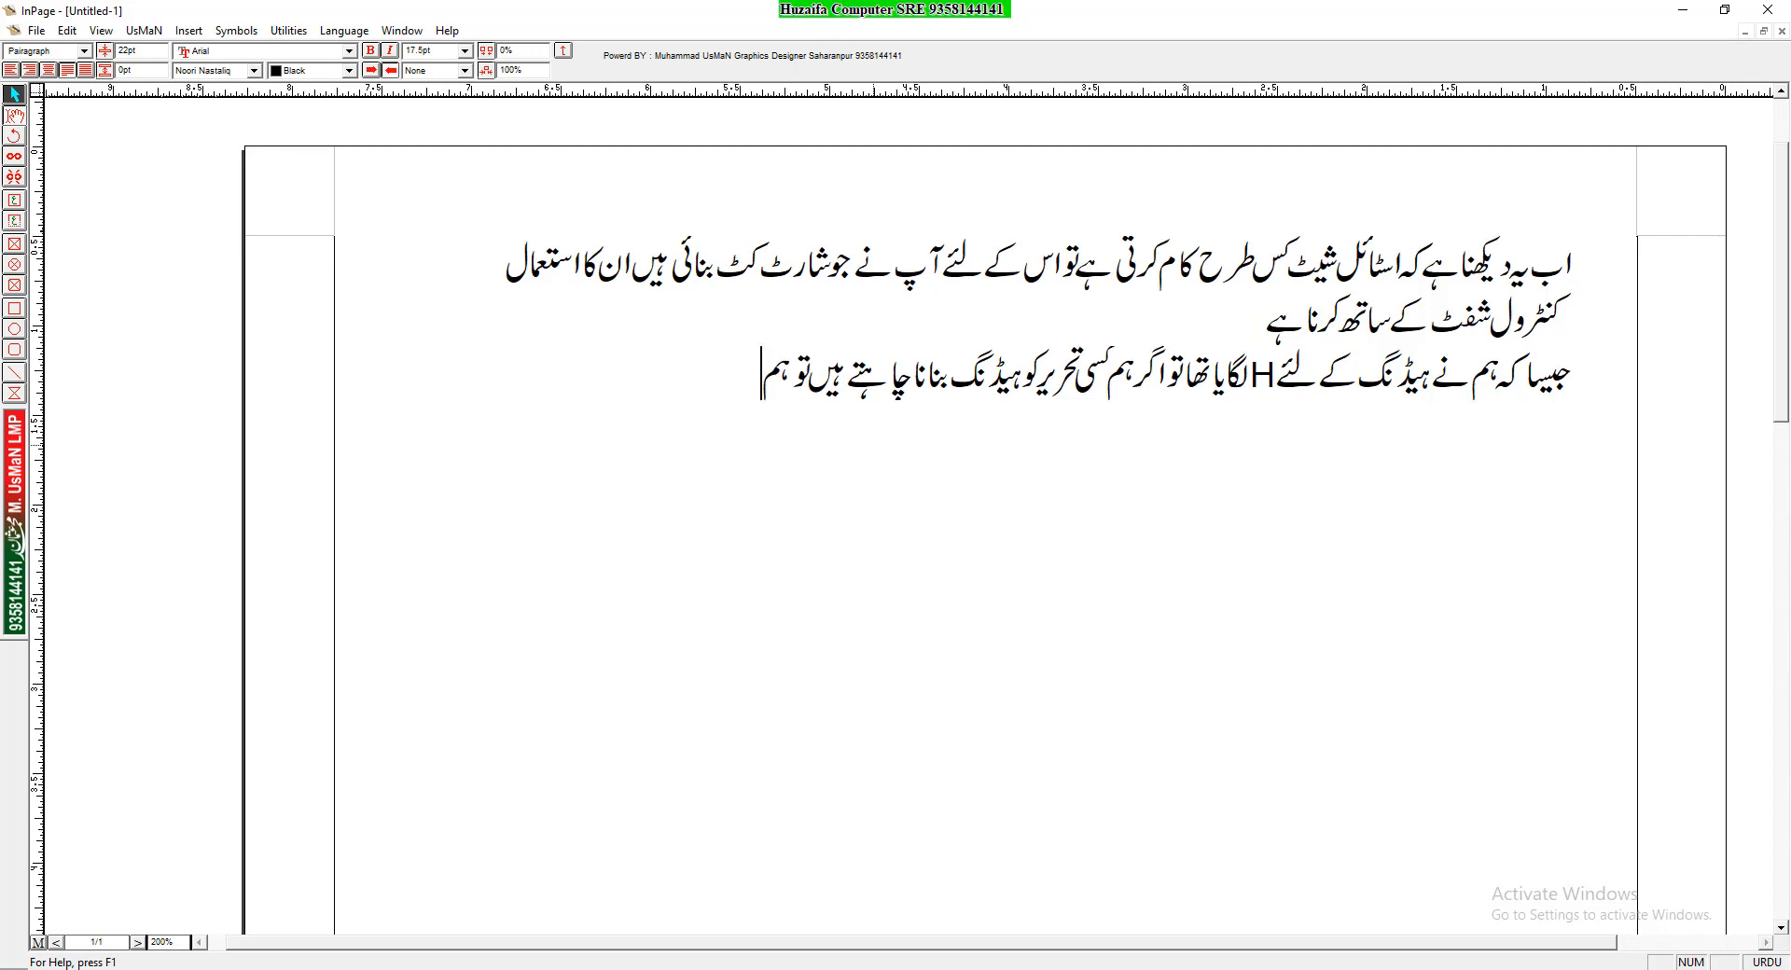
# Finish the second paragraph so it ends with "تو ہمیں کنٹرول اور شفٹ کے بٹن کے ساتھ H دبانا ہے جیسے"
pyautogui.write('یں کنٹ')
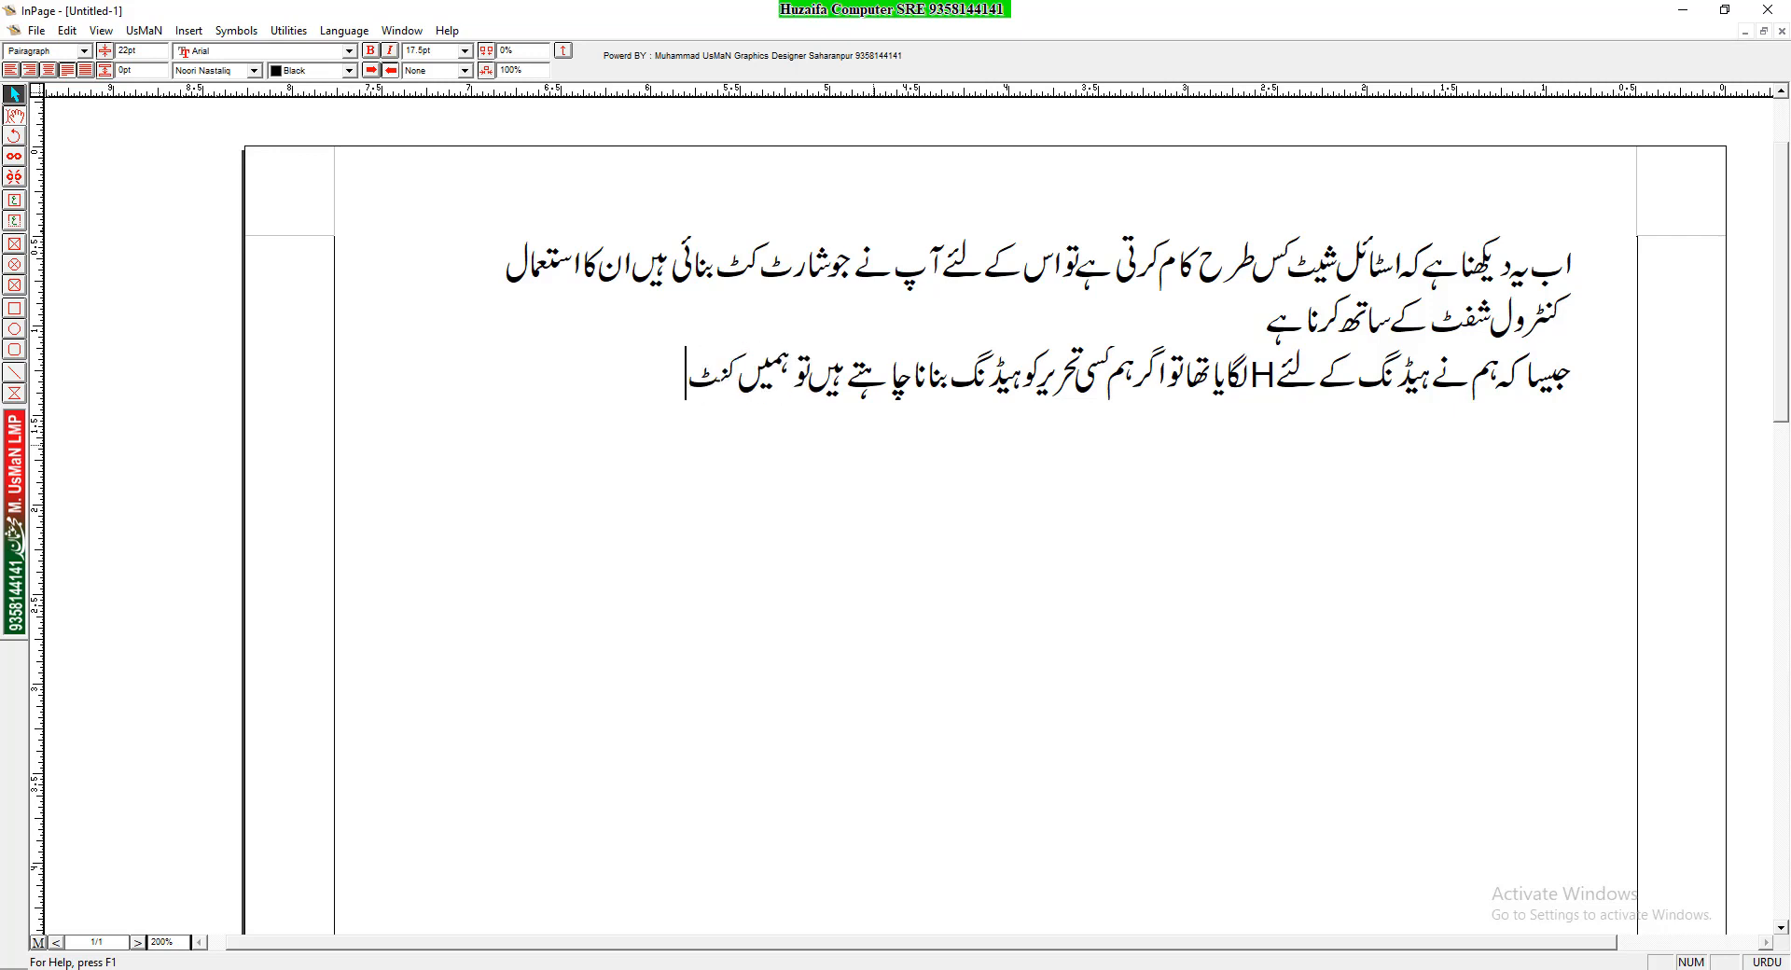
pyautogui.write('رول اور شف')
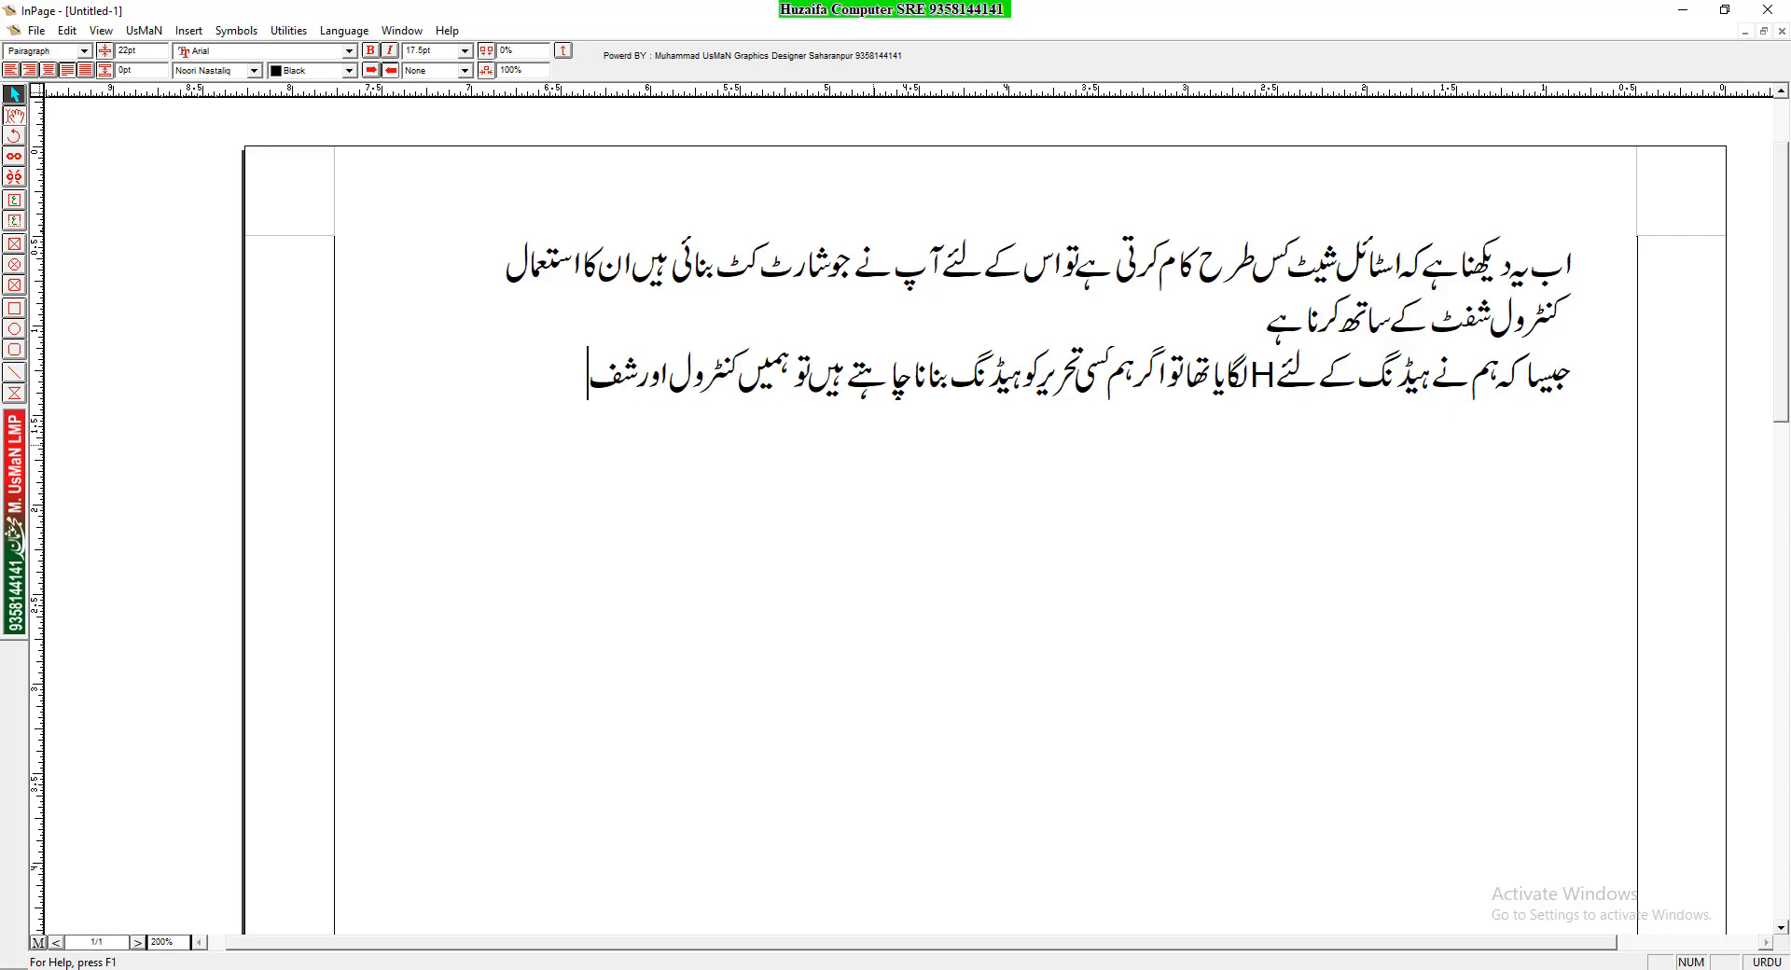
pyautogui.write('ٹ کے بٹن کے ساتھ')
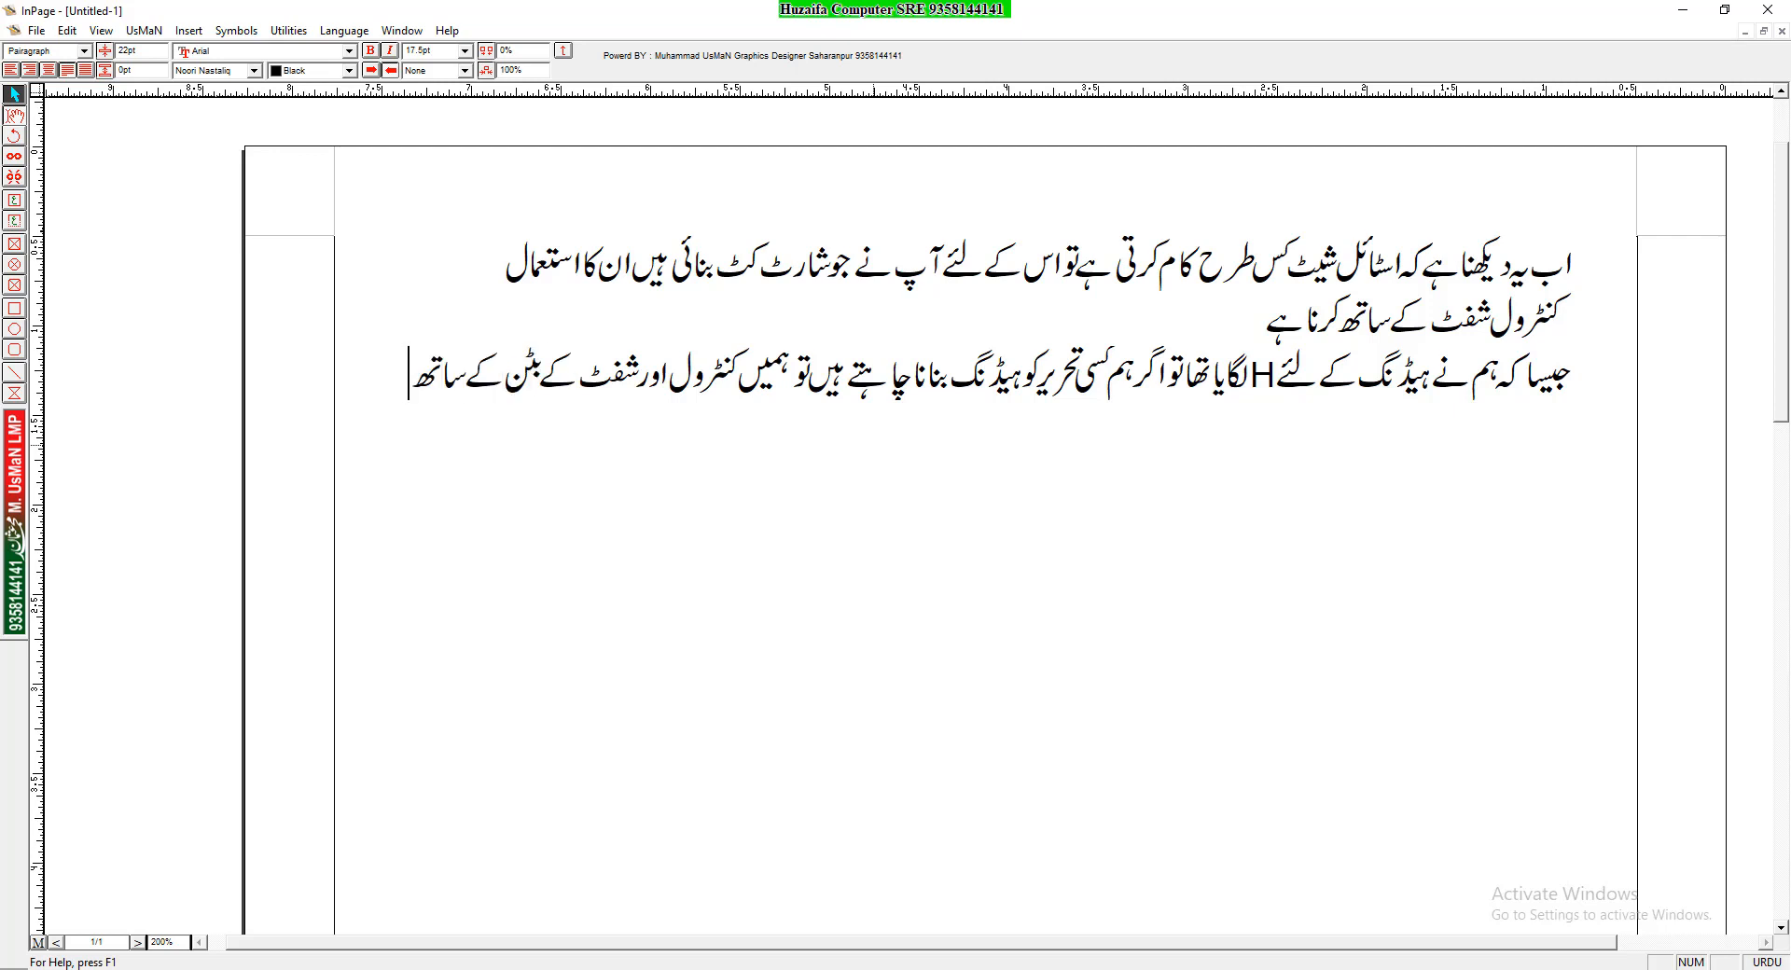
pyautogui.hotkey('ctrl', 'space')
pyautogui.write('H دبانا ہے')
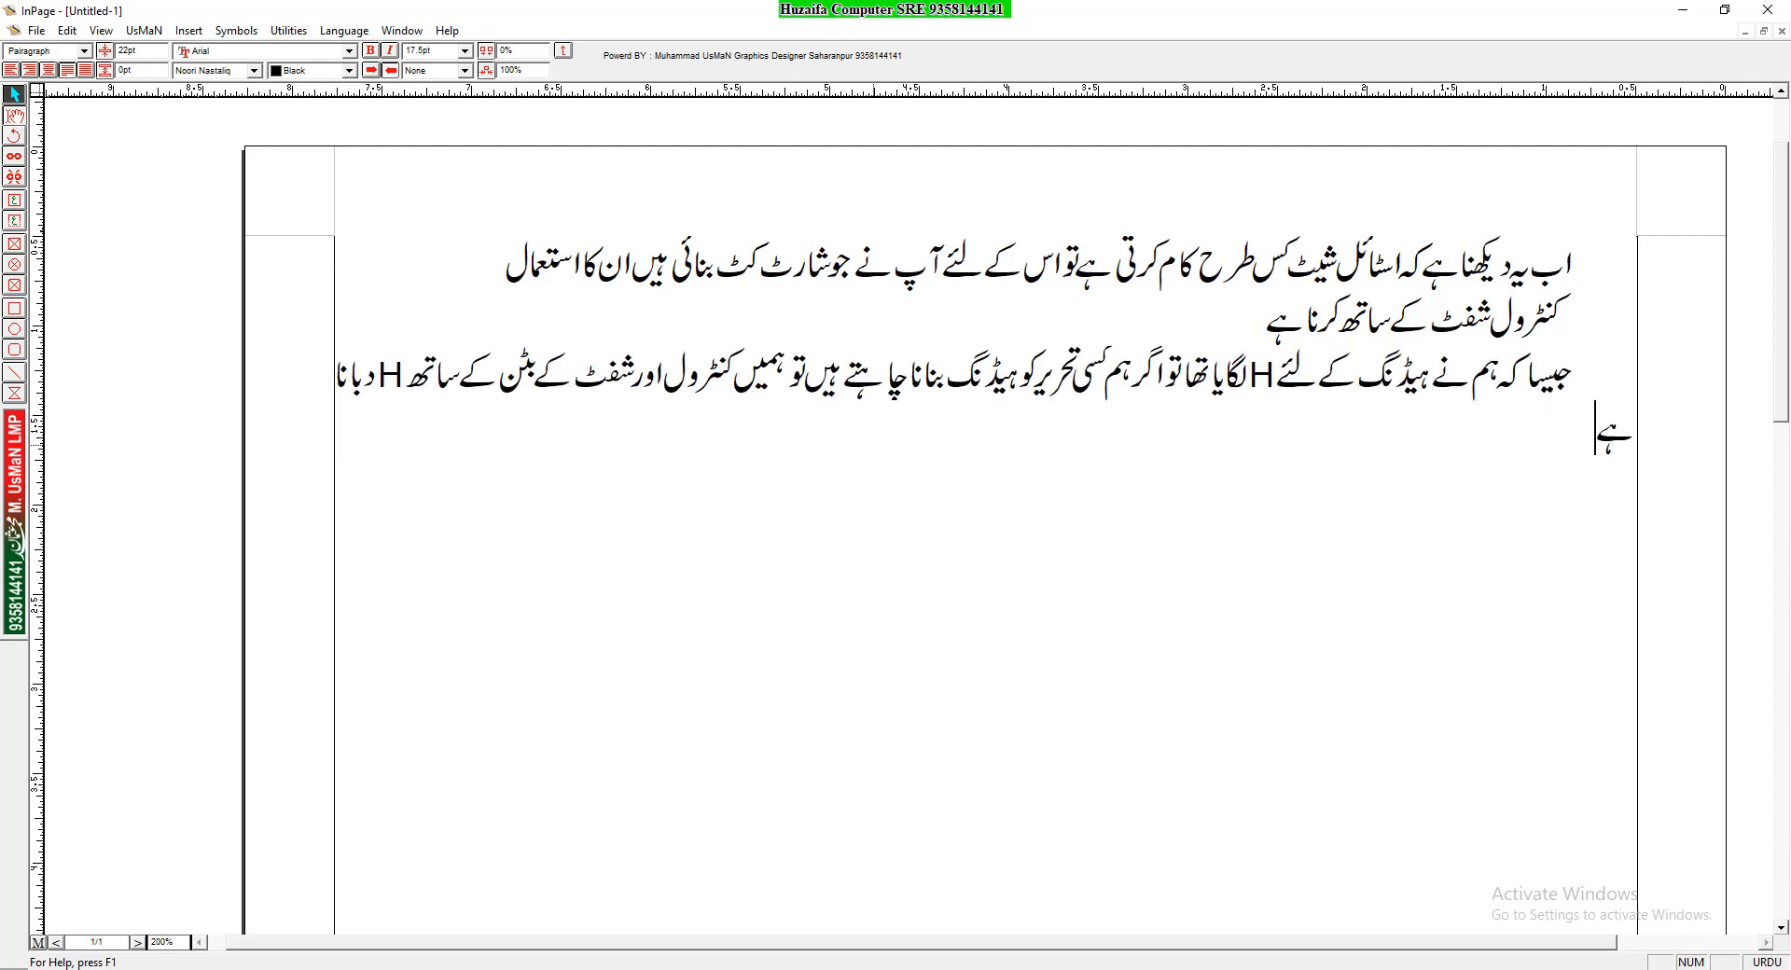
pyautogui.write(' جیسا')
pyautogui.press('BackSpace')
pyautogui.write('ے ')
# Add a separate line reading "جامعہ مظاہر علوم سہارنپور" below the second paragraph
pyautogui.write('ل')
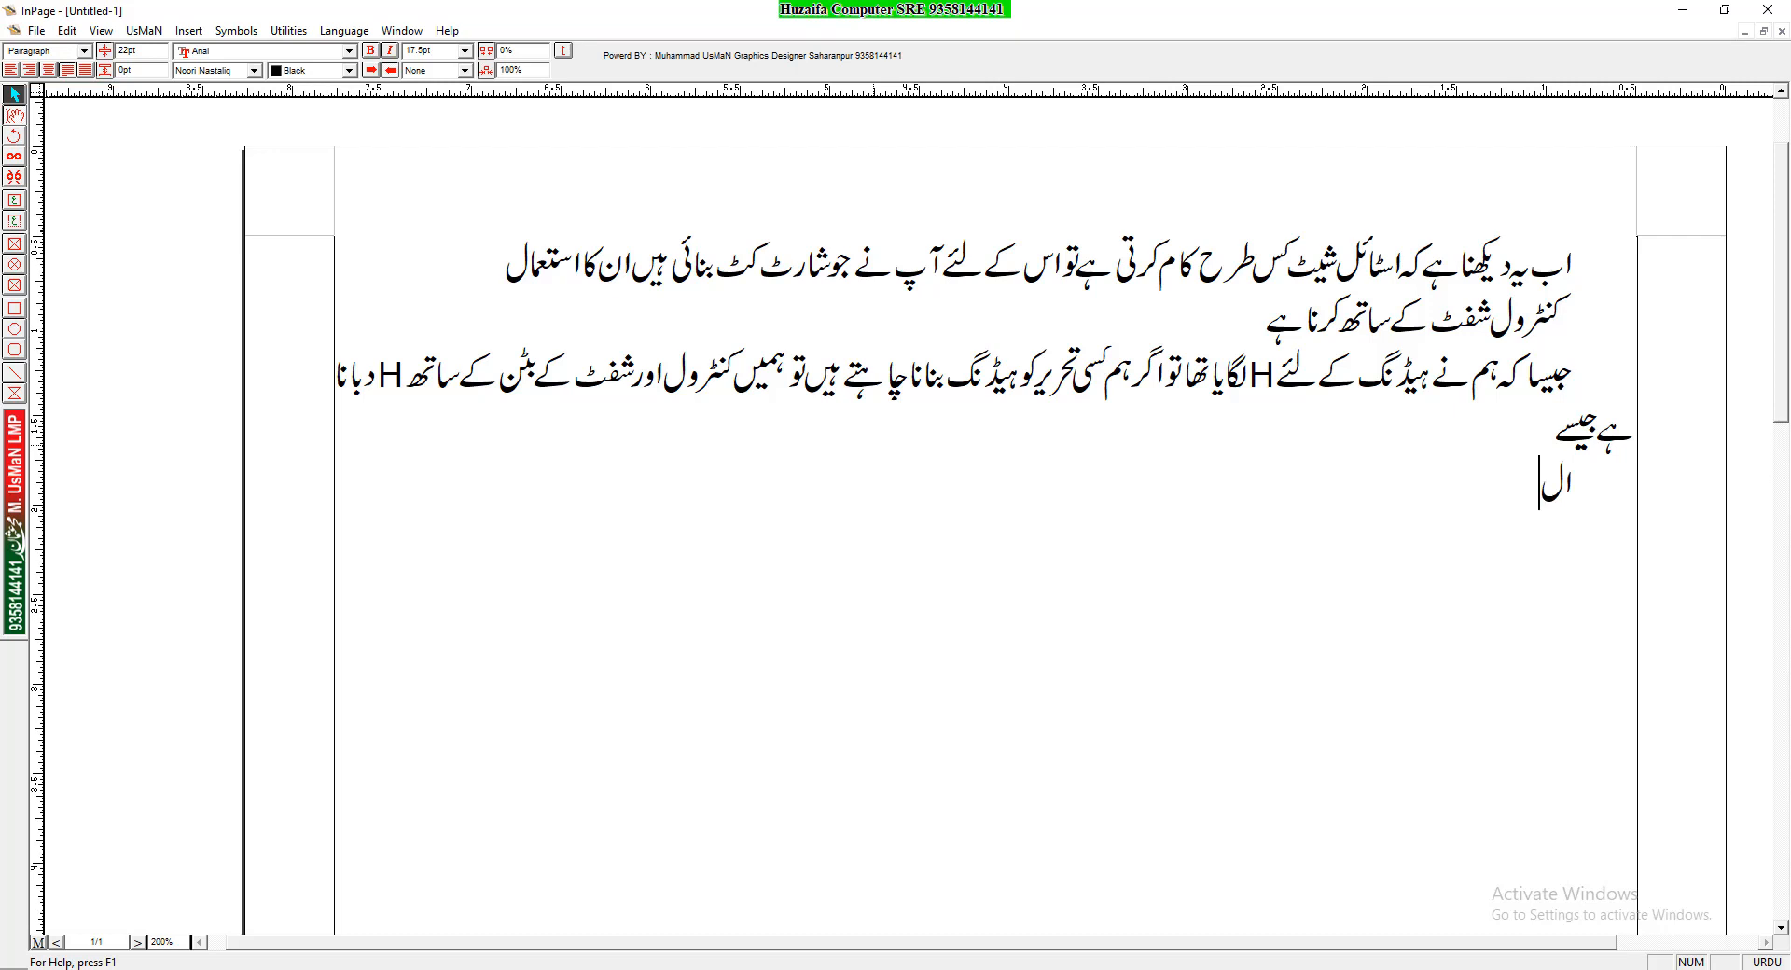
pyautogui.press('BackSpace')
pyautogui.press('BackSpace')
pyautogui.write('جامعہ مظاہر ع')
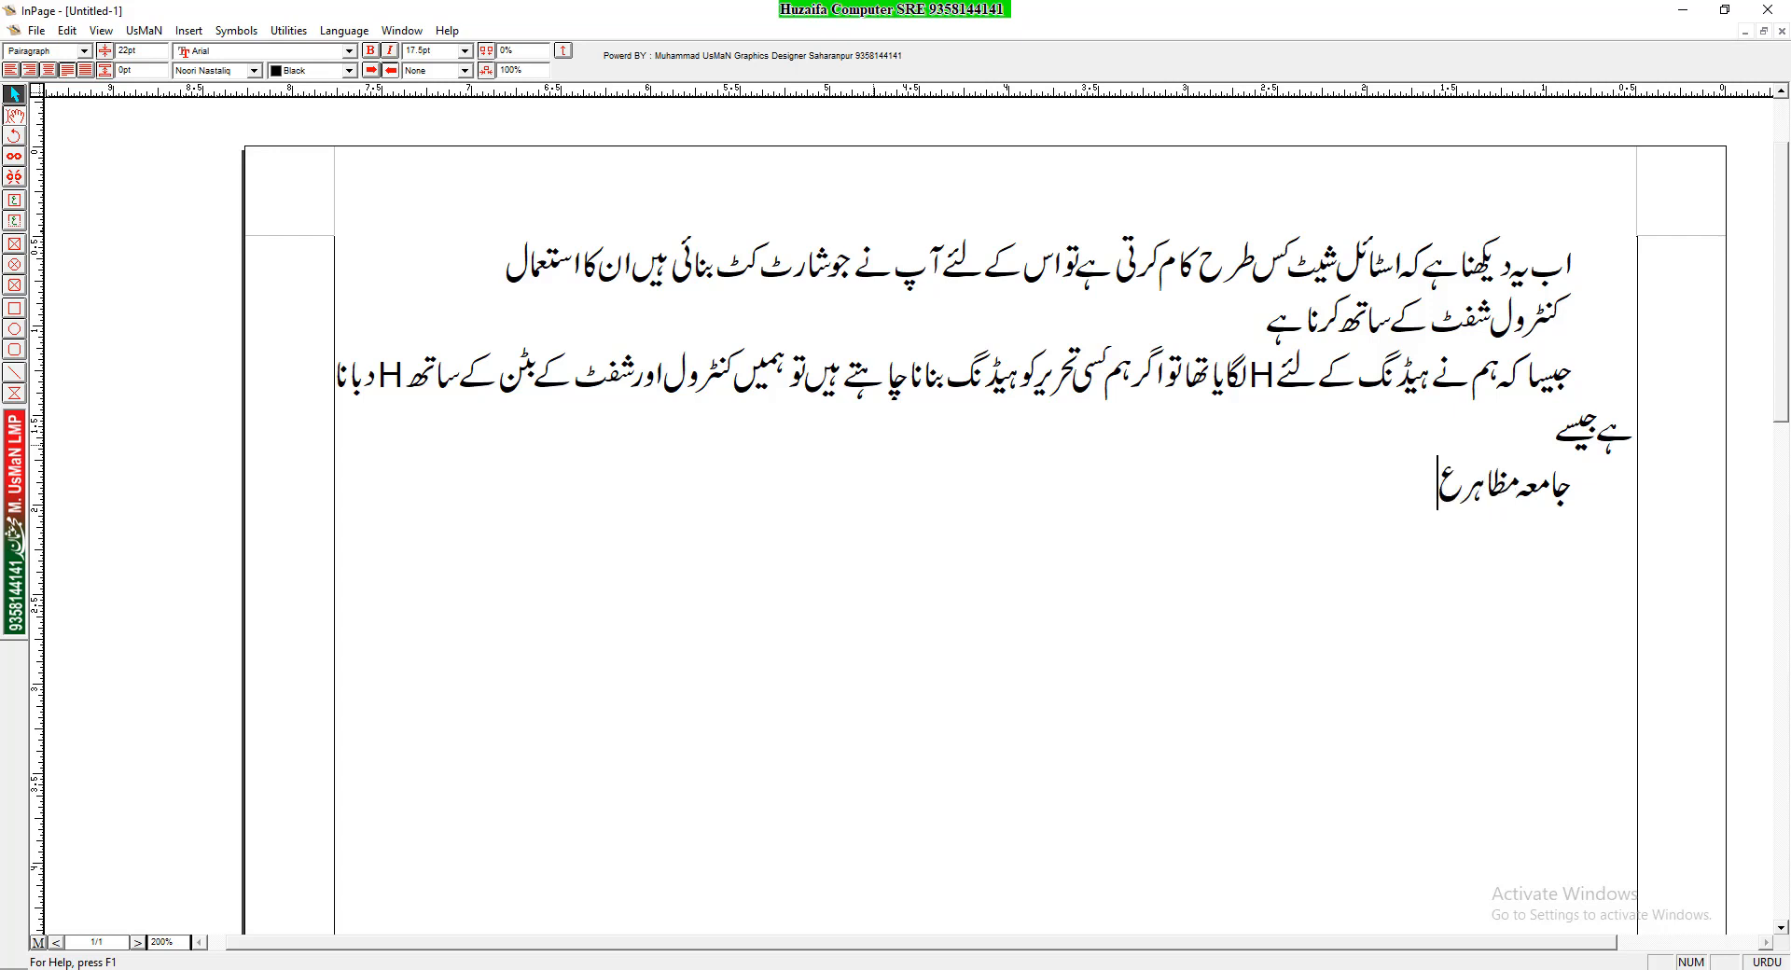
pyautogui.write('لوم سہارنپور ')
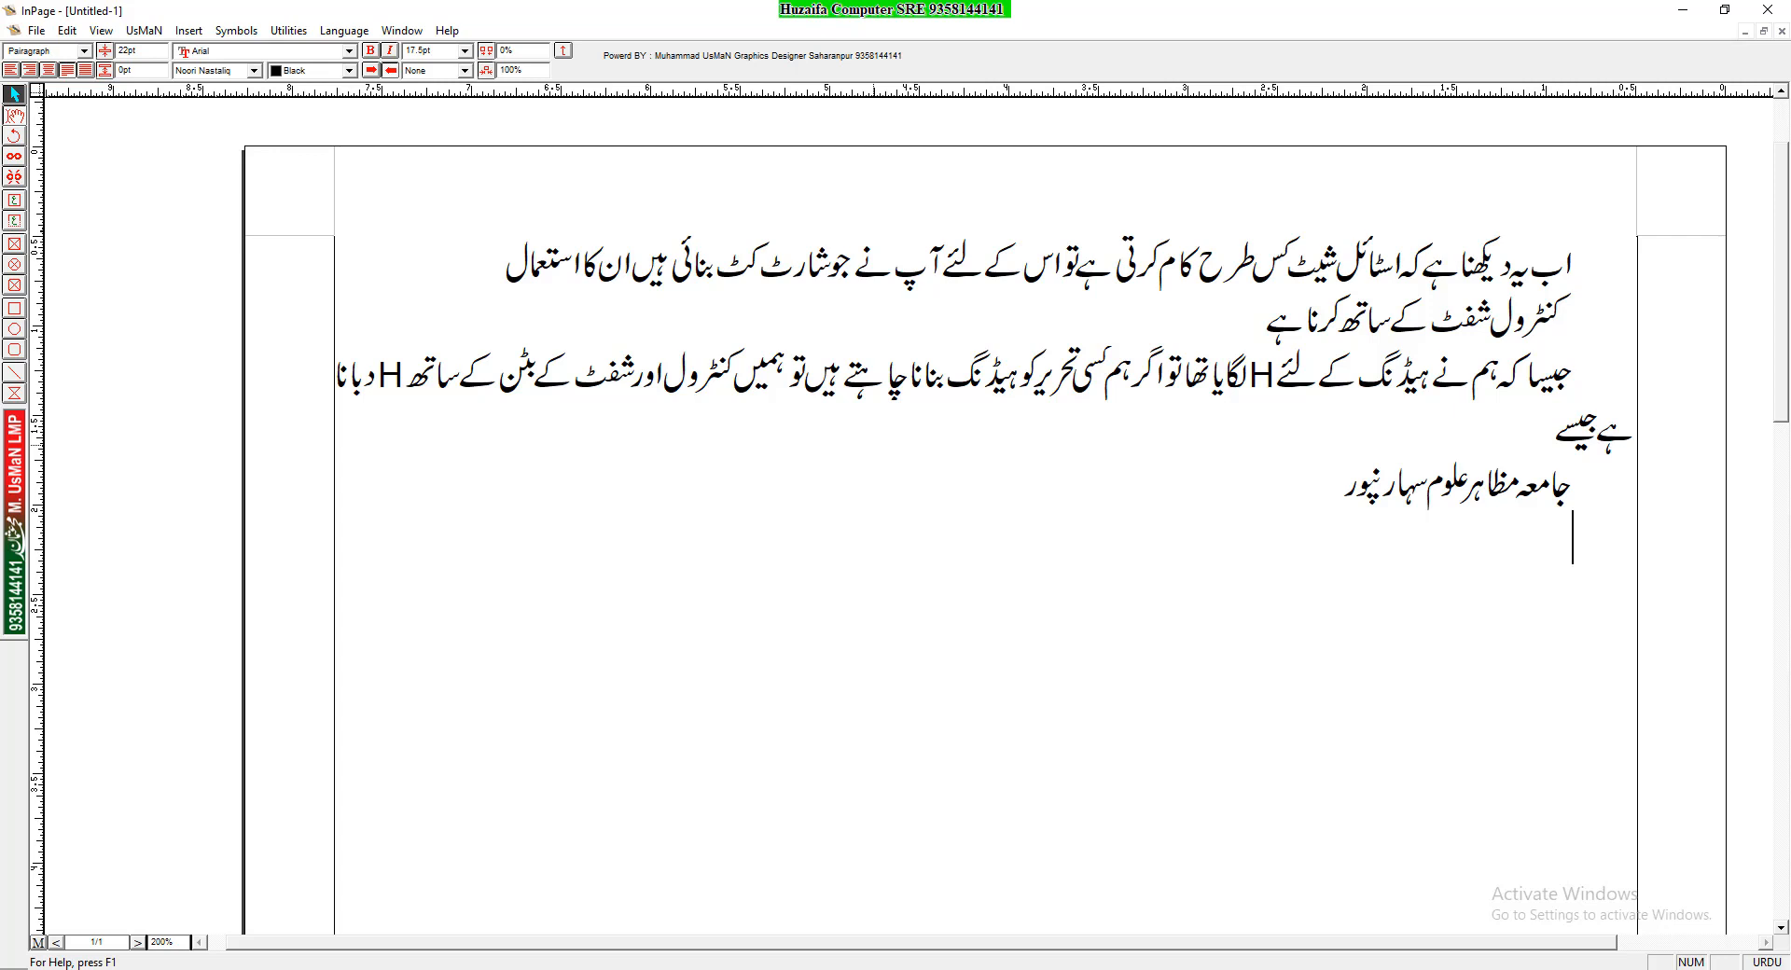
# Begin a new paragraph with "اب اس کو ہیڈنگ بنانا ہے تو کنٹرول اور شفٹ کے بٹن کے ساتھ"
pyautogui.write('اب اس کو ہی')
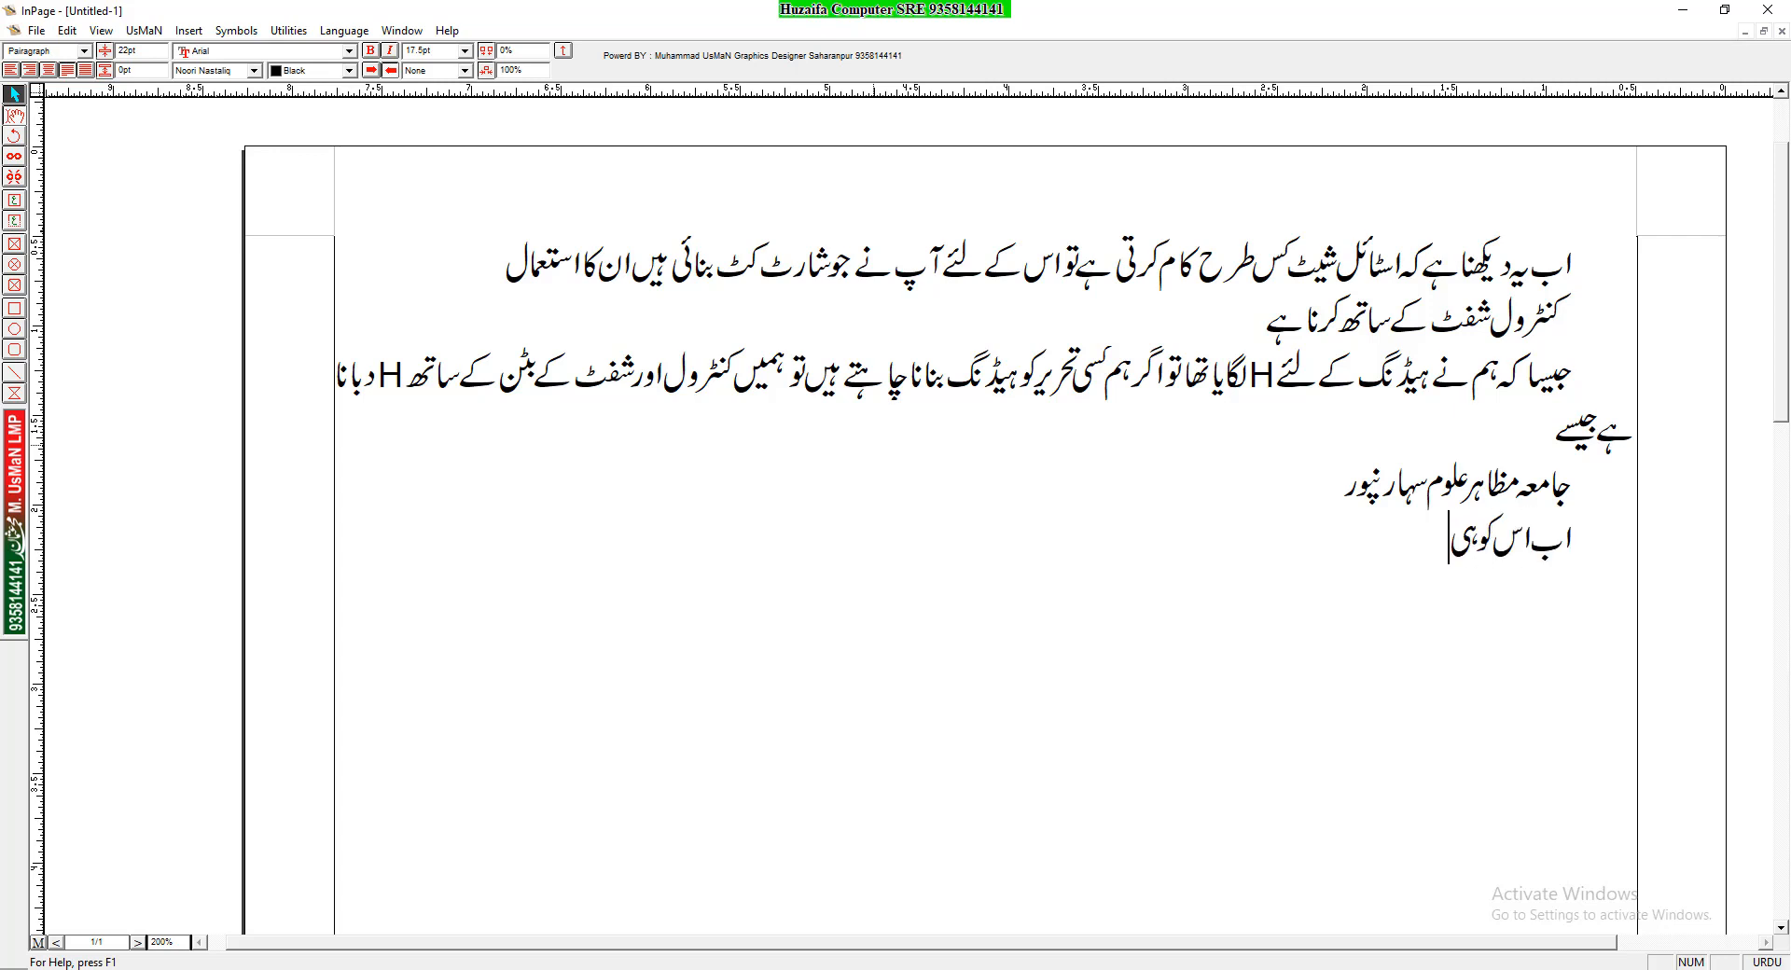
pyautogui.write('ڈنگ بنانا ہے تو کن')
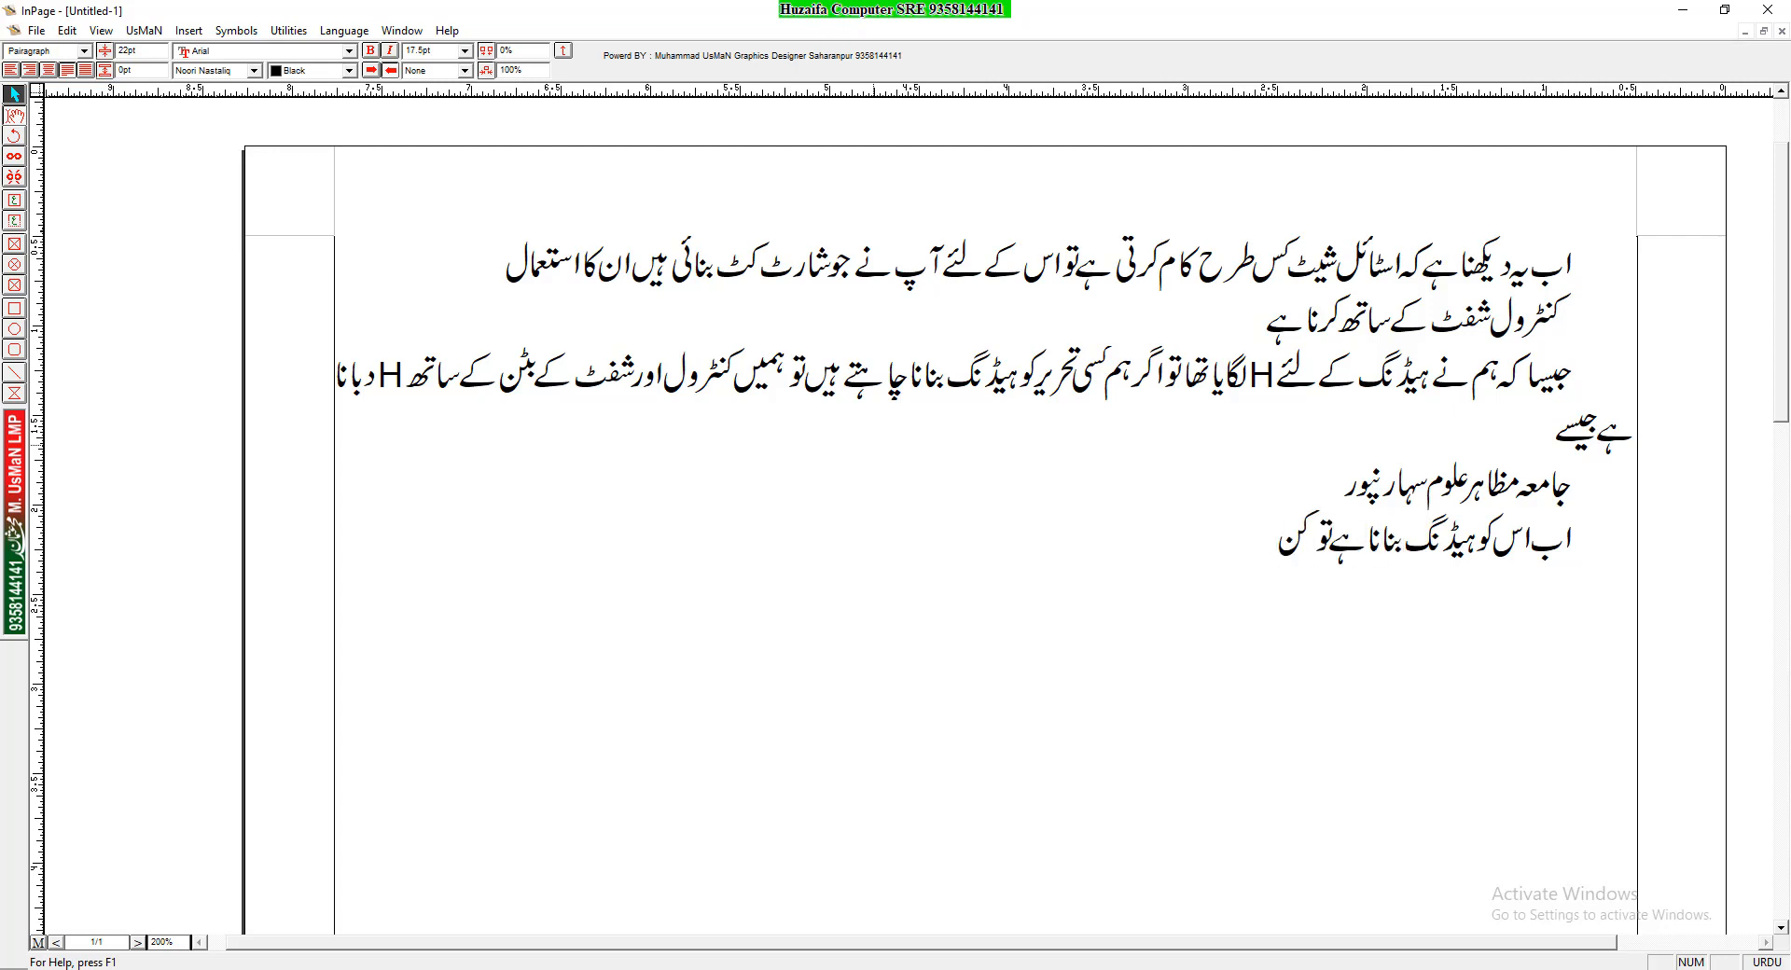
pyautogui.write('ٹرول اور شفٹ کے')
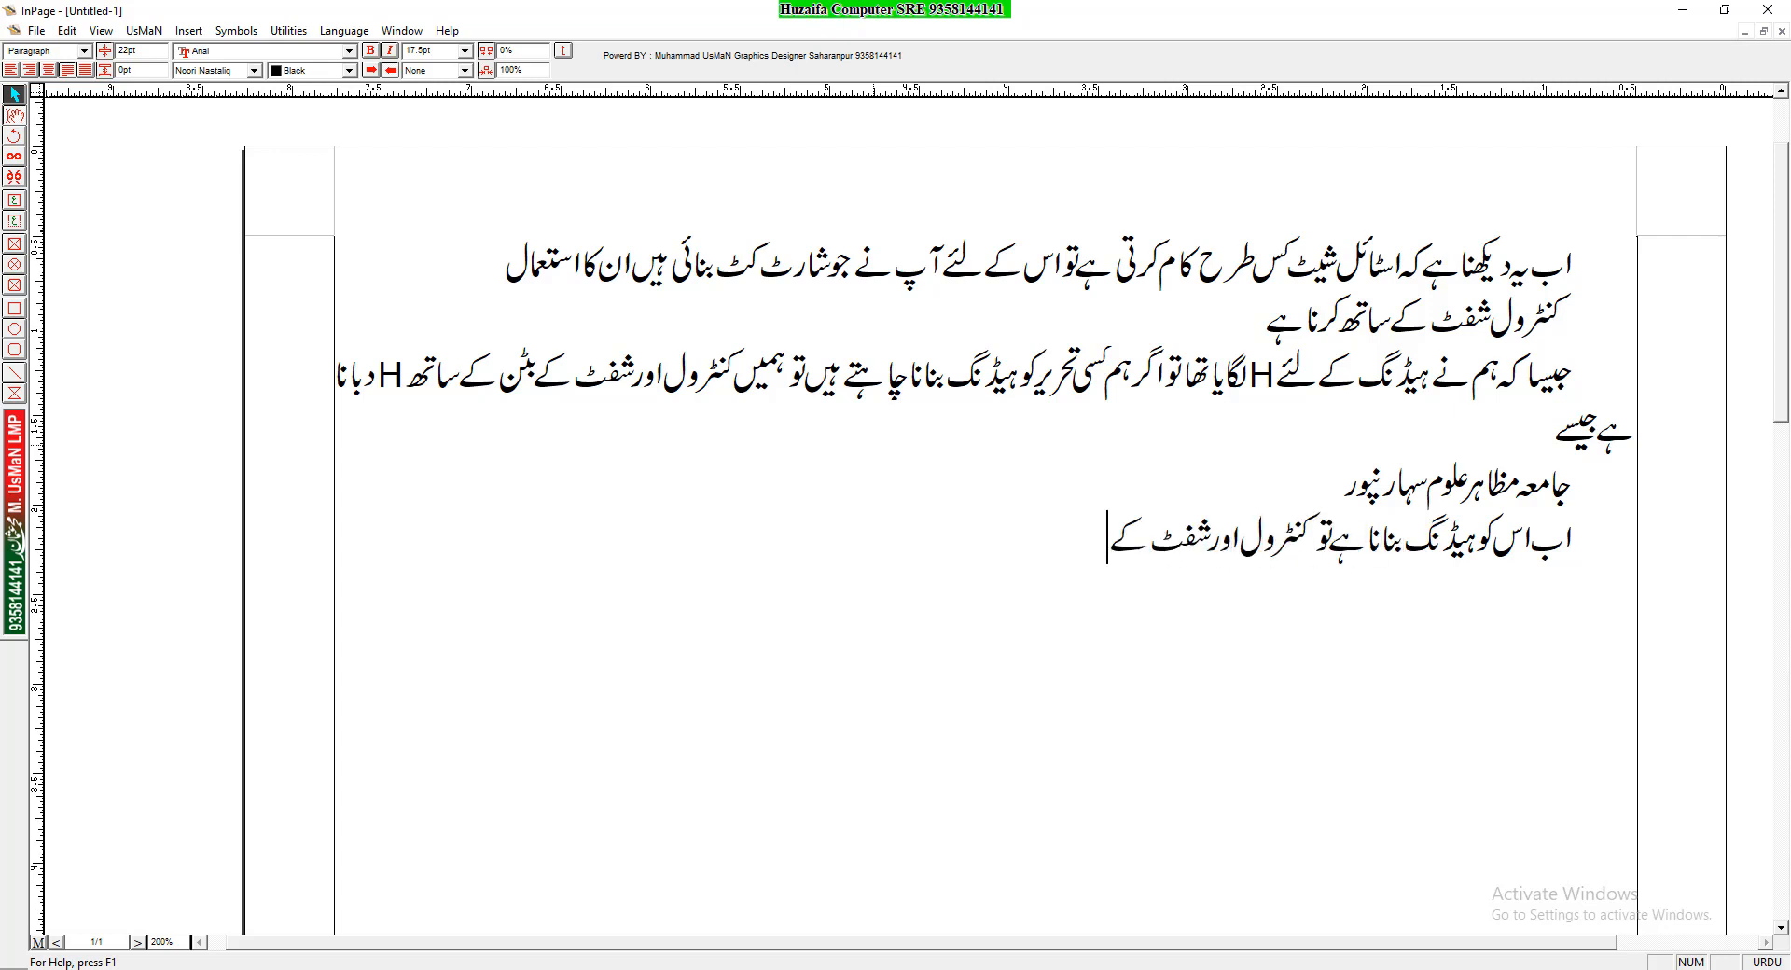
pyautogui.write(' بٹن کے ساتھ')
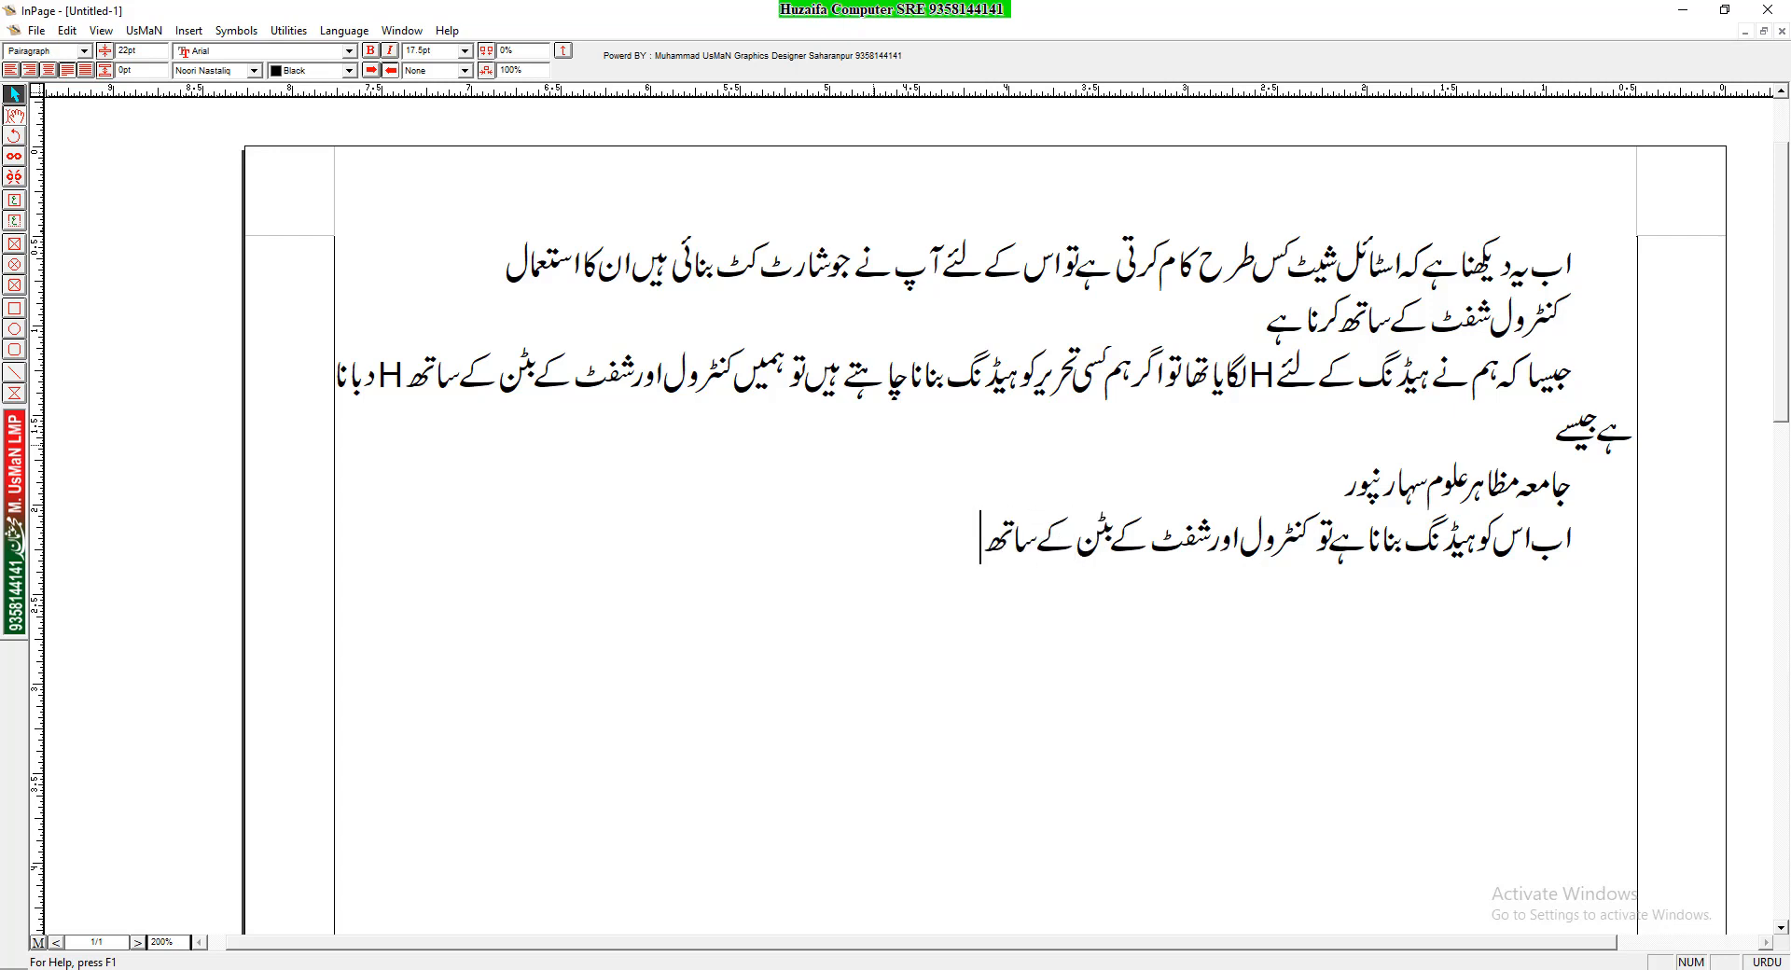
# Finish the paragraph with "H دبانا ہوگا یا پھر ماؤس کی مدد سے بھی کر سکتے ہیں۔ جیسے"
pyautogui.write(' H دبانا ہوگا یا پھر ماء')
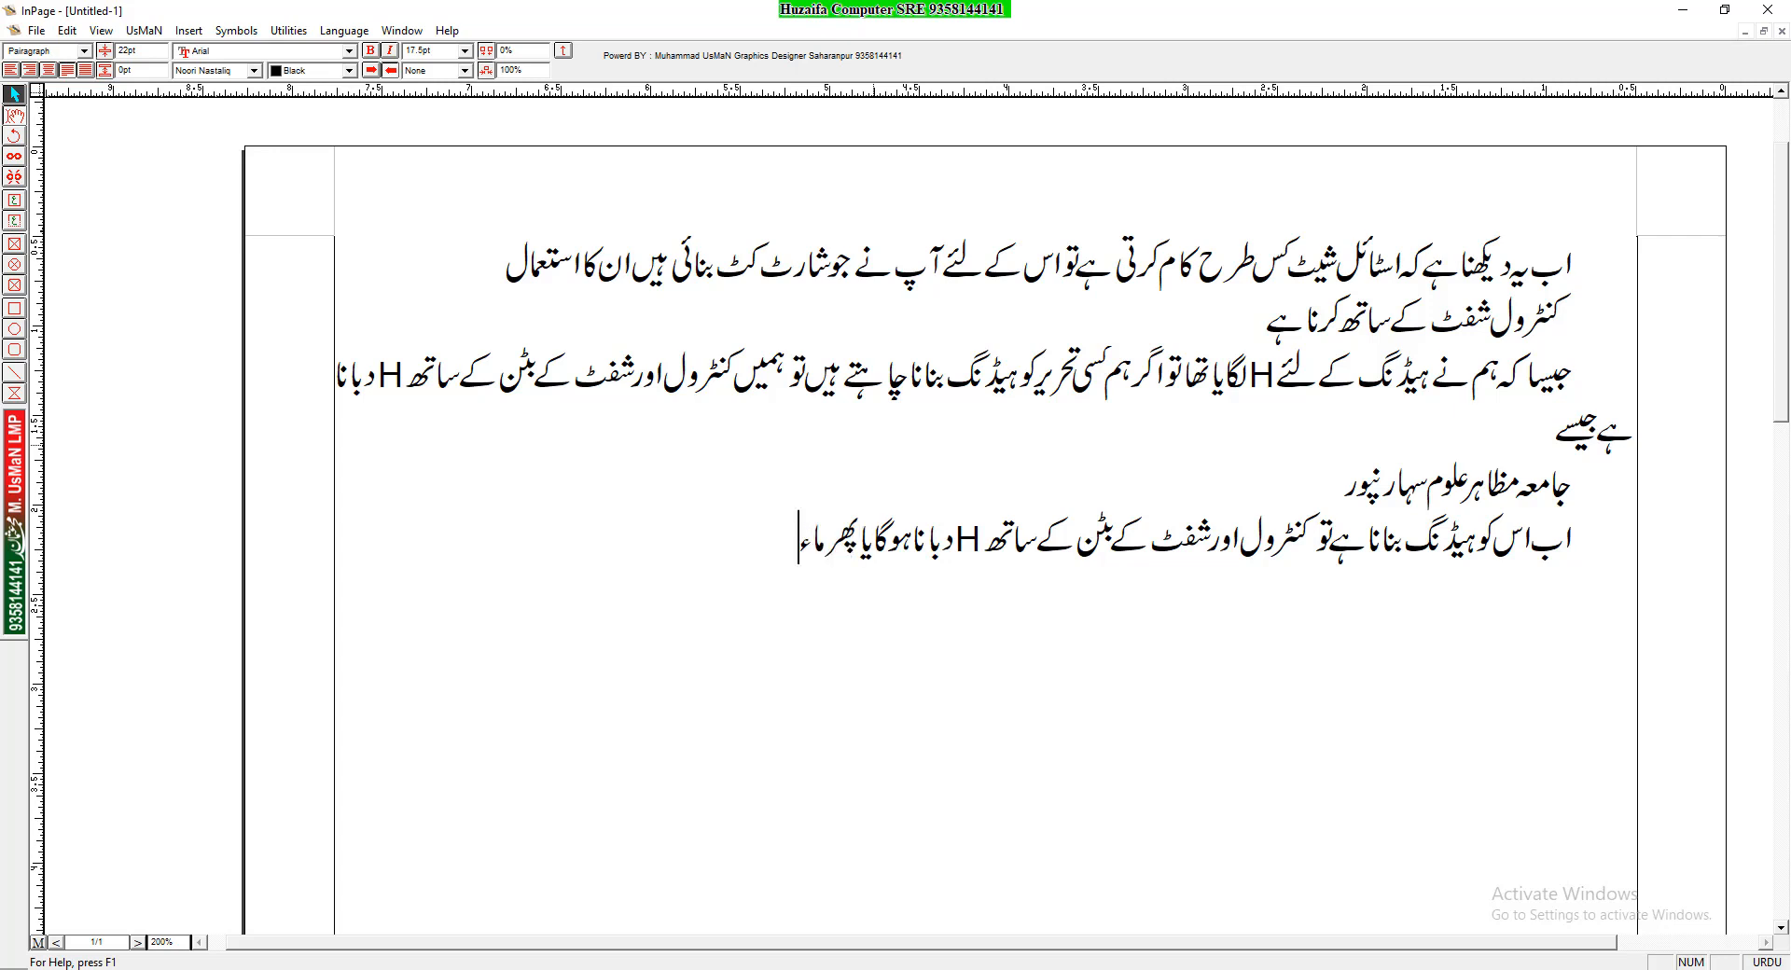
pyautogui.press('BackSpace')
pyautogui.write('ؤس کی مدد سے بھی کر')
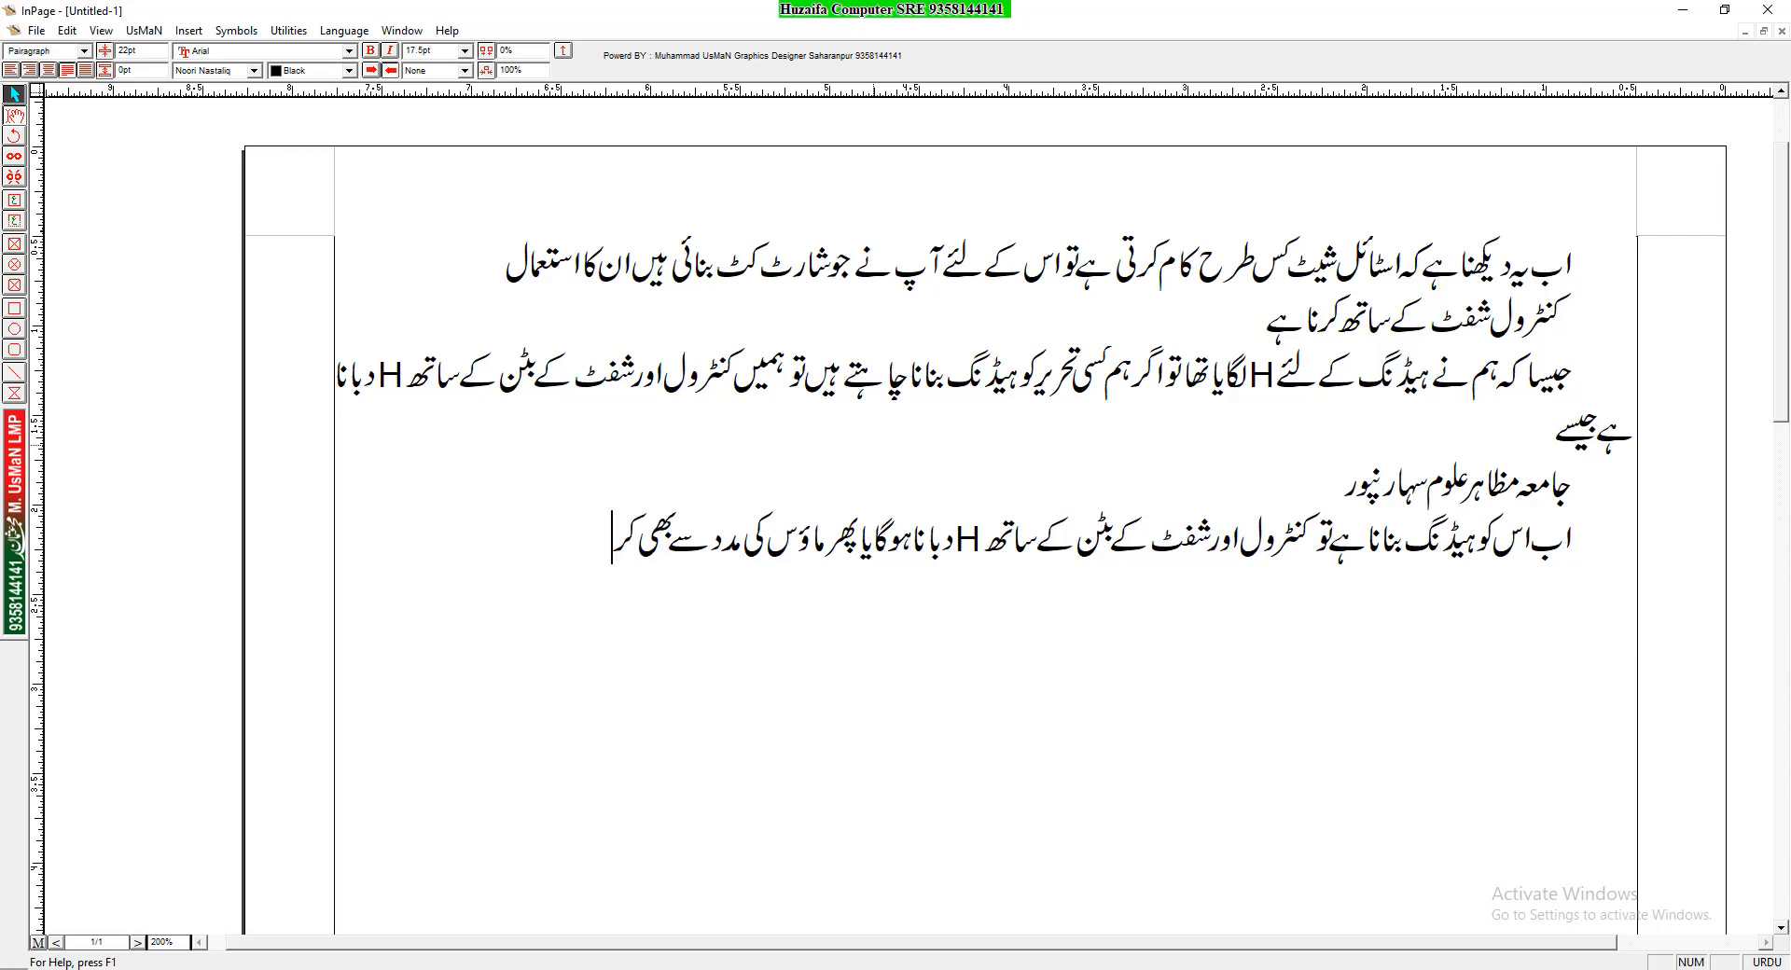
pyautogui.write(' سکتے ہیں۔')
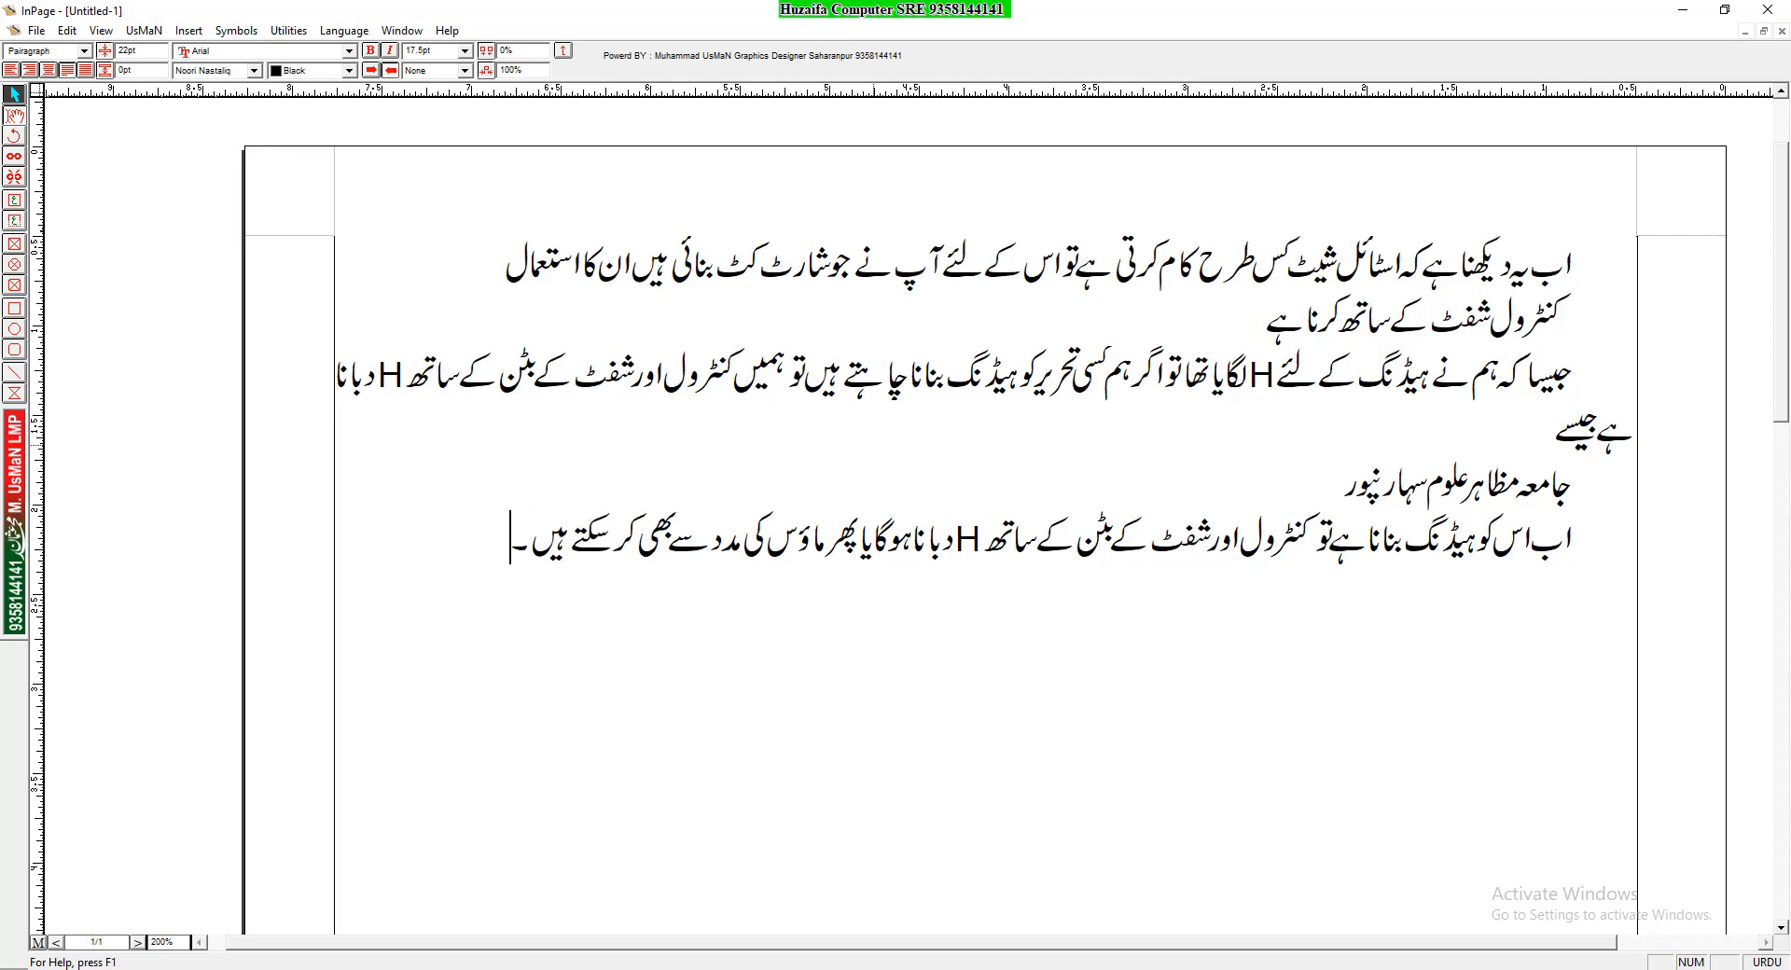
pyautogui.write('جیسے')
# Apply the Heading style to the line "جامعہ مظاہر علوم سہارنپور" and undo that formatting
pyautogui.moveTo(1512, 483); pyautogui.dragTo(1451, 484)
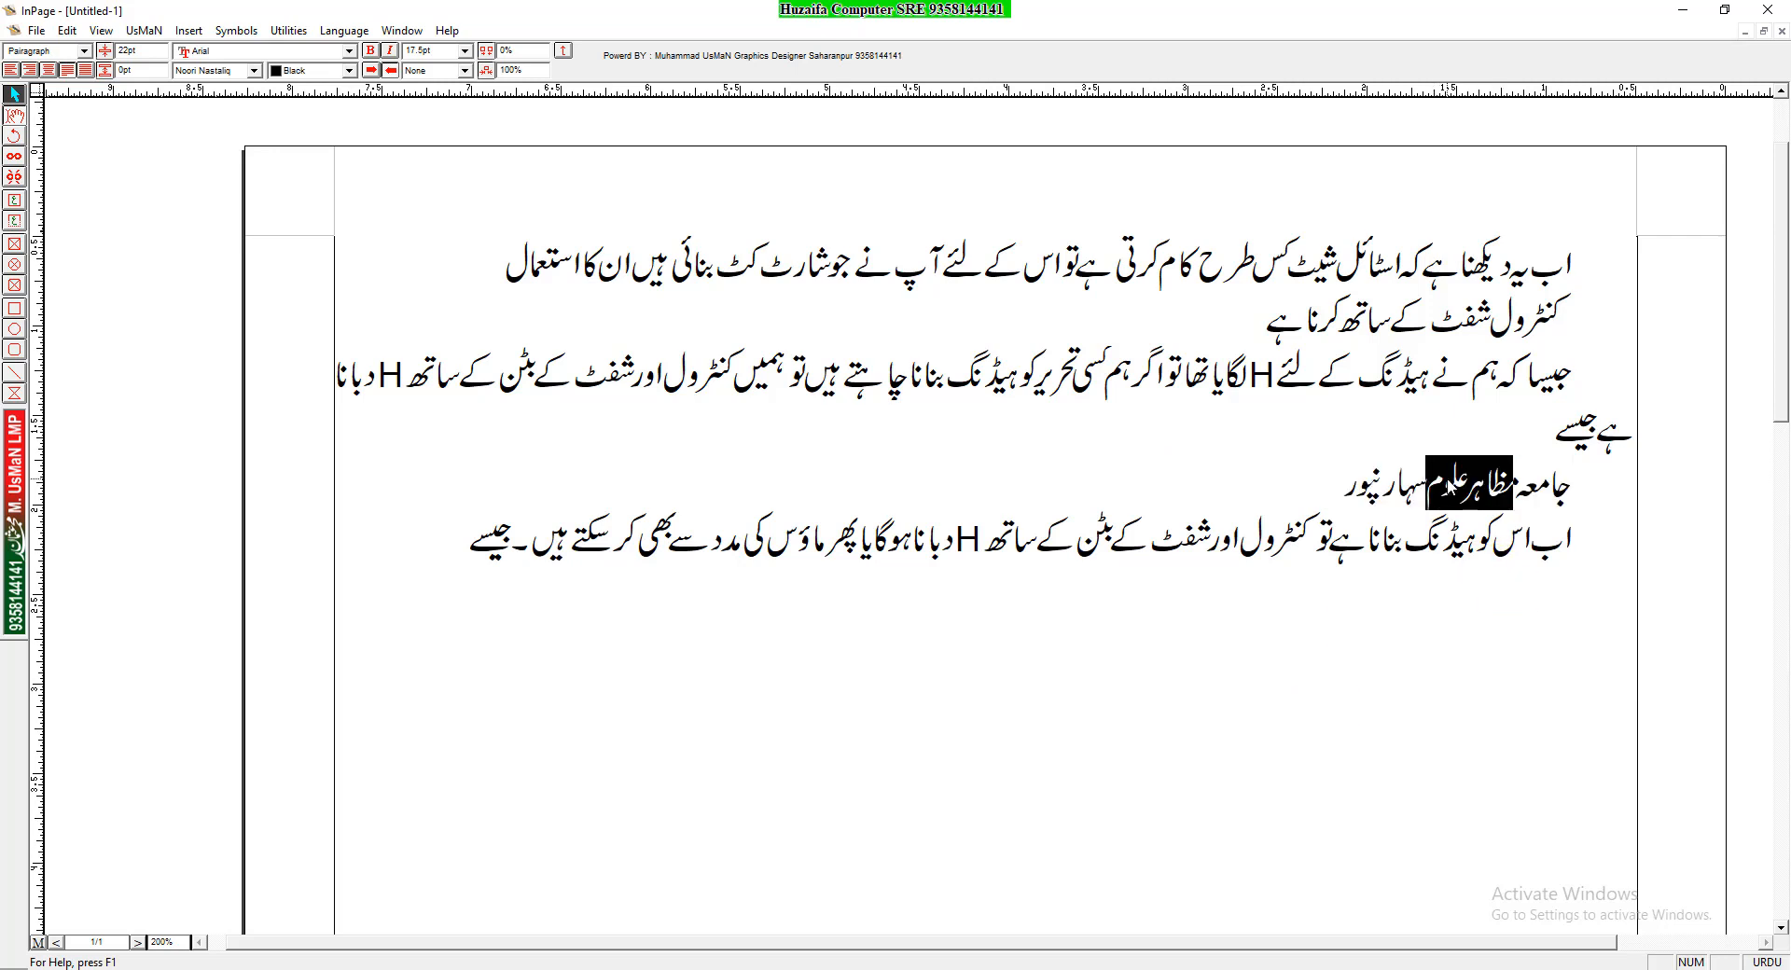
pyautogui.click(1393, 485)
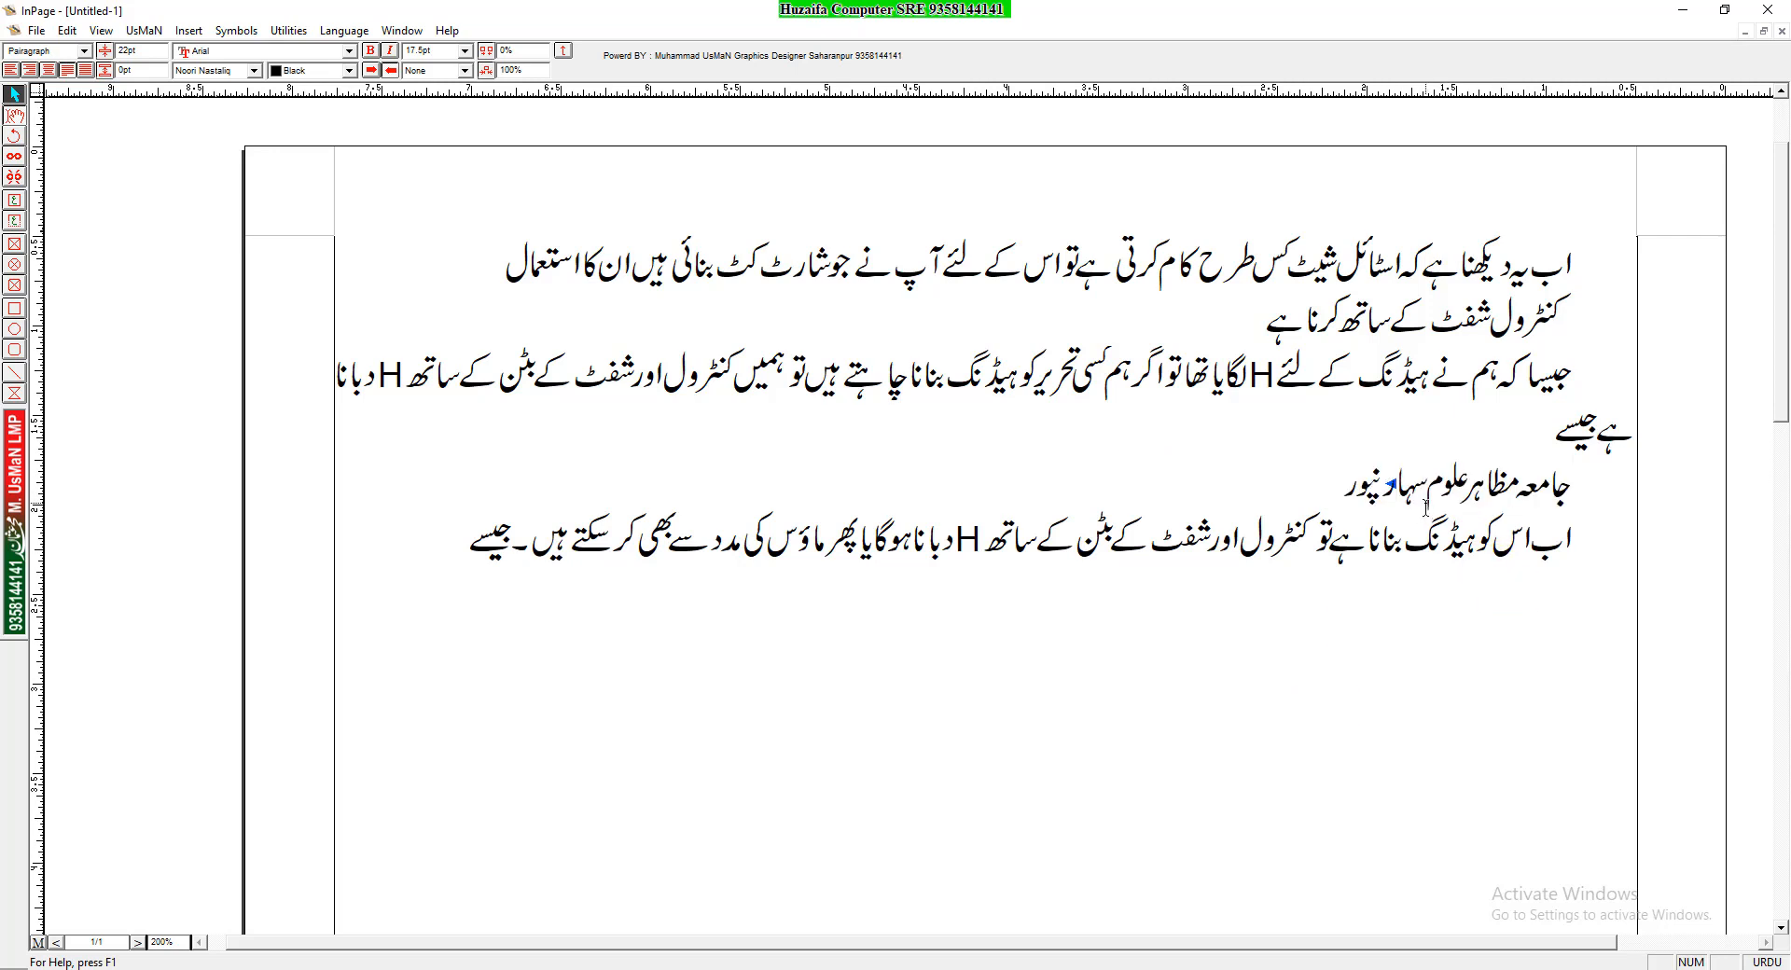
pyautogui.click(53, 52)
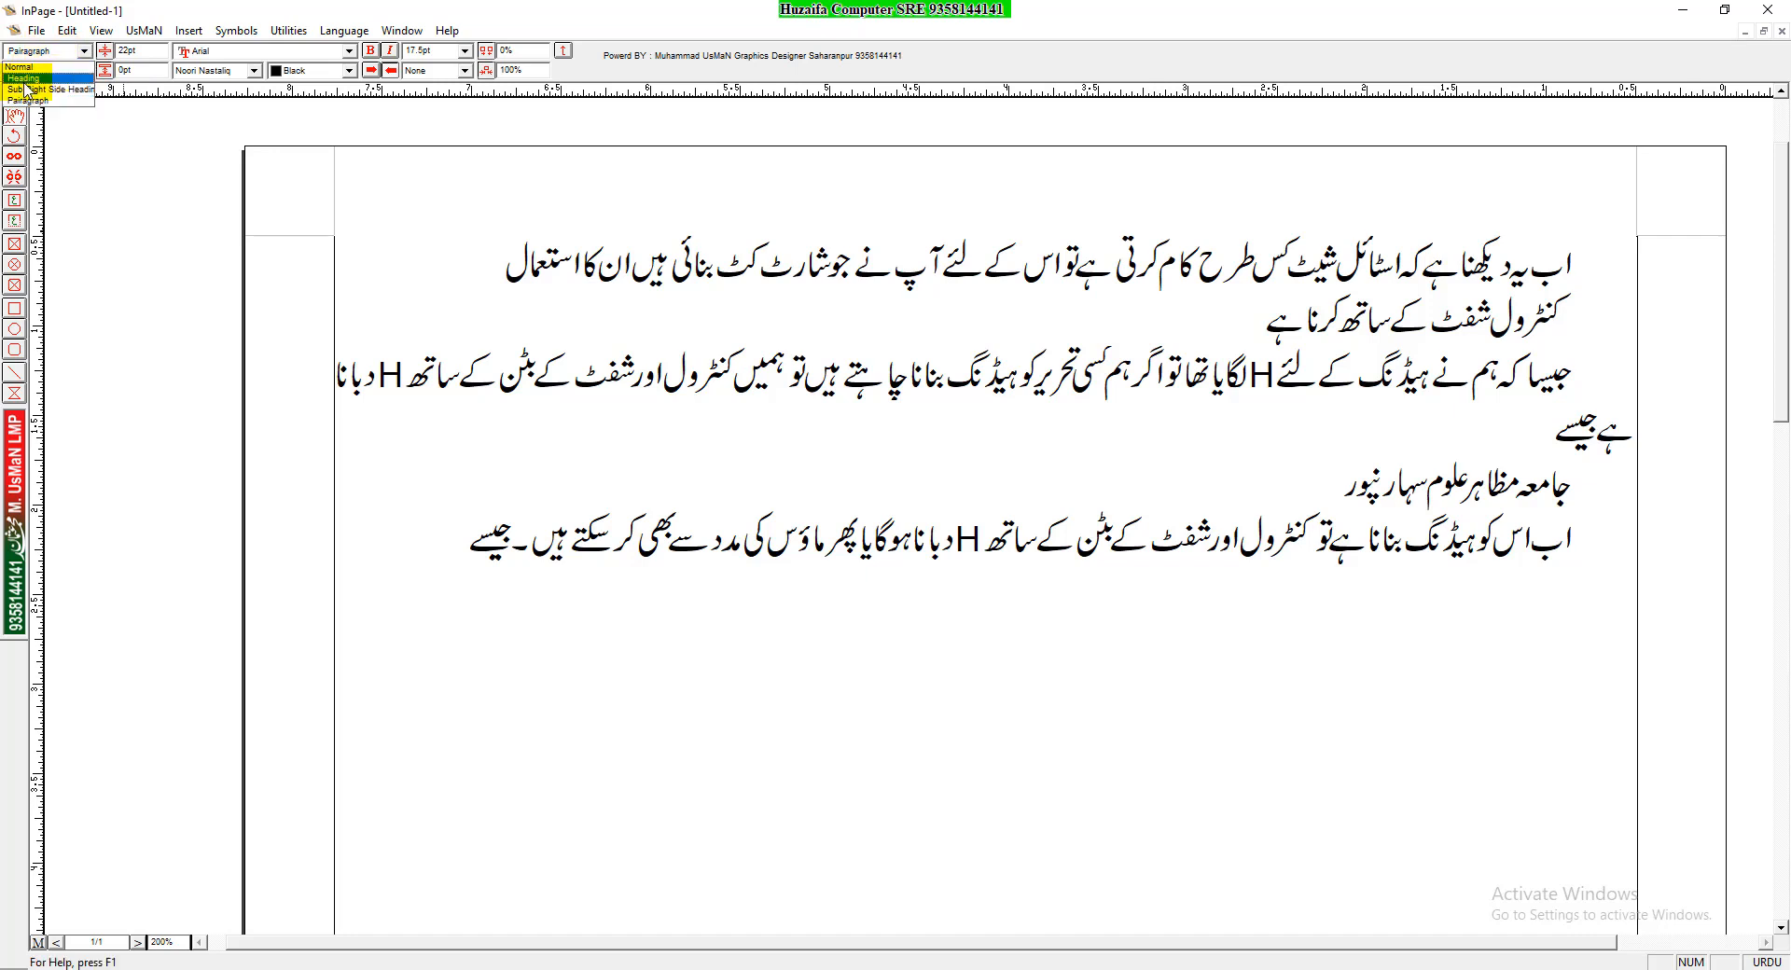
pyautogui.click(28, 80)
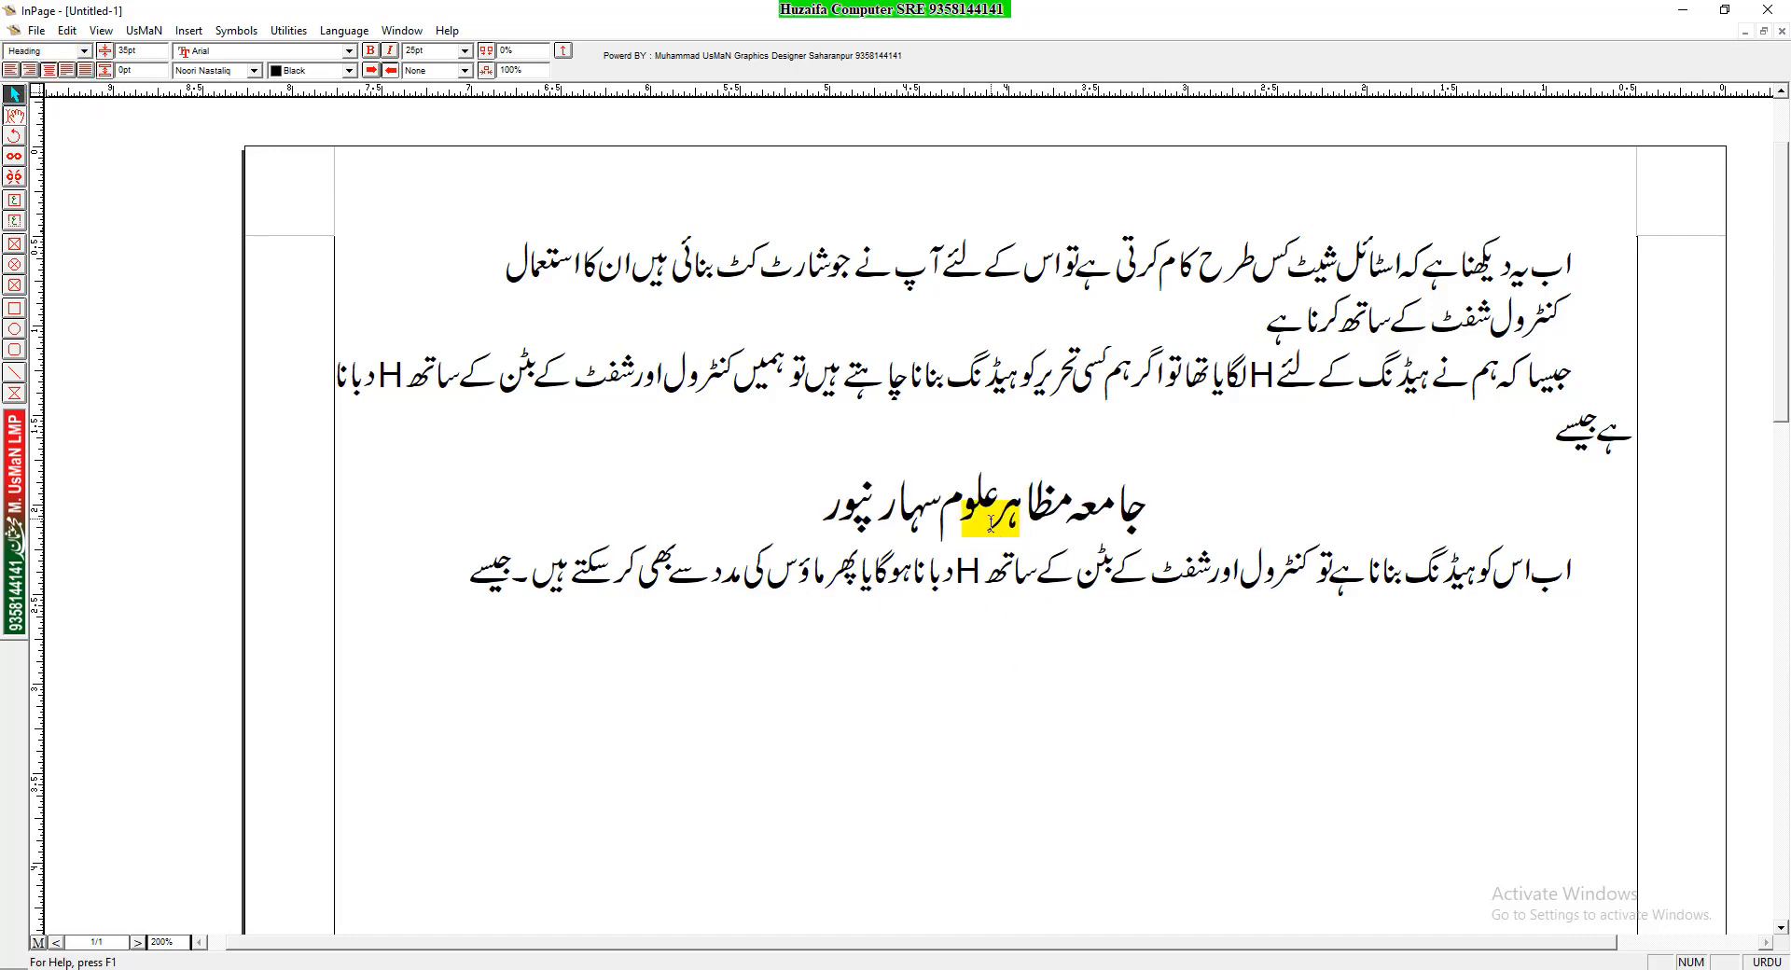
pyautogui.click(67, 30)
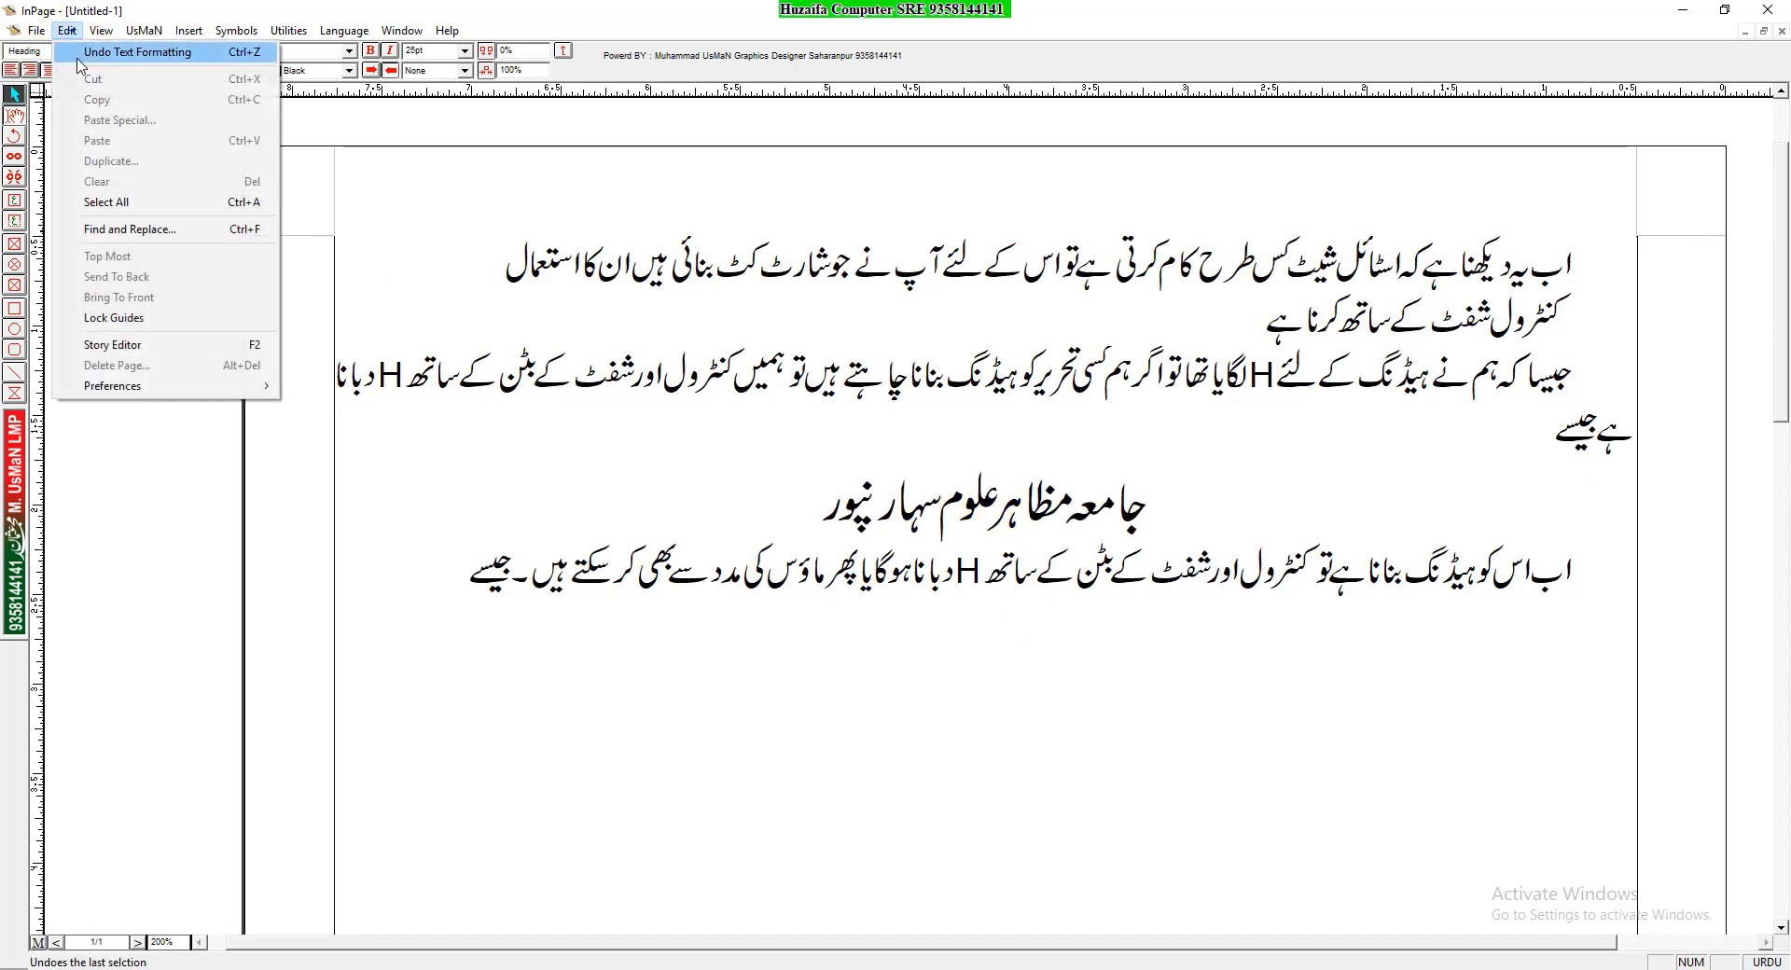
pyautogui.click(87, 52)
# Add a line at the end of the text reading "یہ ماؤس سے ہوا اب کی بورڈ سے"
pyautogui.click(1209, 536)
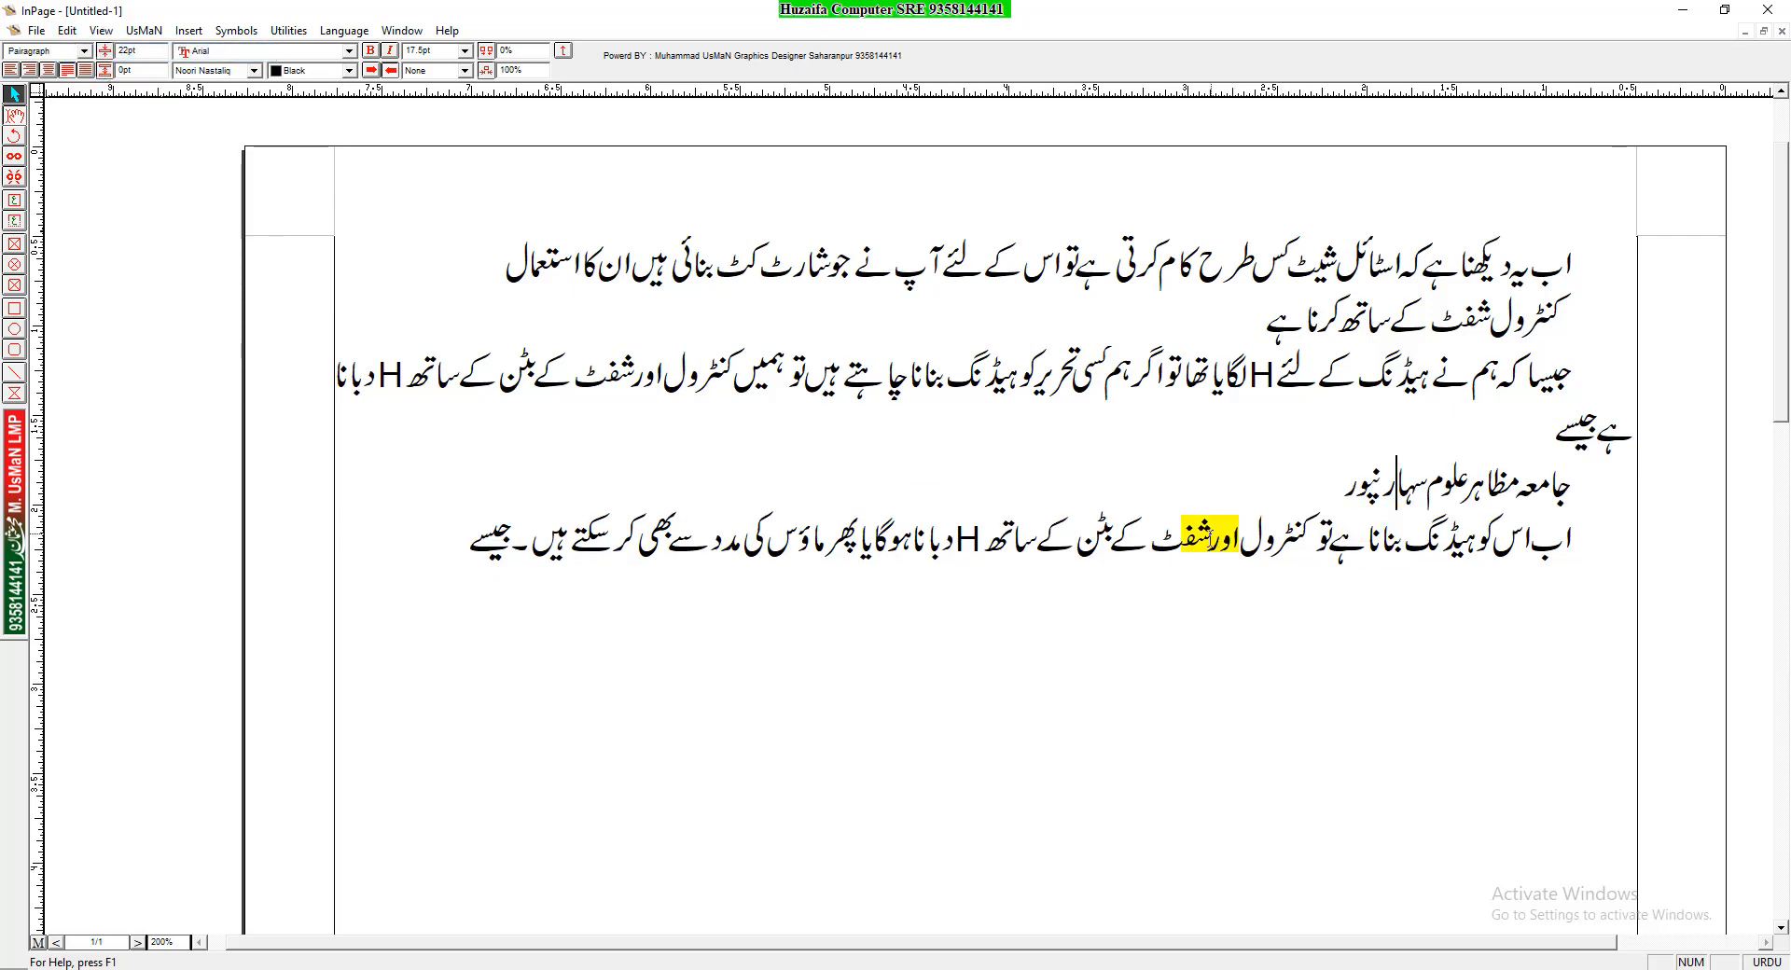
pyautogui.press('Down')
pyautogui.press('Return')
pyautogui.write('یہ ماو')
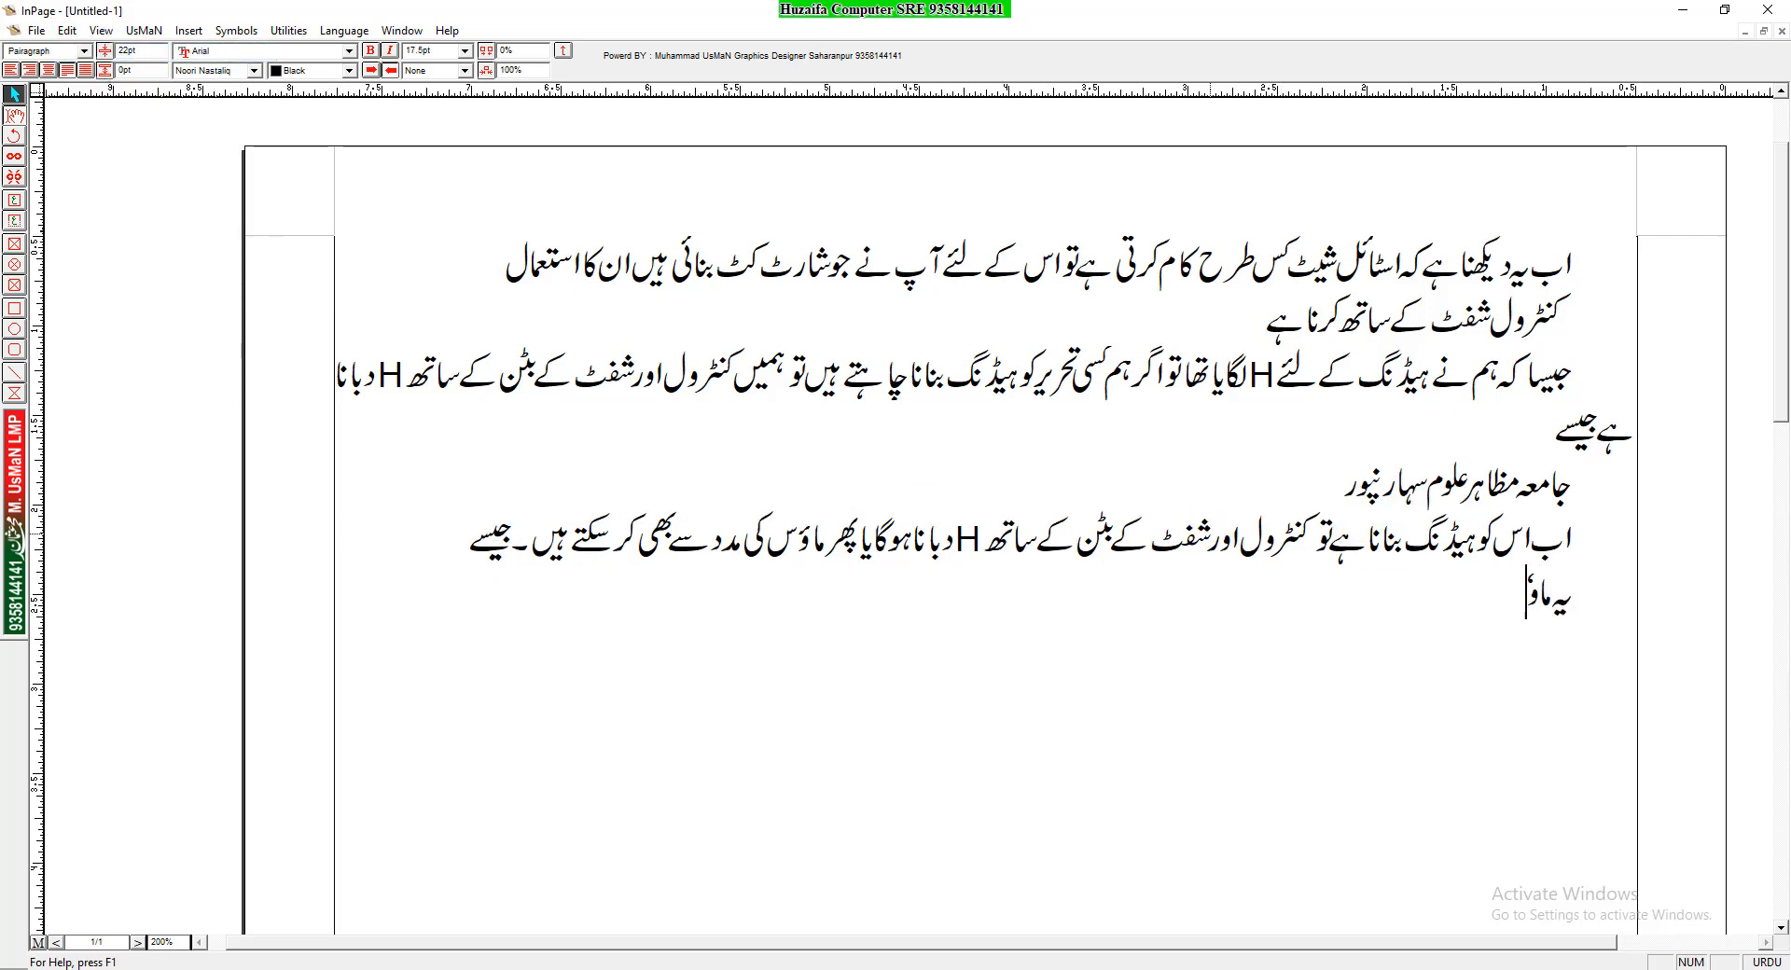
pyautogui.write('س سے ہوا ا')
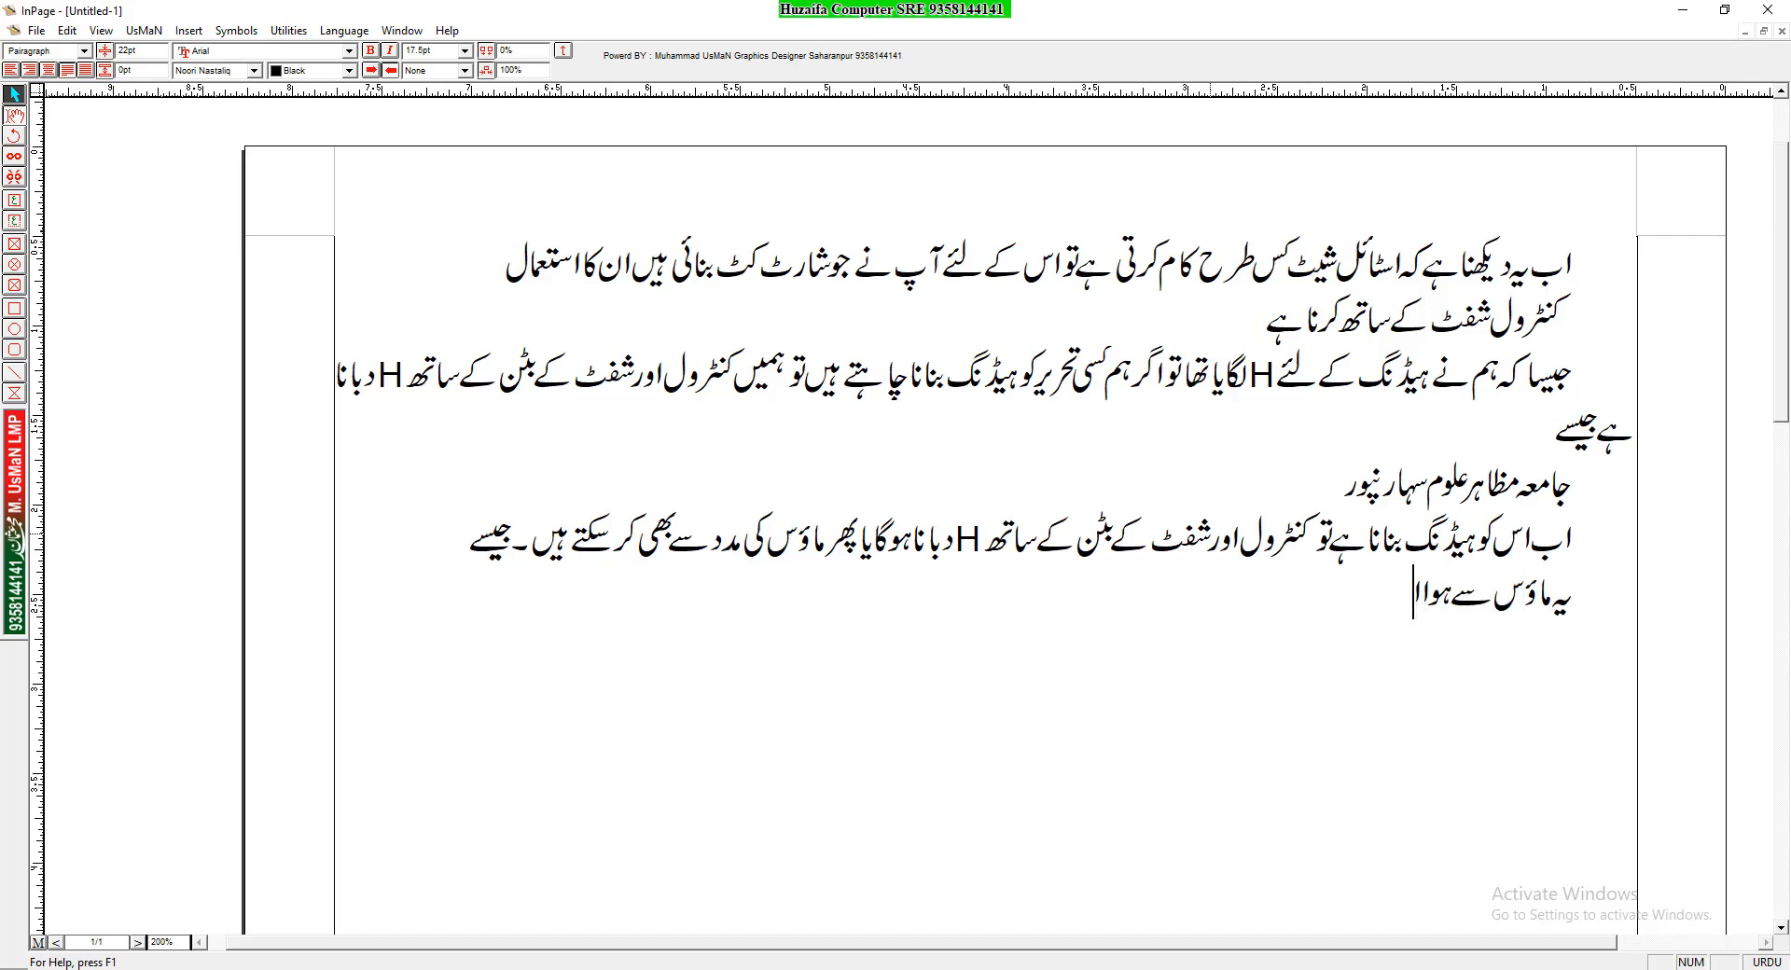
pyautogui.write('ب کی بورڈ سے')
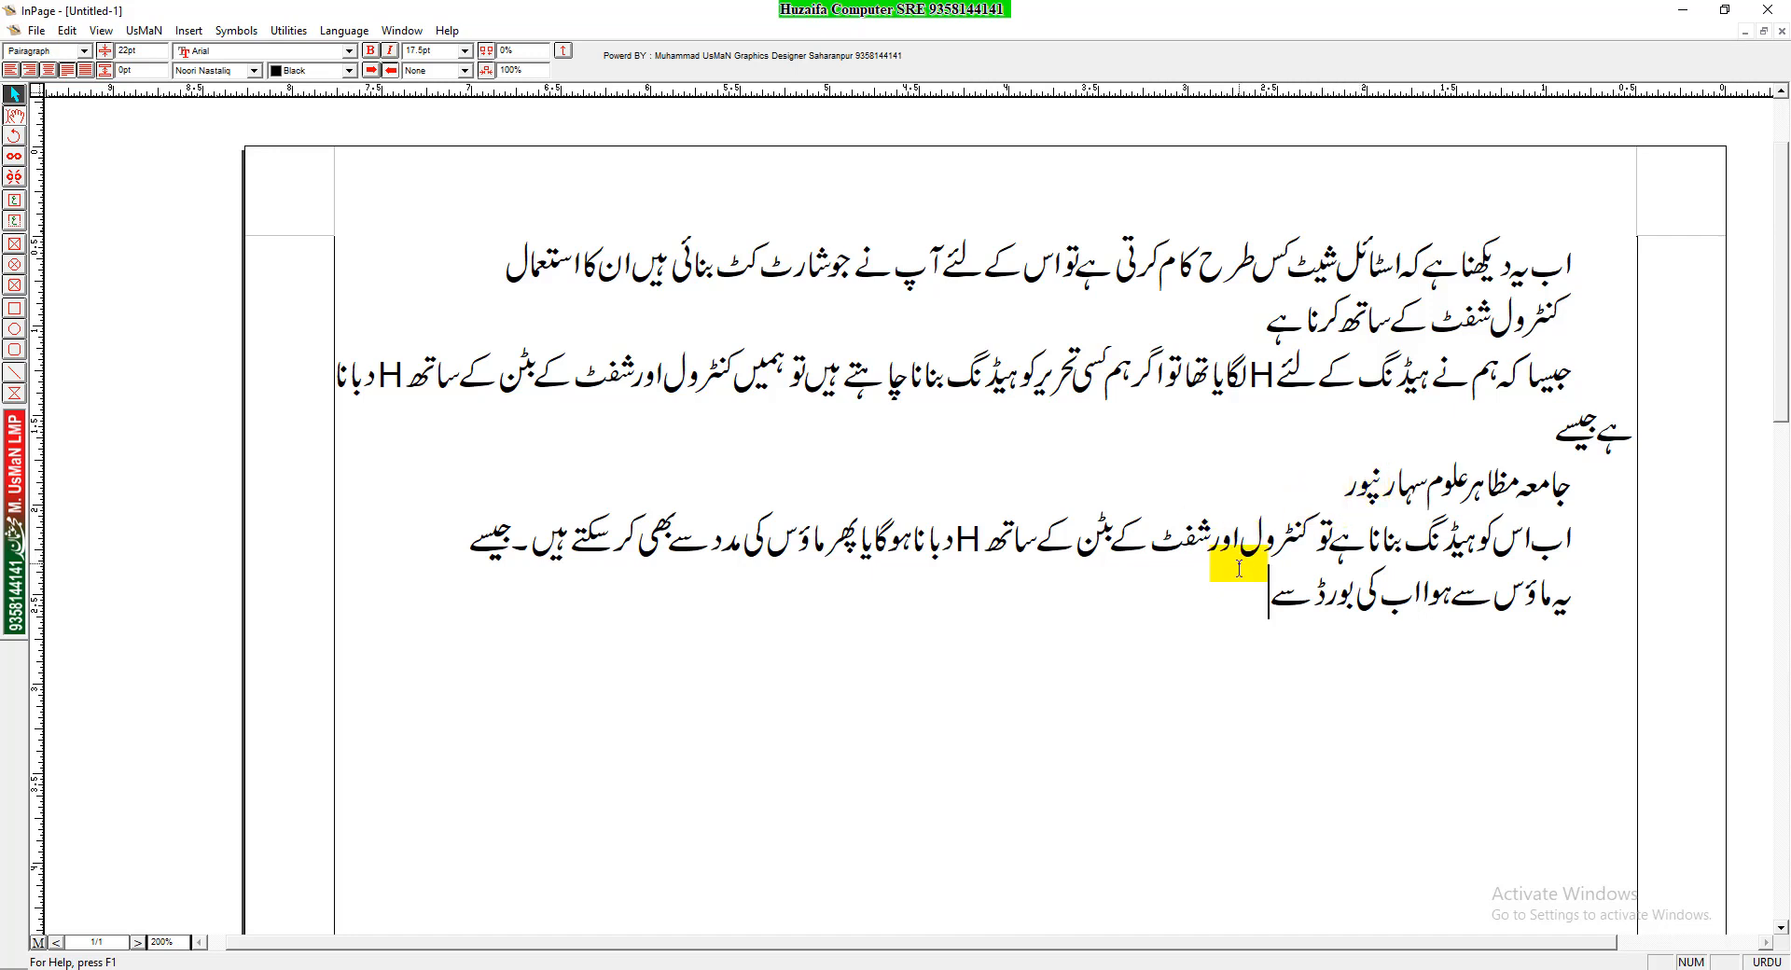
# Make the line "جامعہ مظاہر علوم سہارنپور" a Heading
pyautogui.click(1294, 464)
pyautogui.hotkey('ctrl', 'shift', 'h')
# Start a new line at the end of the text with "اسی طرح سب سائڈ ہیڈنگ کے لئے"
pyautogui.click(1211, 620)
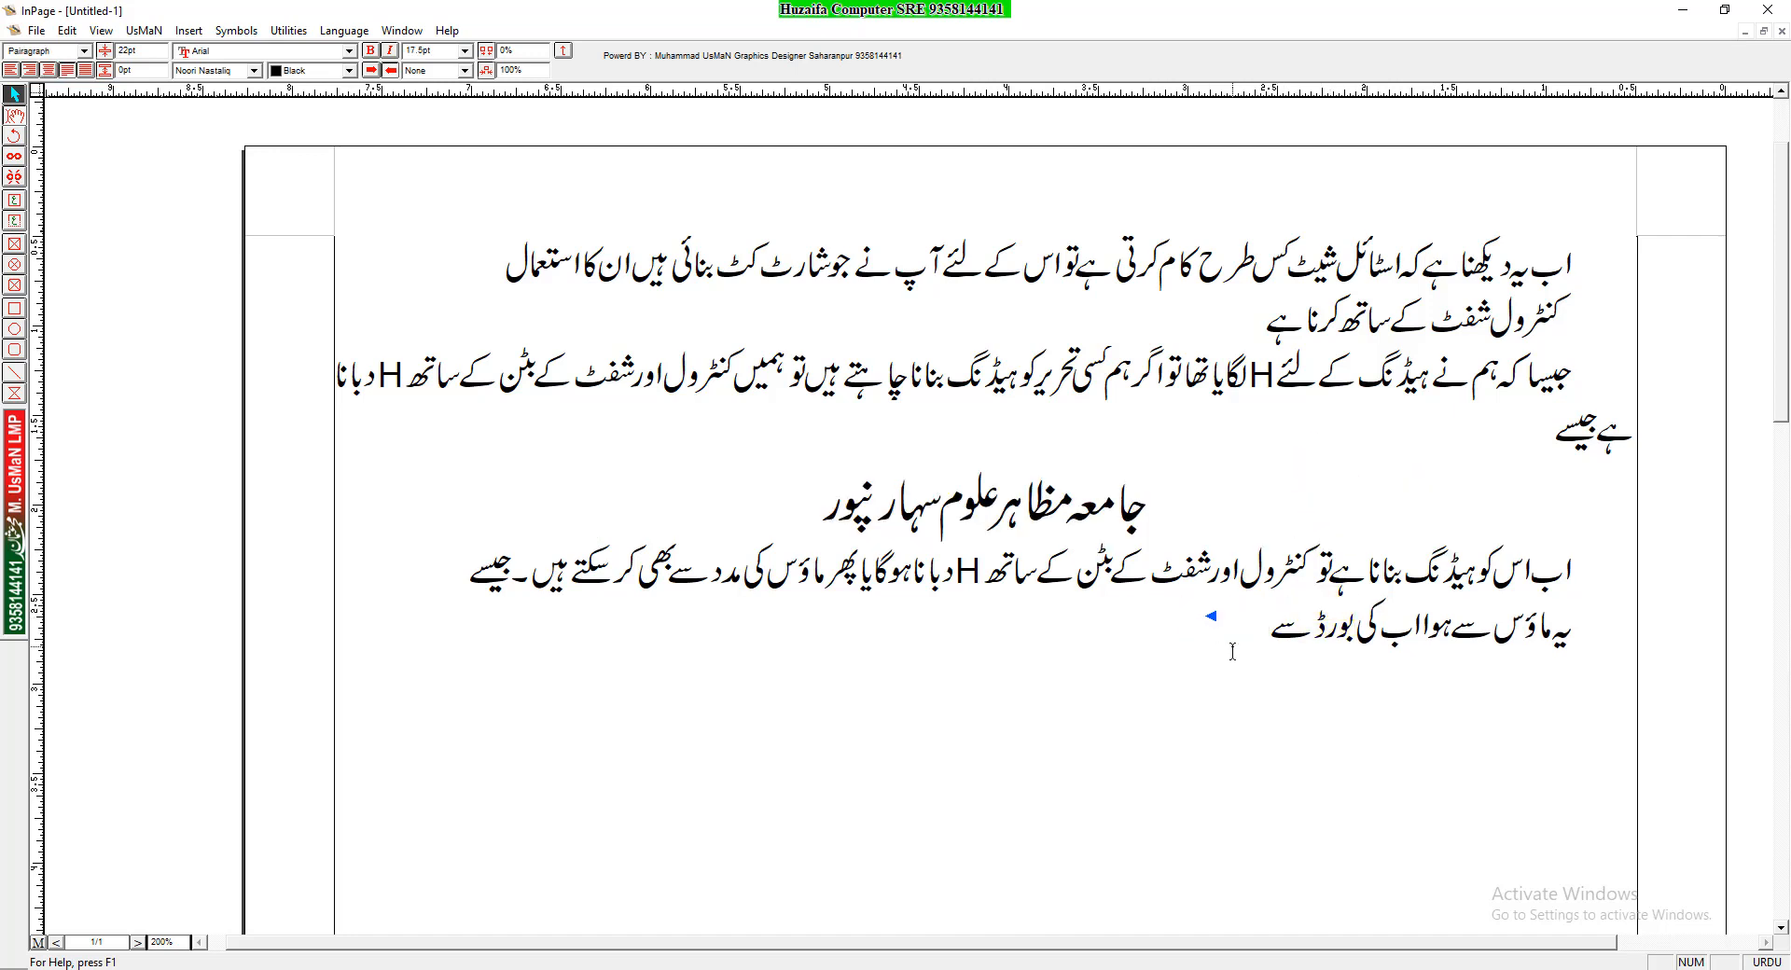
pyautogui.press('Return')
pyautogui.write('اسی طرح سب ہیڈنگ')
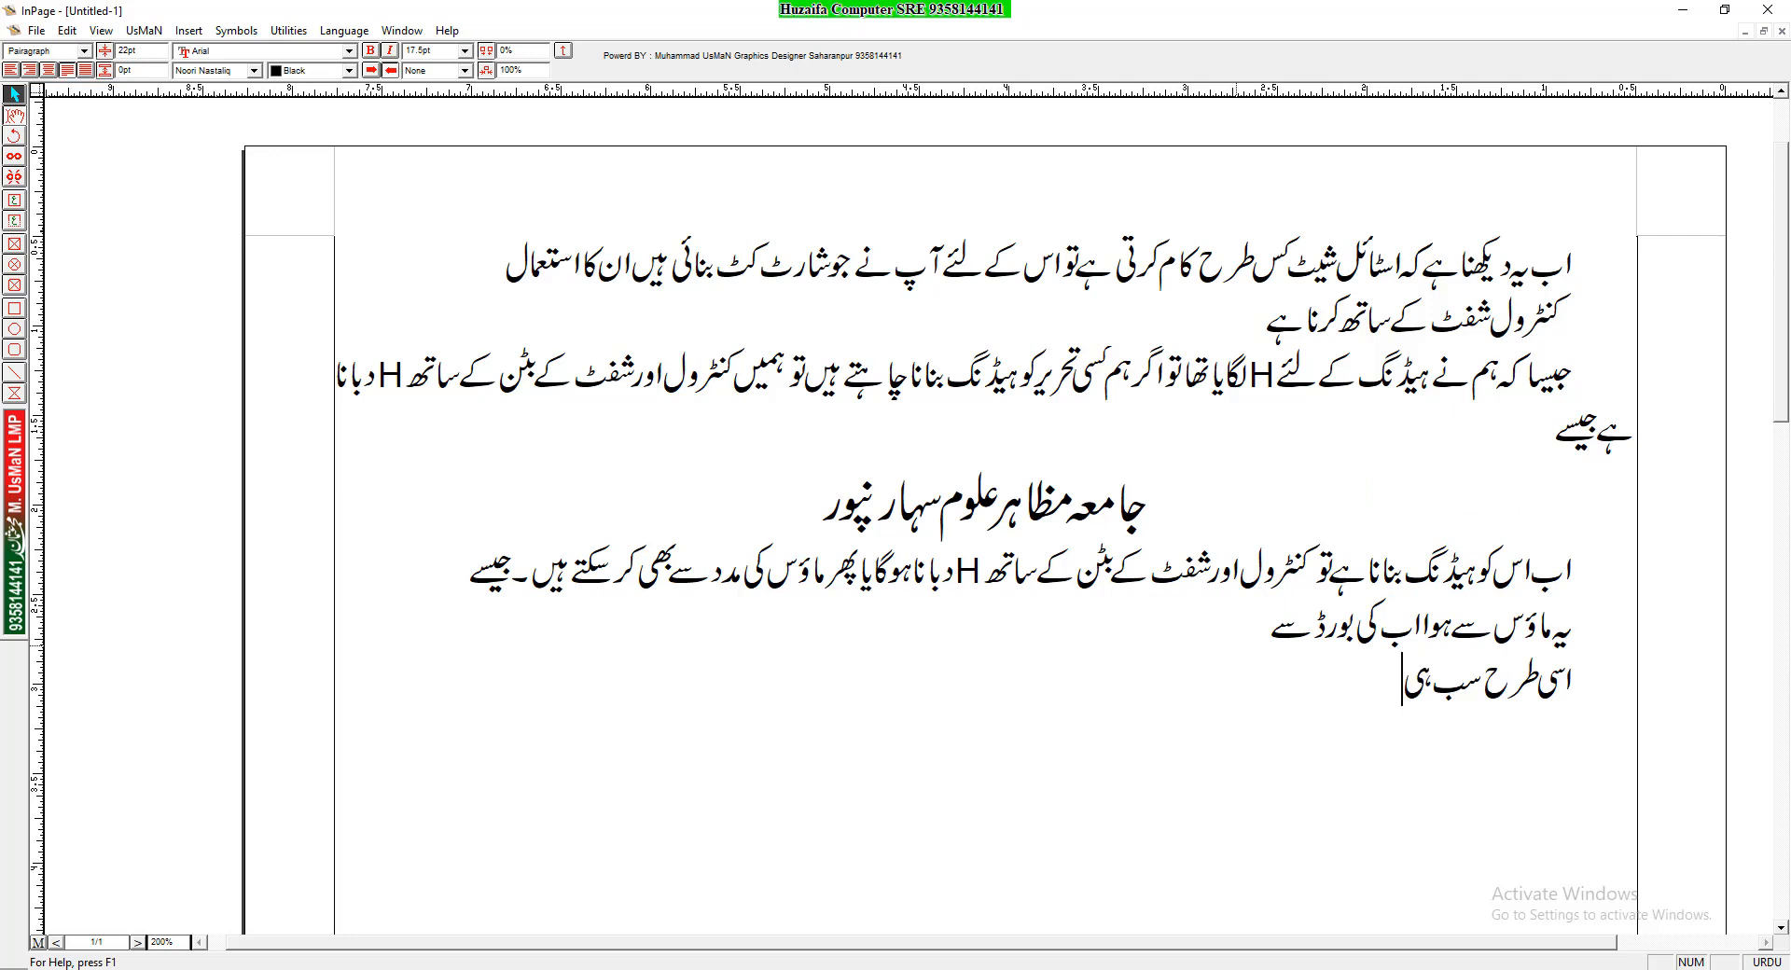
pyautogui.press('BackSpace')
pyautogui.press('BackSpace')
pyautogui.press('BackSpace')
pyautogui.press('BackSpace')
pyautogui.press('BackSpace')
pyautogui.press('BackSpace')
pyautogui.write('سائڈ ہن')
pyautogui.write('یڈ')
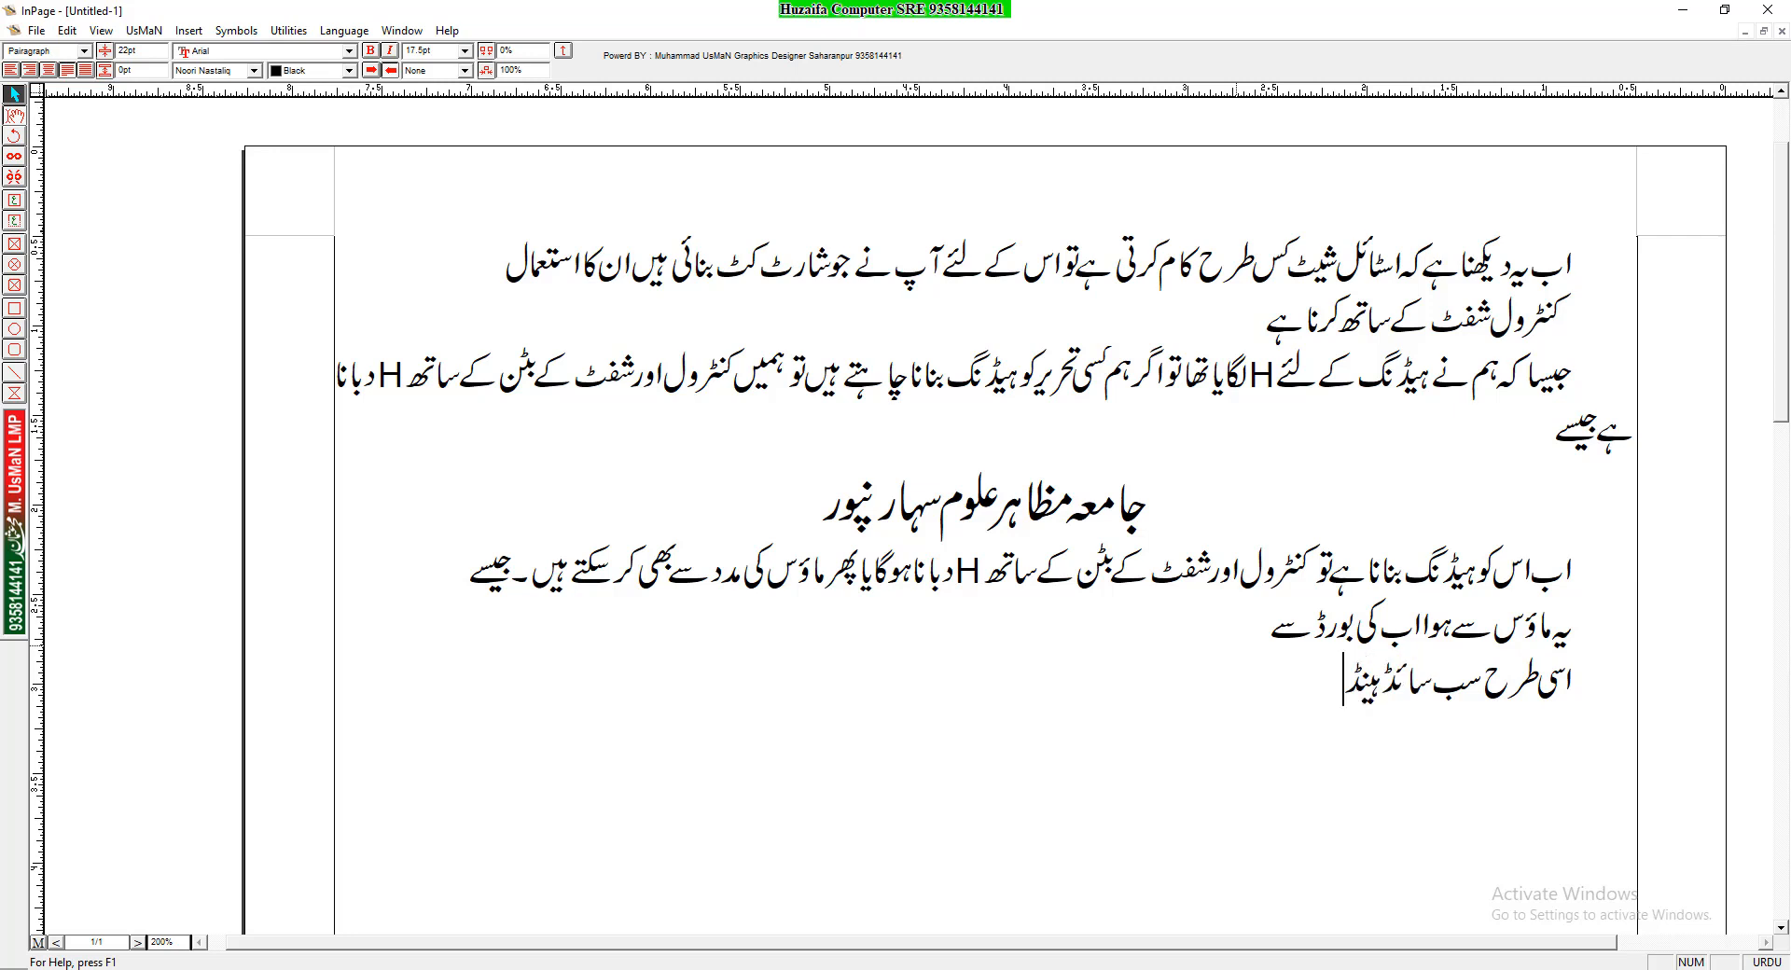
pyautogui.press('BackSpace')
pyautogui.press('BackSpace')
pyautogui.press('BackSpace')
pyautogui.write('یڈنگ کے لئے')
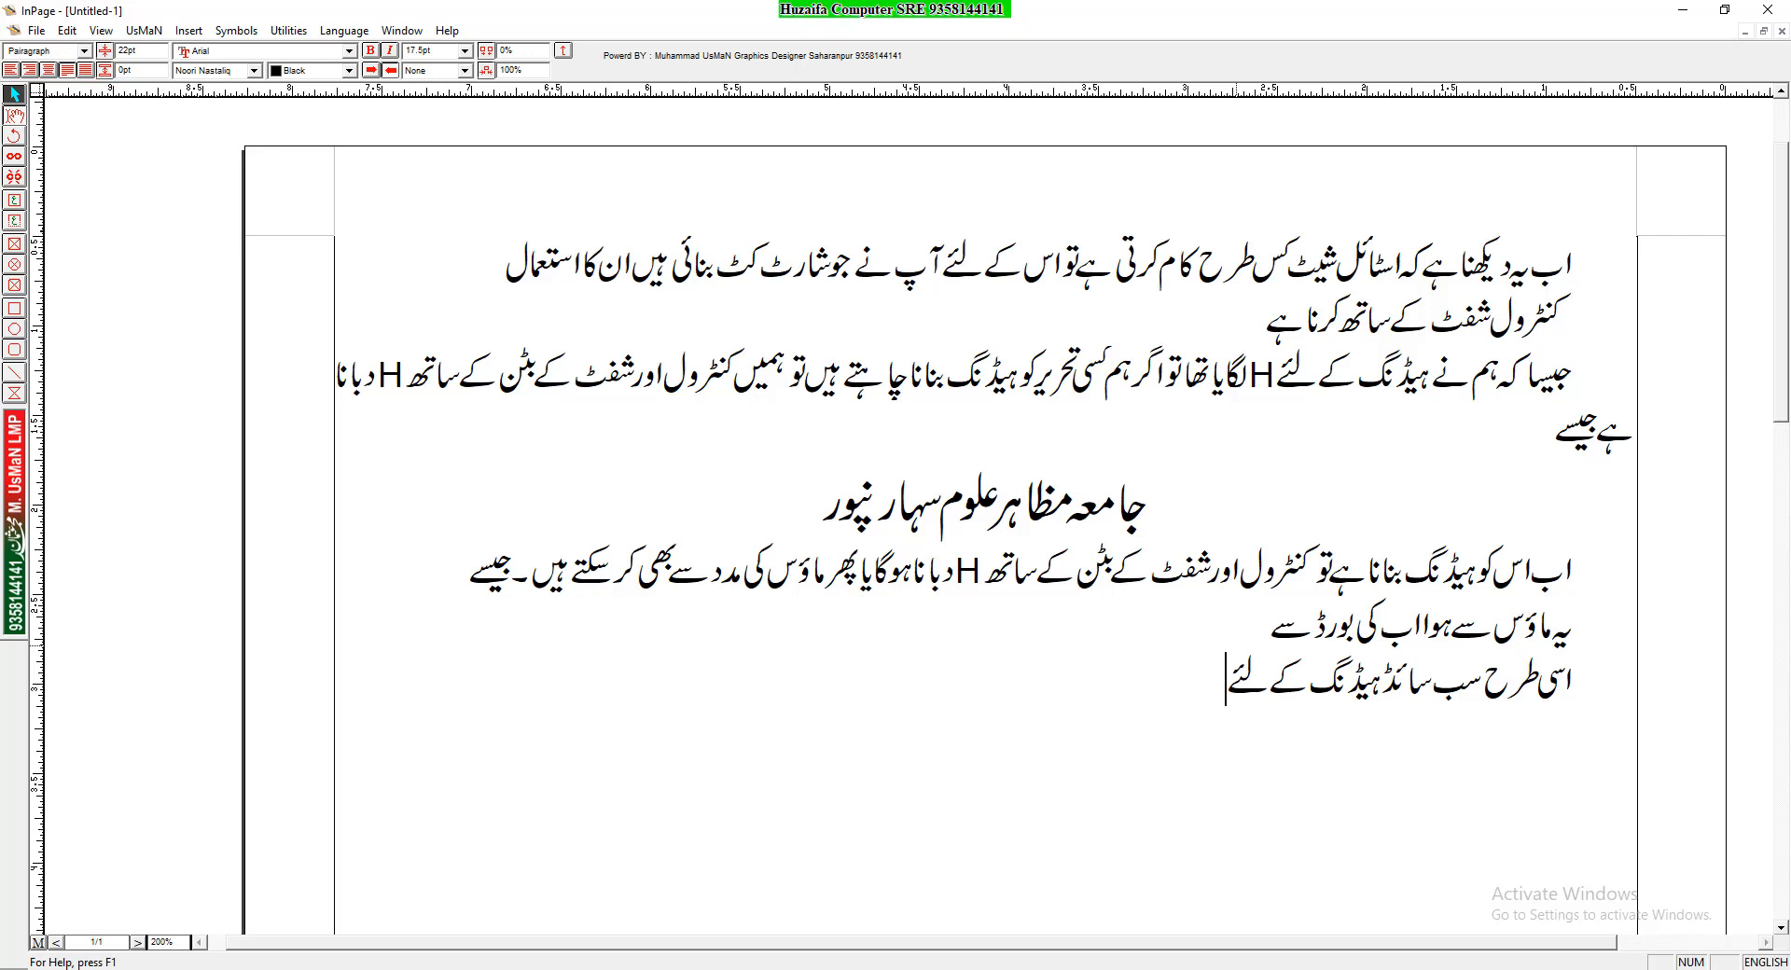
# Complete the last line with an English S followed by the Urdu words "ہے جیسے"
pyautogui.write('S in')
pyautogui.press('BackSpace')
pyautogui.press('BackSpace')
pyautogui.press('BackSpace')
pyautogui.write('ہے جیسے')
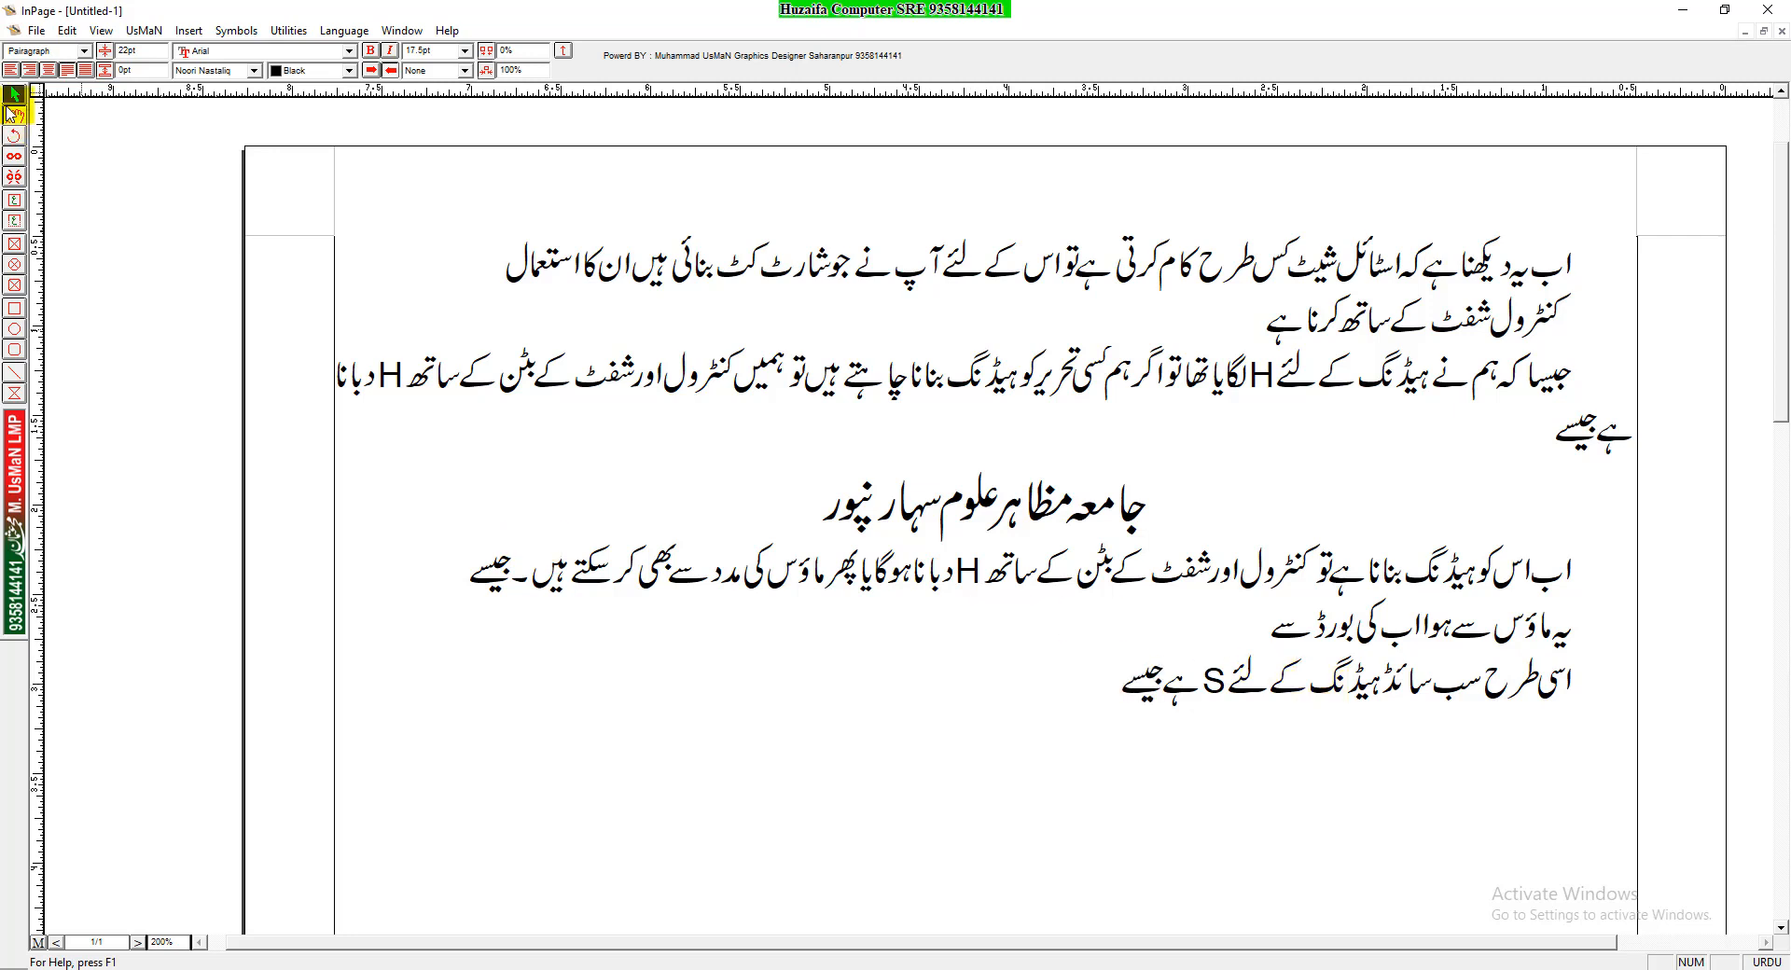
# Apply the Sub Right Side Heading style to the last line and to the line directly above it
pyautogui.click(84, 50)
pyautogui.click(40, 90)
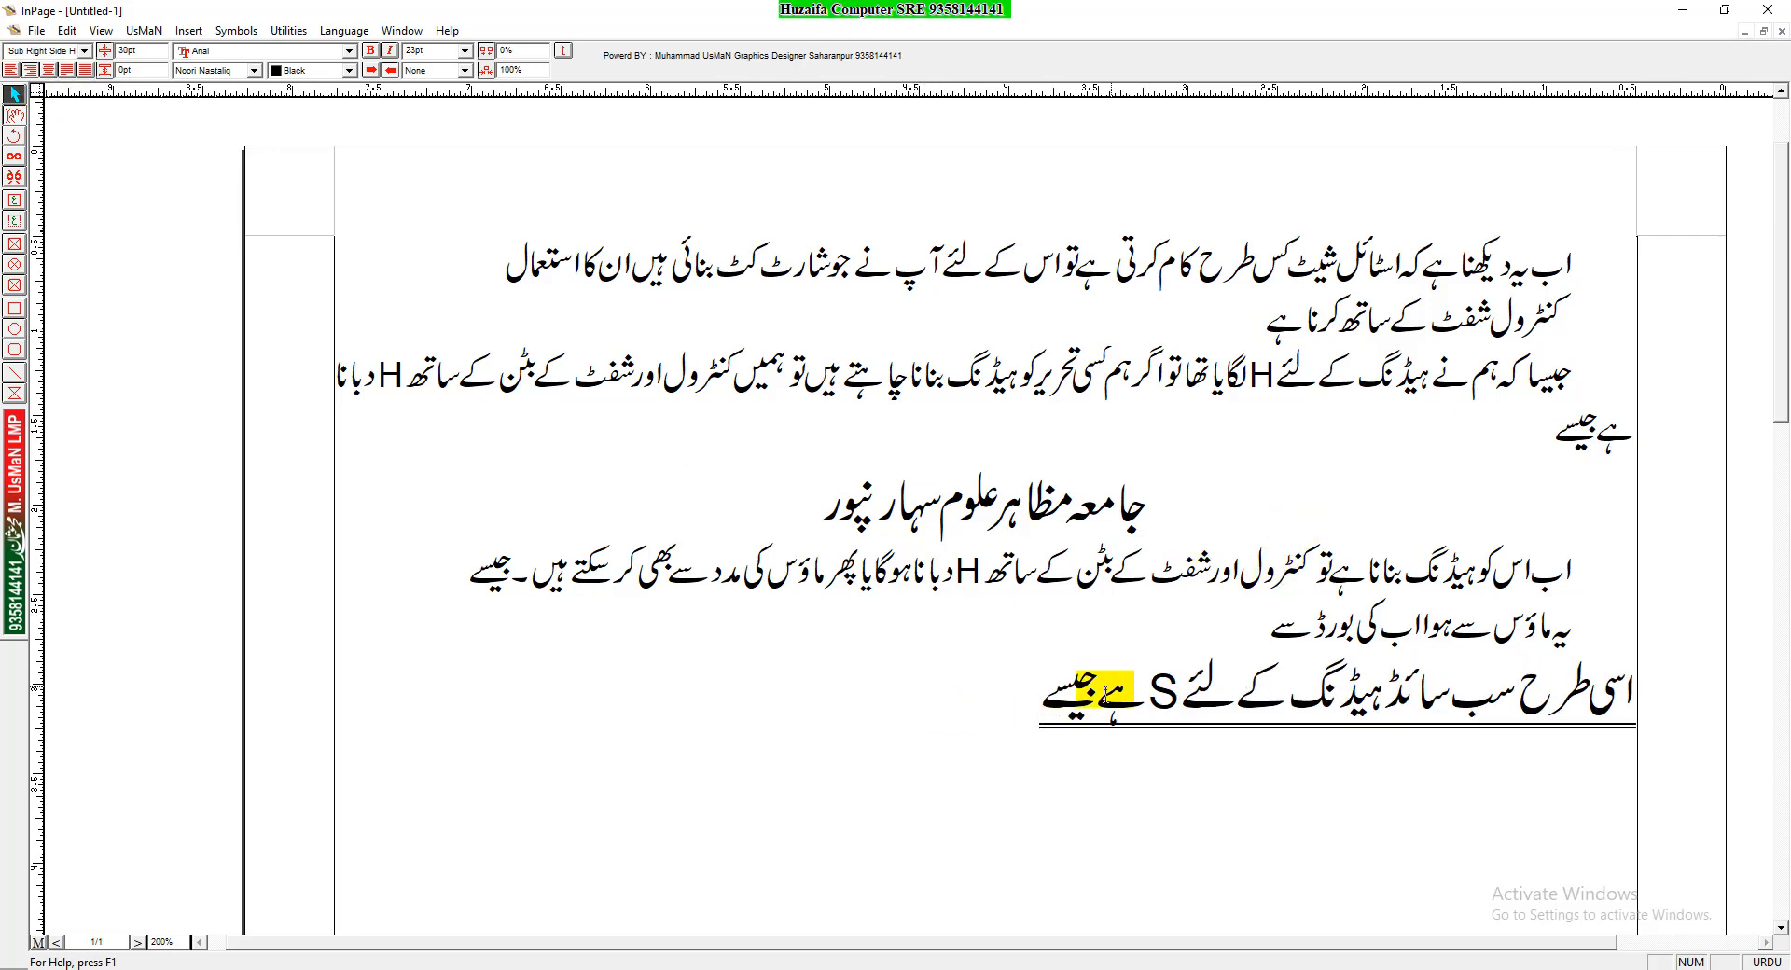
pyautogui.click(1191, 617)
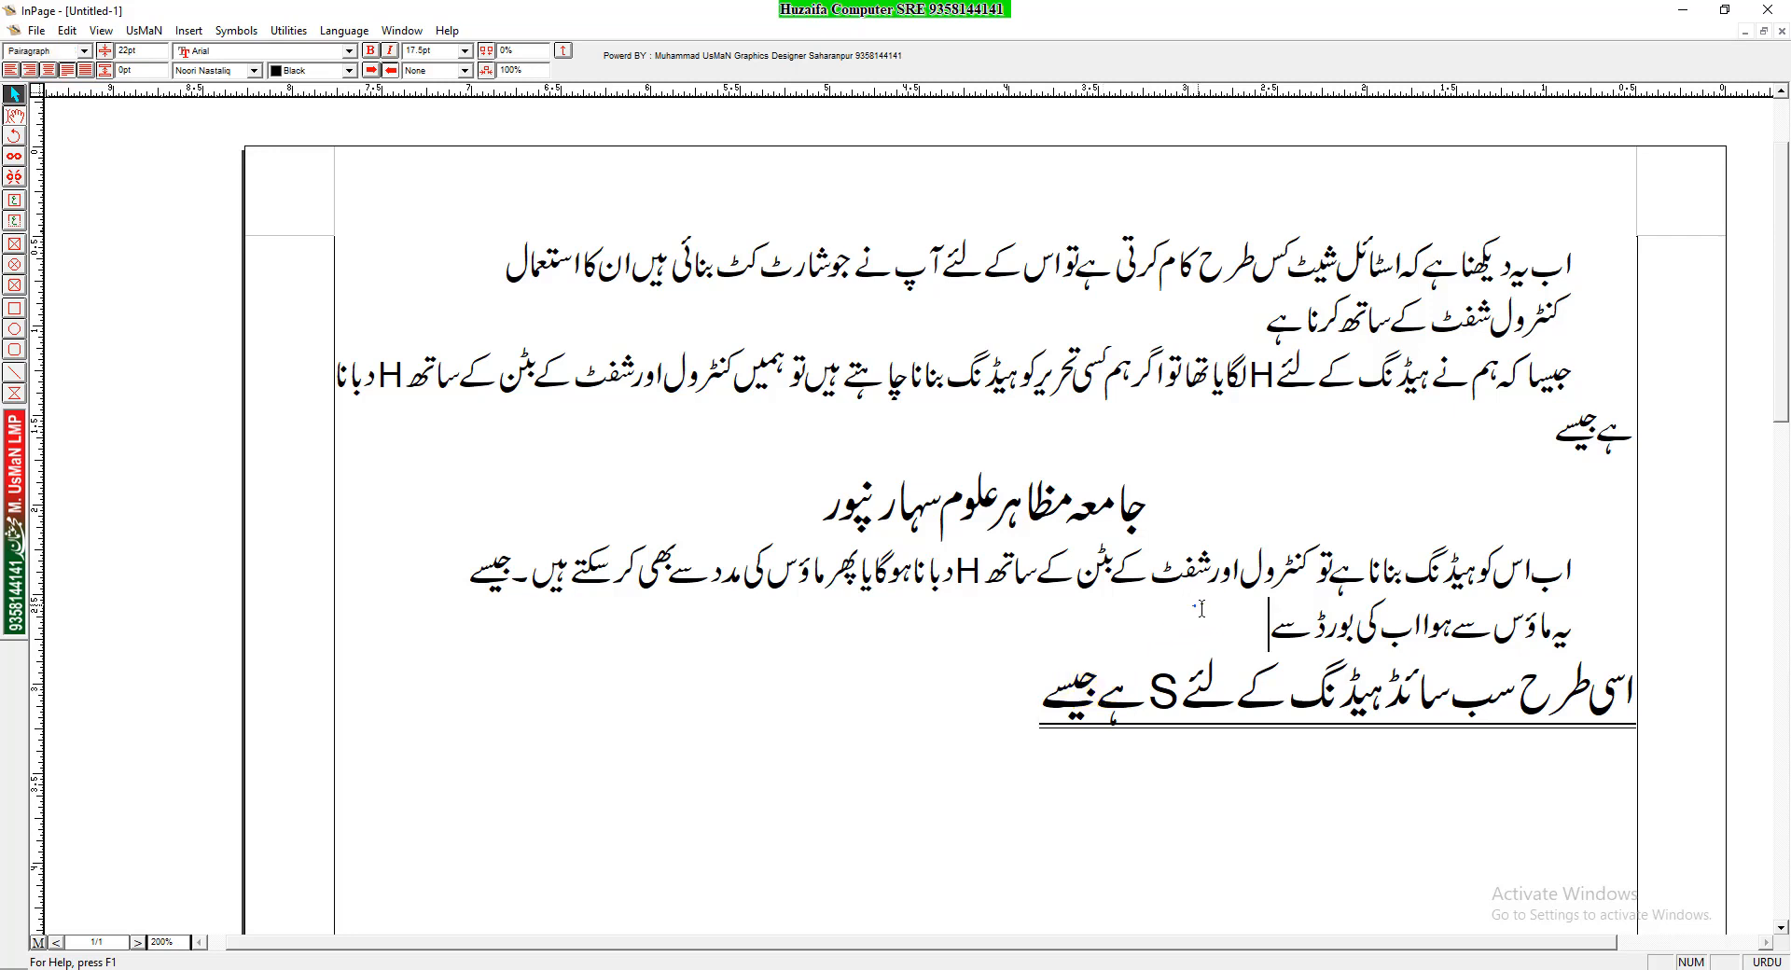
pyautogui.click(59, 51)
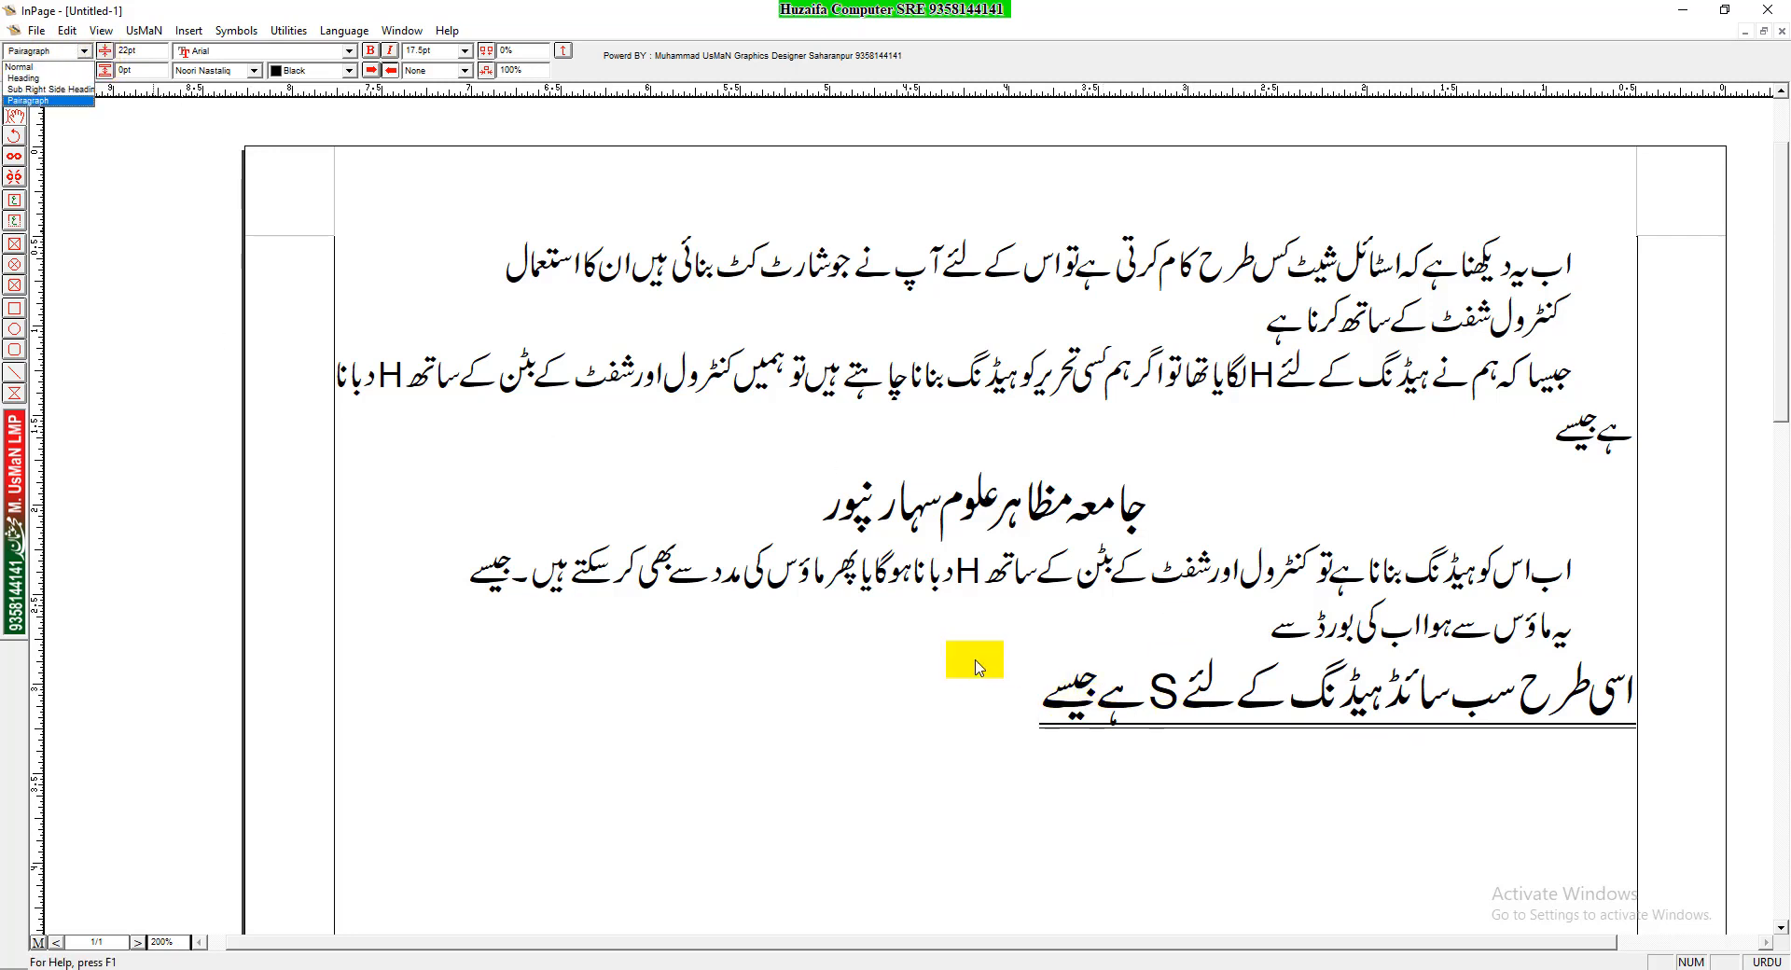
pyautogui.click(973, 660)
pyautogui.click(986, 634)
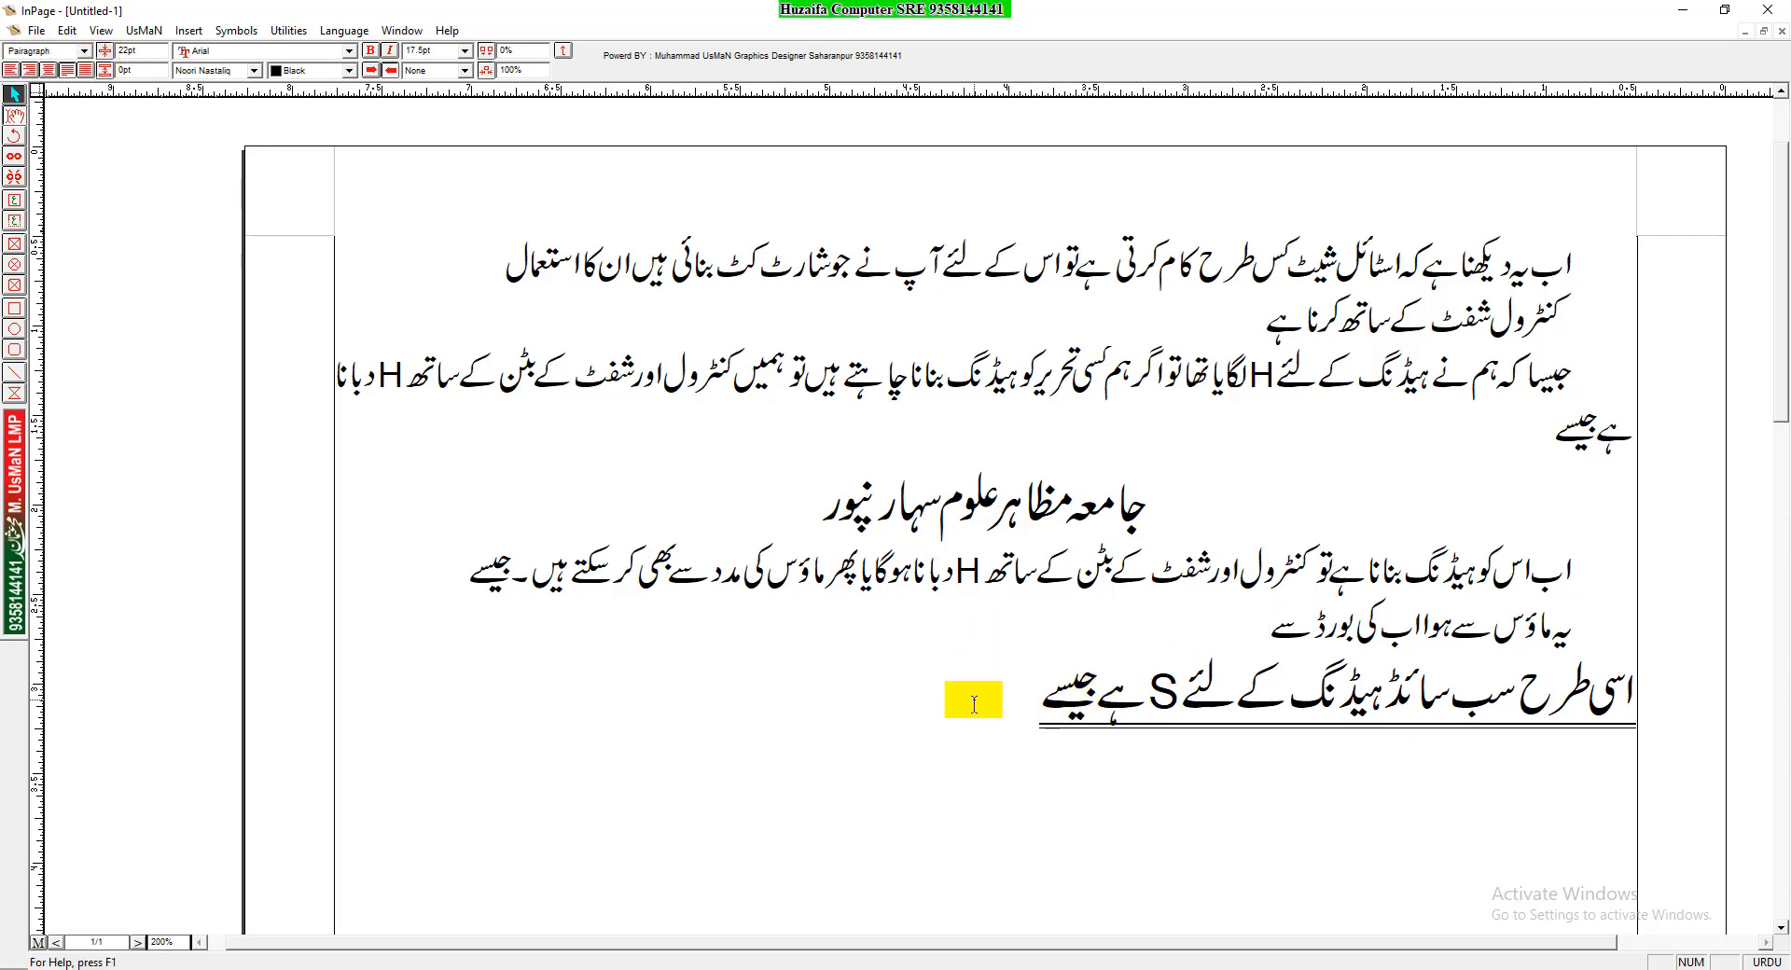
pyautogui.click(44, 53)
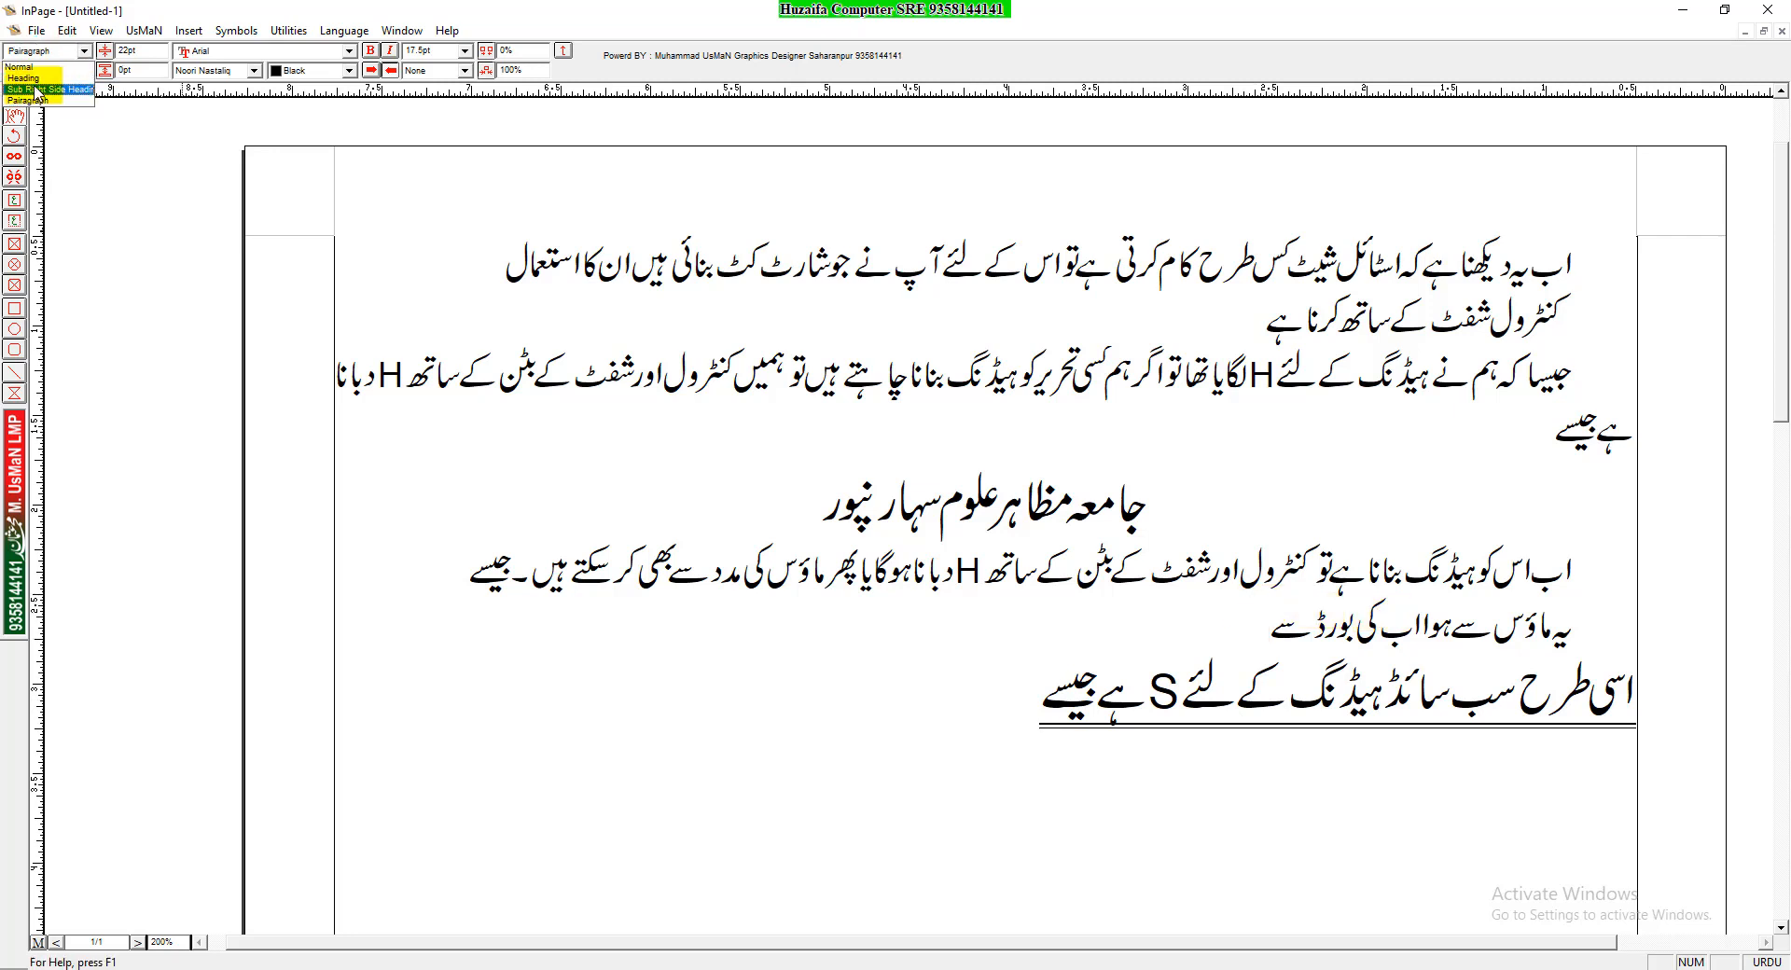
pyautogui.click(35, 89)
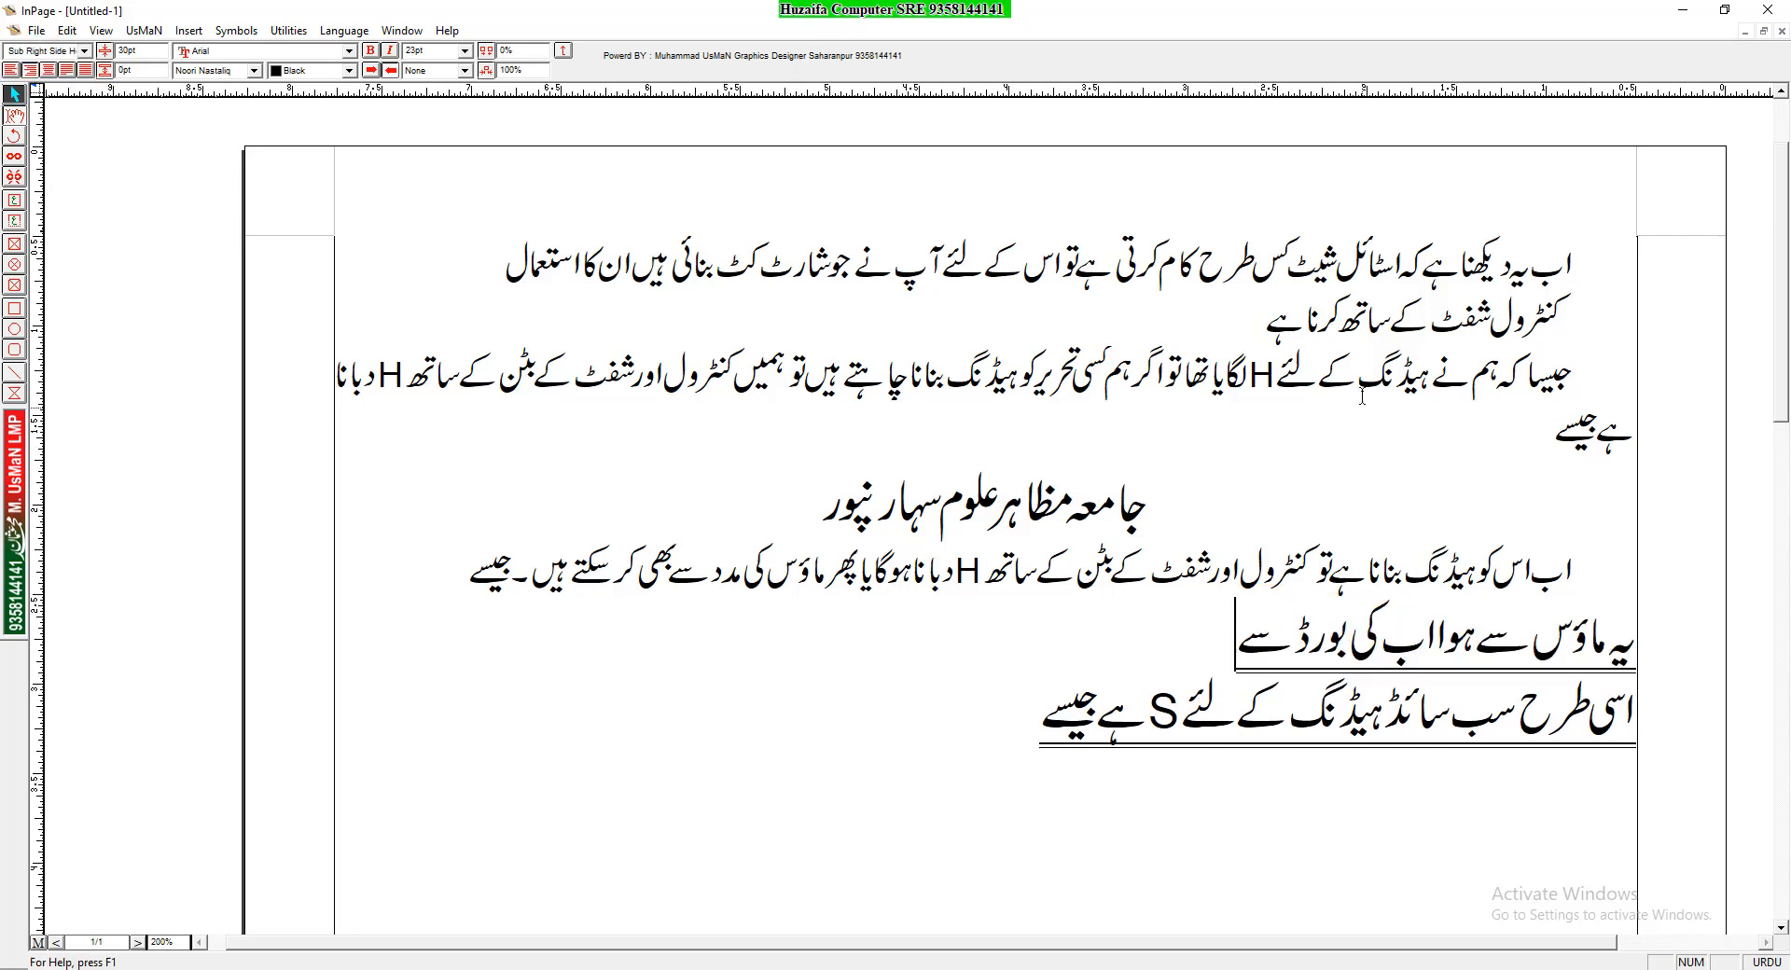
# Apply the Sub Right Side Heading style to the line "کنٹرول شفٹ کے ساتھ کرنا ہے" near the page top
pyautogui.click(1337, 585)
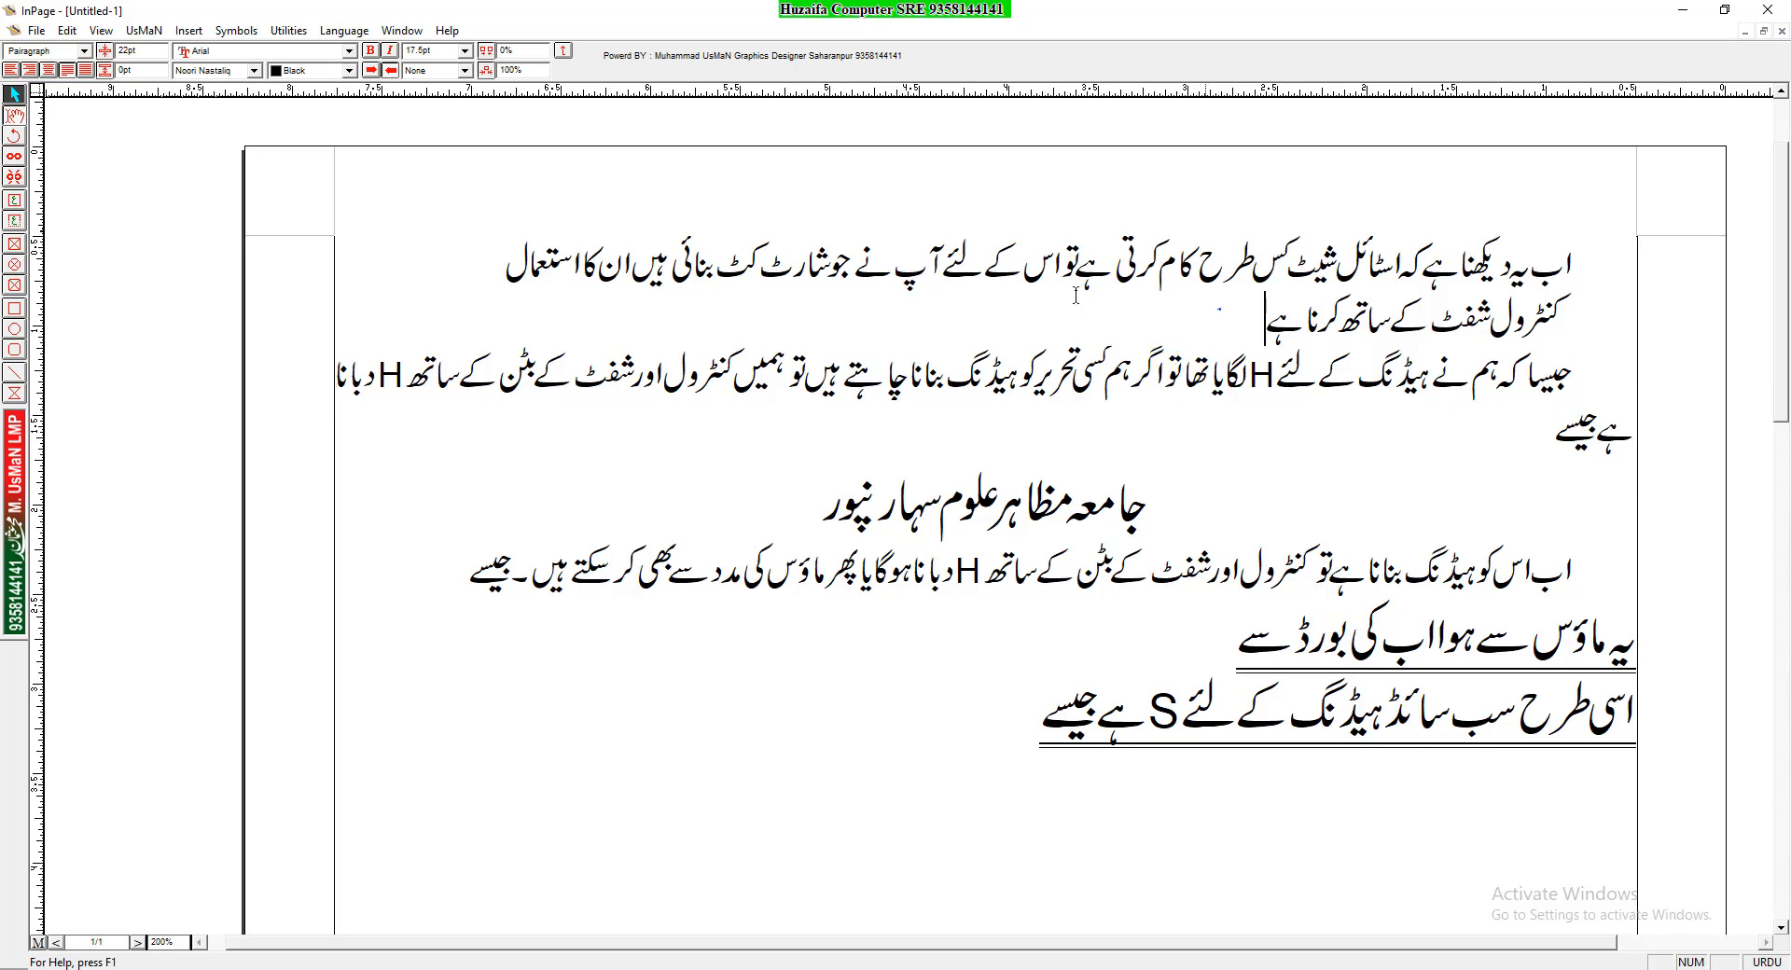
pyautogui.click(47, 51)
pyautogui.click(52, 89)
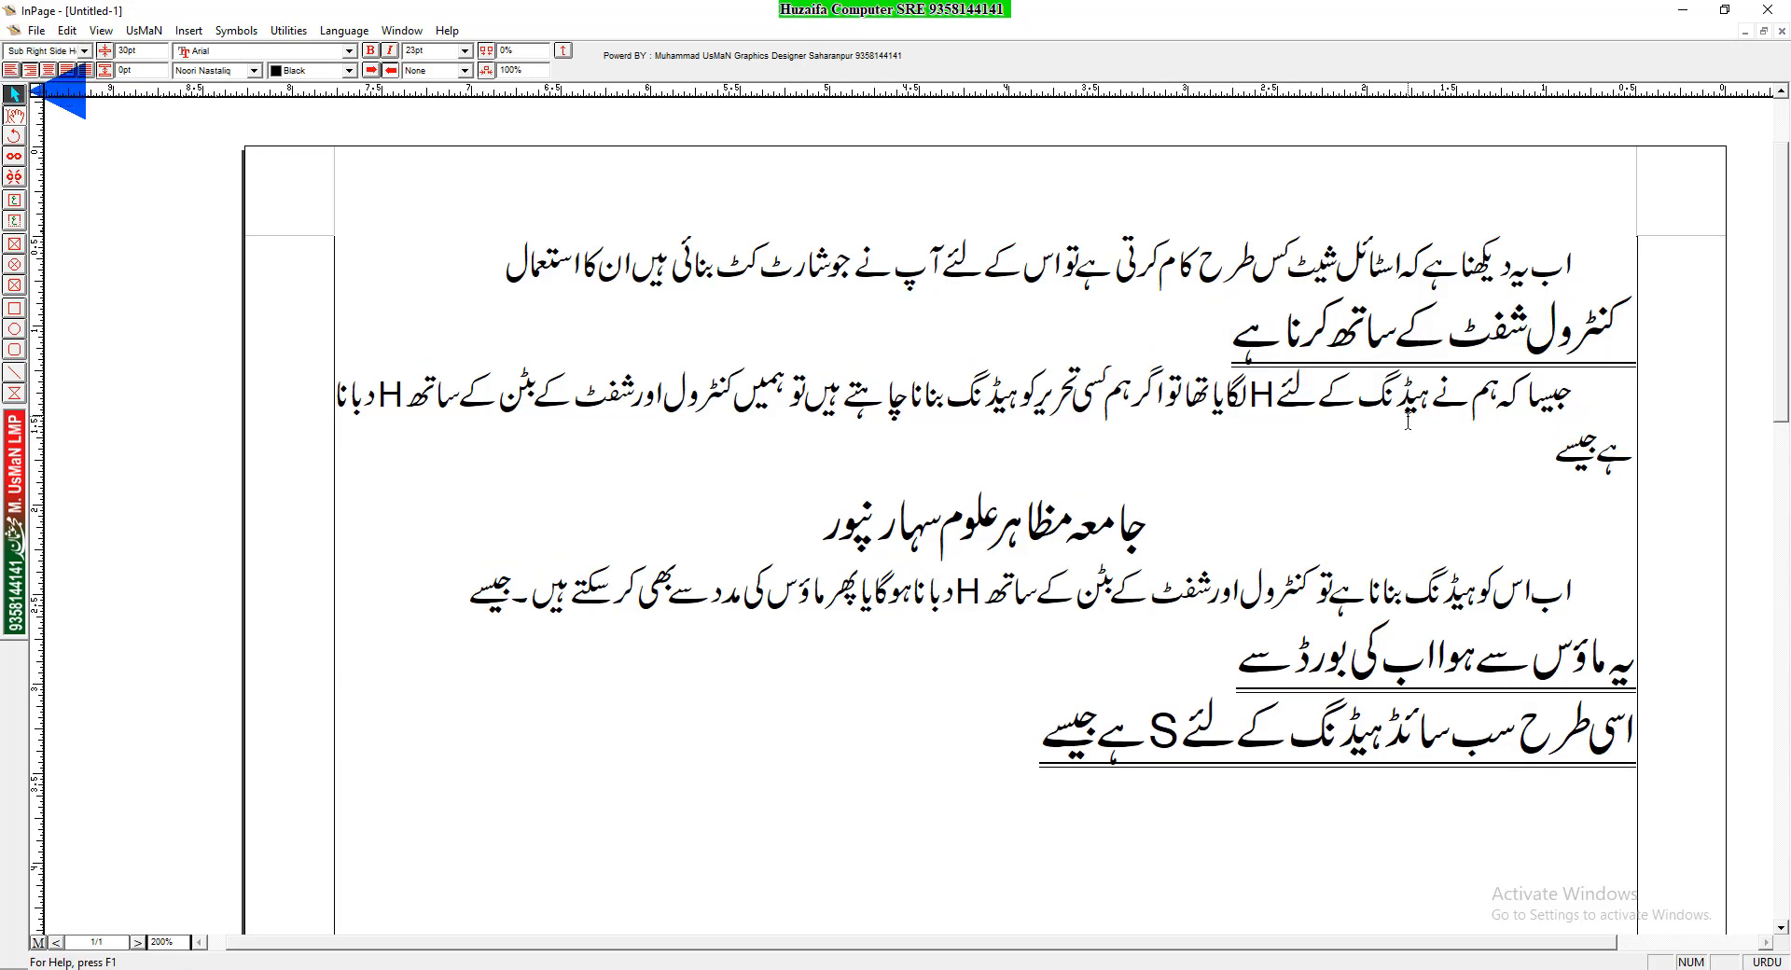
pyautogui.click(1264, 403)
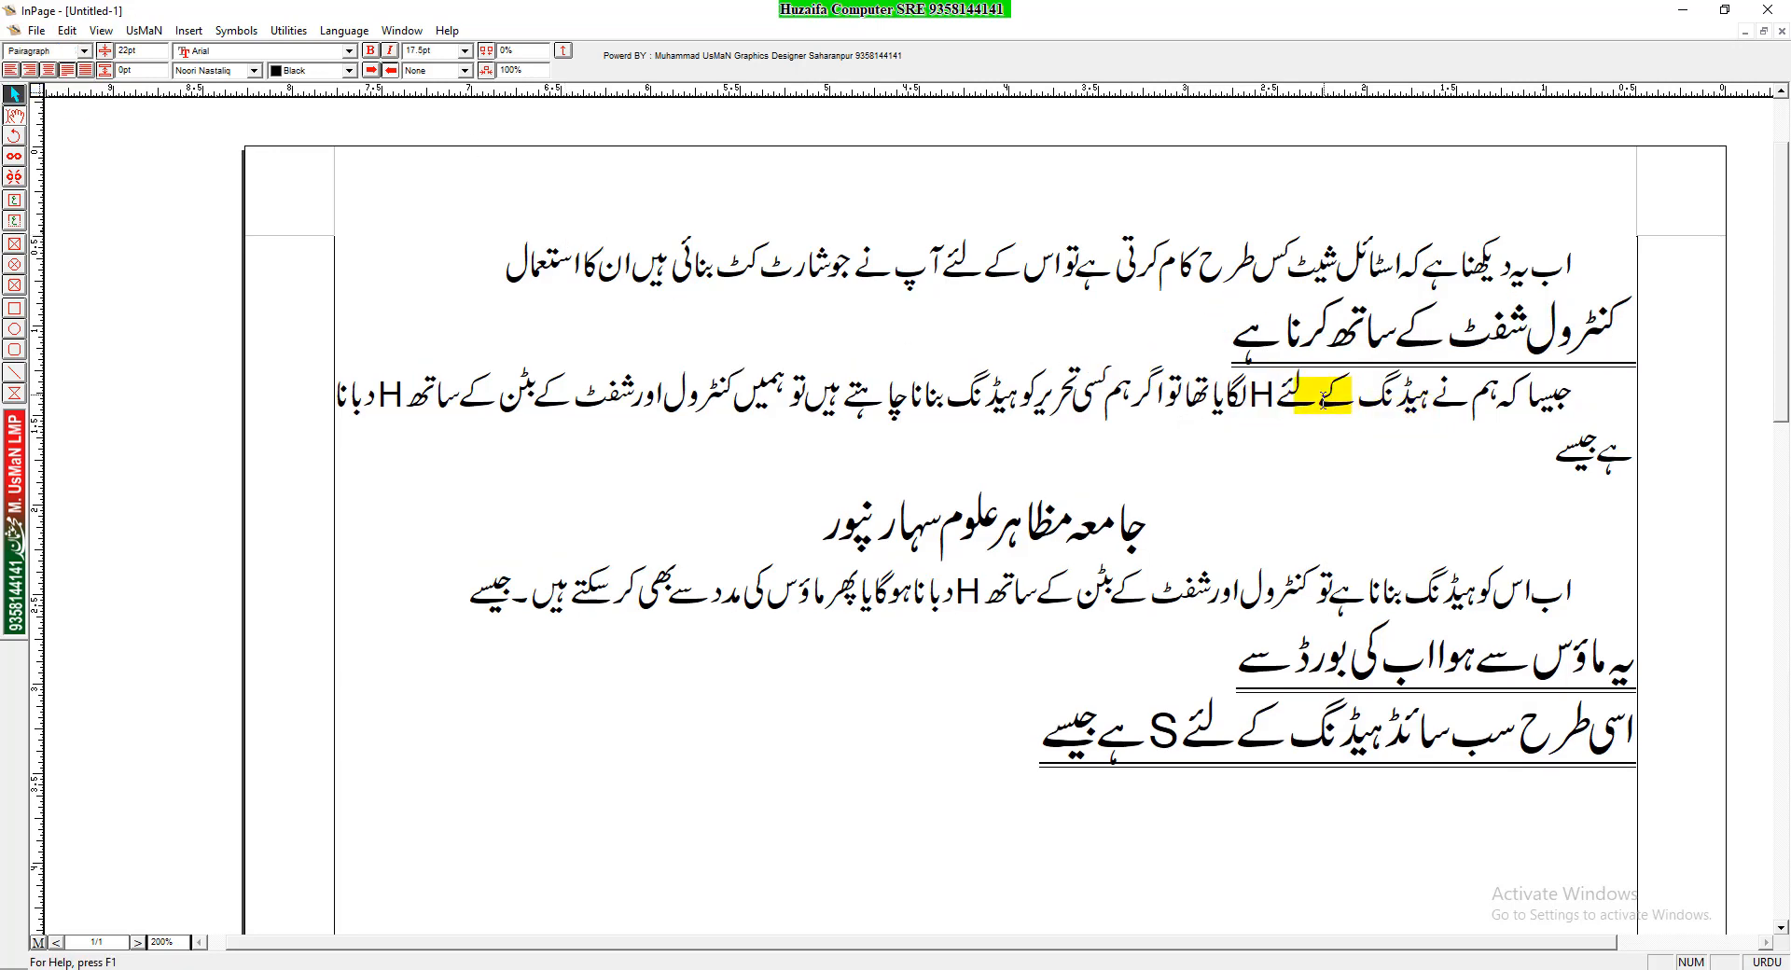
# Start a new line at the end of the text with "اسی طرح کسی تحریر کو پیراگراف میں تبدیل کرناہے تو"
pyautogui.click(932, 733)
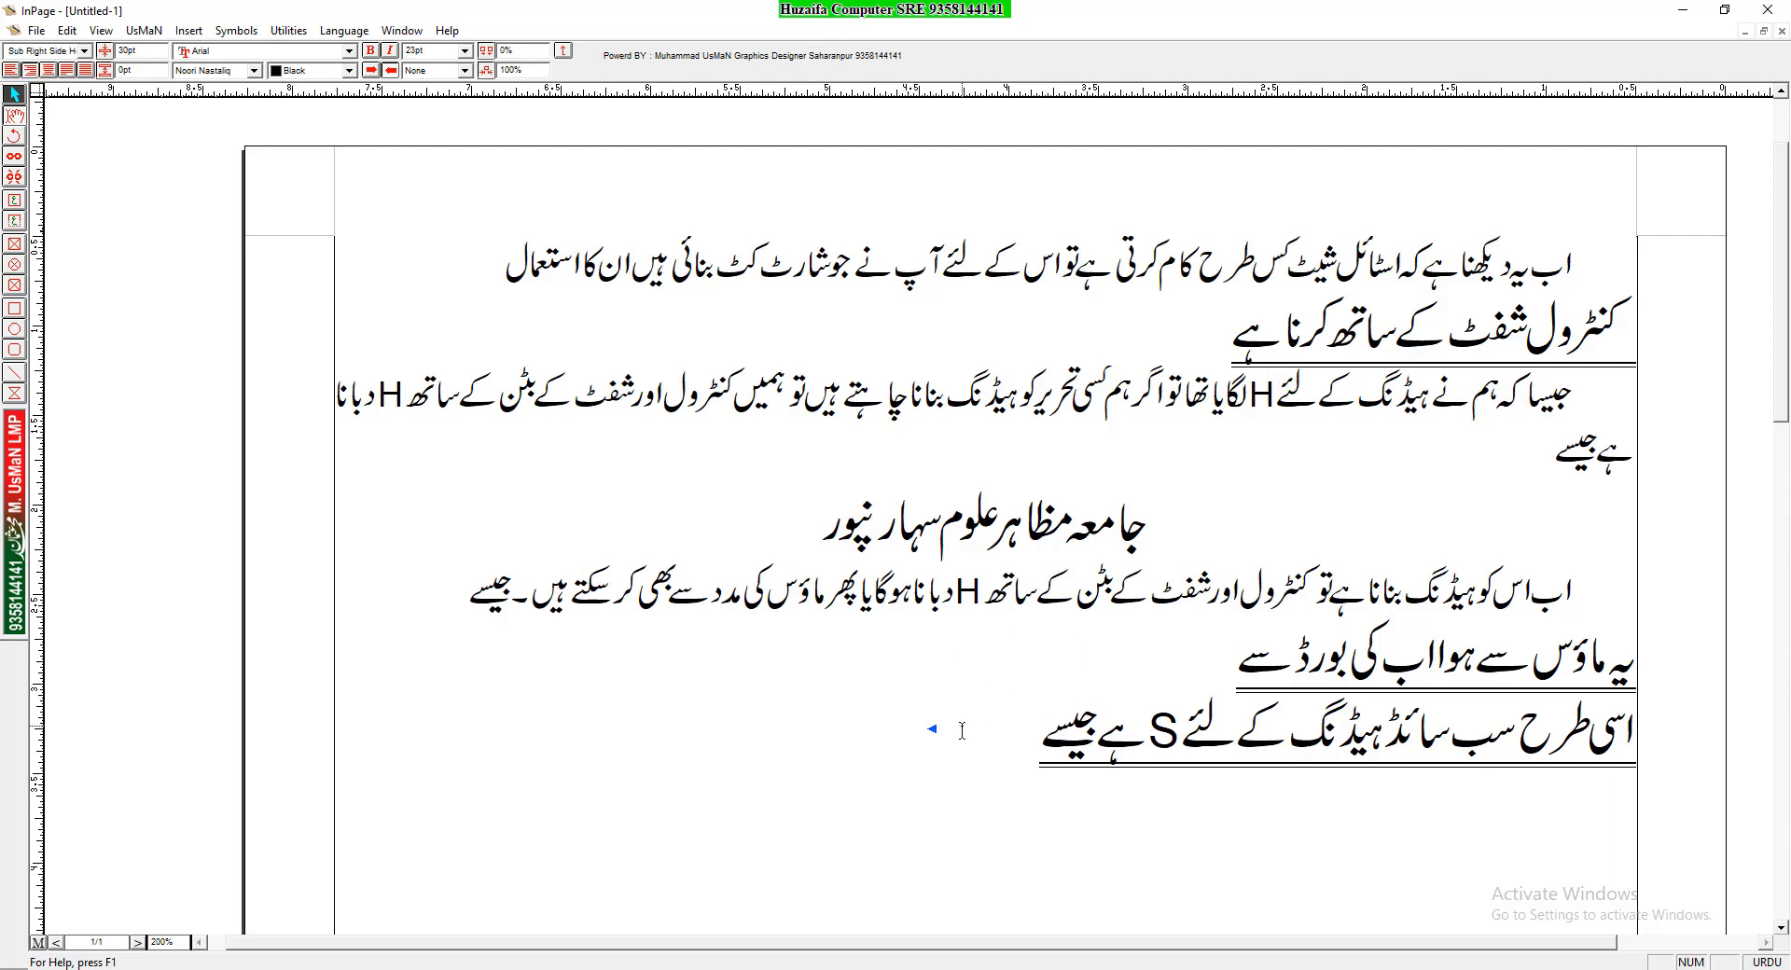
pyautogui.press('Return')
pyautogui.write('اسی طرح')
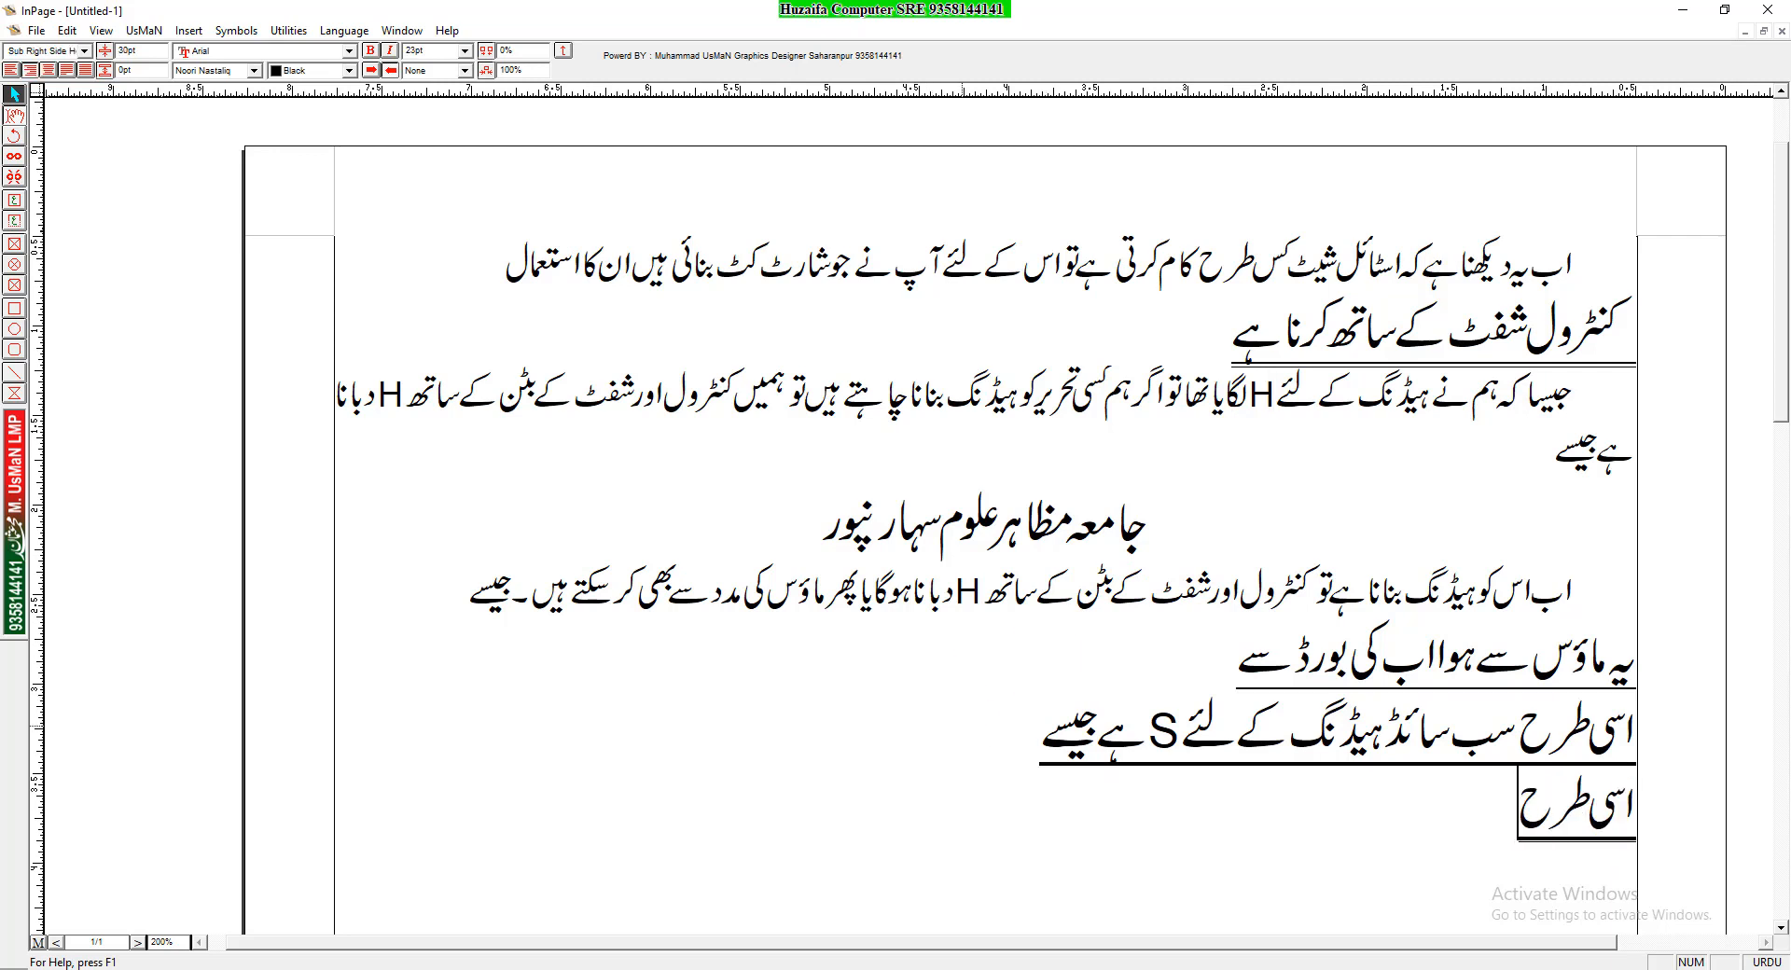
pyautogui.write(' کسی تحر')
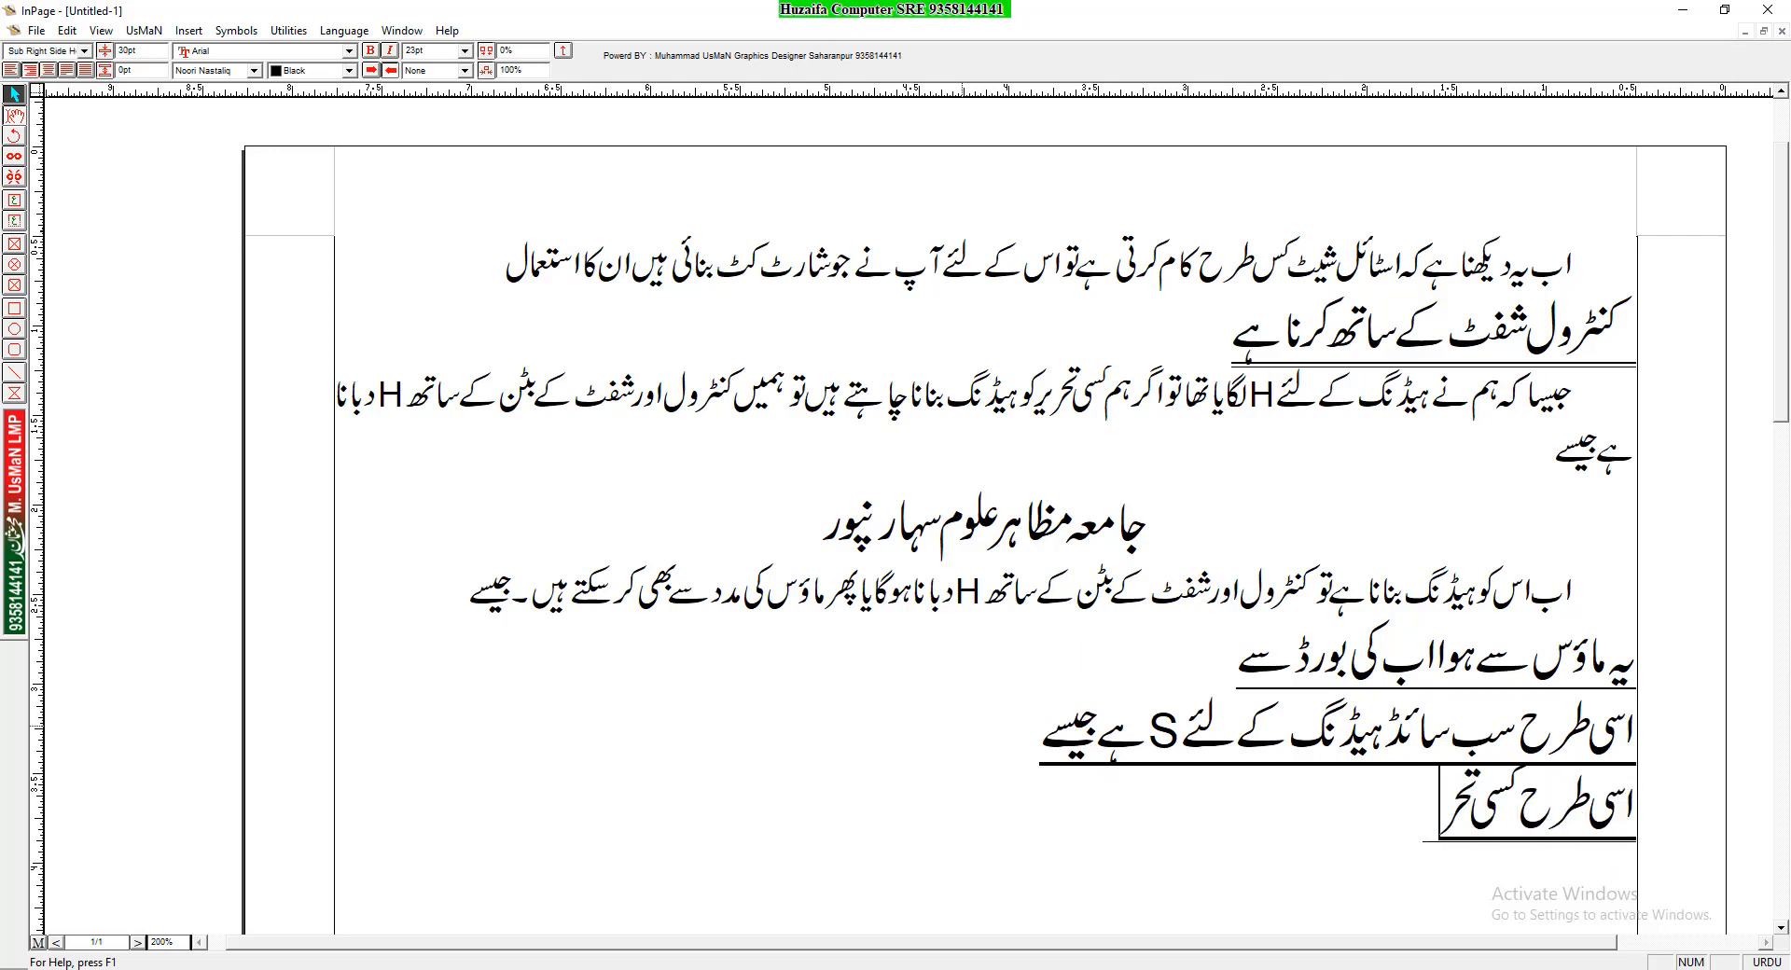
pyautogui.write('یر کو پیراگ')
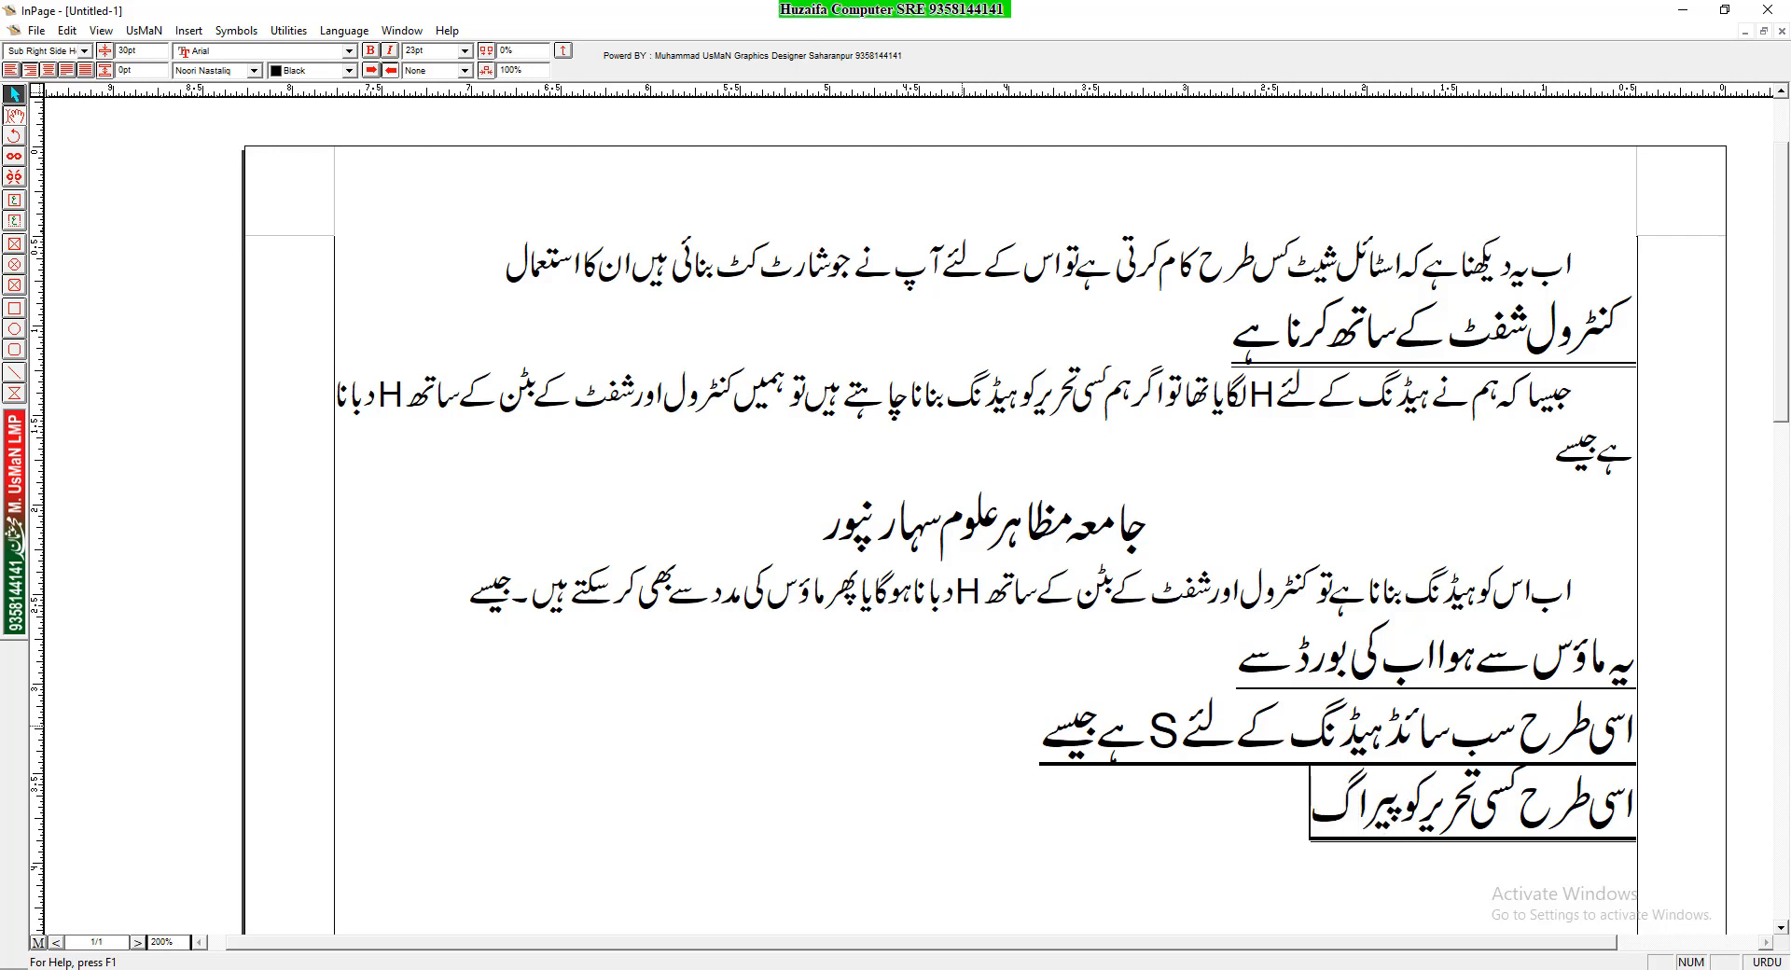
pyautogui.write('راف میں تبد')
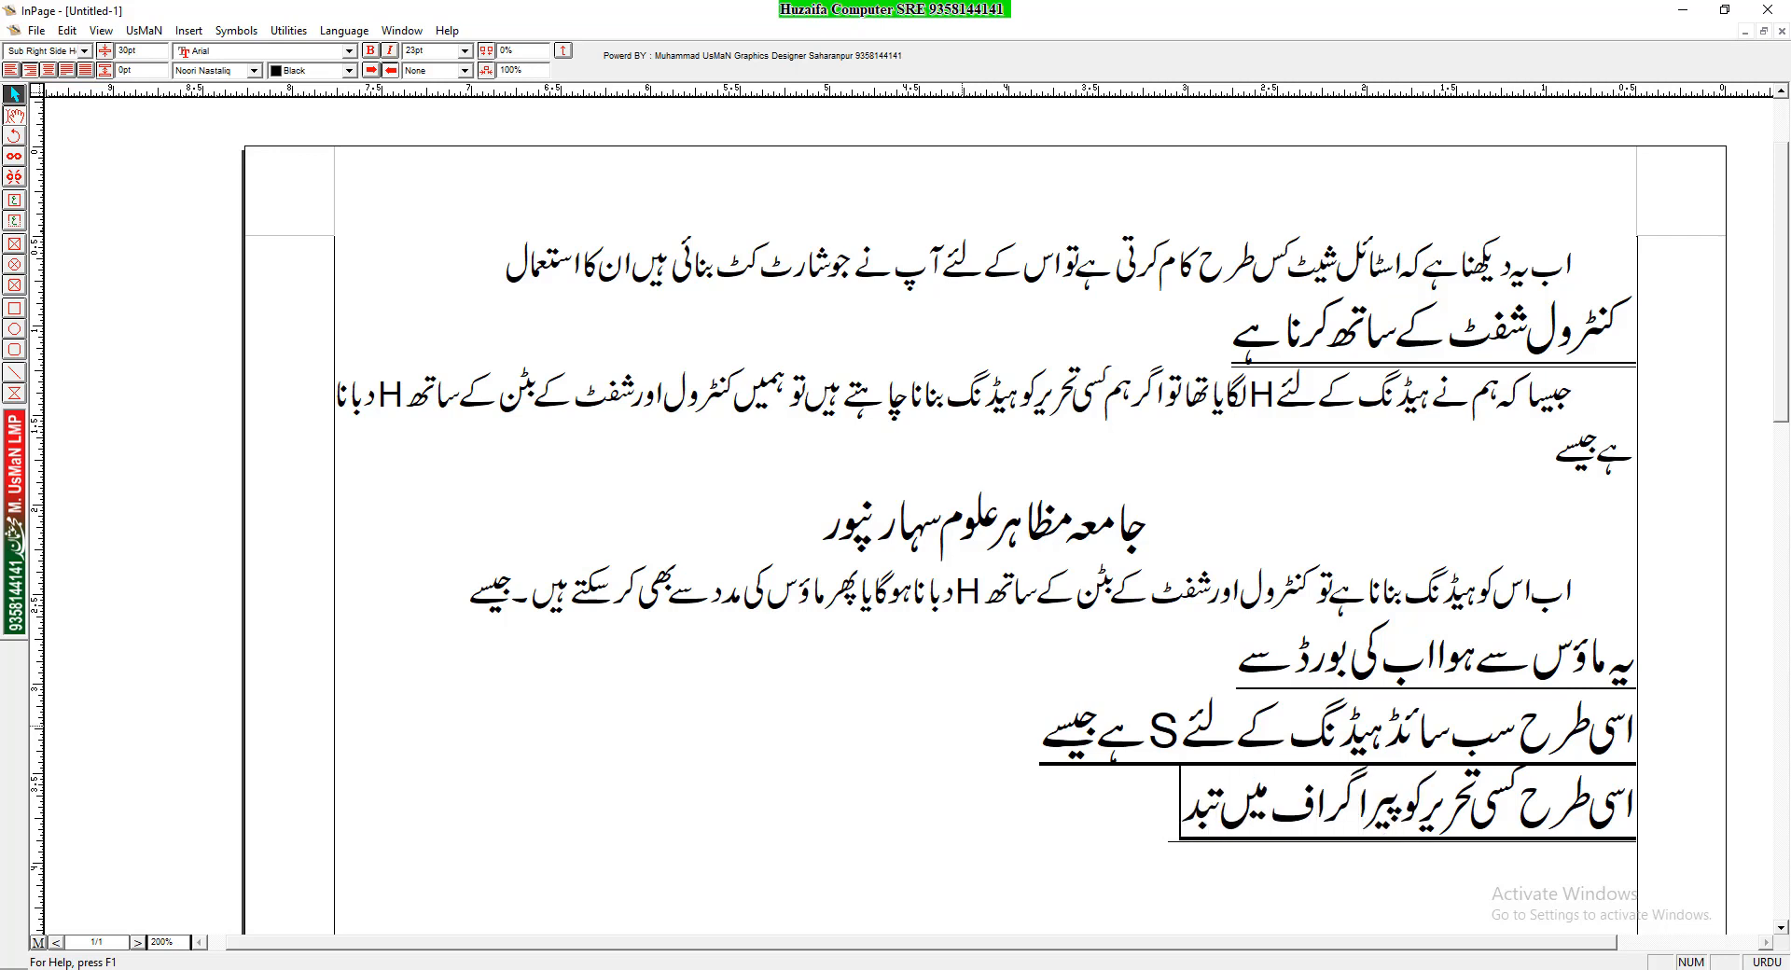
pyautogui.write('یل کرناہے تو')
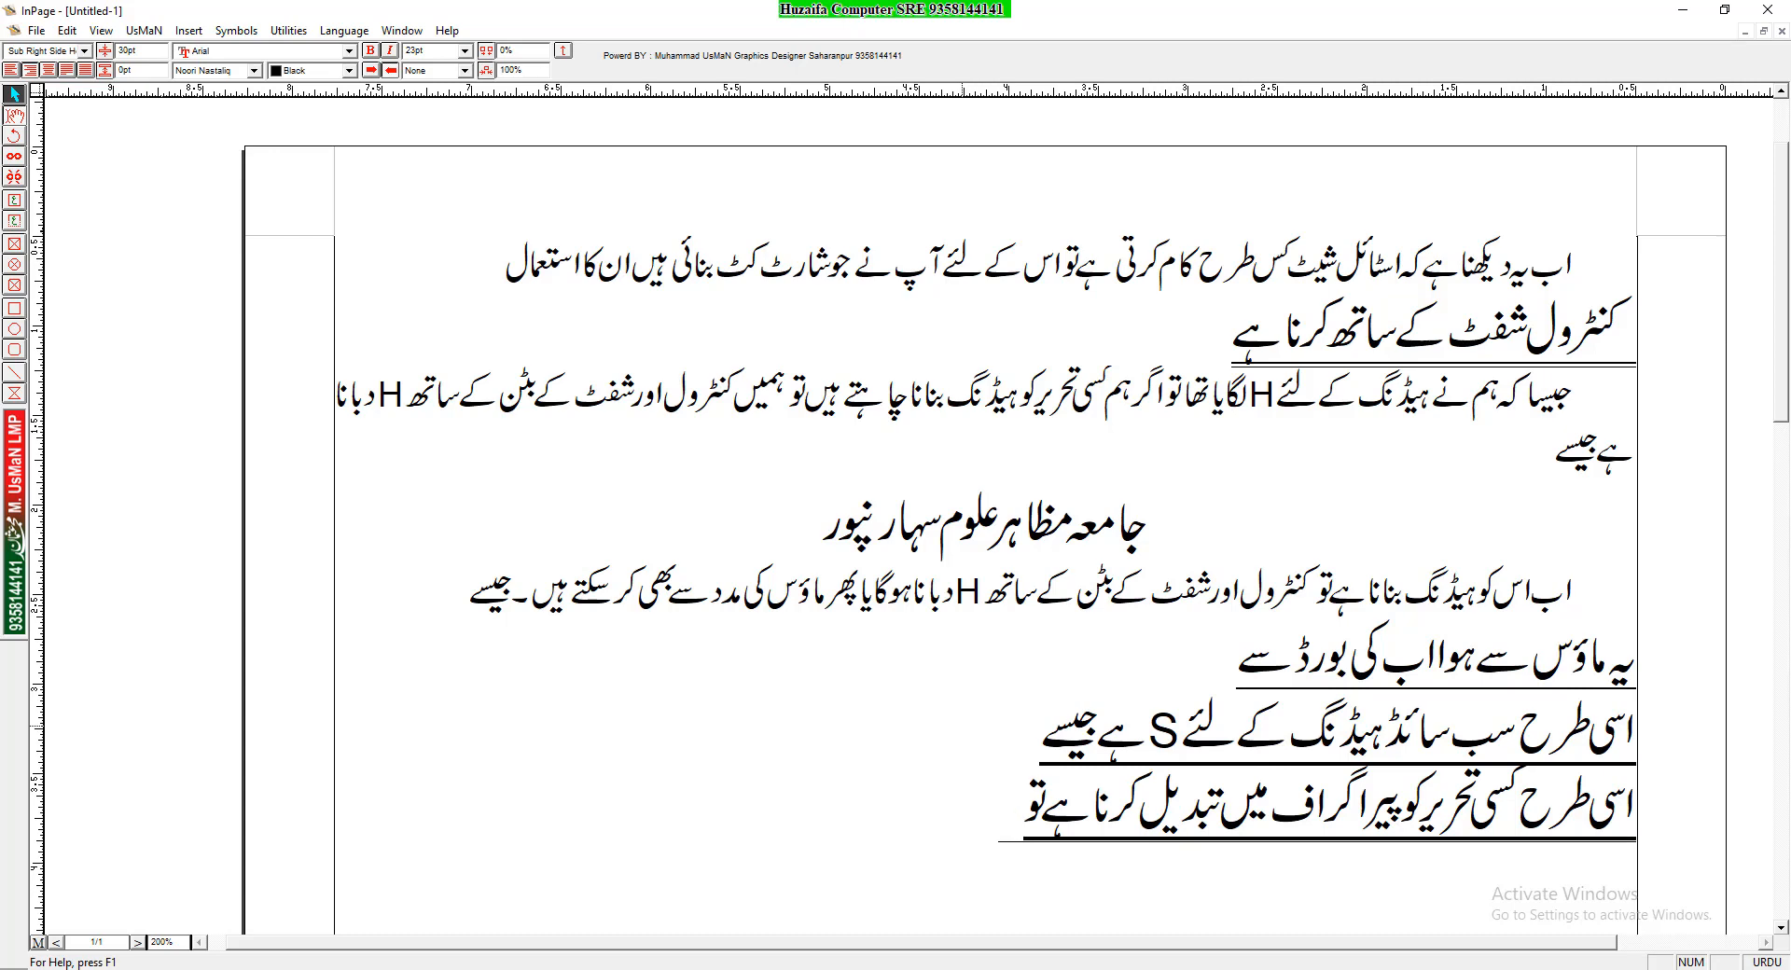
# Continue the last line with the Urdu words "ہم نے" followed by an English P
pyautogui.write(' آپ')
pyautogui.press('BackSpace')
pyautogui.press('BackSpace')
pyautogui.write('اہم')
pyautogui.press('BackSpace')
pyautogui.press('BackSpace')
pyautogui.press('BackSpace')
pyautogui.press('BackSpace')
pyautogui.write('ہم نے')
pyautogui.press('Escape')
pyautogui.write('P')
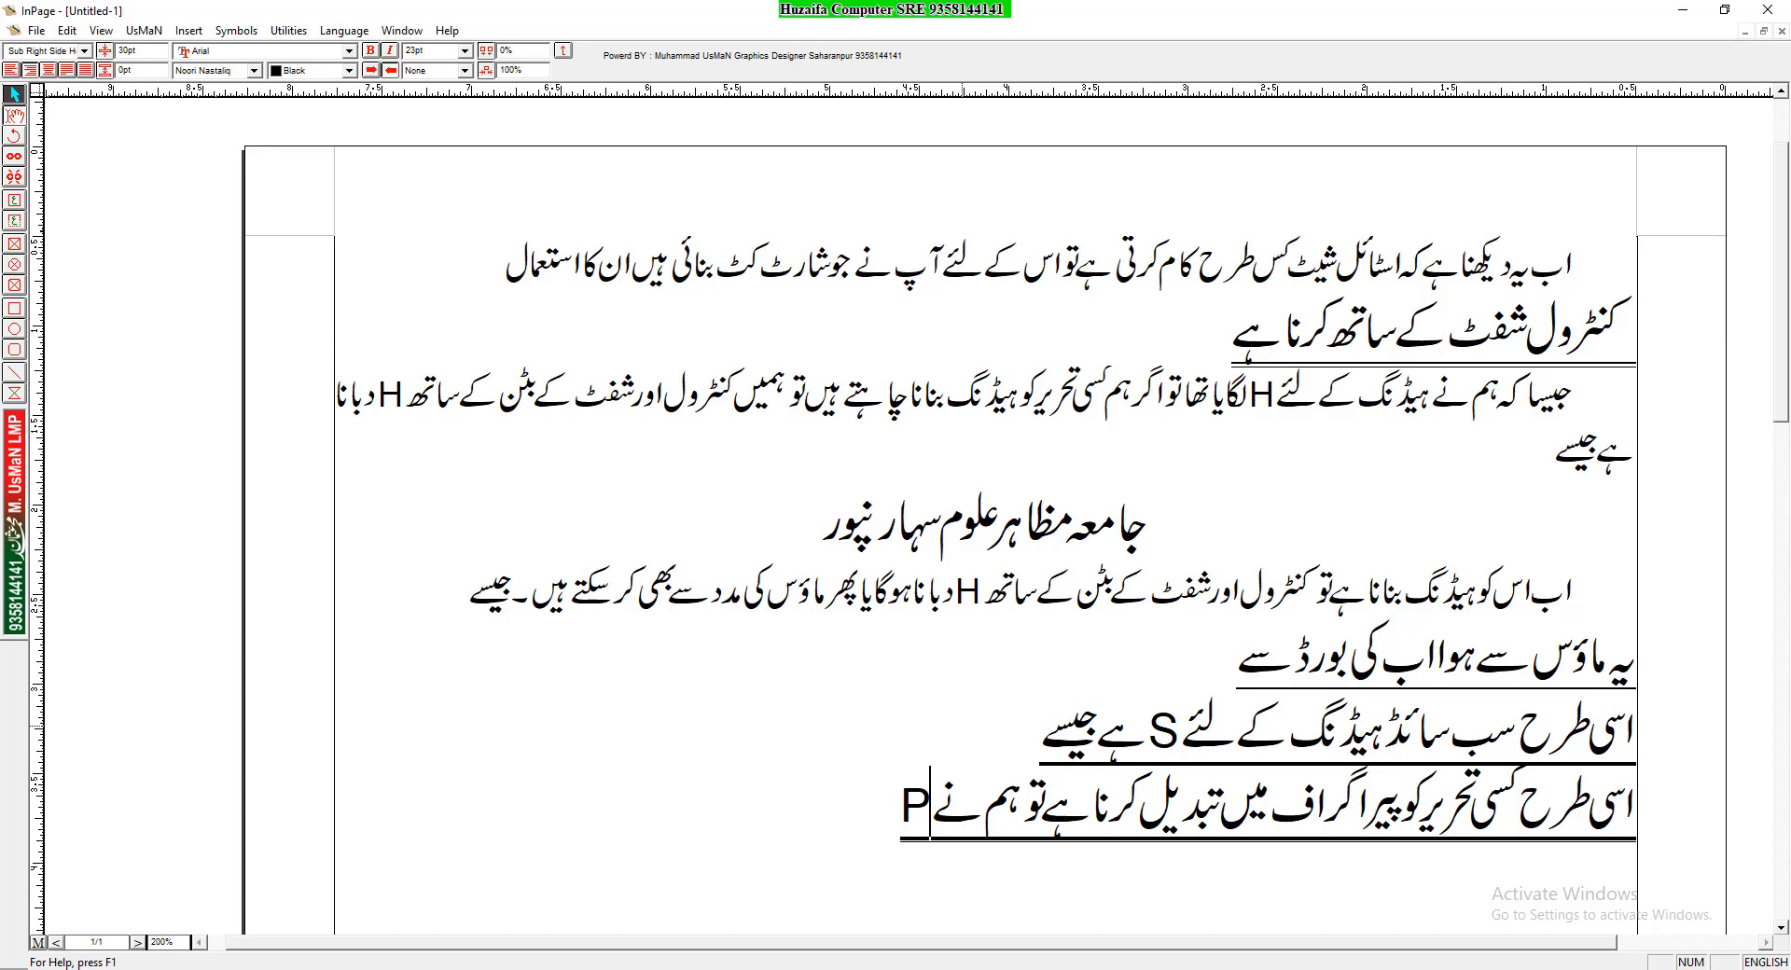
# Complete the sentence after the P with "شارٹ کٹ بنائی تھی اب اس کا استعمال اس طرح ہوگا."
pyautogui.write(' شارٹ کٹ بنائی تھ')
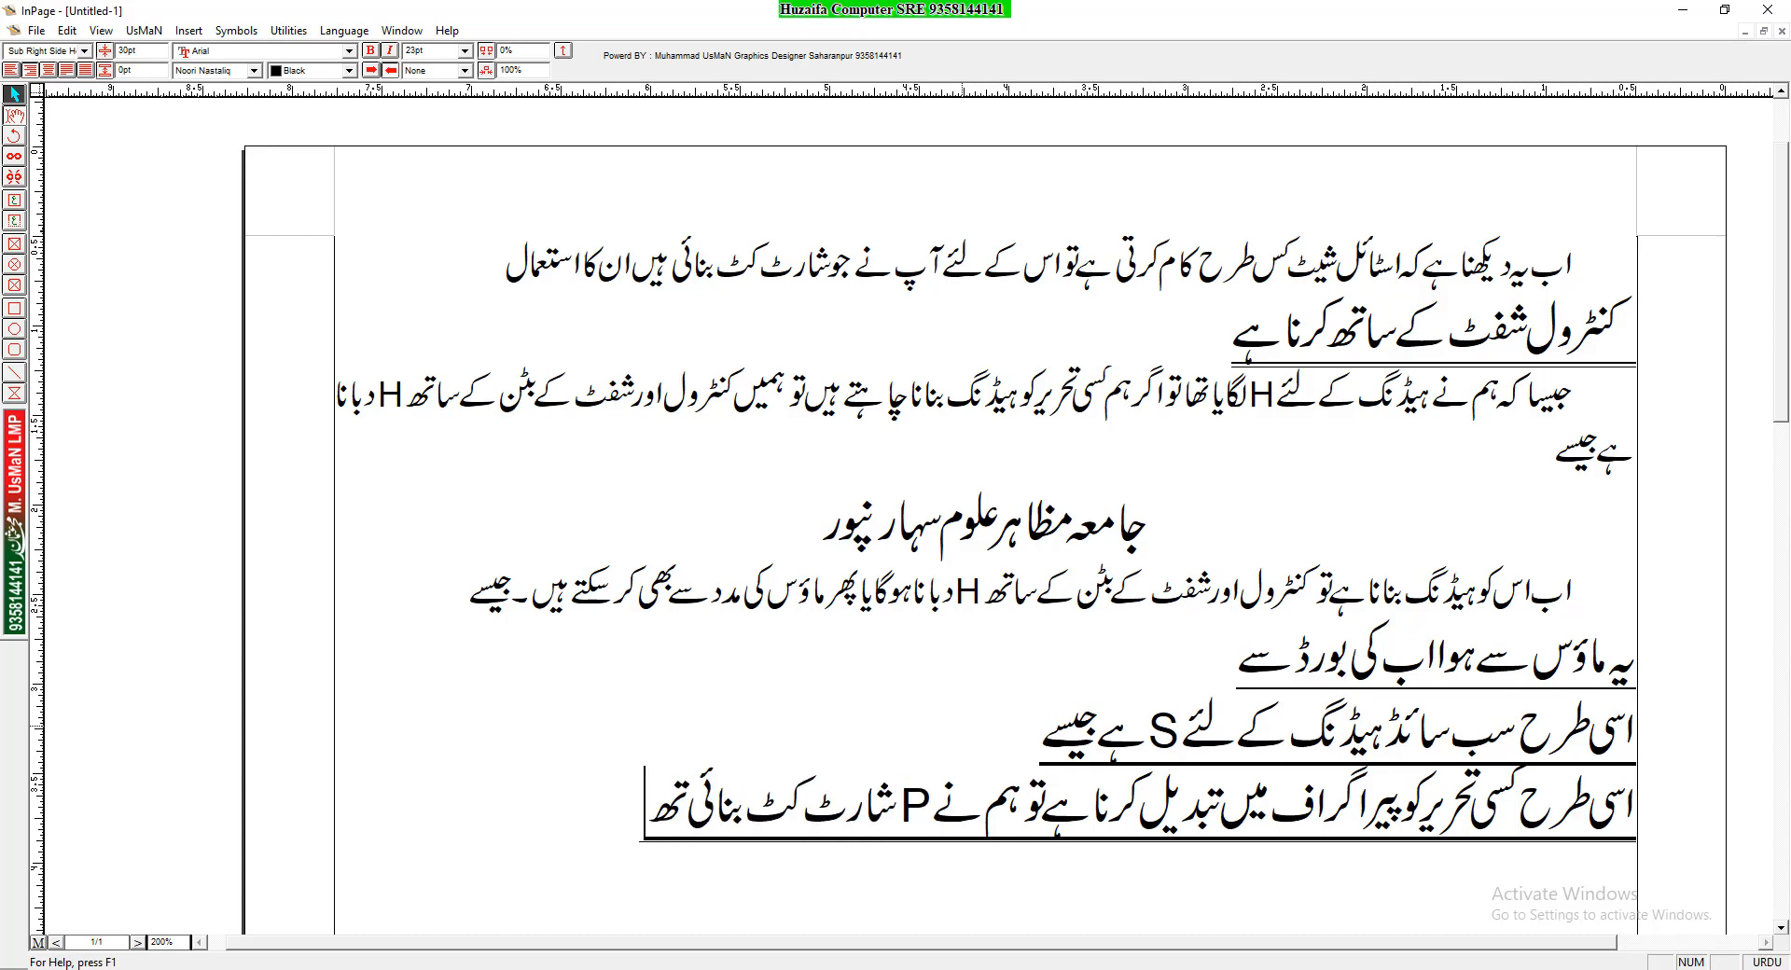
pyautogui.write('ی اب اس کا')
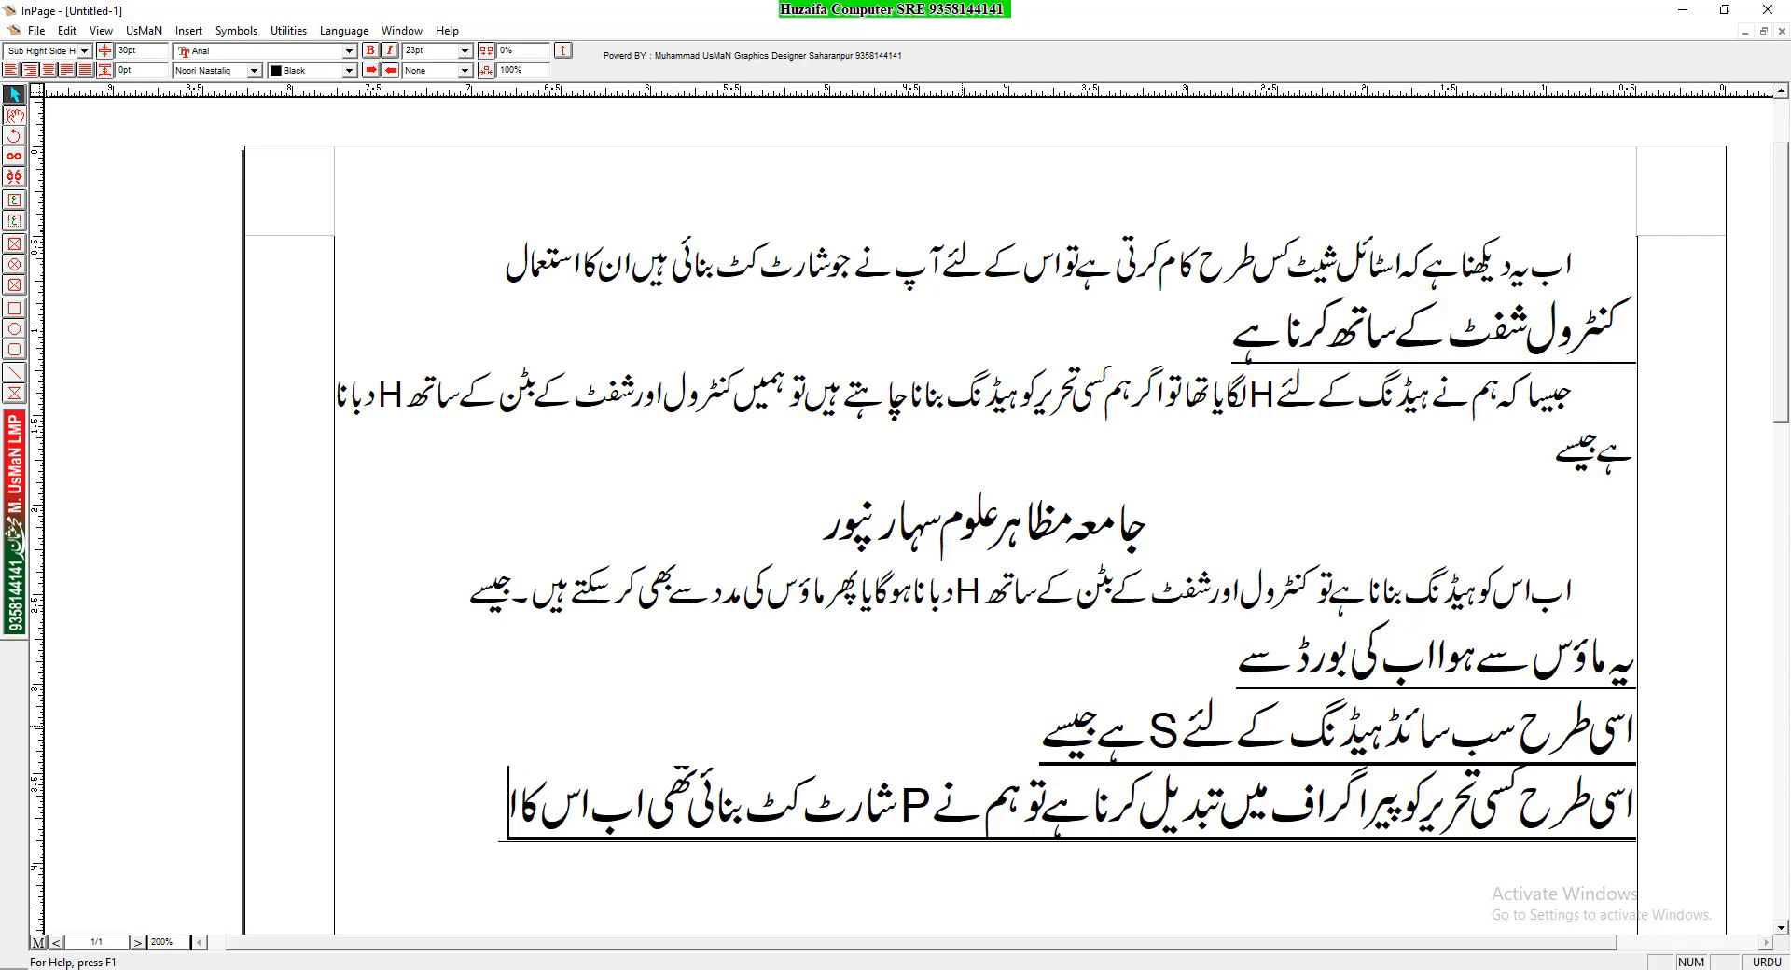
pyautogui.write(' استعمال اس طرح کری')
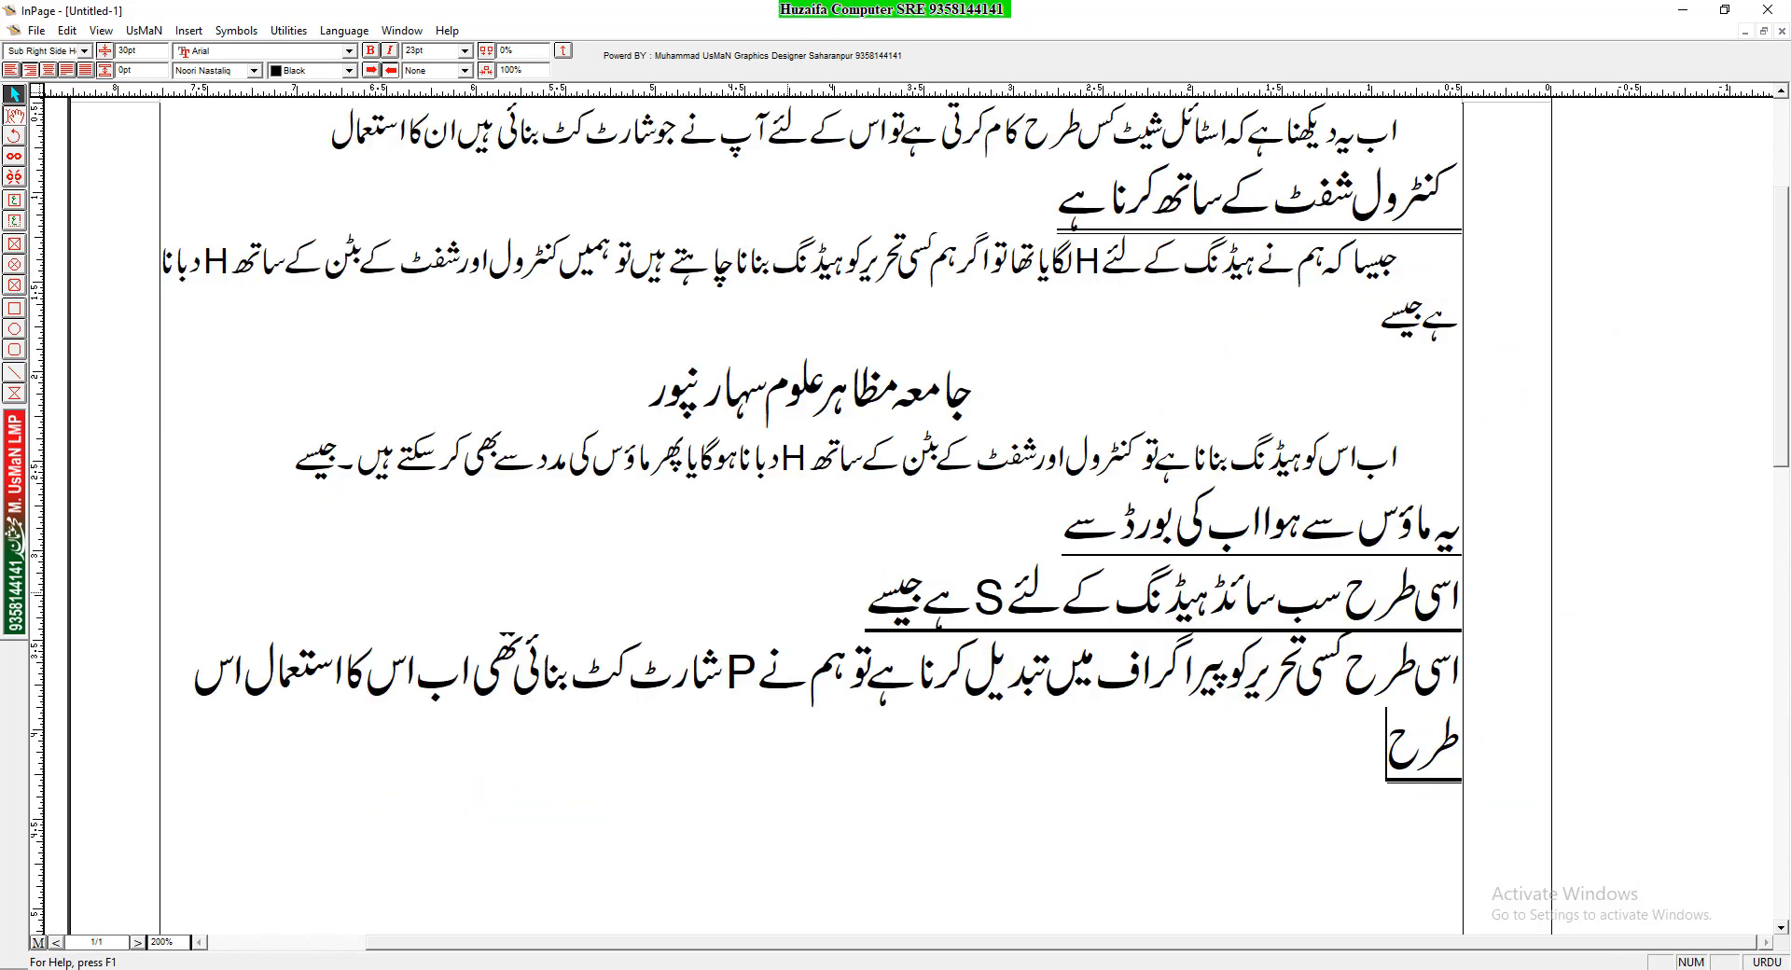
pyautogui.press('BackSpace')
pyautogui.press('BackSpace')
pyautogui.write('ہ')
pyautogui.press('BackSpace')
pyautogui.press('BackSpace')
pyautogui.write('ہوگا.')
# Apply the Pairagraph style to the sentence about the P shortcut at the end of the text
pyautogui.click(1344, 670)
pyautogui.click(65, 52)
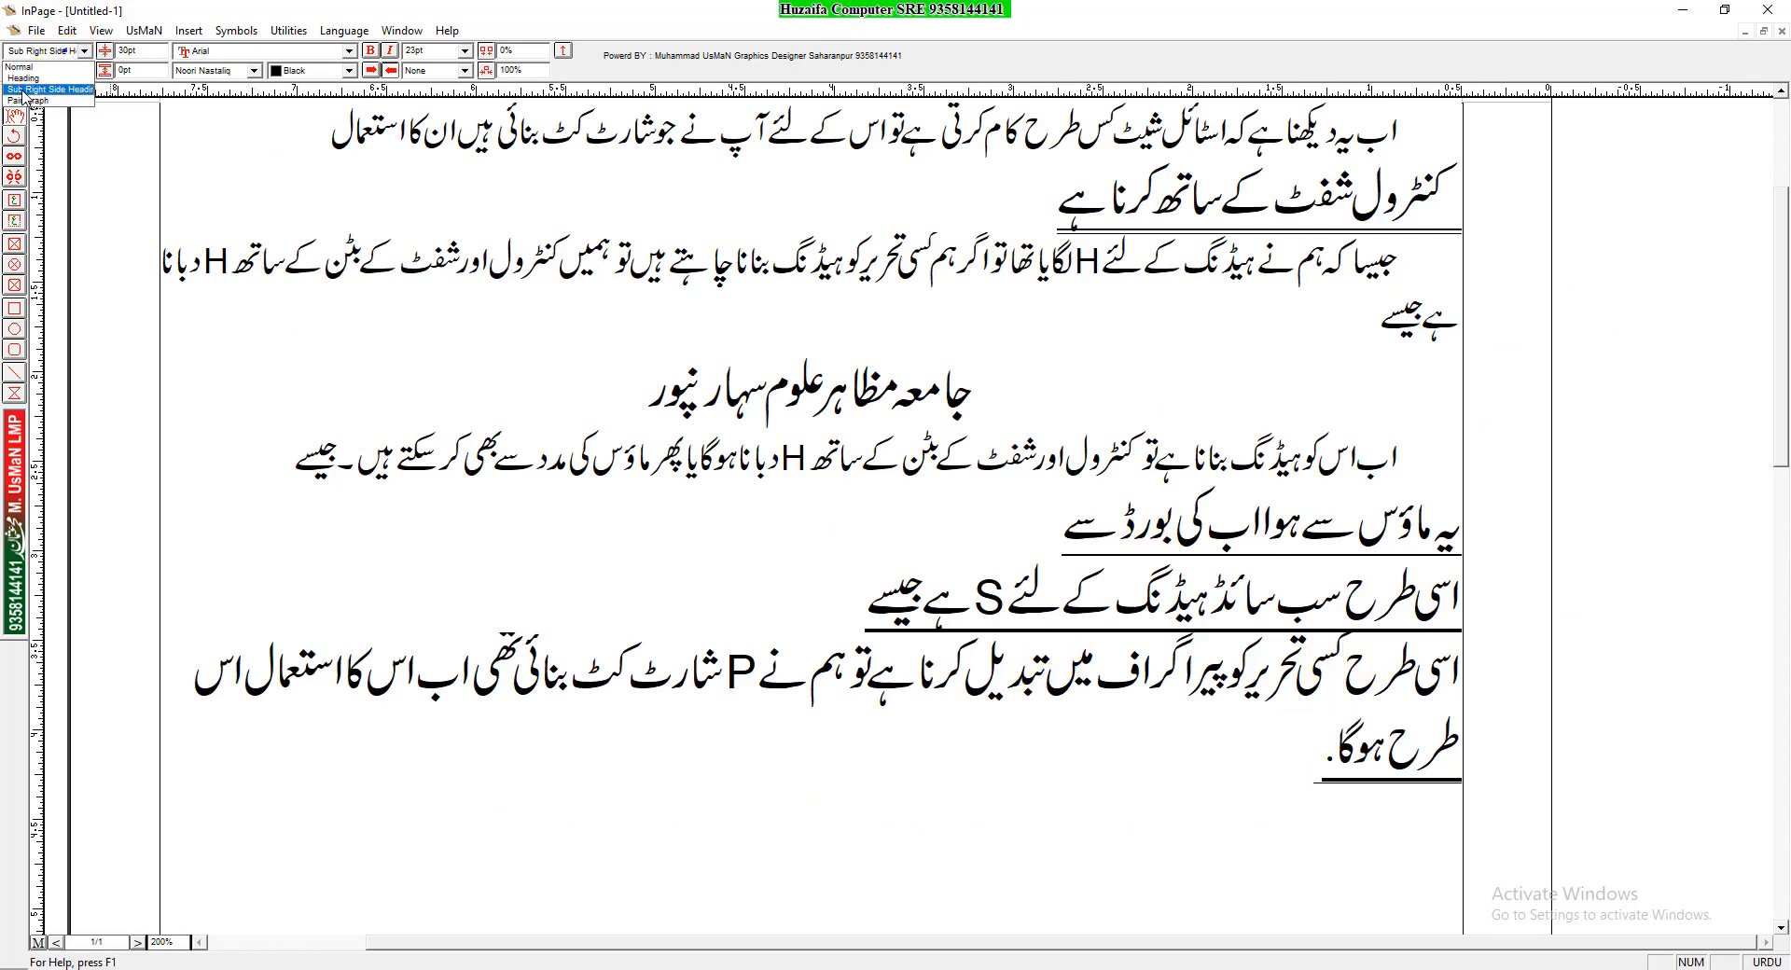
pyautogui.click(39, 96)
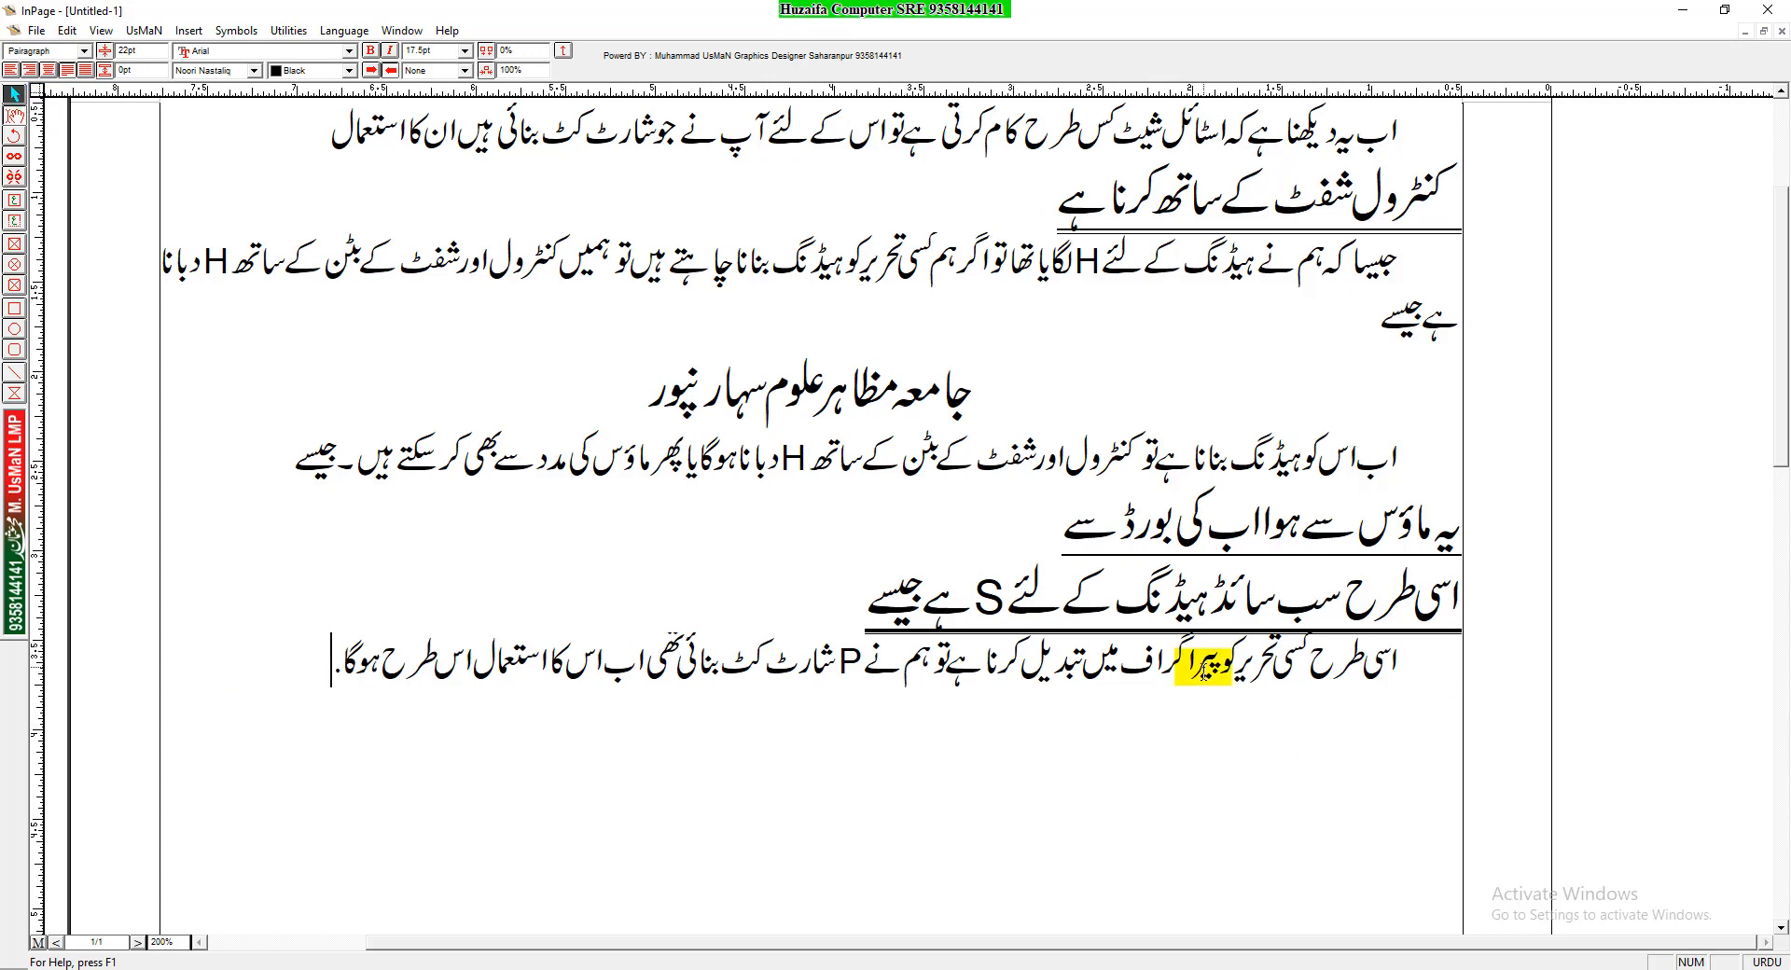
# Add a new line below the restyled paragraph reading "یہ مکمل اسٹائل شیٹ ہے."
pyautogui.press('Return')
pyautogui.write('یہ')
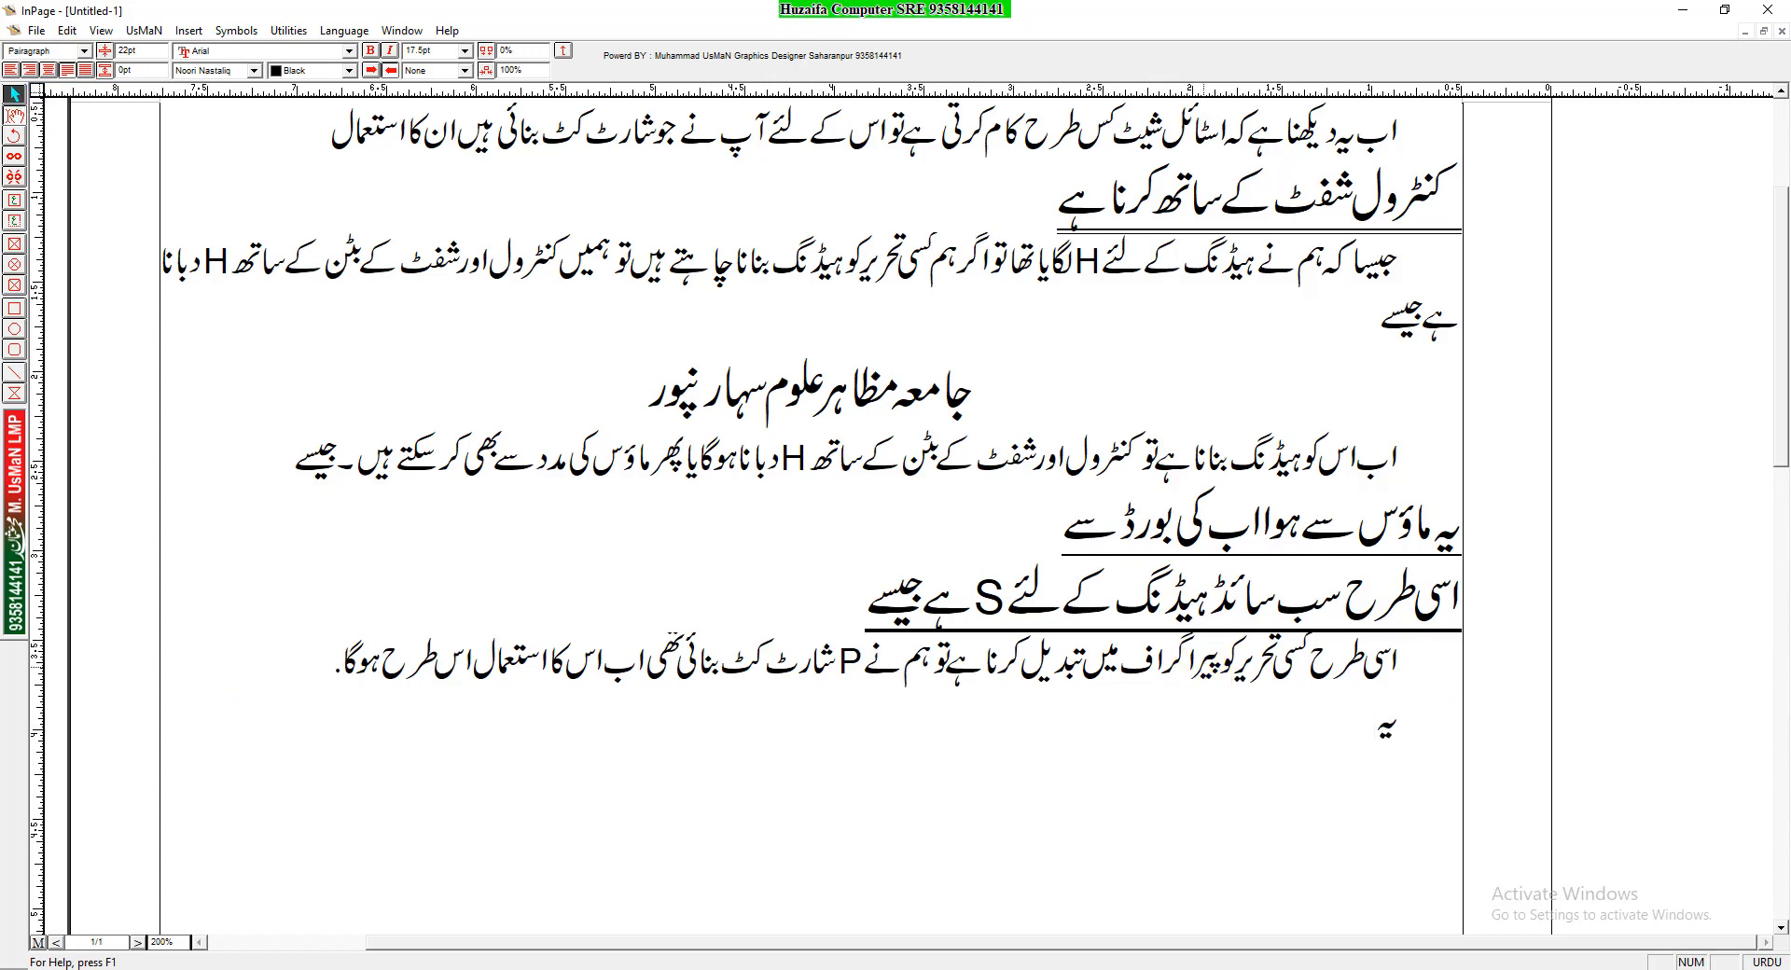
pyautogui.write(' مکمل استائل شیٹ')
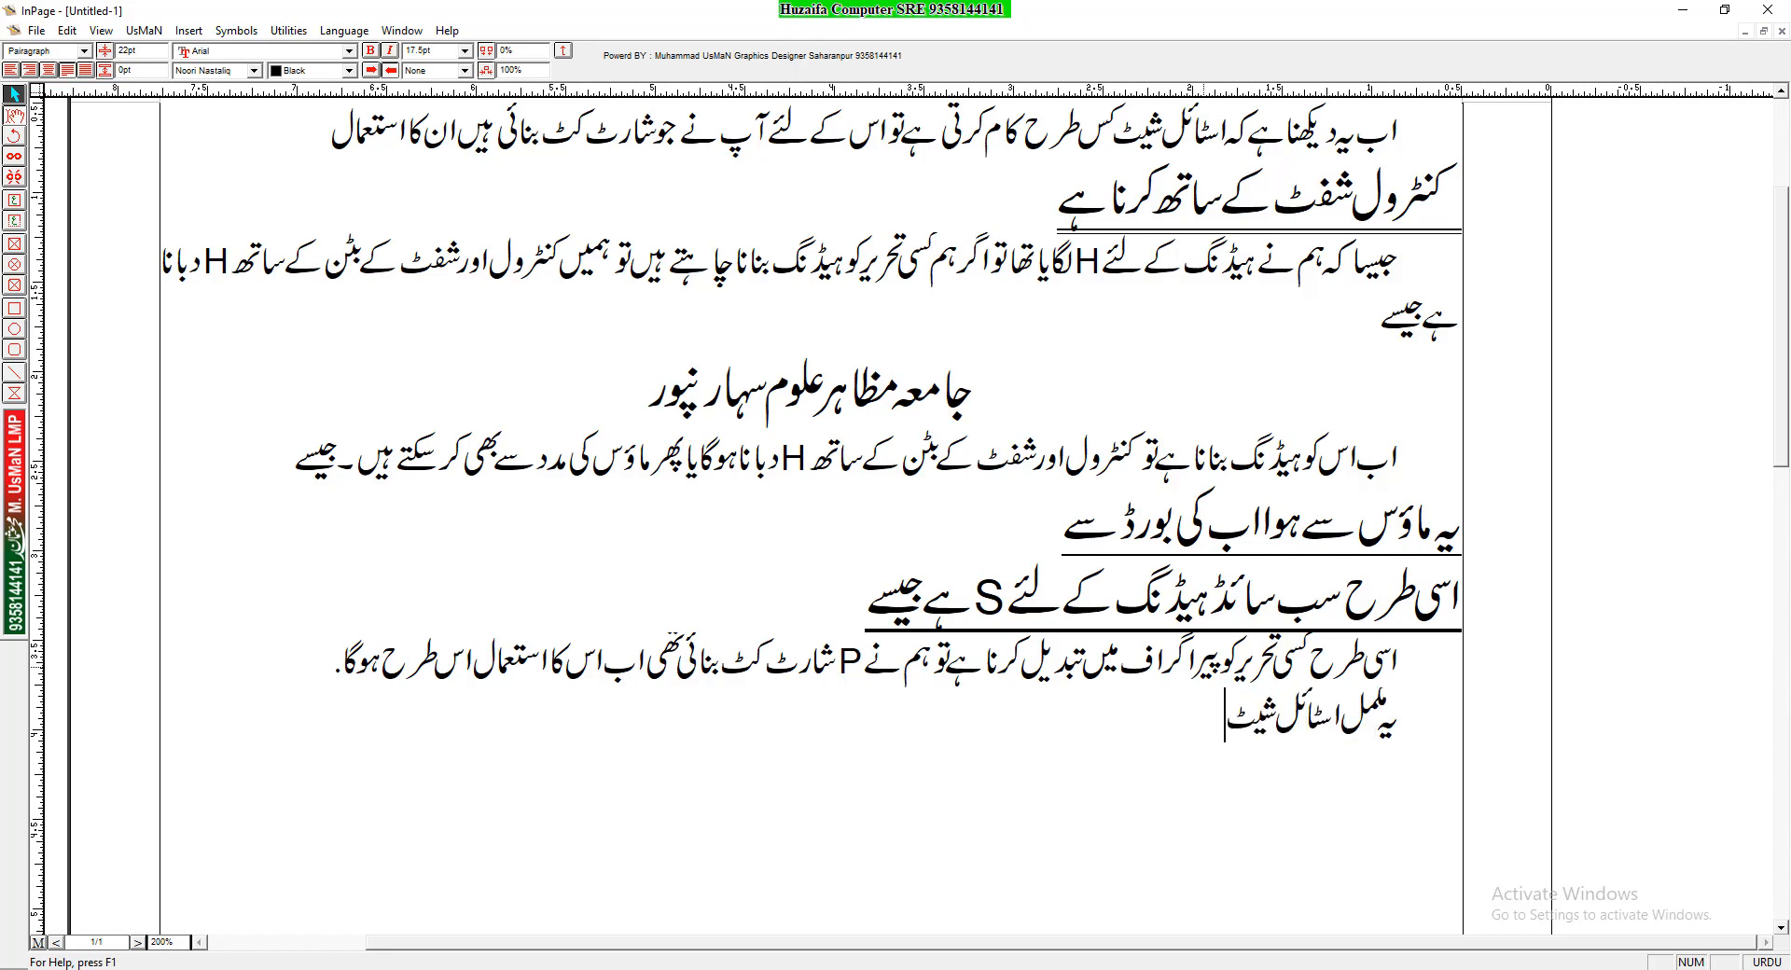
pyautogui.write(' ہے')
# Begin another line at the end of the text with "اگر آپ کو اس میں کچھ تبدیلی کرنی ہے تو"
pyautogui.write('اگر')
pyautogui.write(' آپ کو اس می')
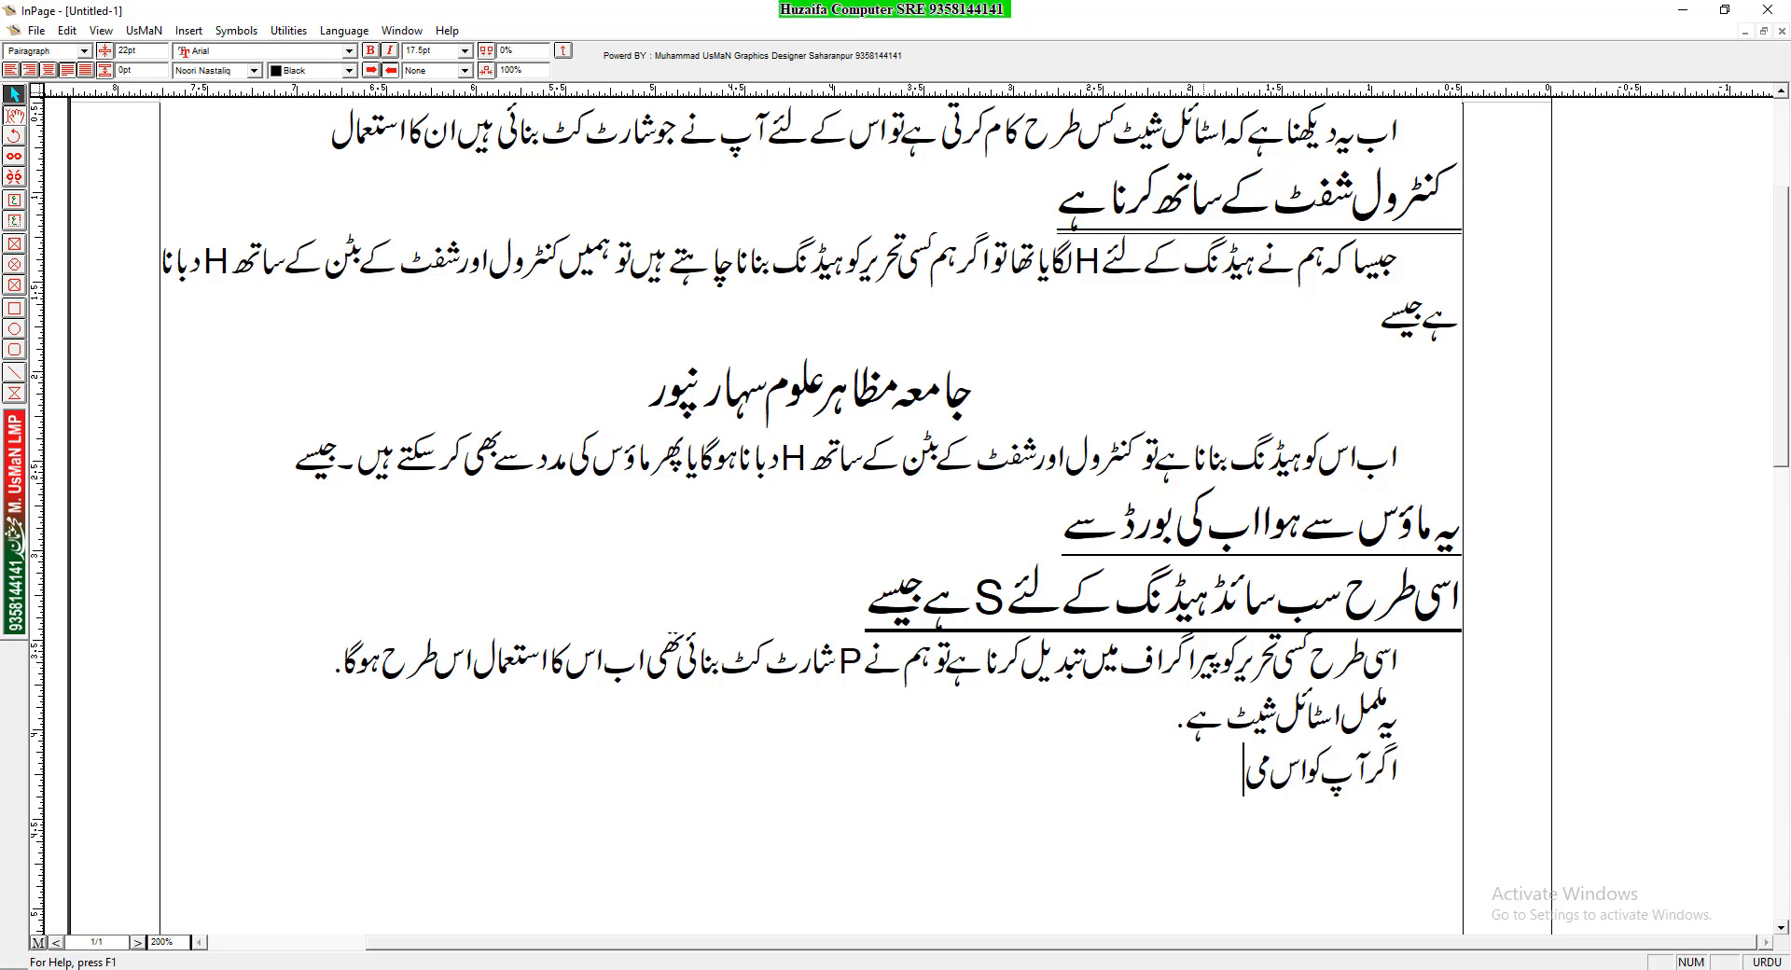
pyautogui.write('ں کچھ تب')
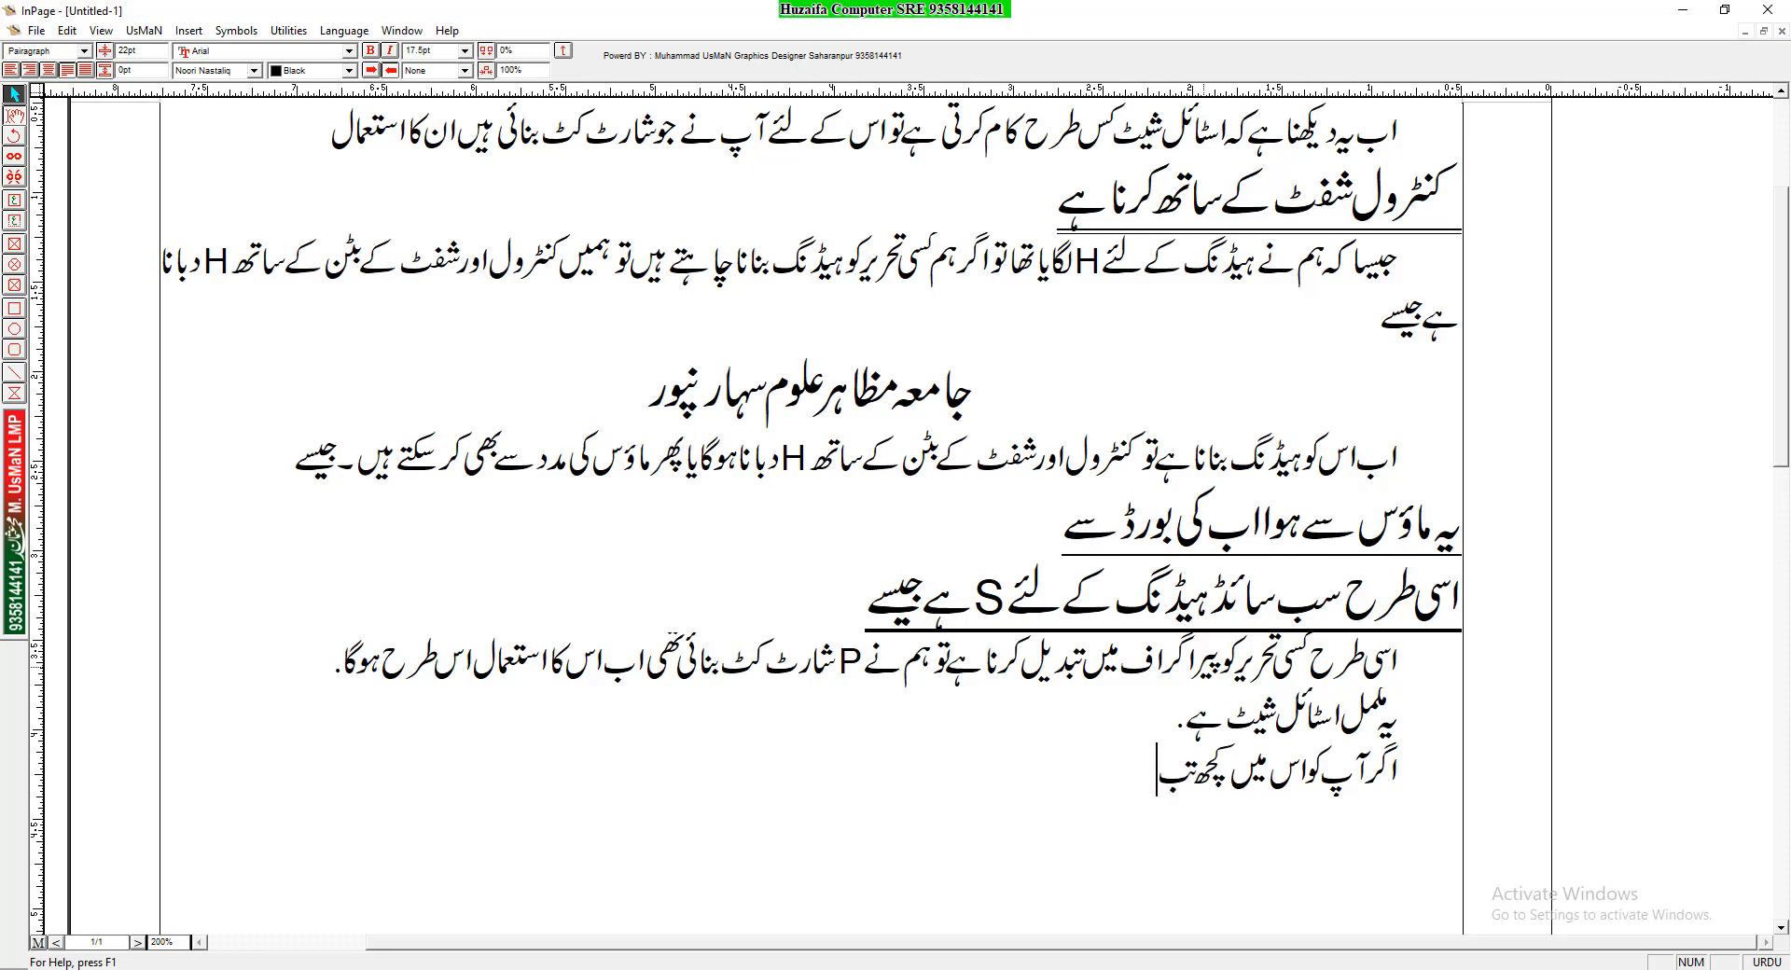
pyautogui.write('دیلی کرنی ہے تو')
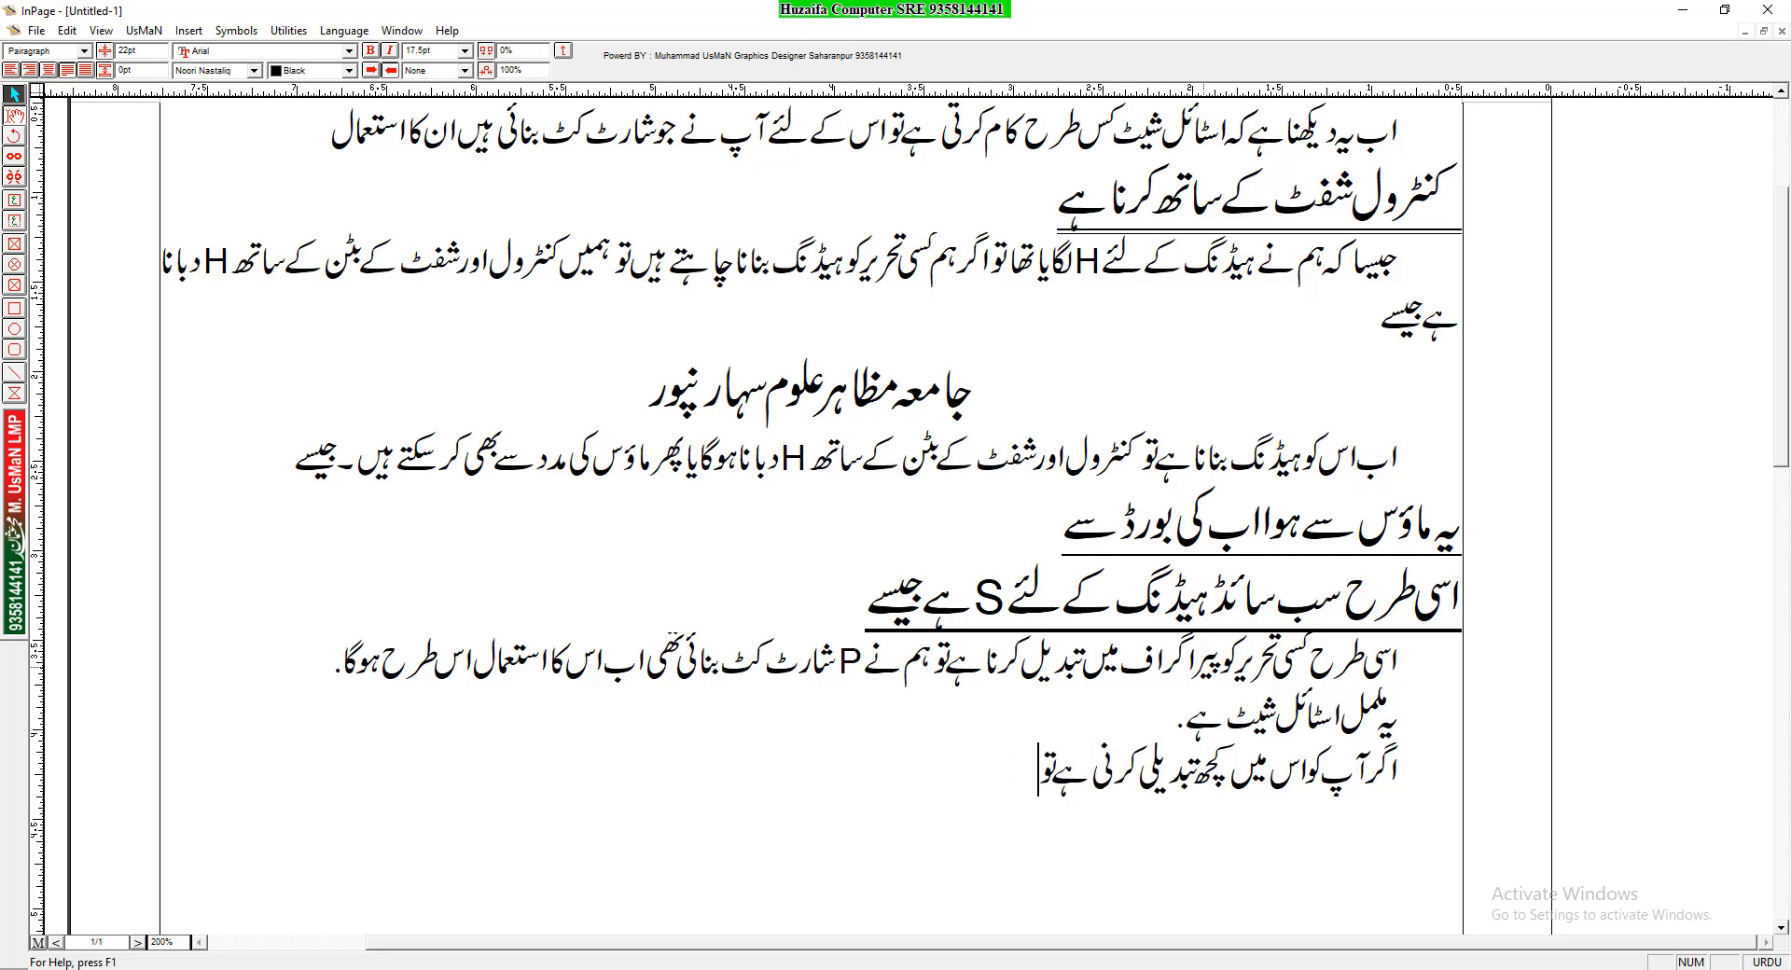
# Finish the line with "آپ پھر مینو کے فورمیٹ ٹیب میں جائیں اور وہاں سے اسٹائل شیٹ پھر موڈی فائی جیسے کہ" and a line break
pyautogui.write(' آپ پھر مینو کے فورمیٹ ٹیب میں جائیں اور وہاں سے اسٹائل شیٹ پھر موڈی فائی جیسے کہ')
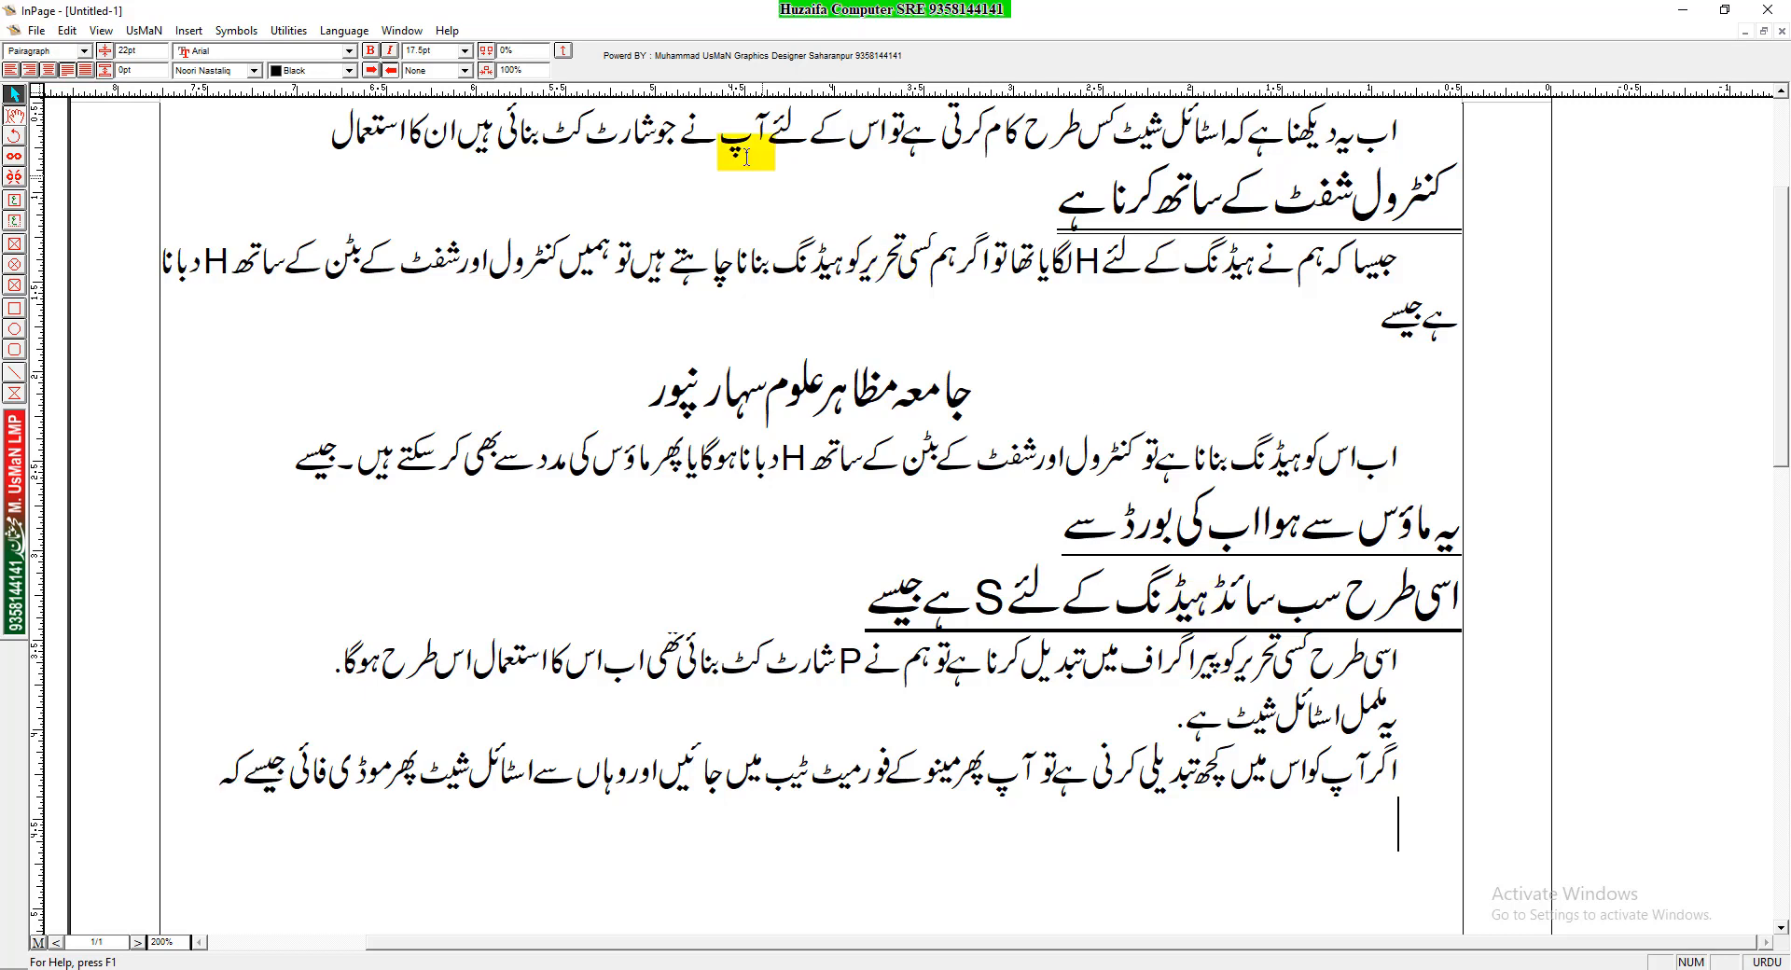
# Open the Sub Right Side Heading style sheet for modification and bring up the line style settings of its border below the text
pyautogui.click(135, 31)
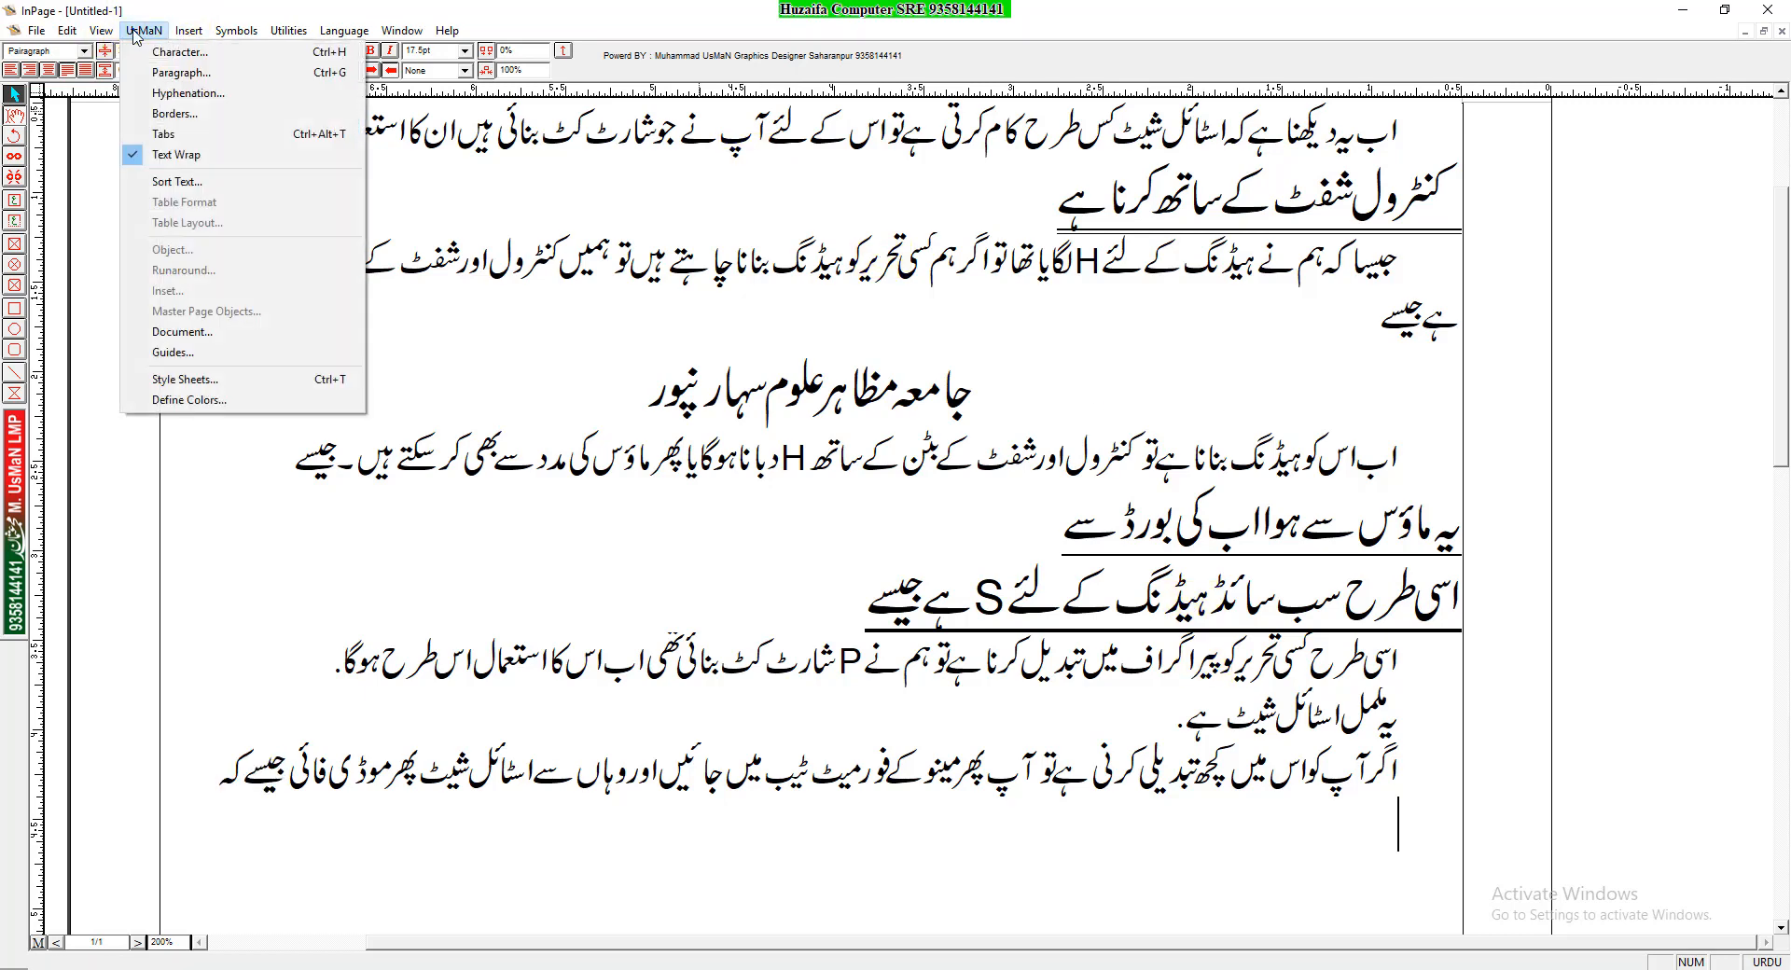
pyautogui.click(177, 384)
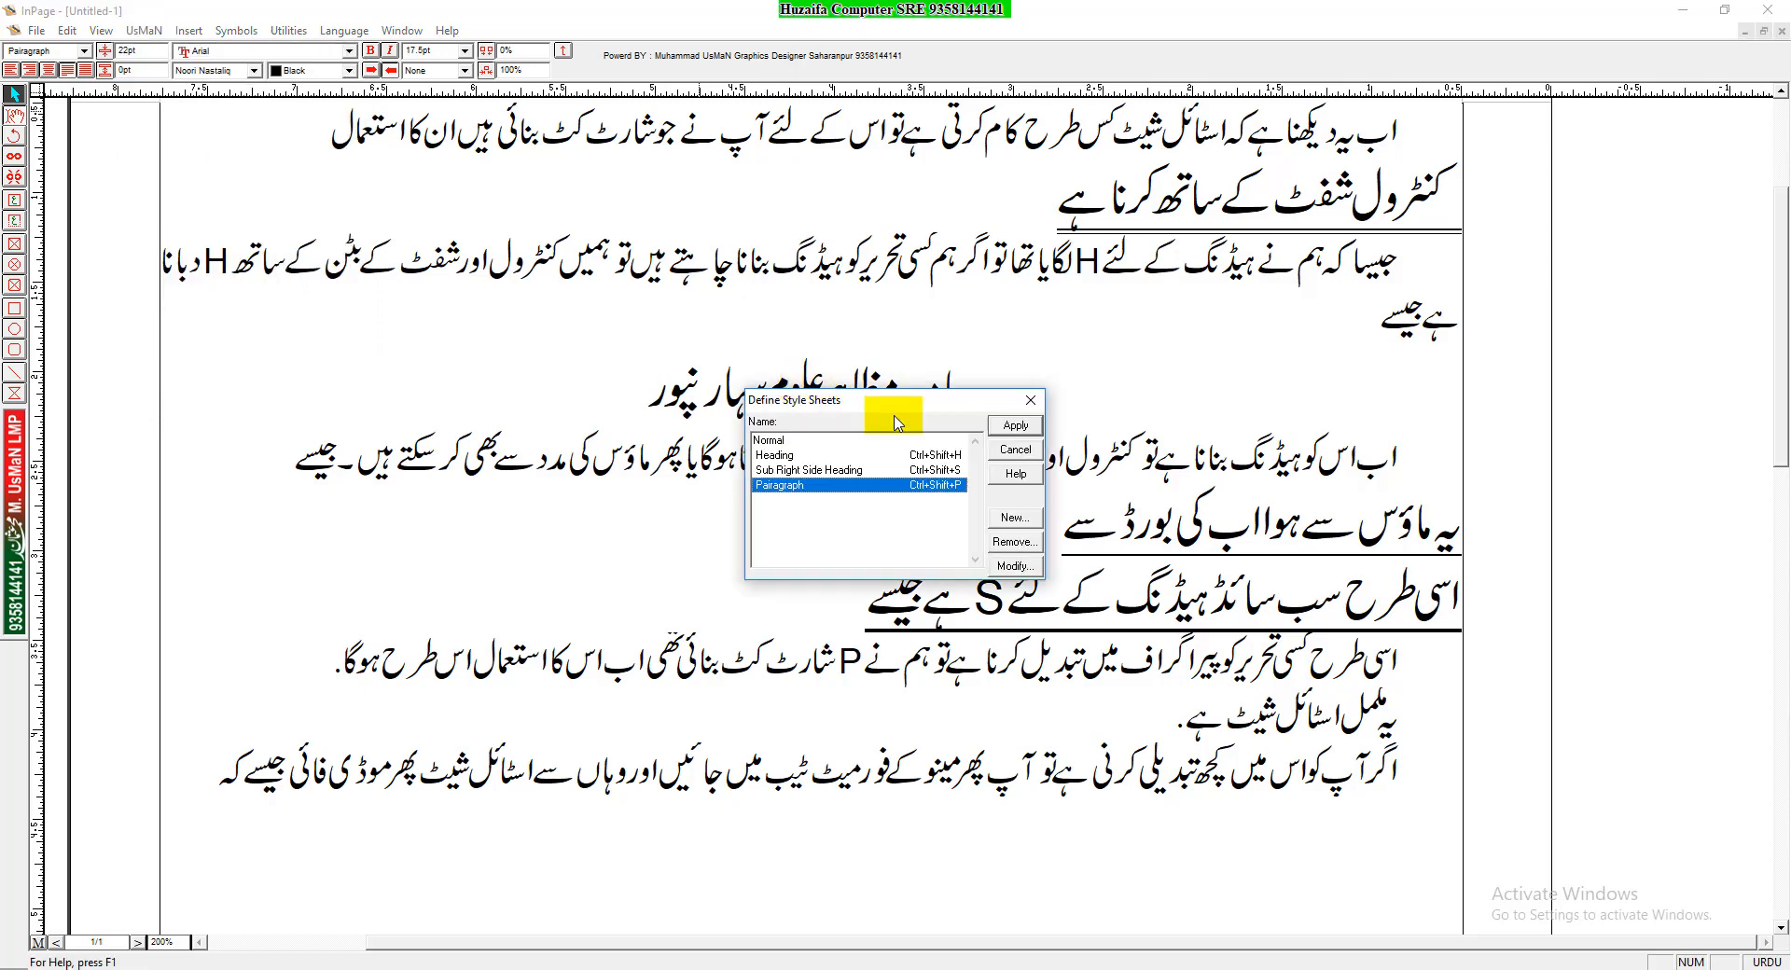
pyautogui.moveTo(893, 406); pyautogui.dragTo(384, 454)
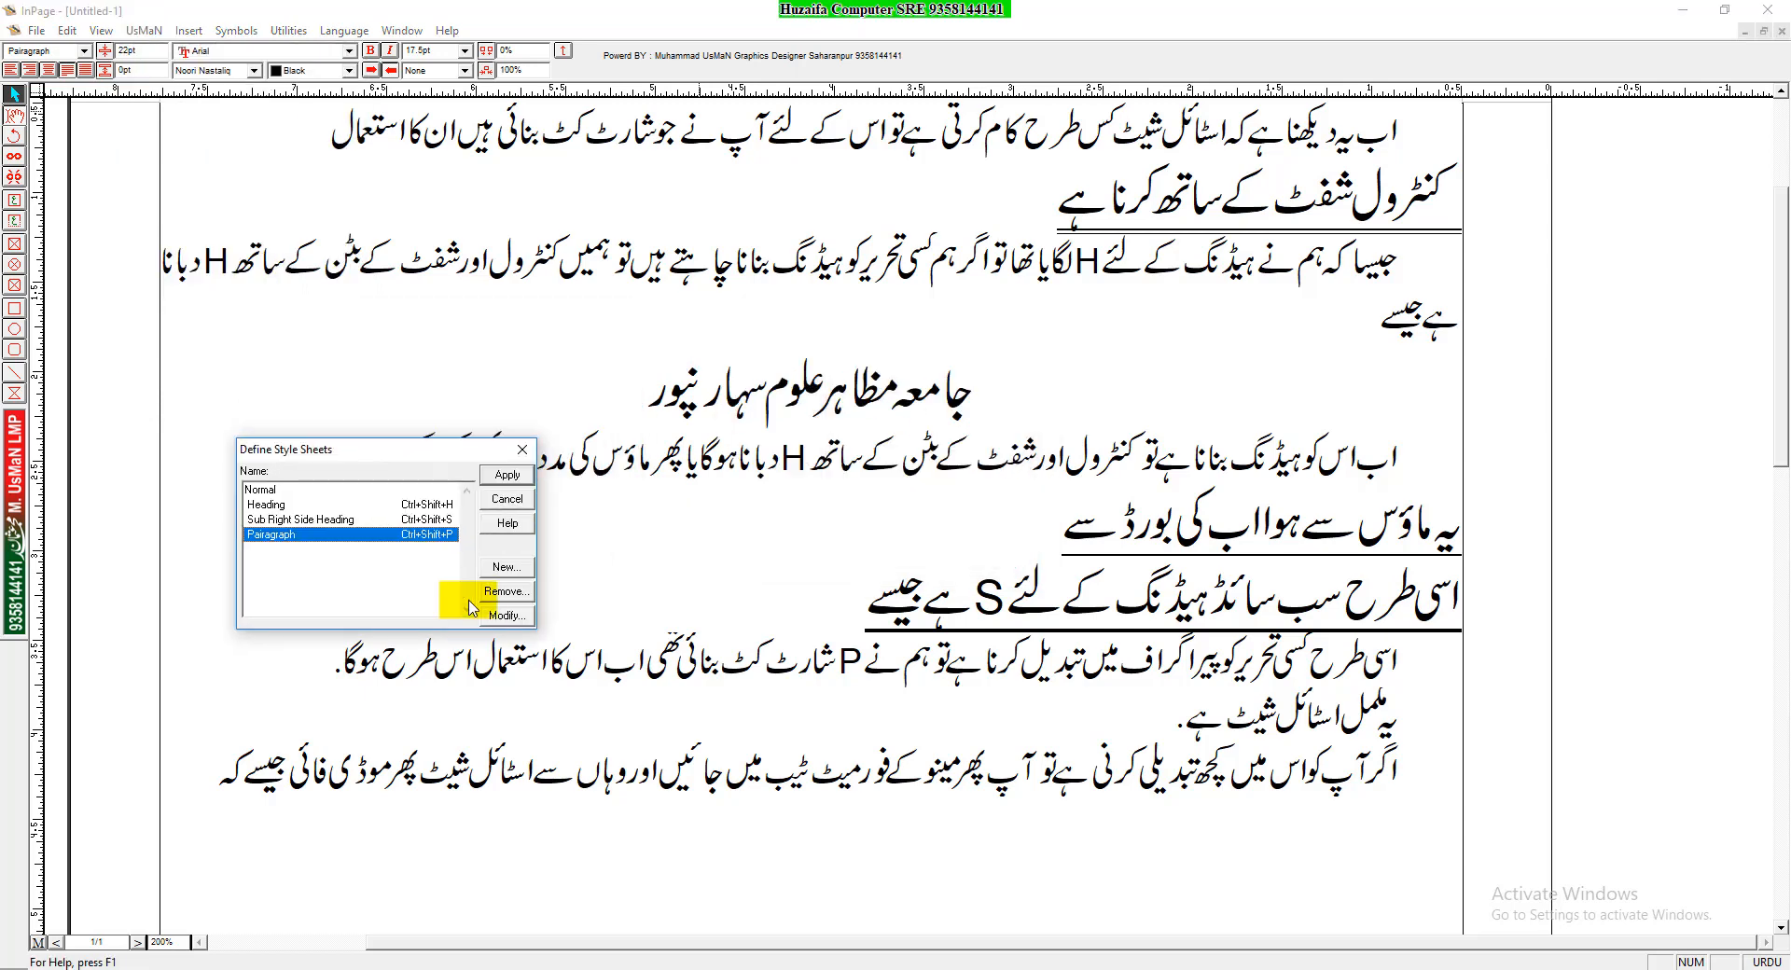
pyautogui.click(432, 520)
pyautogui.click(507, 616)
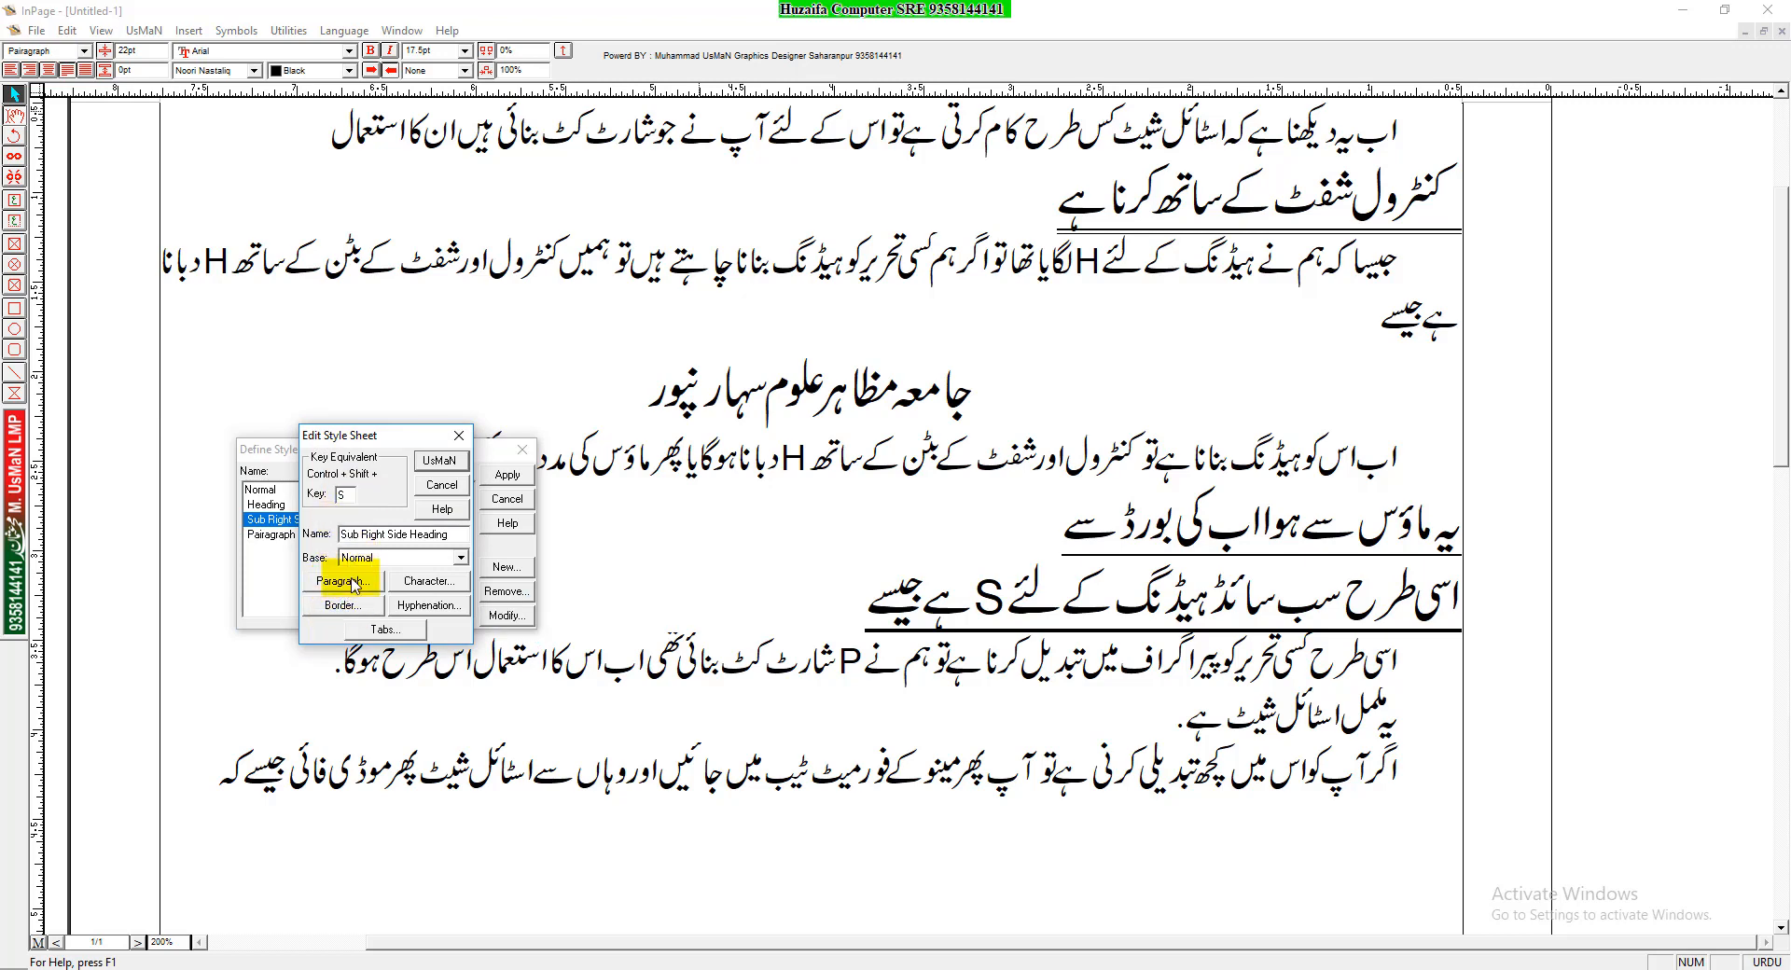
pyautogui.click(352, 602)
pyautogui.click(860, 459)
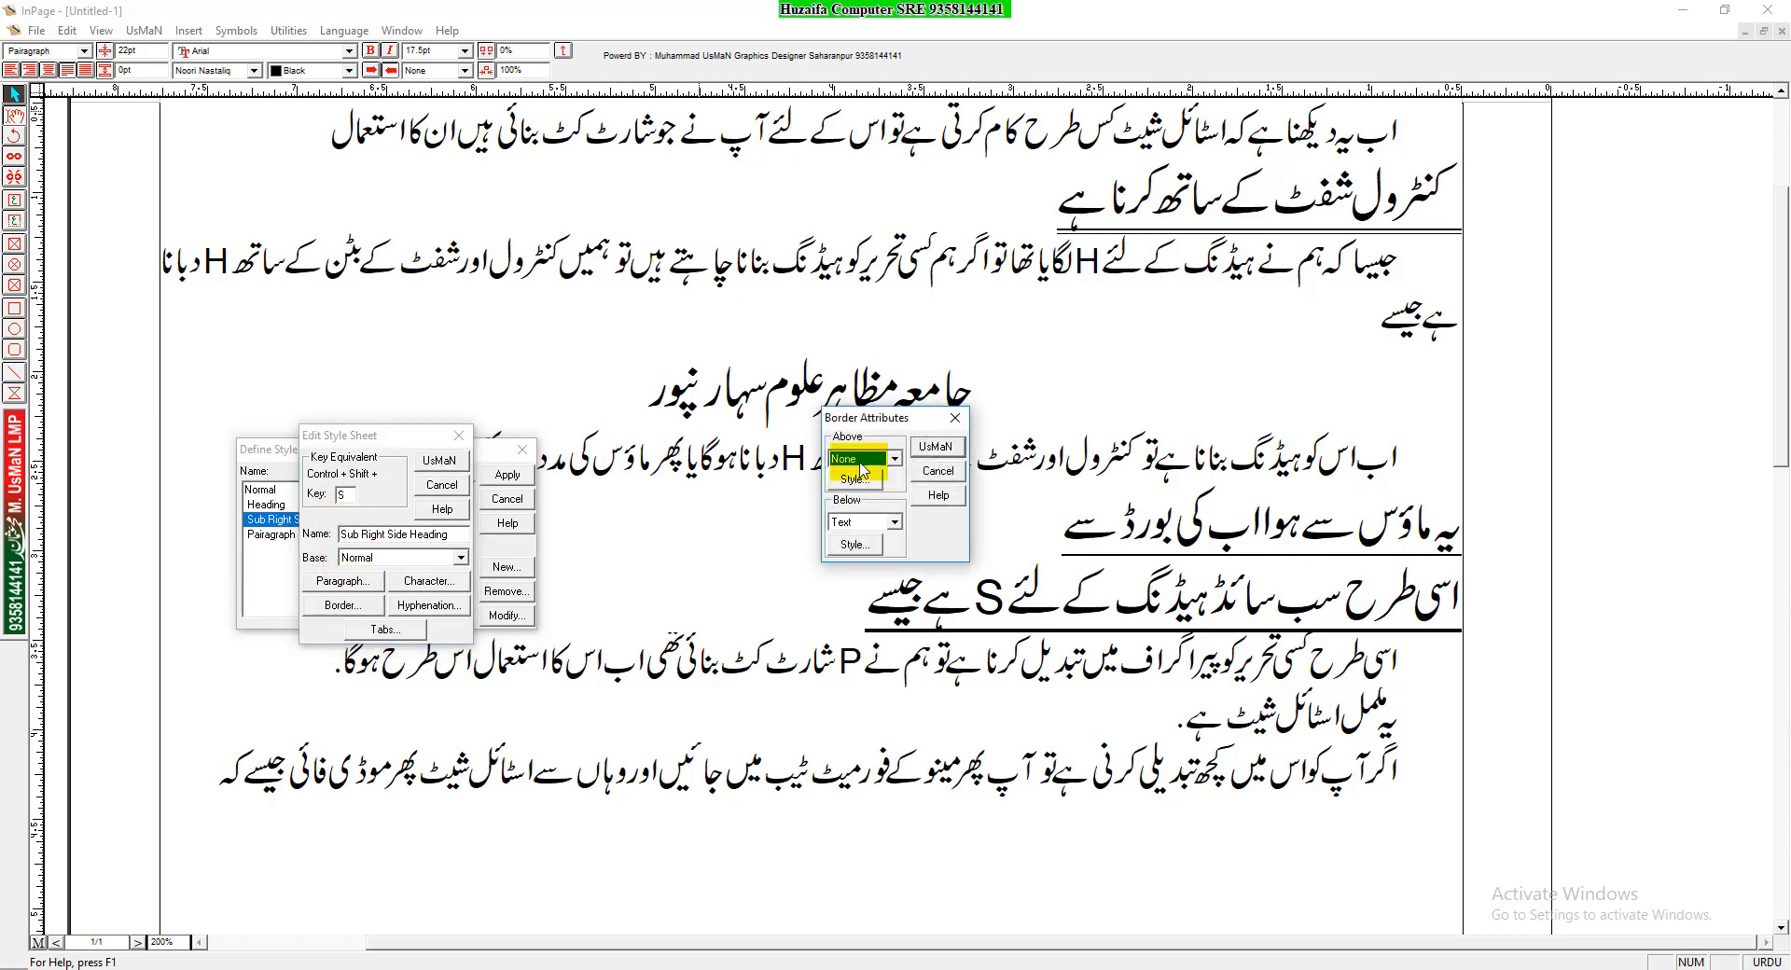
pyautogui.click(859, 461)
pyautogui.click(855, 521)
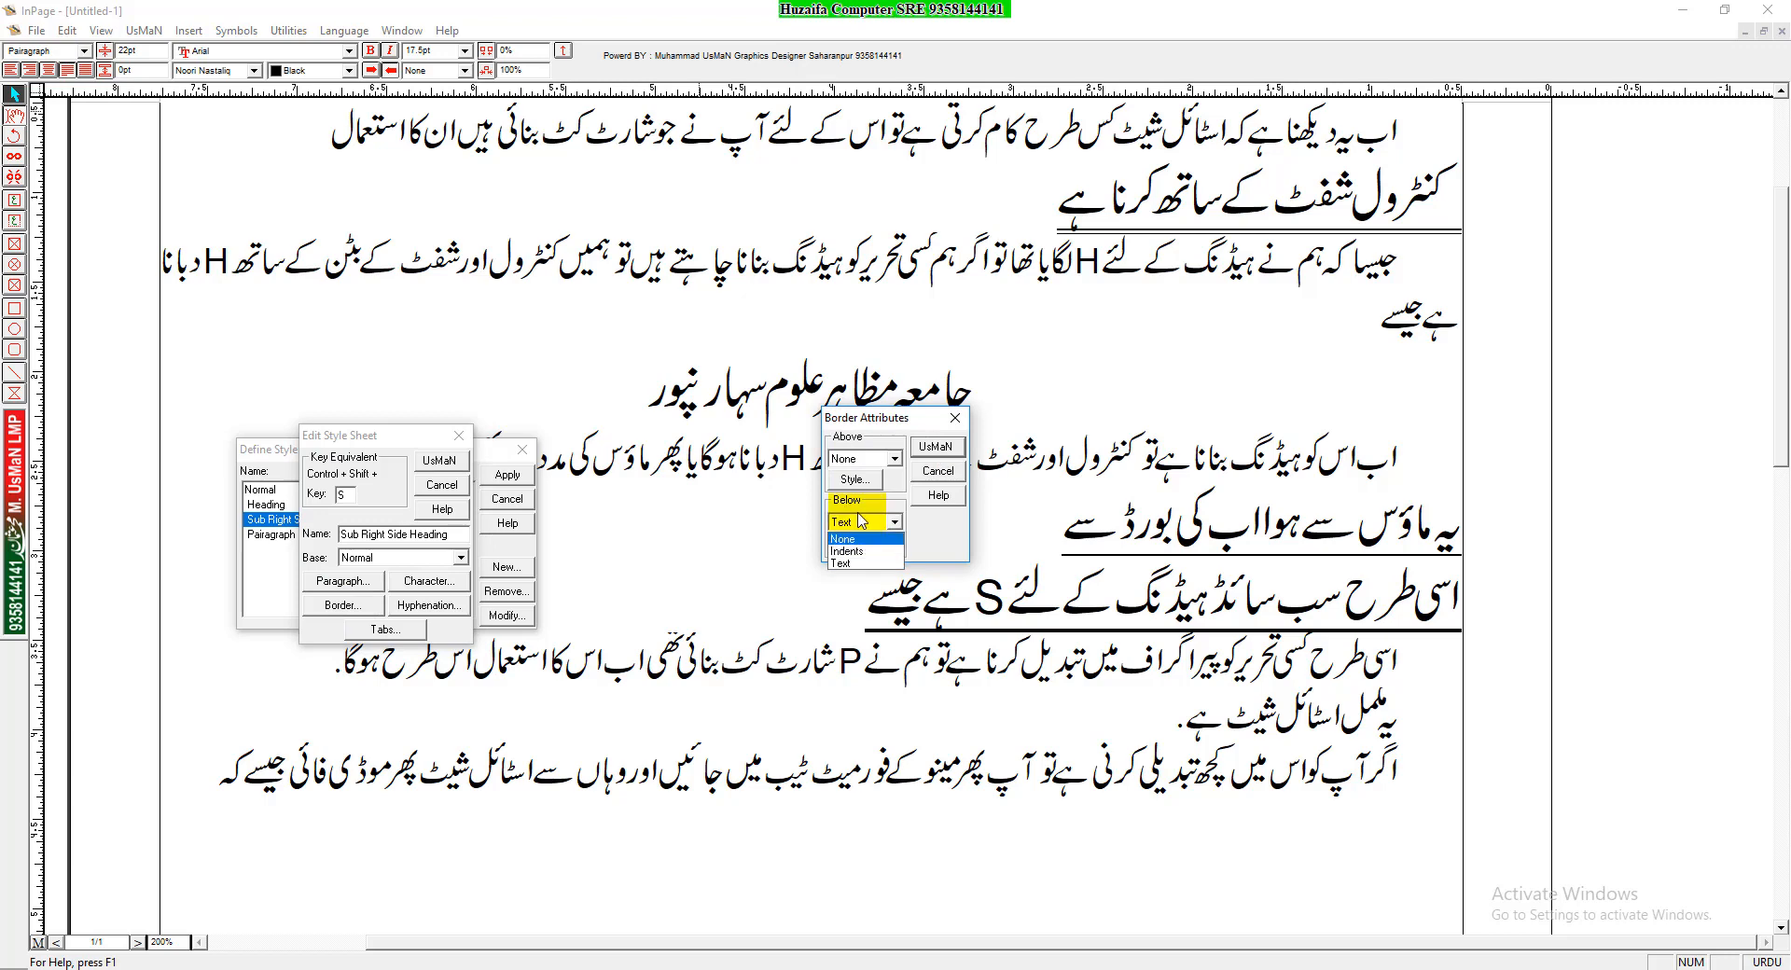
pyautogui.click(891, 504)
pyautogui.click(865, 543)
# Set the line style of the heading's lower border to the dotted pattern and save the modified style sheet
pyautogui.click(886, 459)
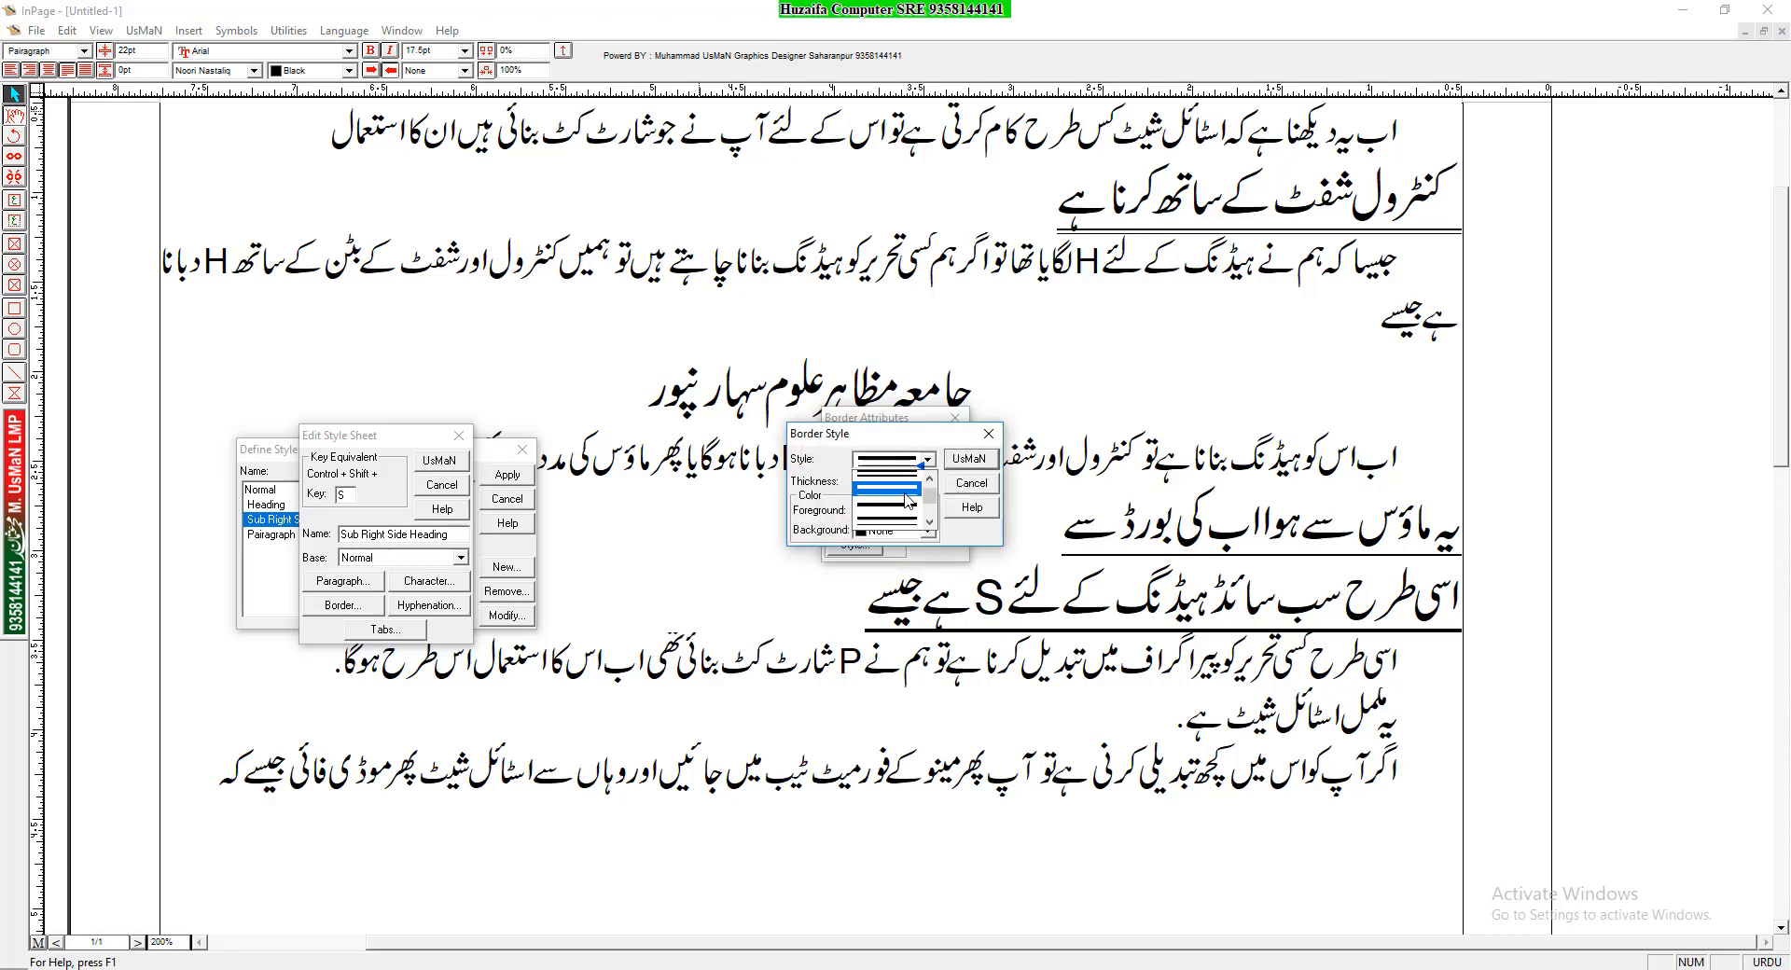
pyautogui.scroll(-2, 893, 504)
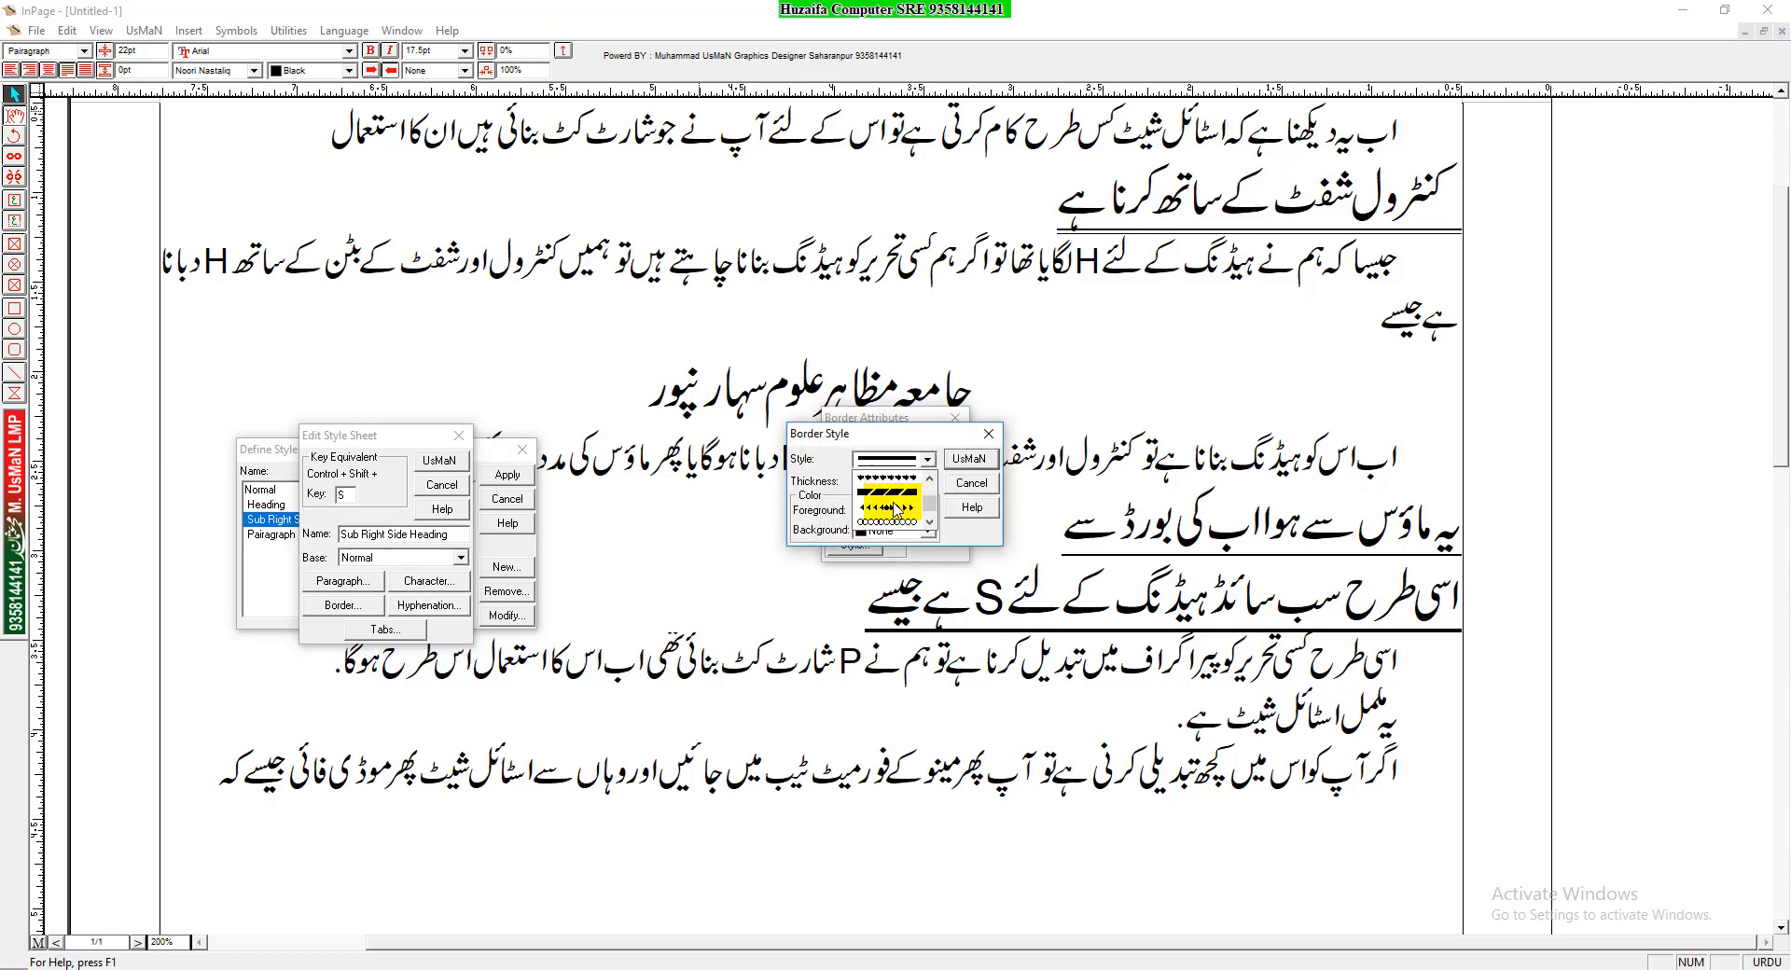
pyautogui.scroll(-1, 894, 518)
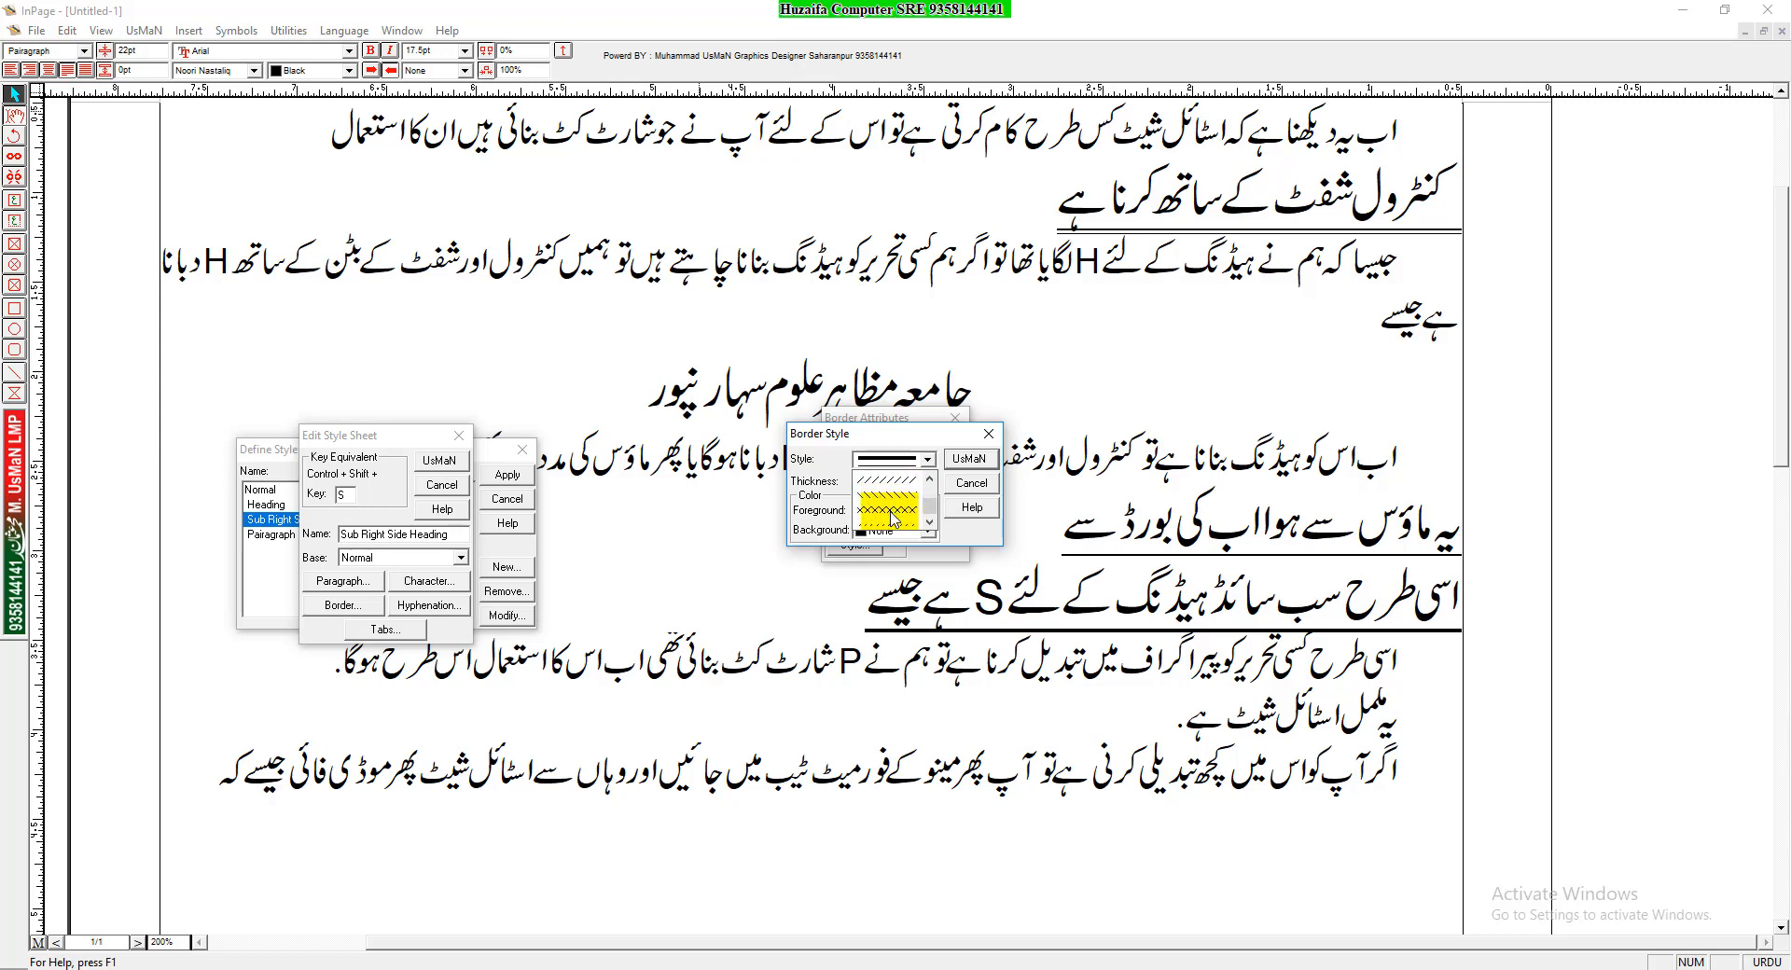
pyautogui.scroll(3, 893, 513)
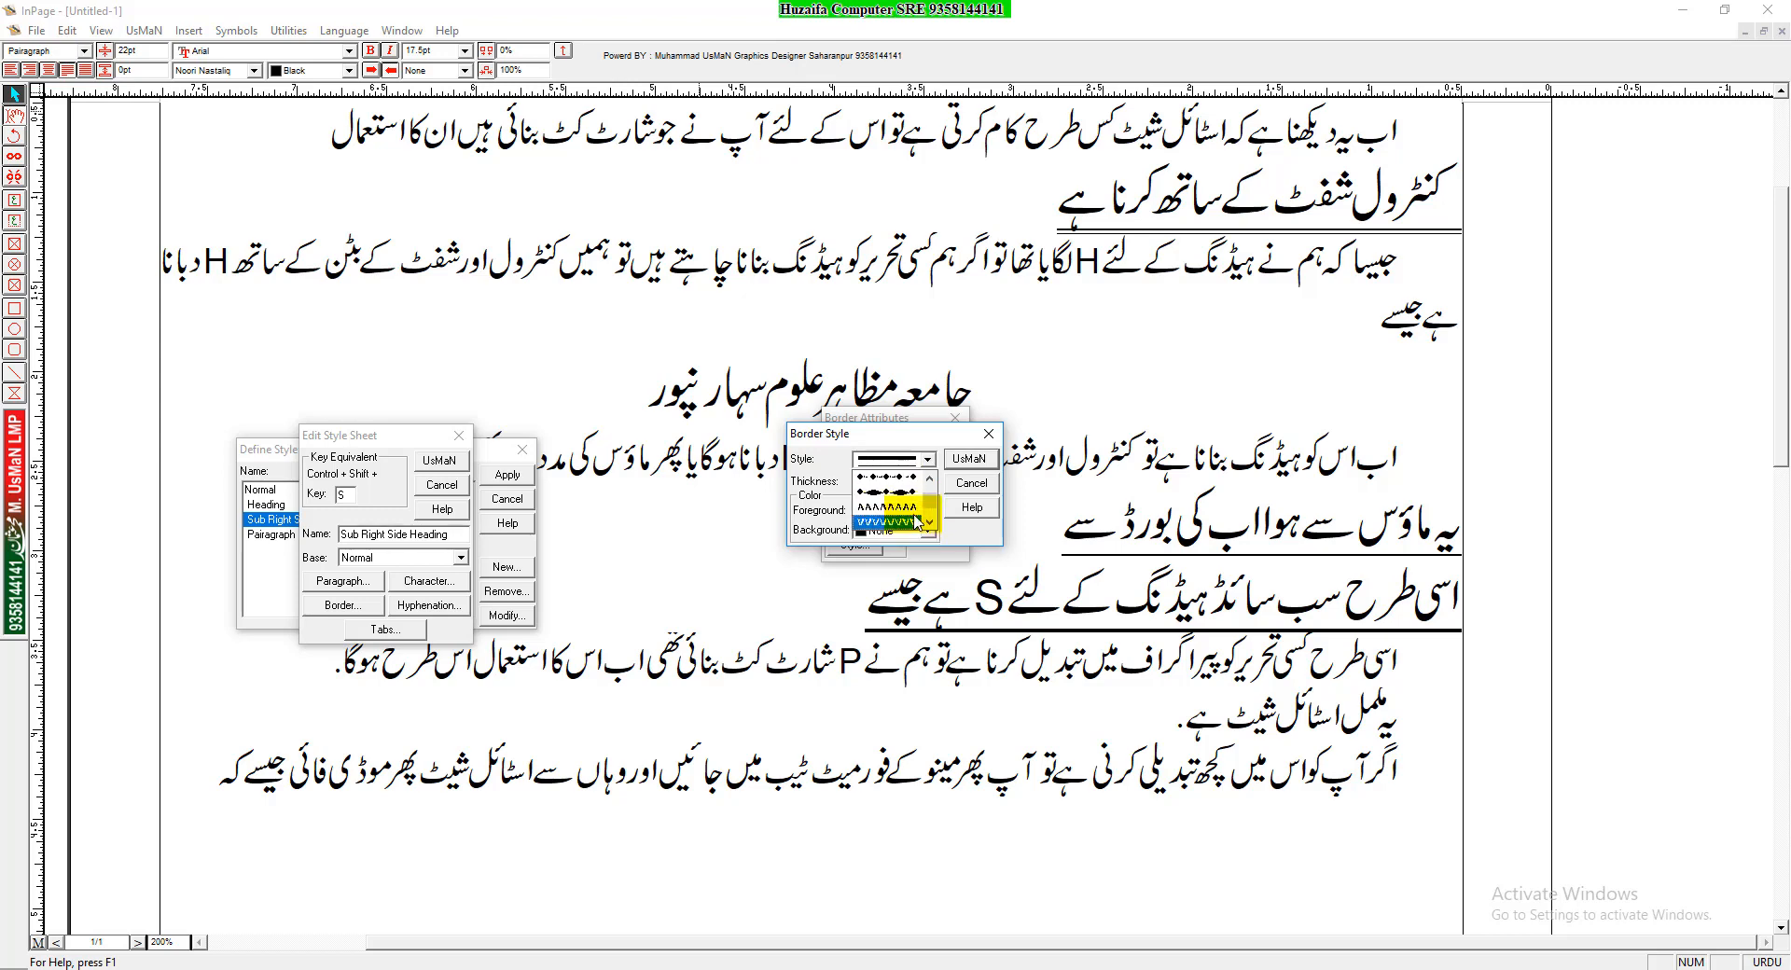
pyautogui.scroll(4, 930, 485)
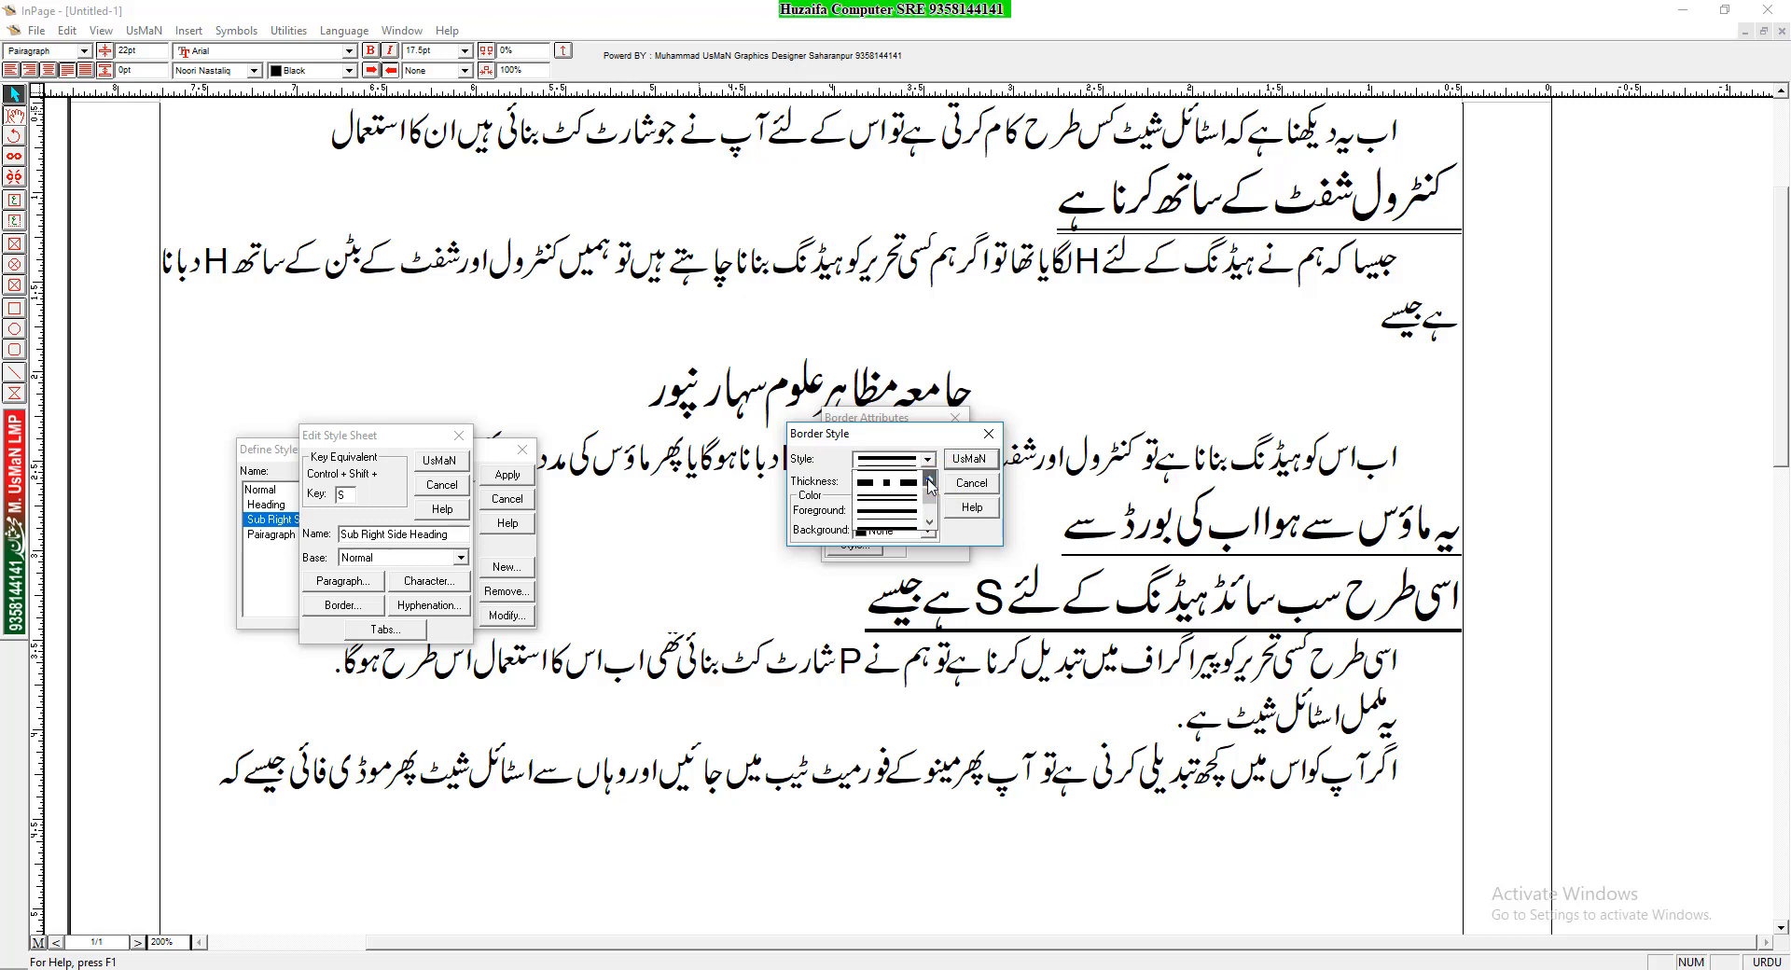
pyautogui.click(929, 480)
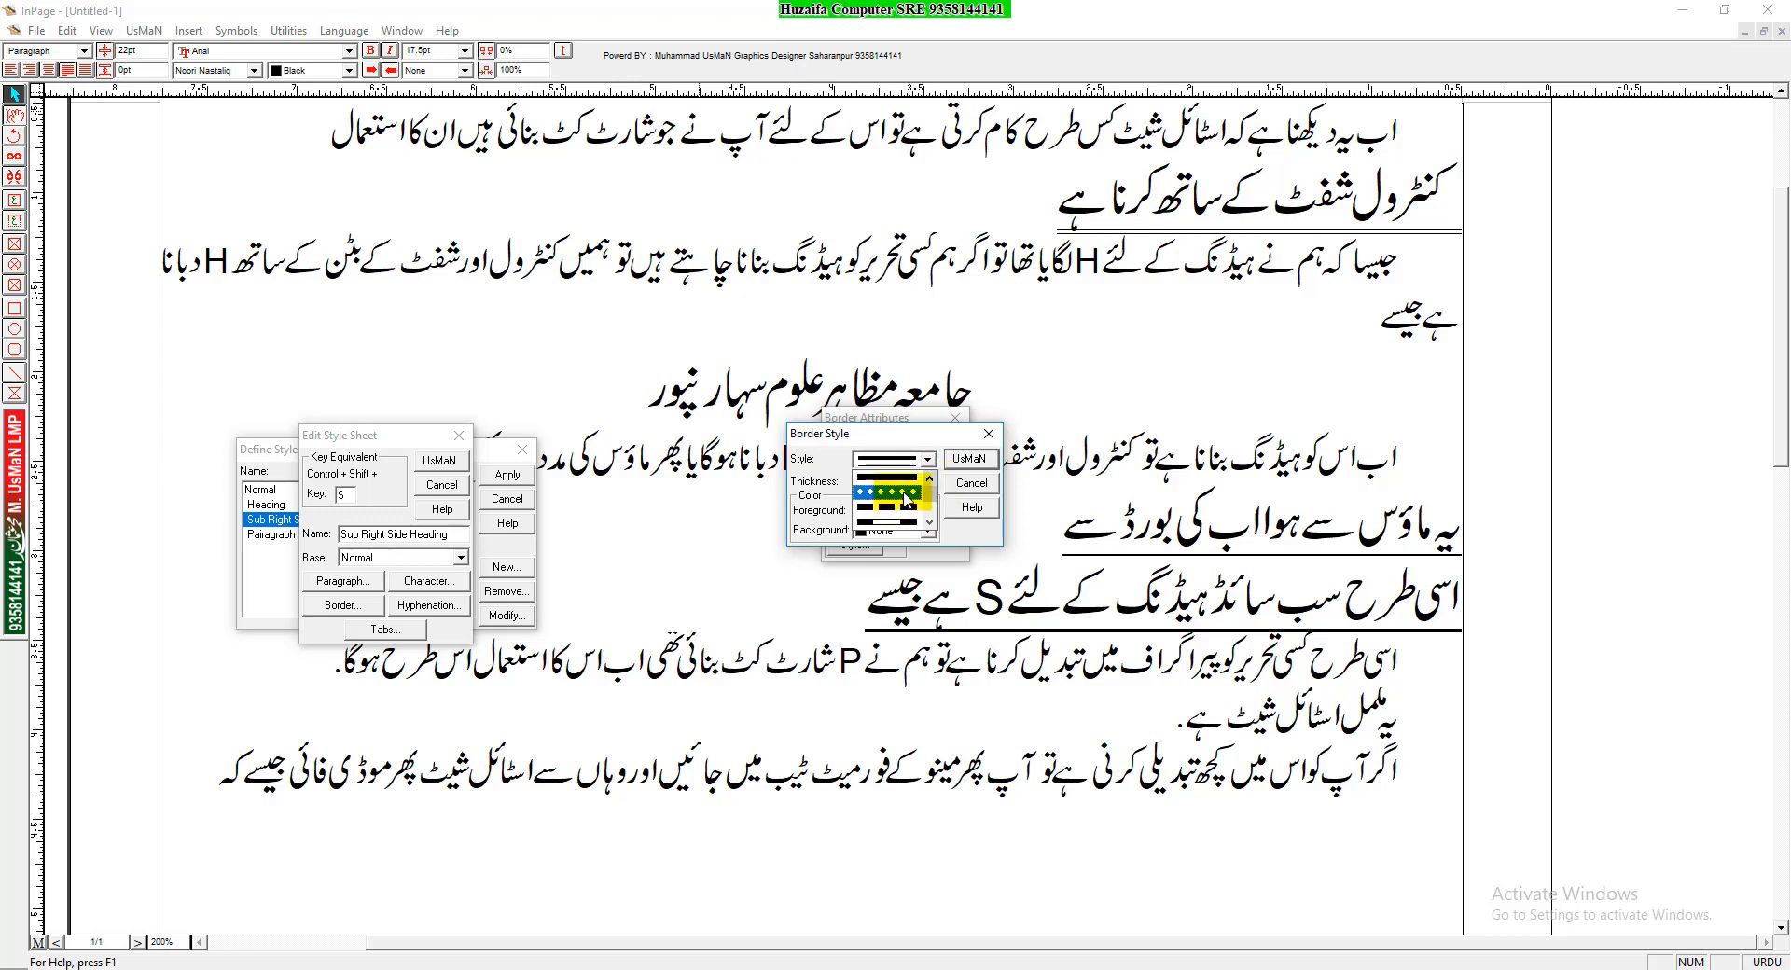
pyautogui.click(957, 466)
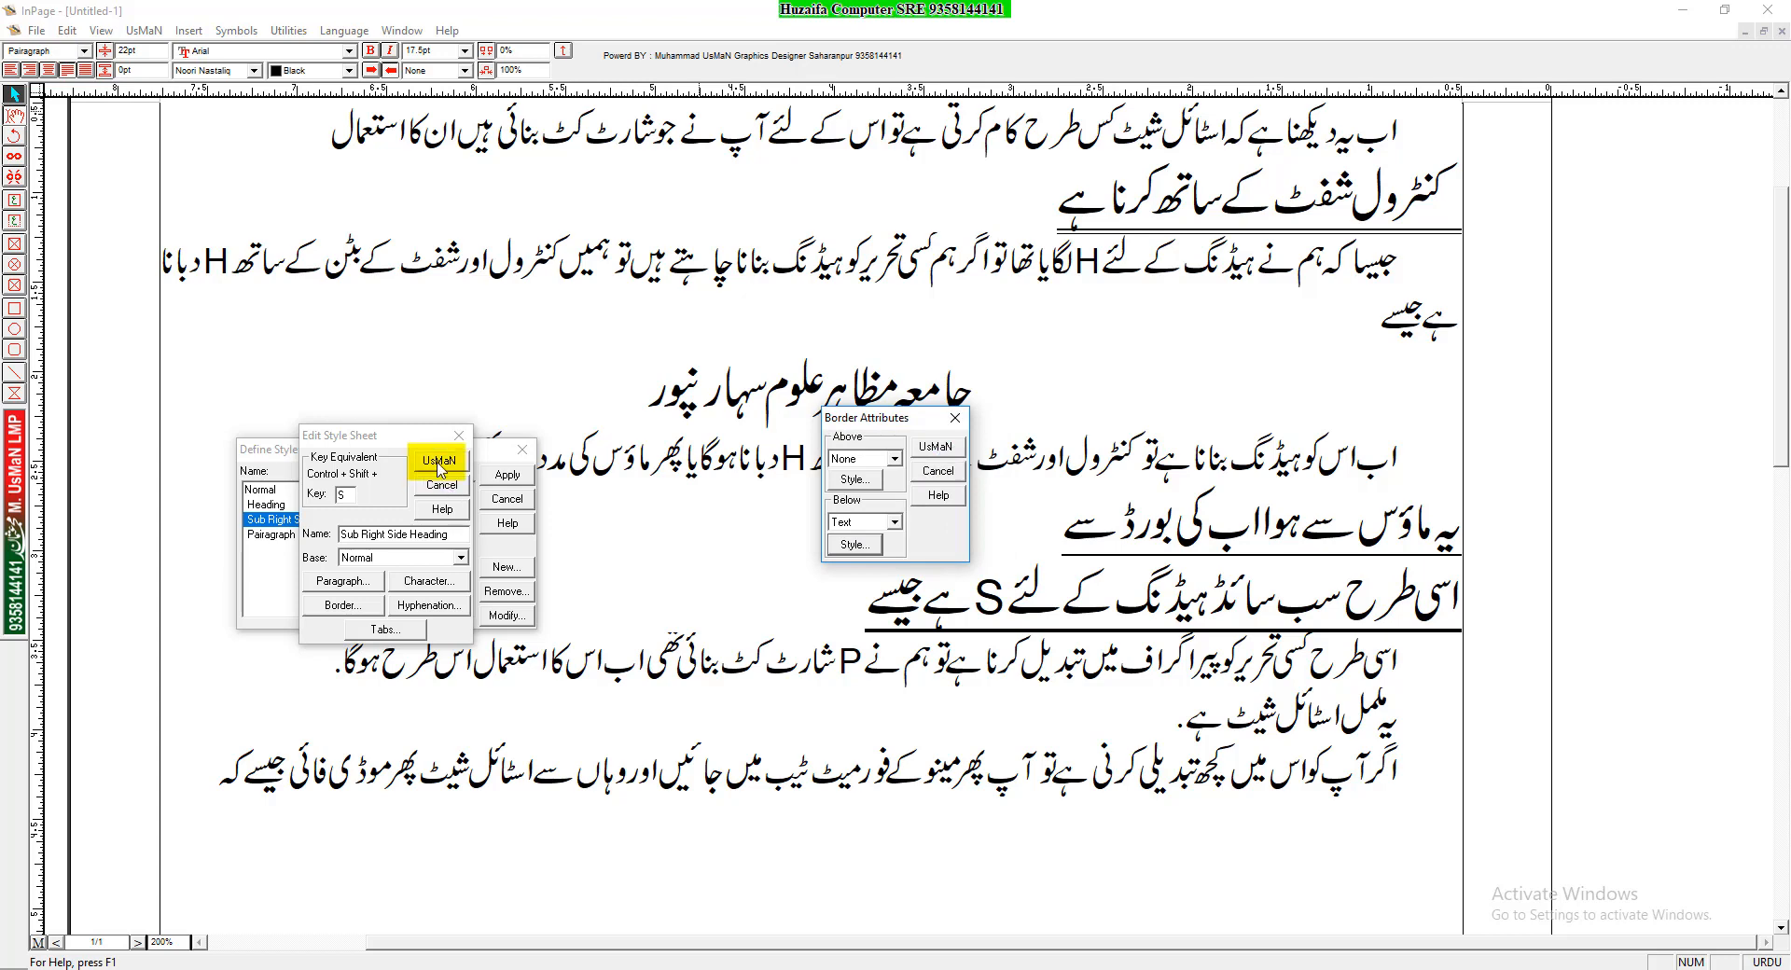
pyautogui.click(939, 450)
pyautogui.click(439, 460)
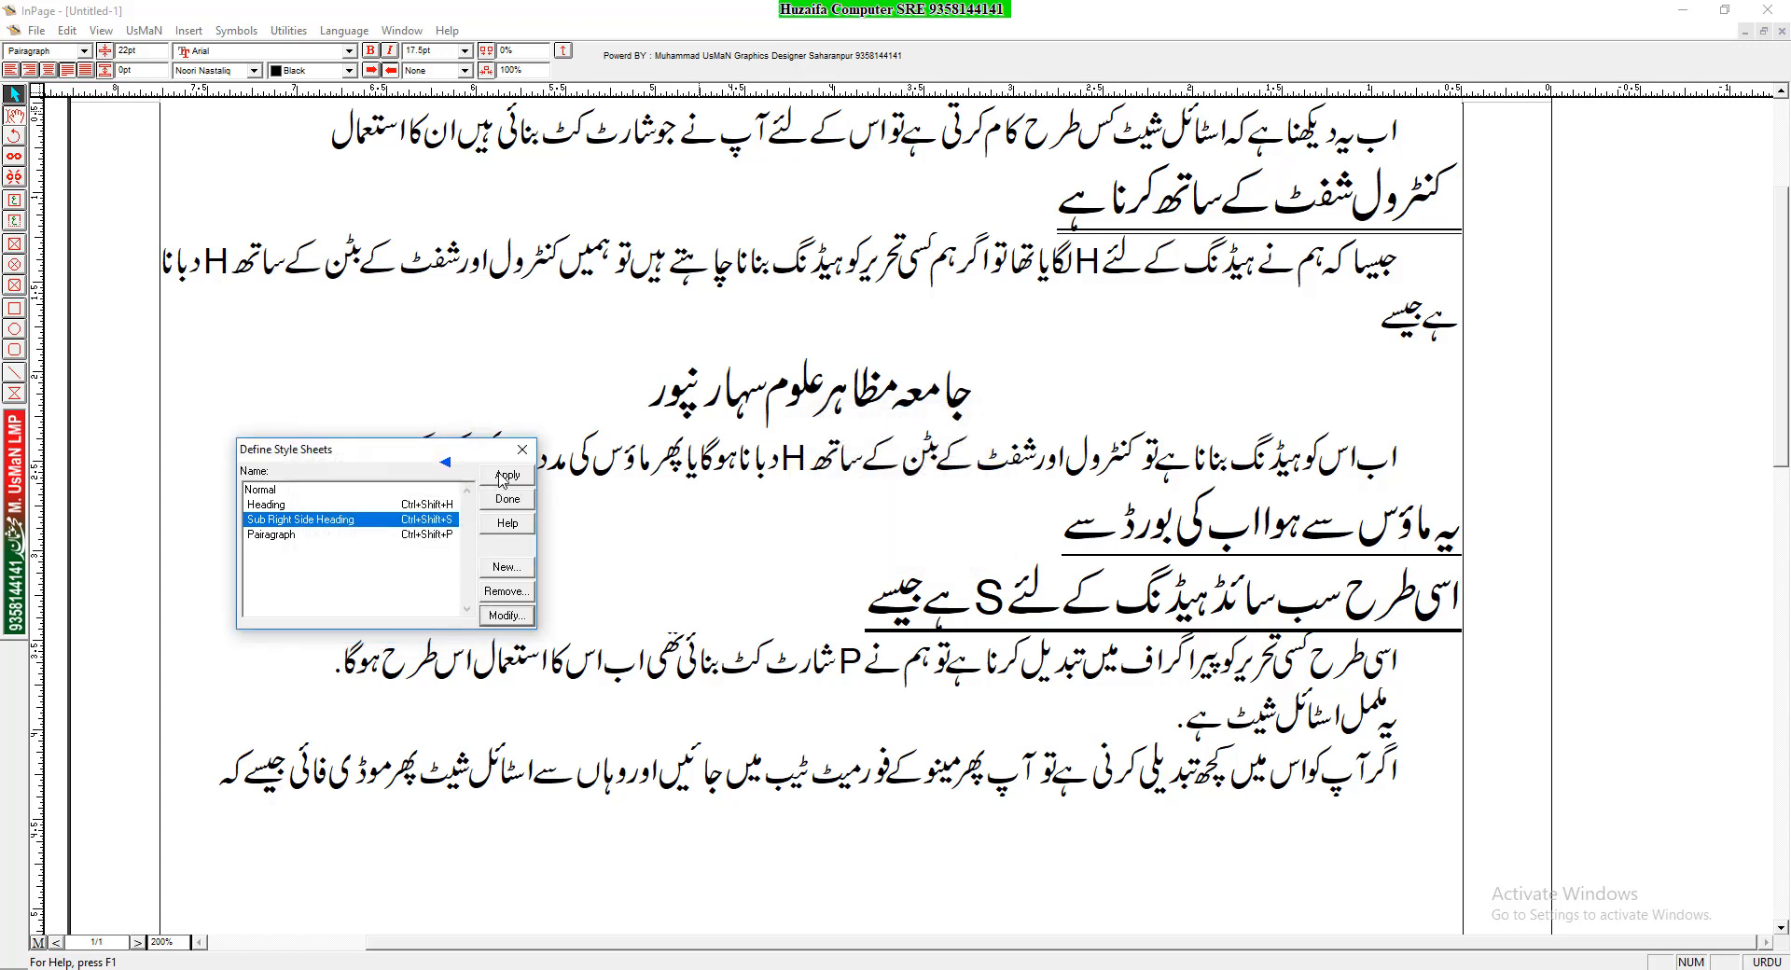
pyautogui.click(507, 474)
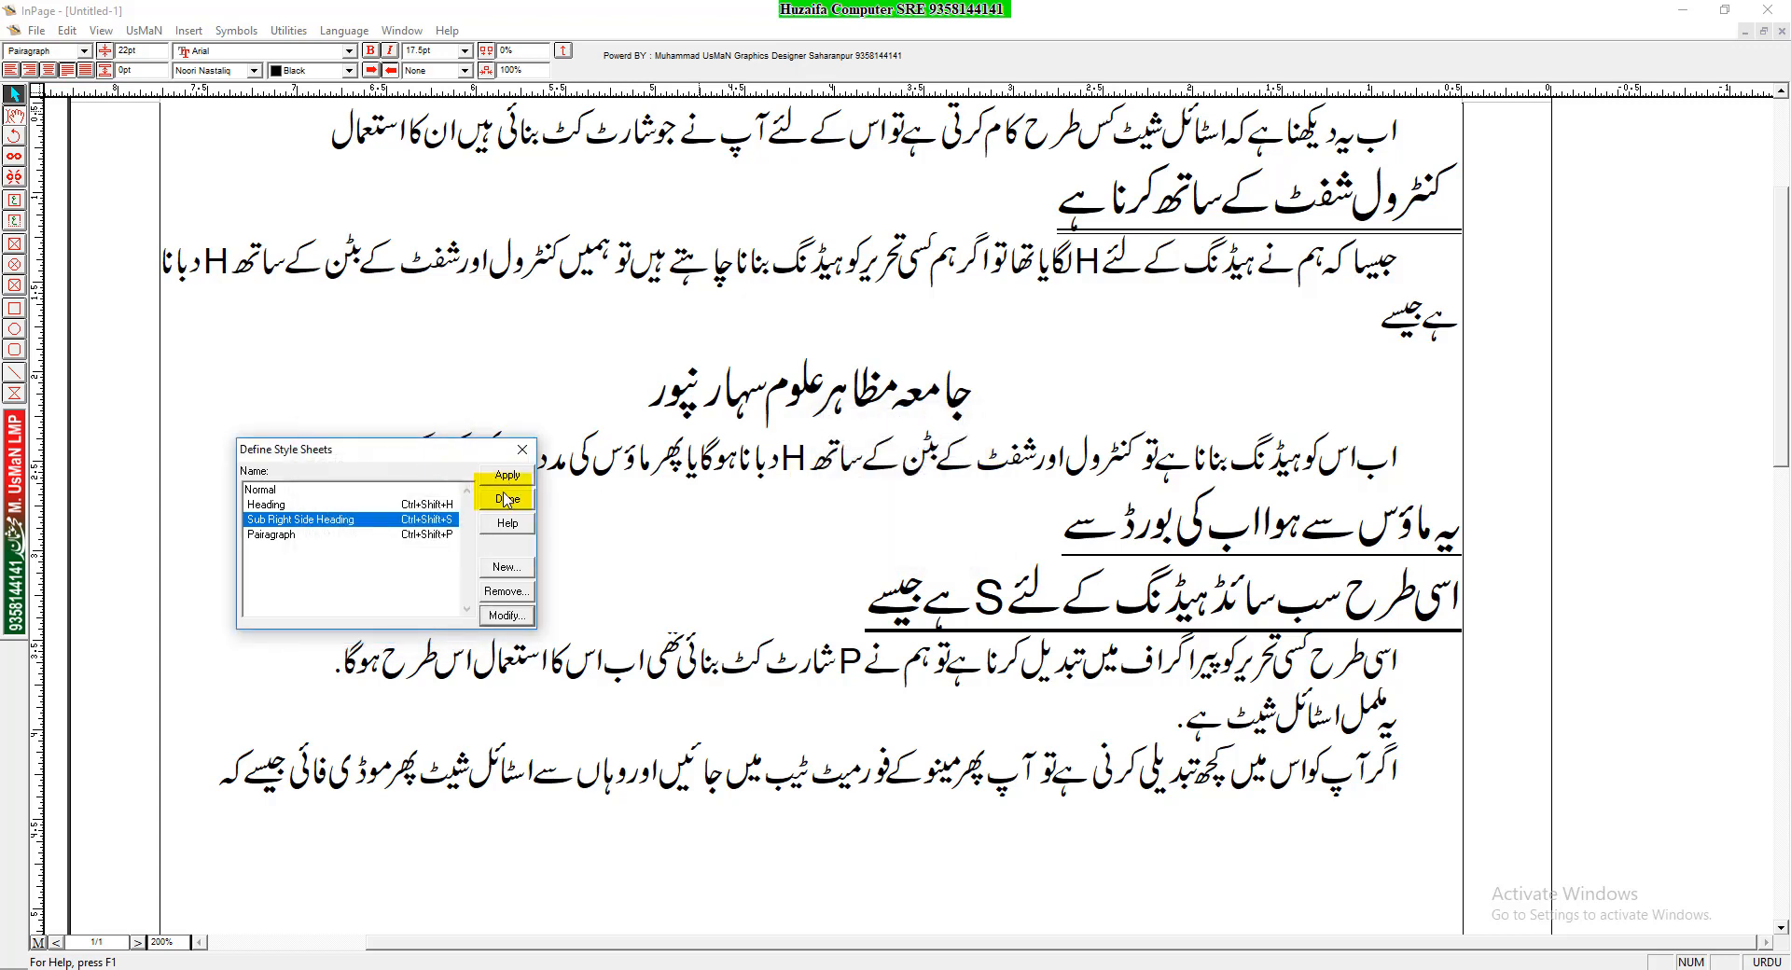
# Zoom the page to 300% around the two Sub Right Side Heading lines to inspect their lower borders
pyautogui.click(1192, 606)
pyautogui.rightClick(1150, 564)
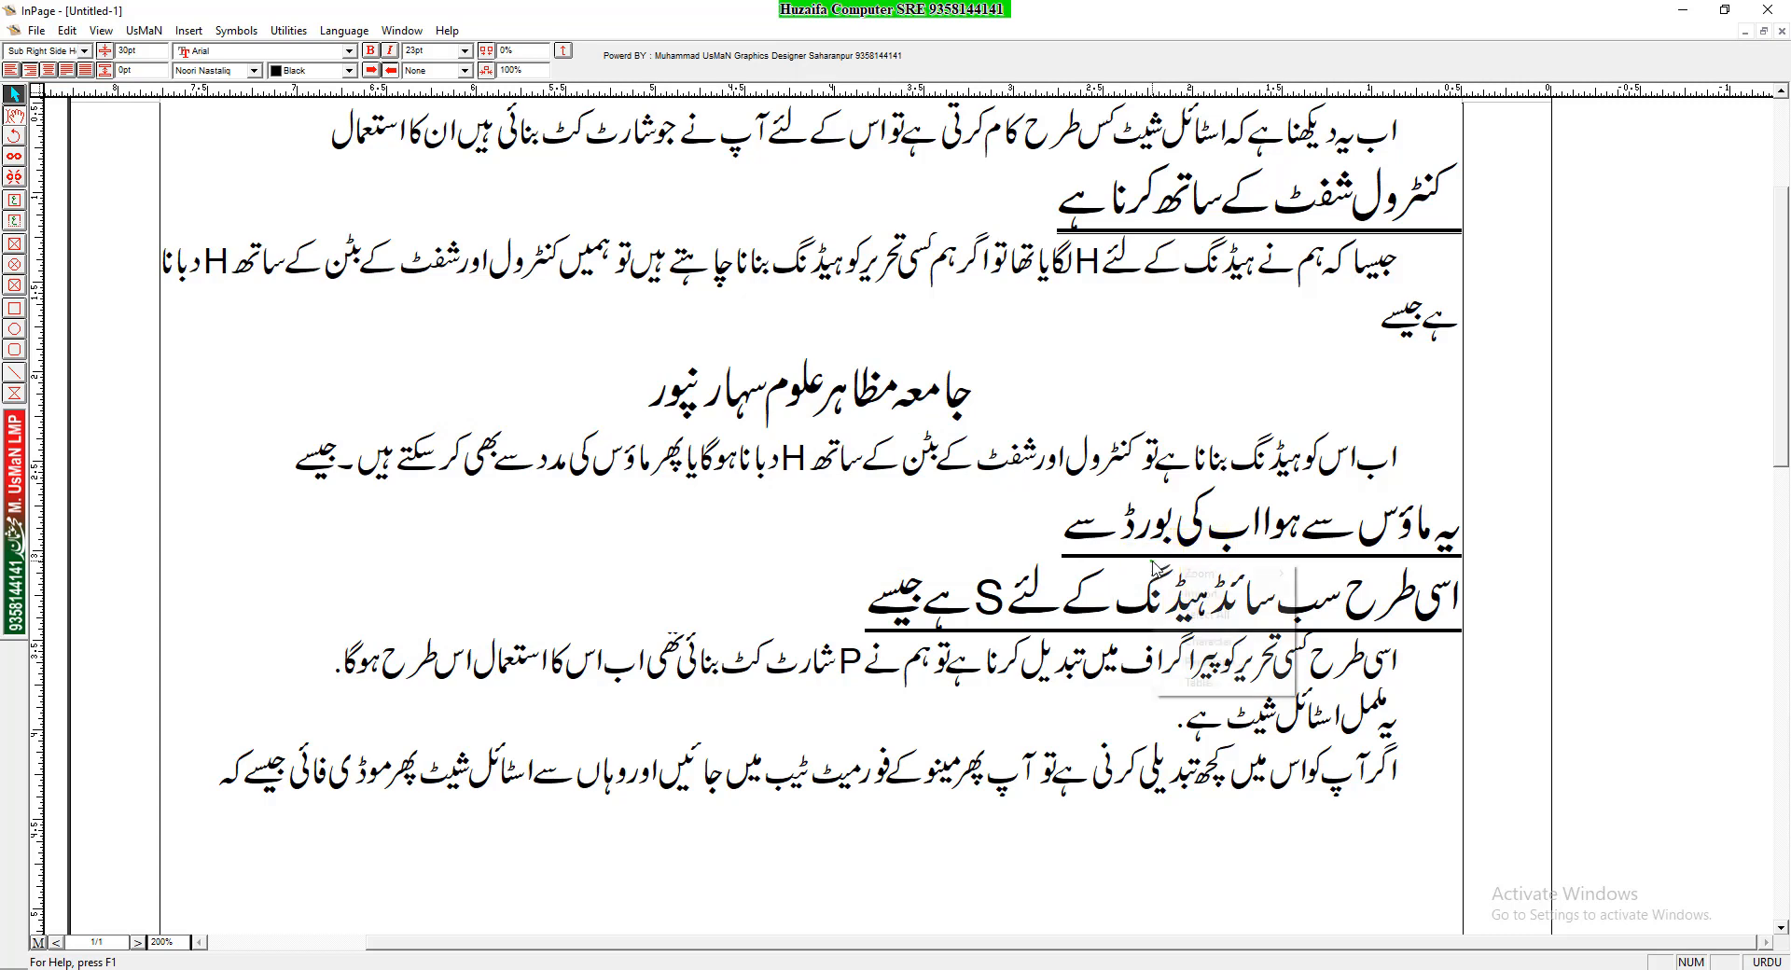
pyautogui.moveTo(1199, 573)
pyautogui.click(1333, 654)
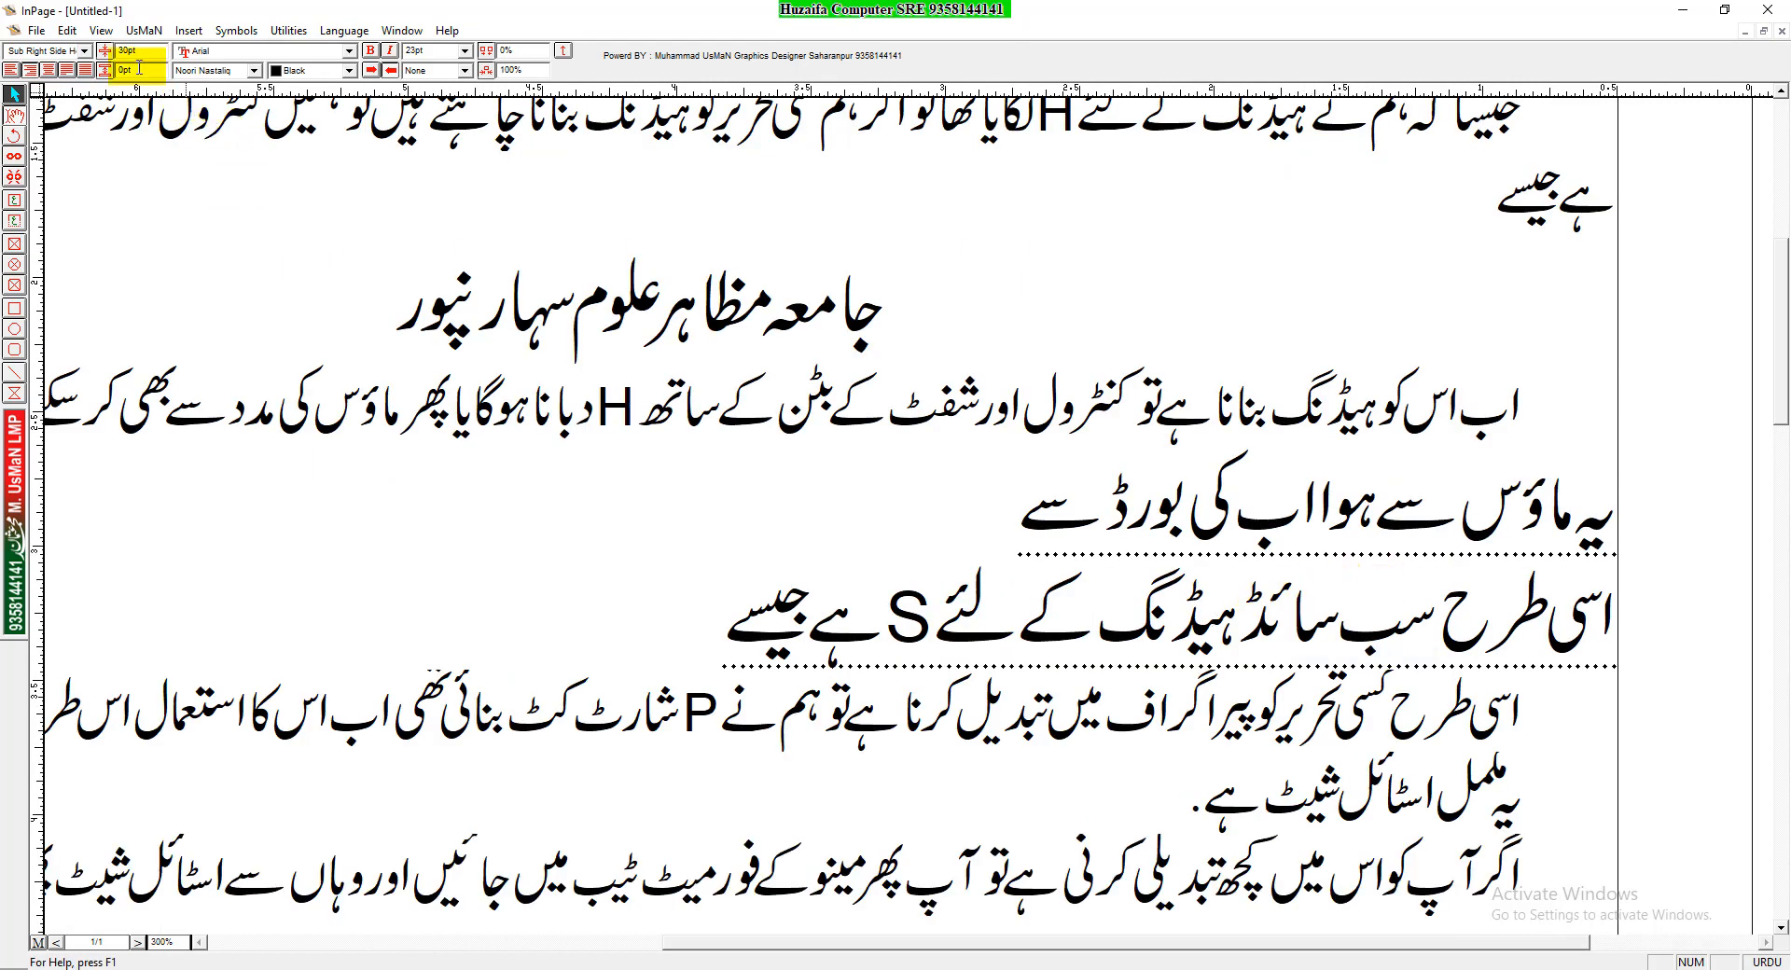
# Open the Sub Right Side Heading style sheet for modification and bring up the line style of its border below the text
pyautogui.click(143, 30)
pyautogui.click(233, 386)
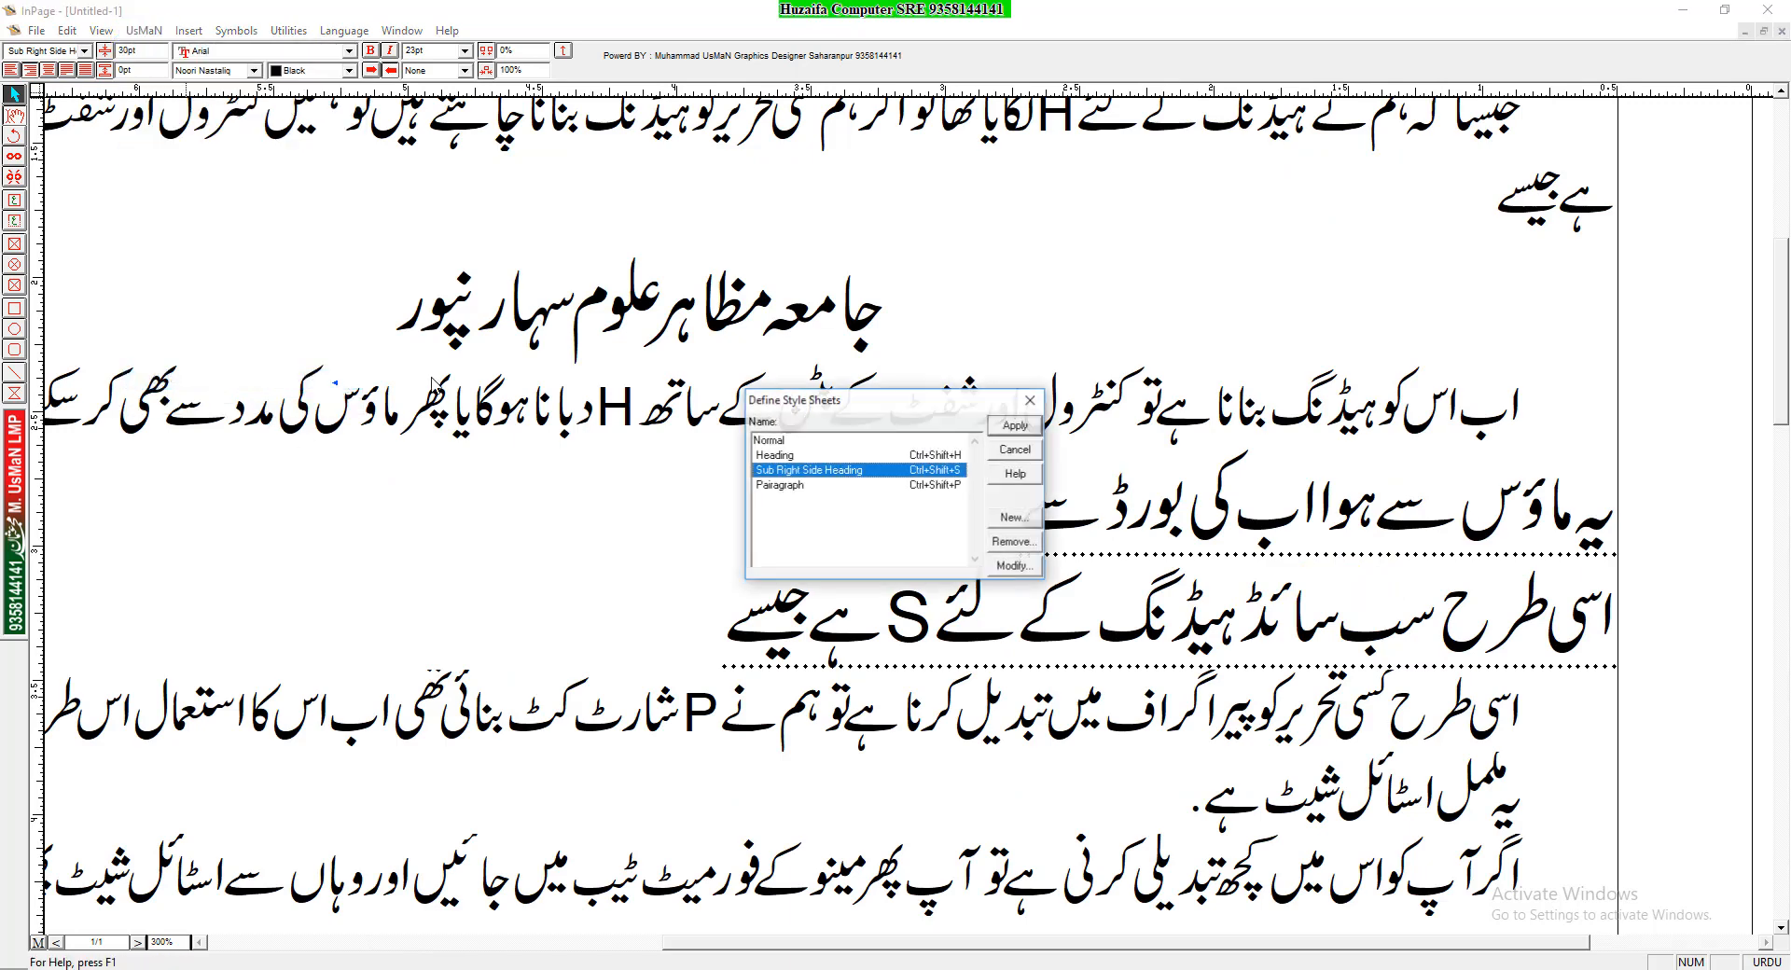
pyautogui.click(1013, 566)
pyautogui.click(844, 555)
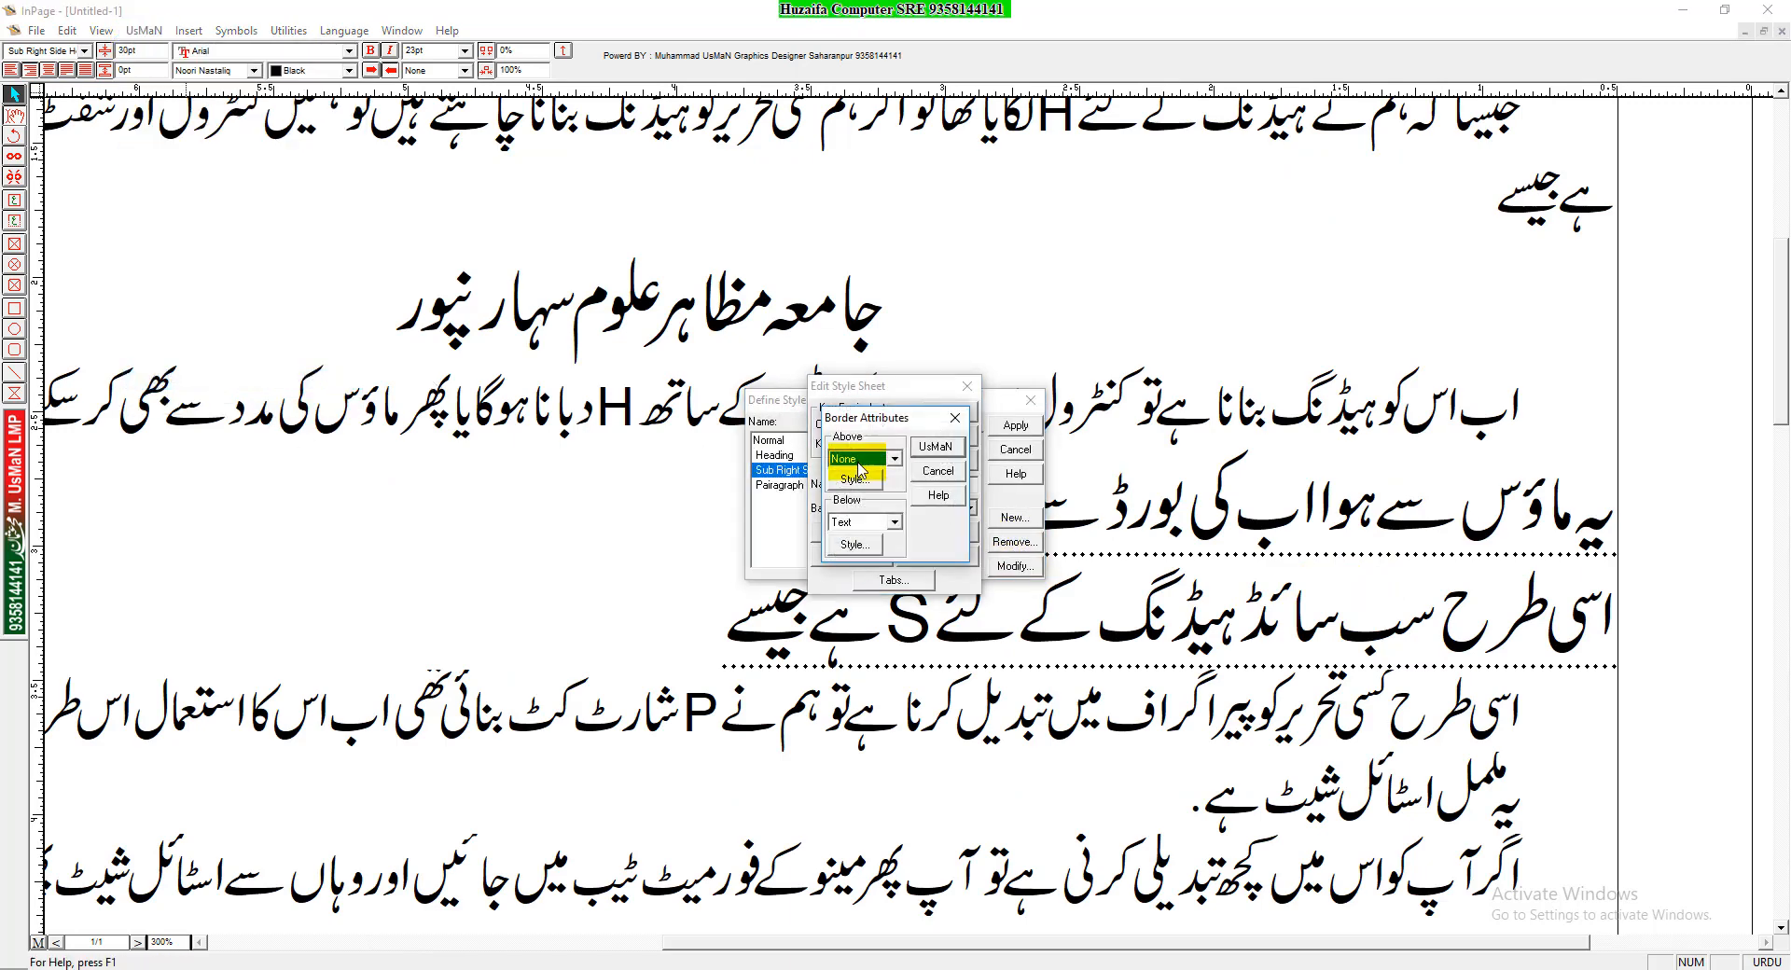
pyautogui.click(862, 521)
pyautogui.click(855, 548)
pyautogui.click(855, 545)
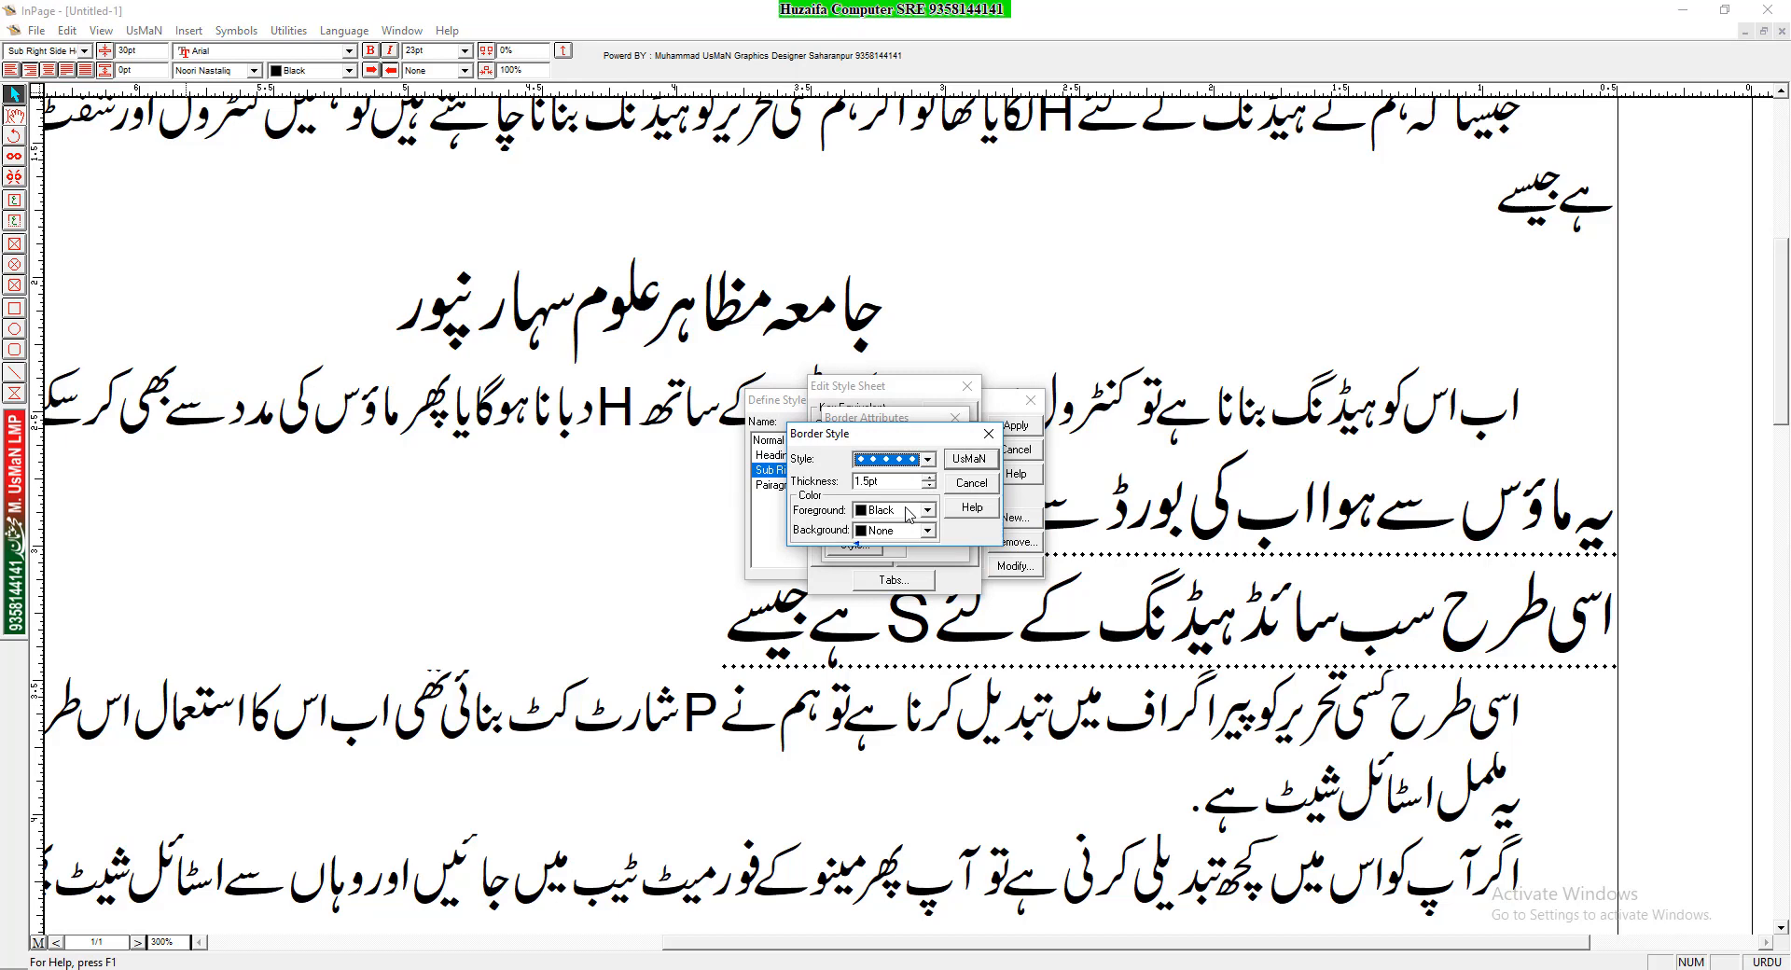
# Set the line style of the heading's lower border to the dashed pattern and accept the border attributes
pyautogui.click(896, 459)
pyautogui.click(893, 485)
pyautogui.click(899, 463)
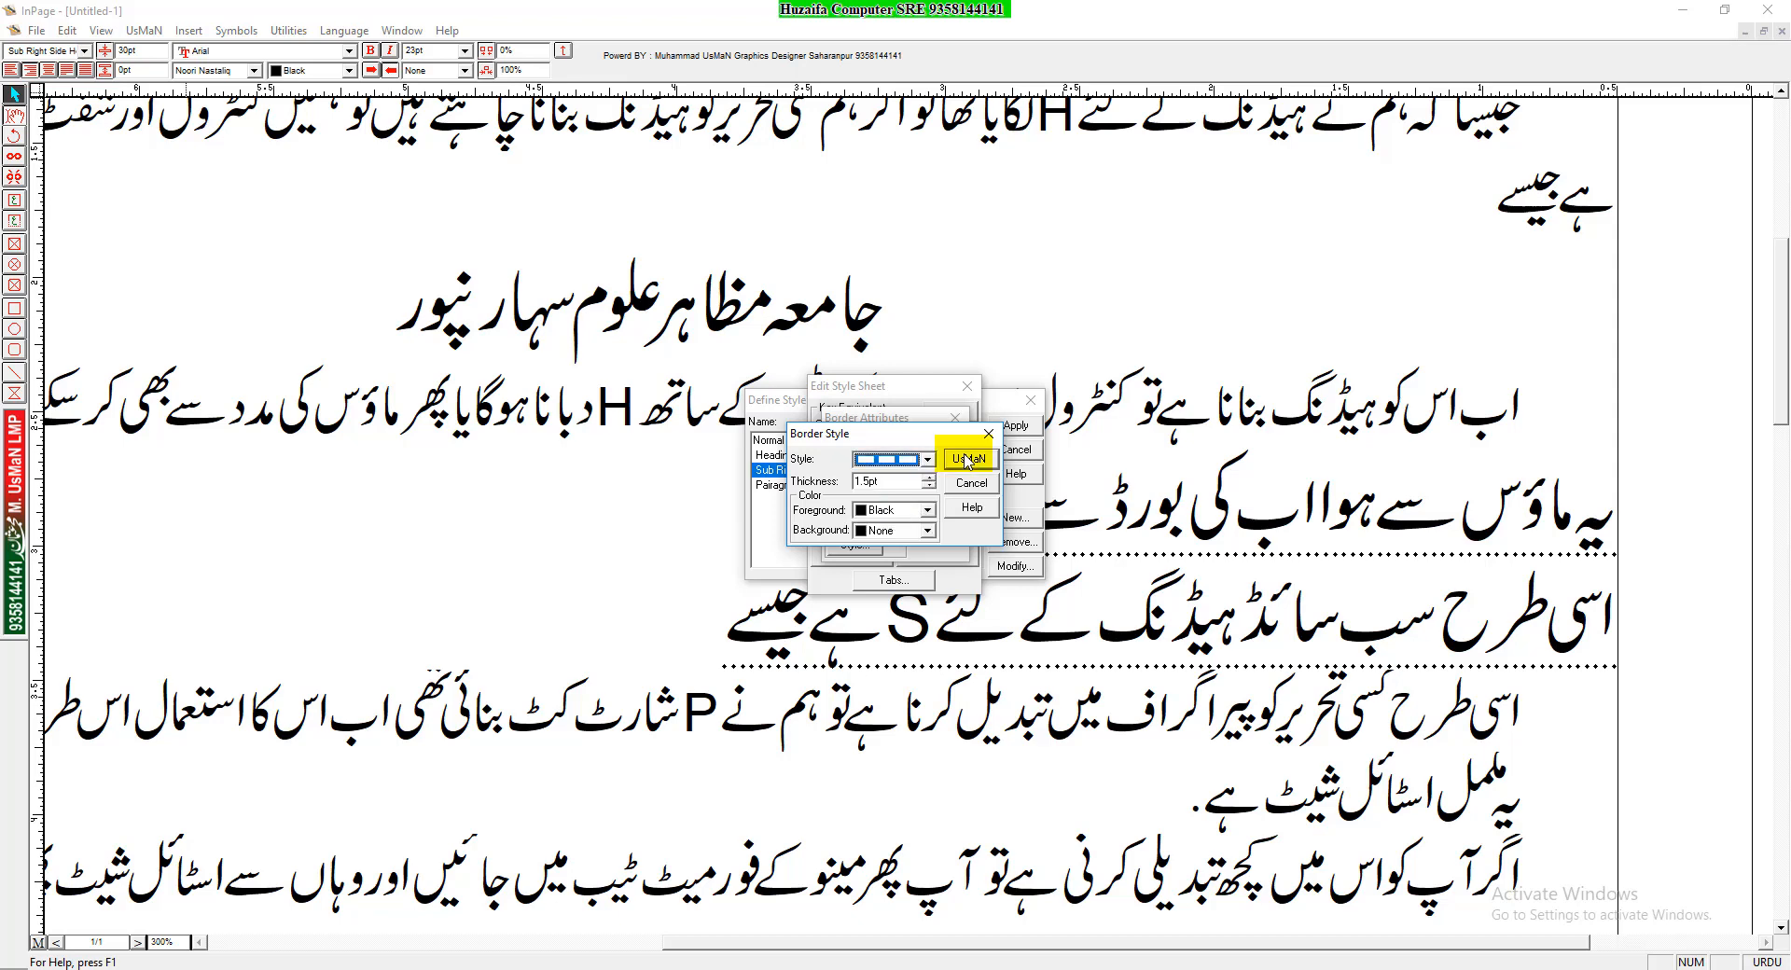
pyautogui.click(889, 511)
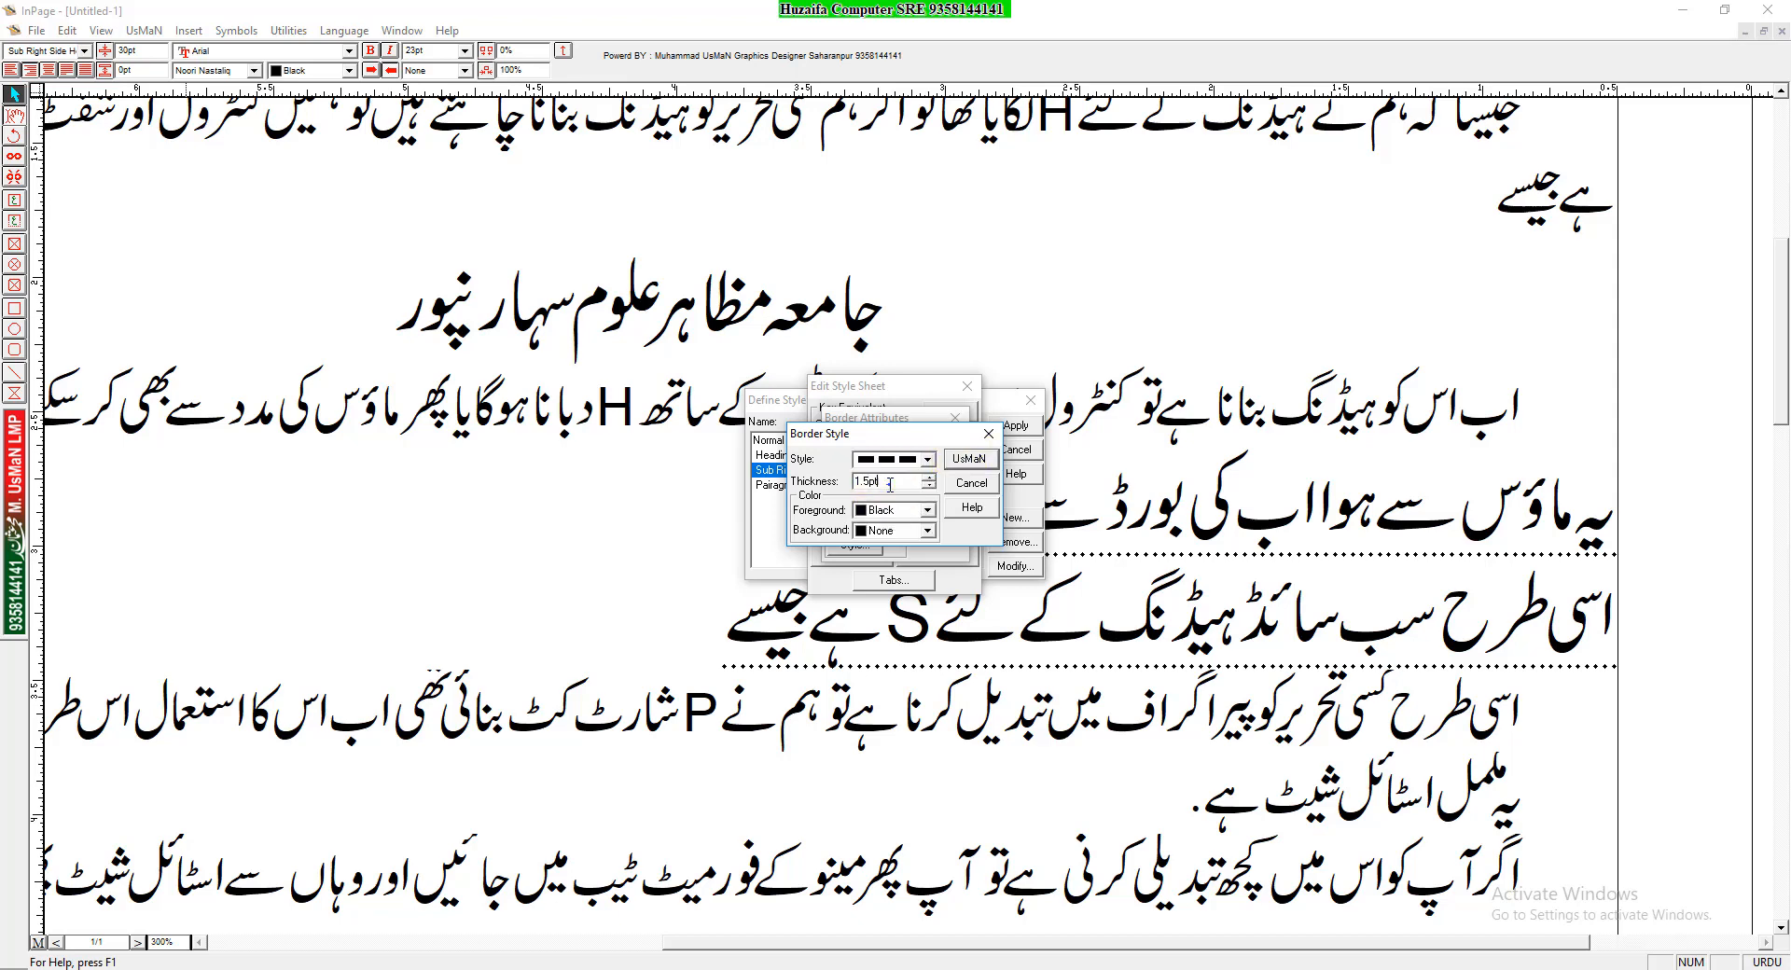
pyautogui.click(967, 459)
pyautogui.click(935, 447)
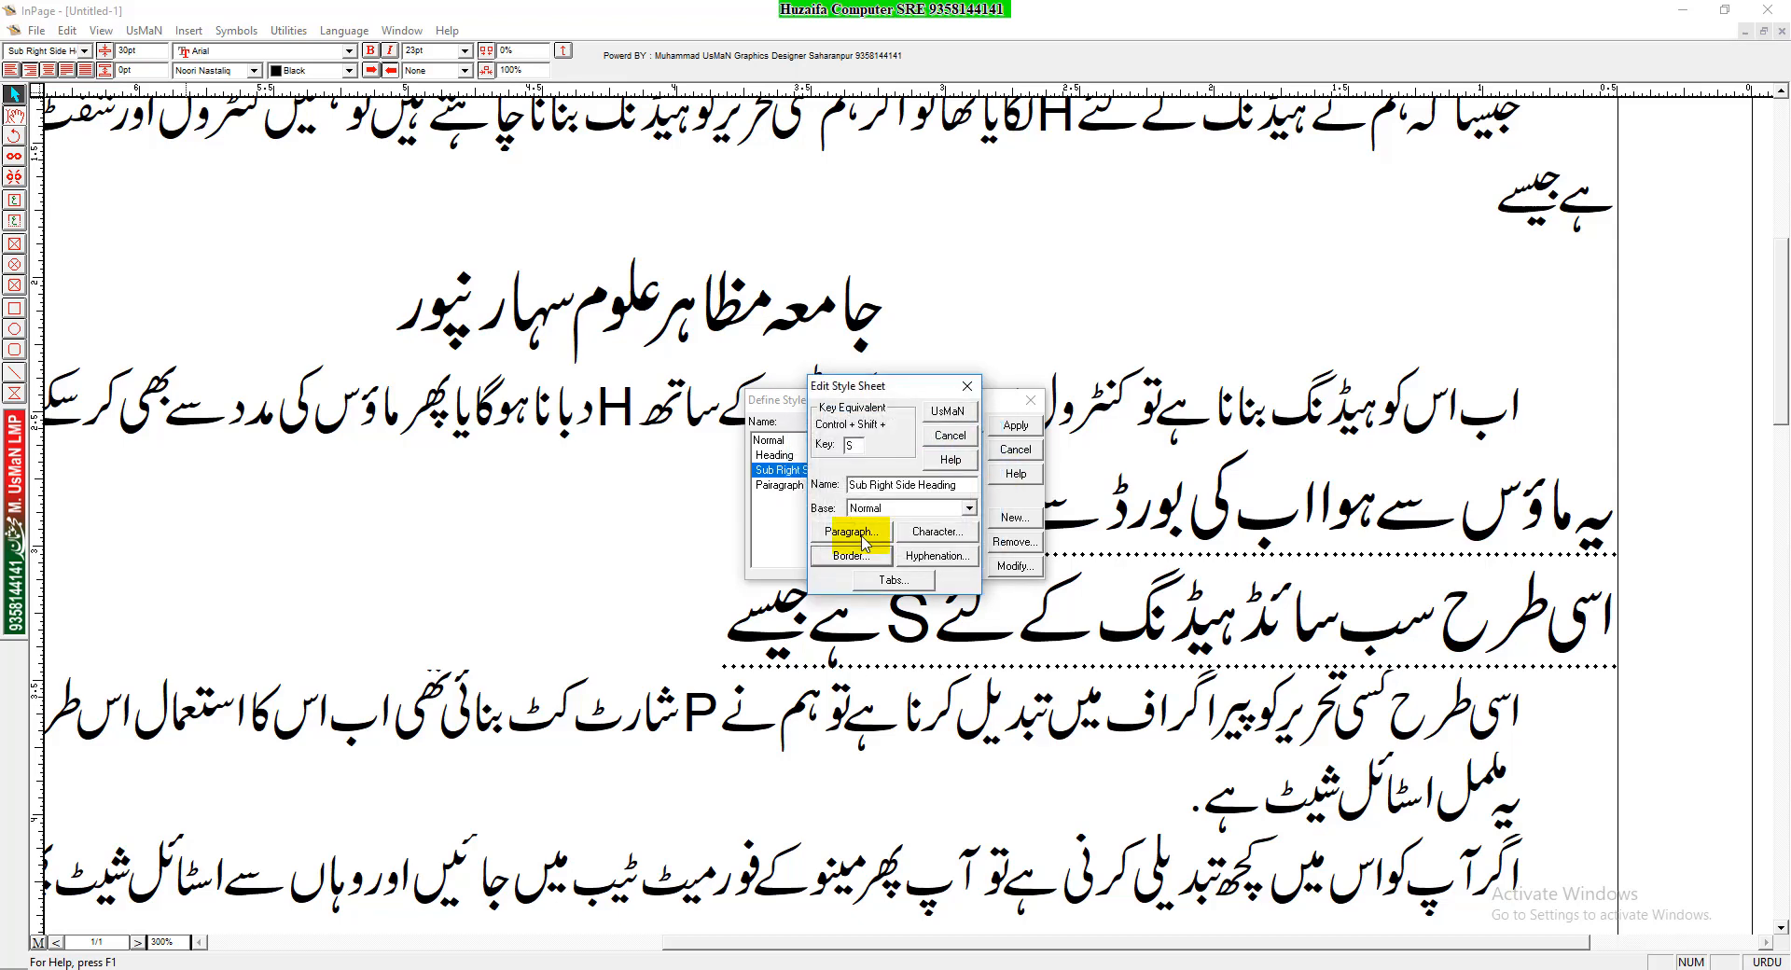
# Set the interline gap of the Sub Right Side Heading style sheet to 2pt and apply the modified style
pyautogui.click(863, 541)
pyautogui.doubleClick(835, 541)
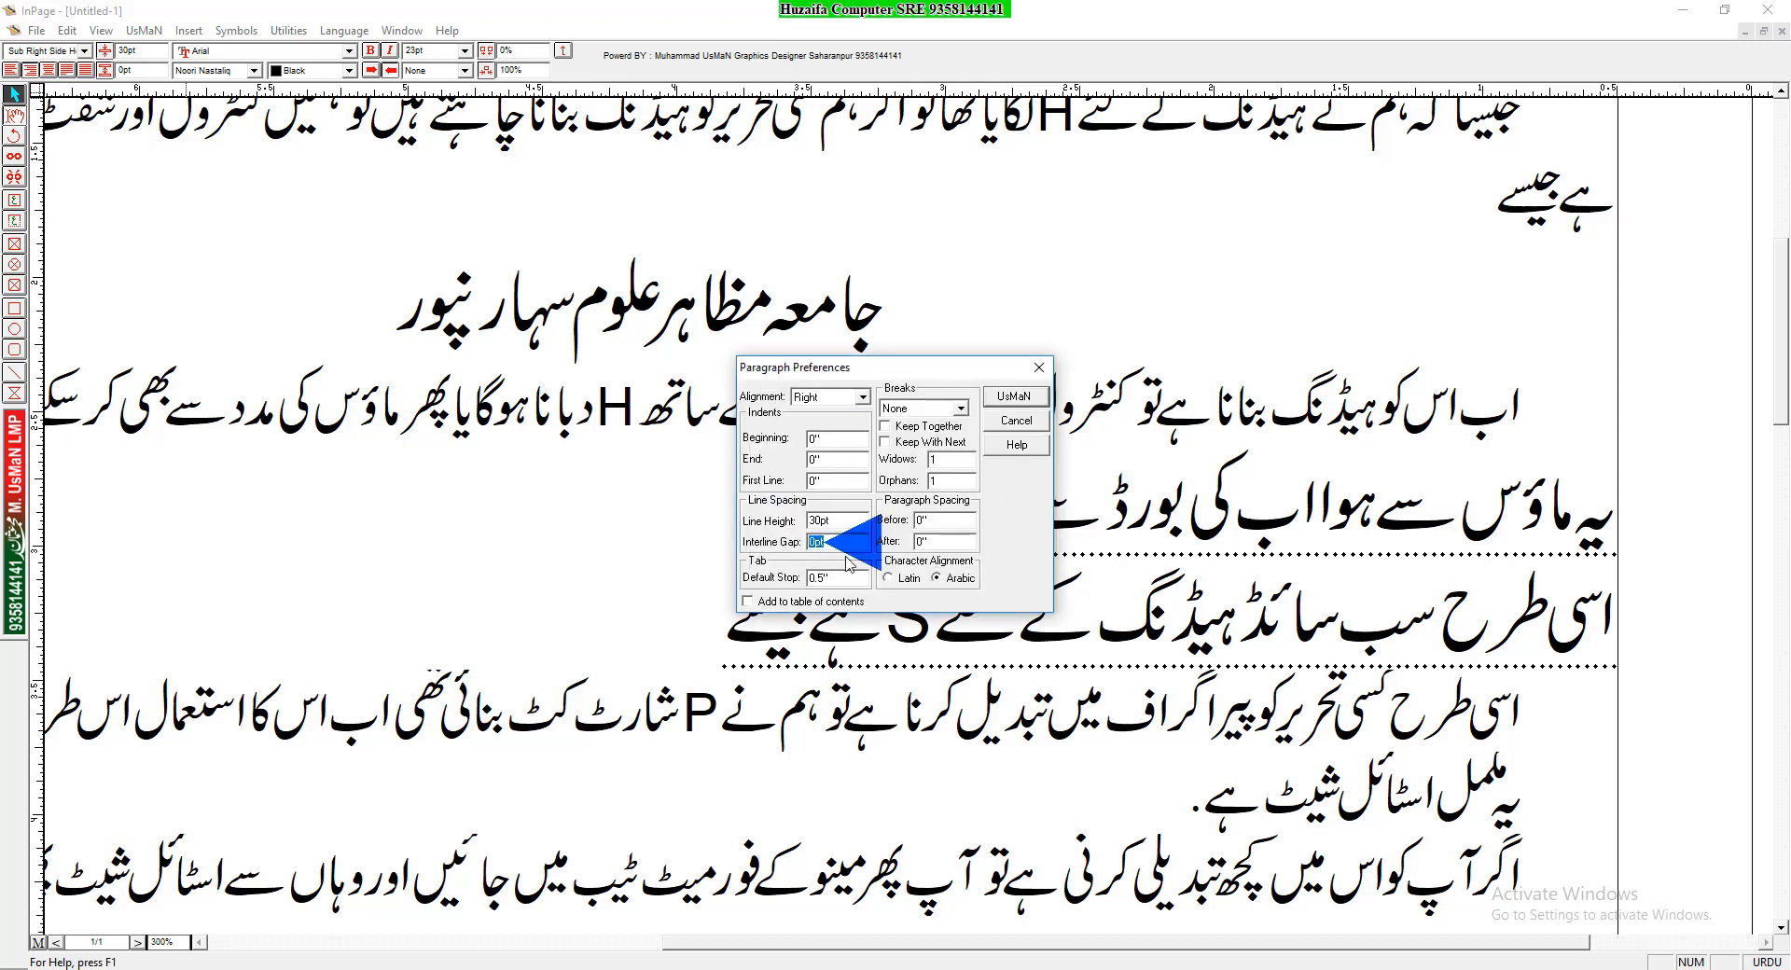
pyautogui.click(1014, 396)
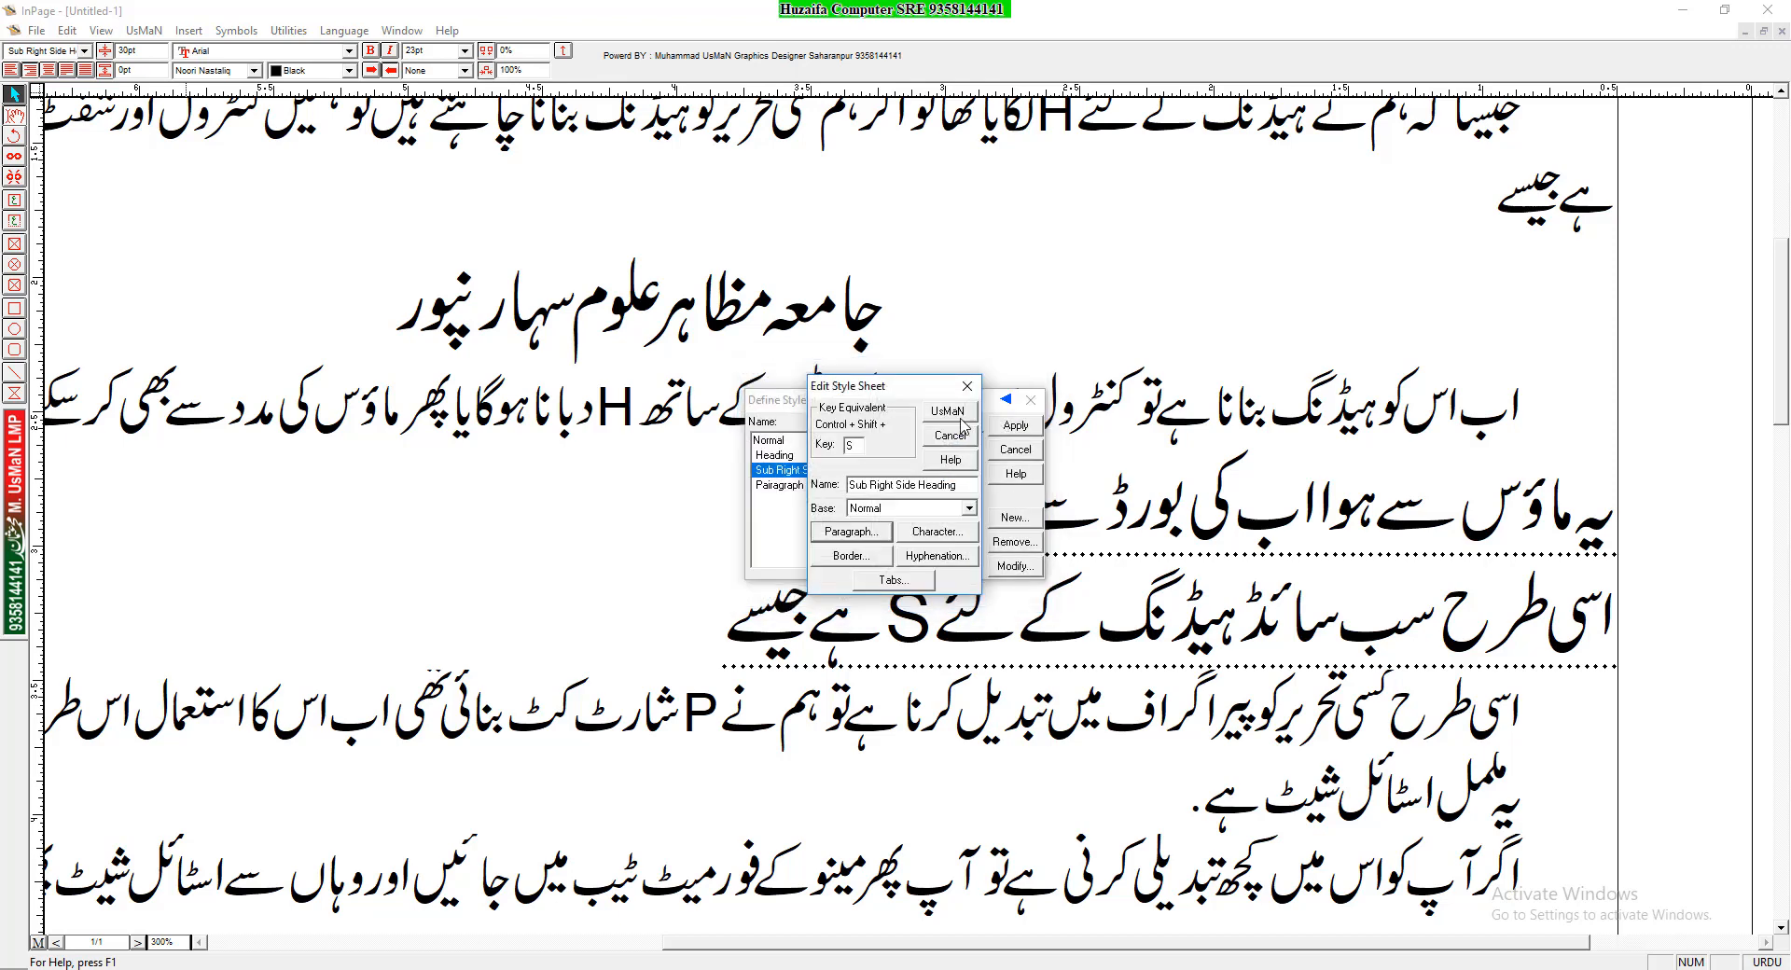
pyautogui.click(960, 419)
pyautogui.click(1014, 425)
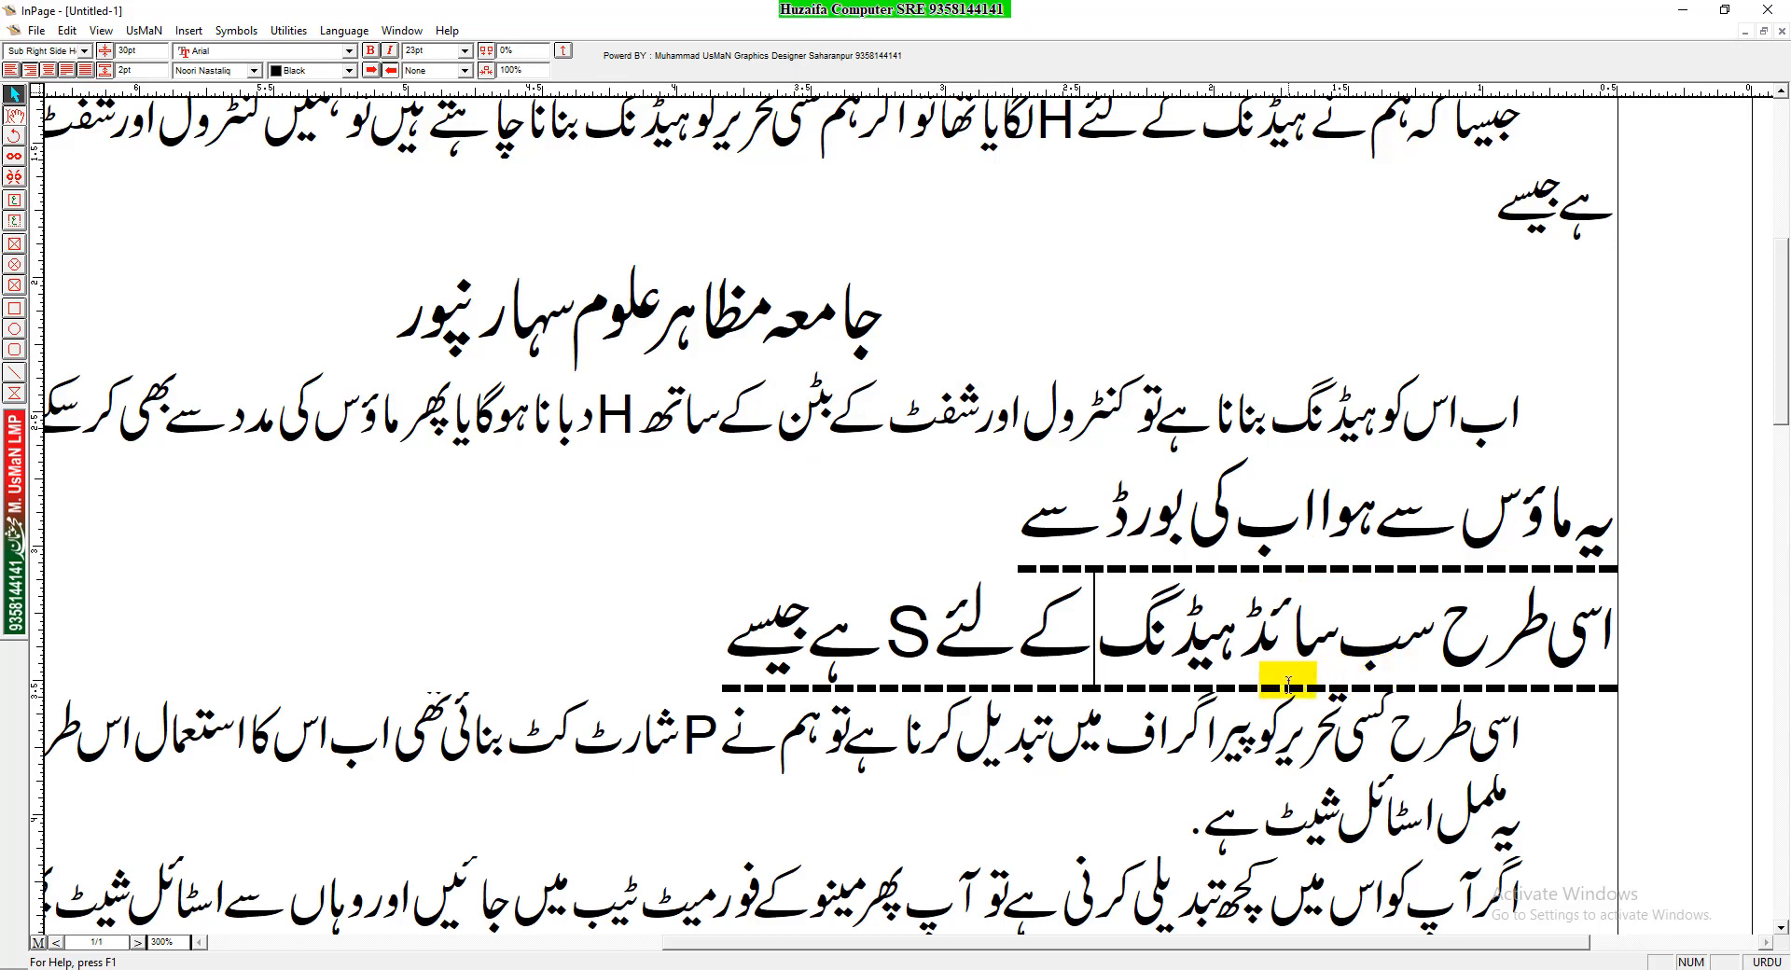
# Modify the Pairagraph style sheet from a body text line, setting its line height to 27pt, and apply it
pyautogui.click(1385, 812)
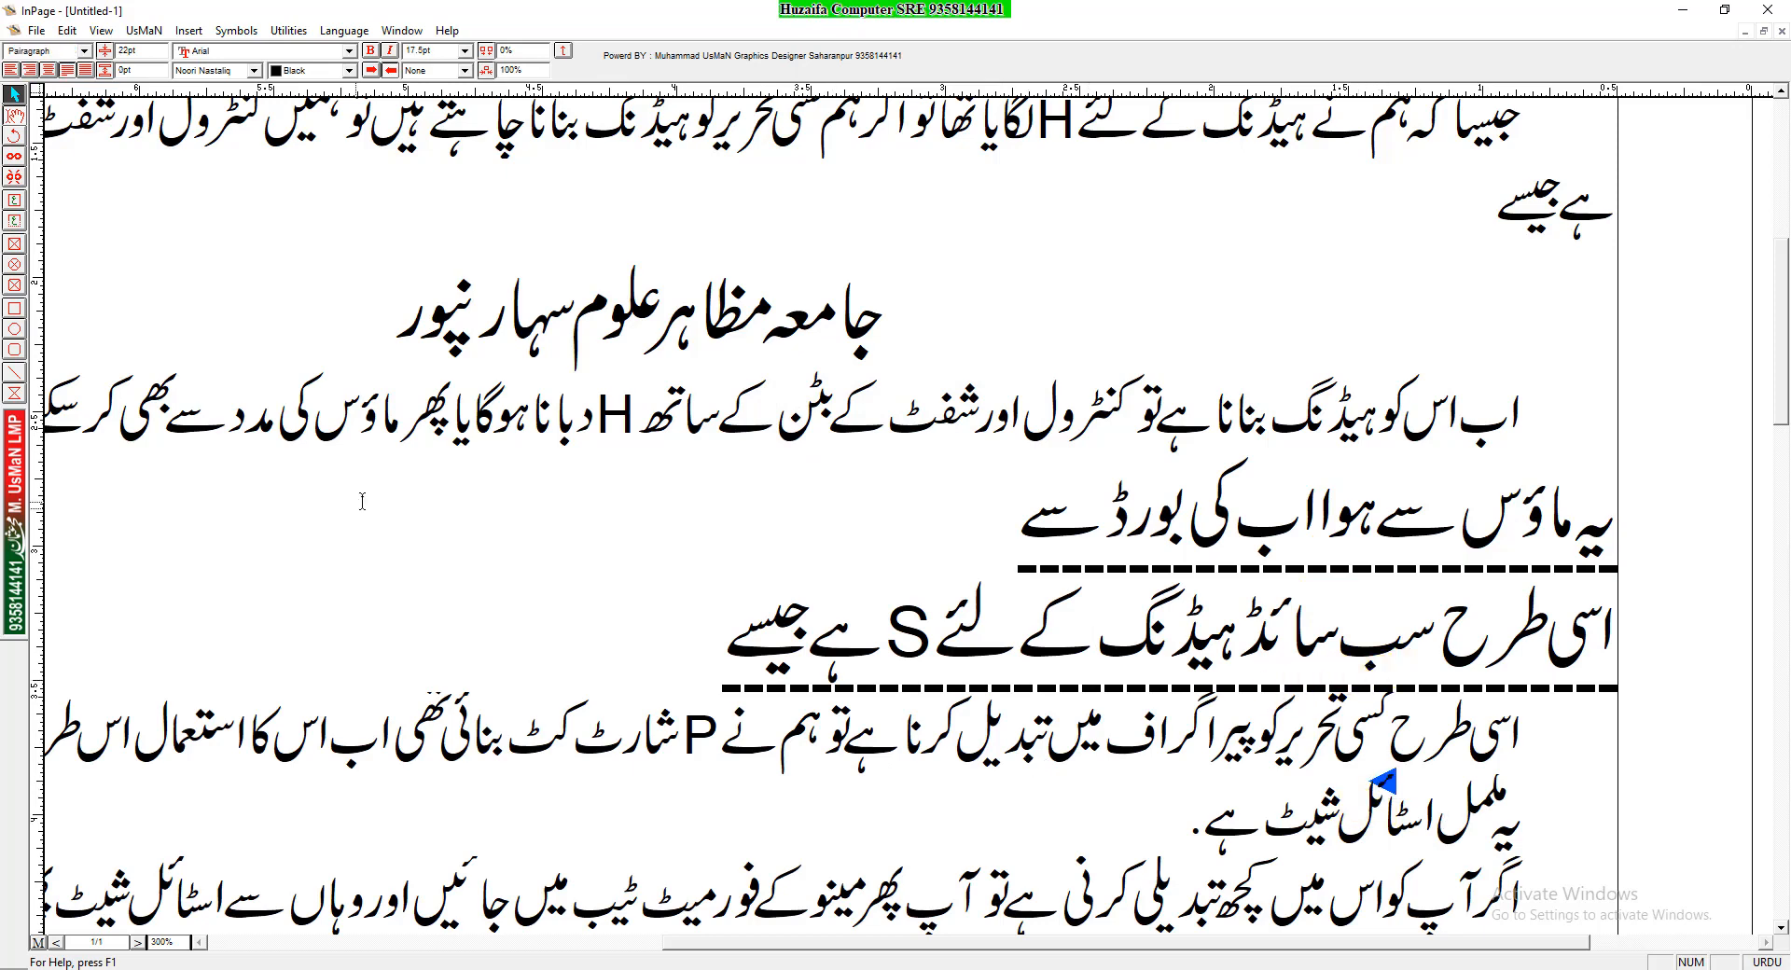
pyautogui.click(144, 30)
pyautogui.click(309, 383)
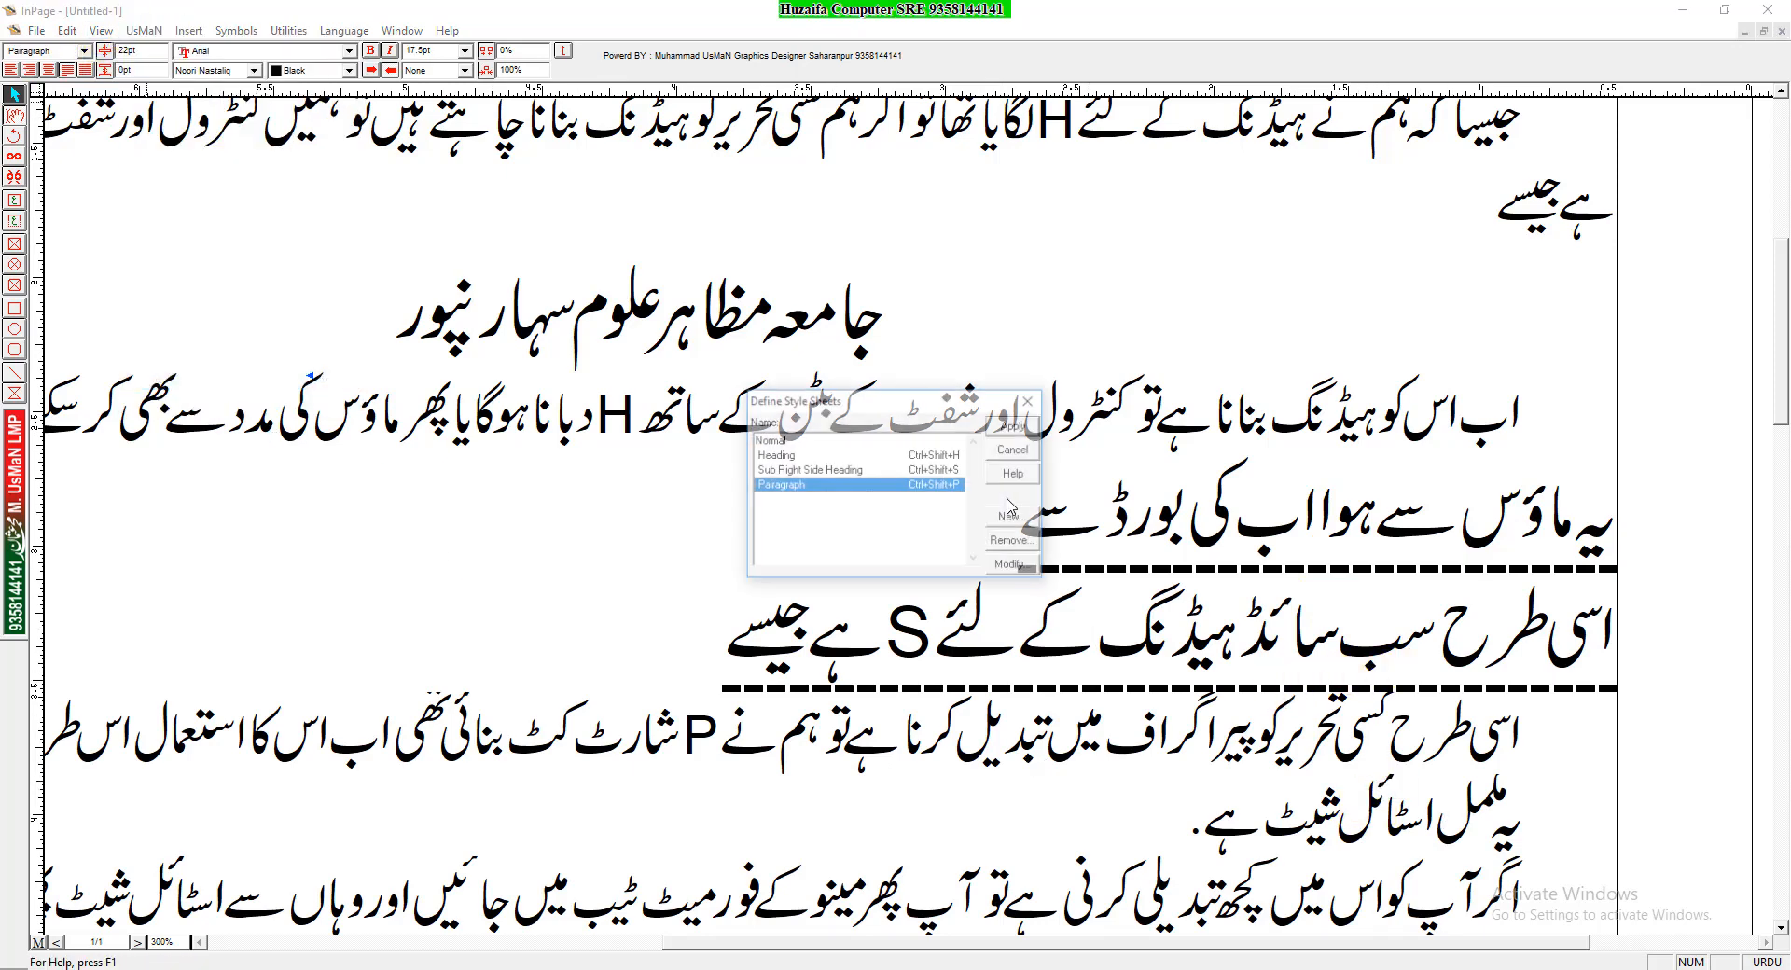
pyautogui.click(1009, 564)
pyautogui.click(821, 519)
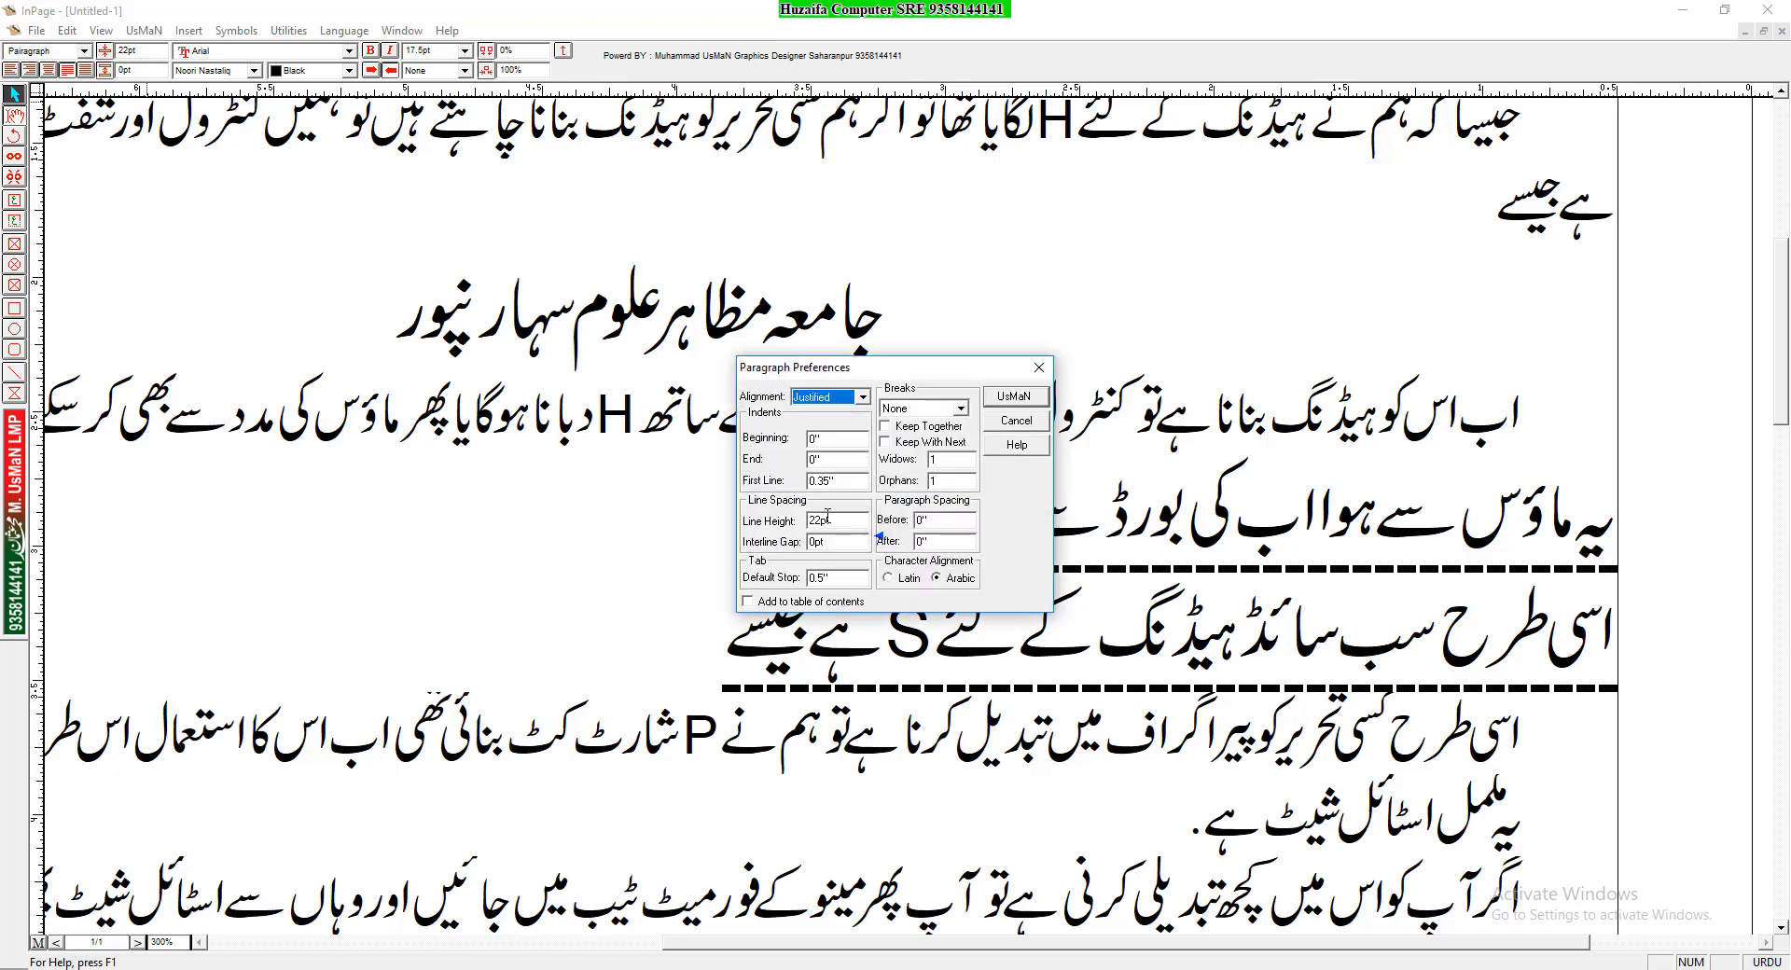
pyautogui.doubleClick(826, 518)
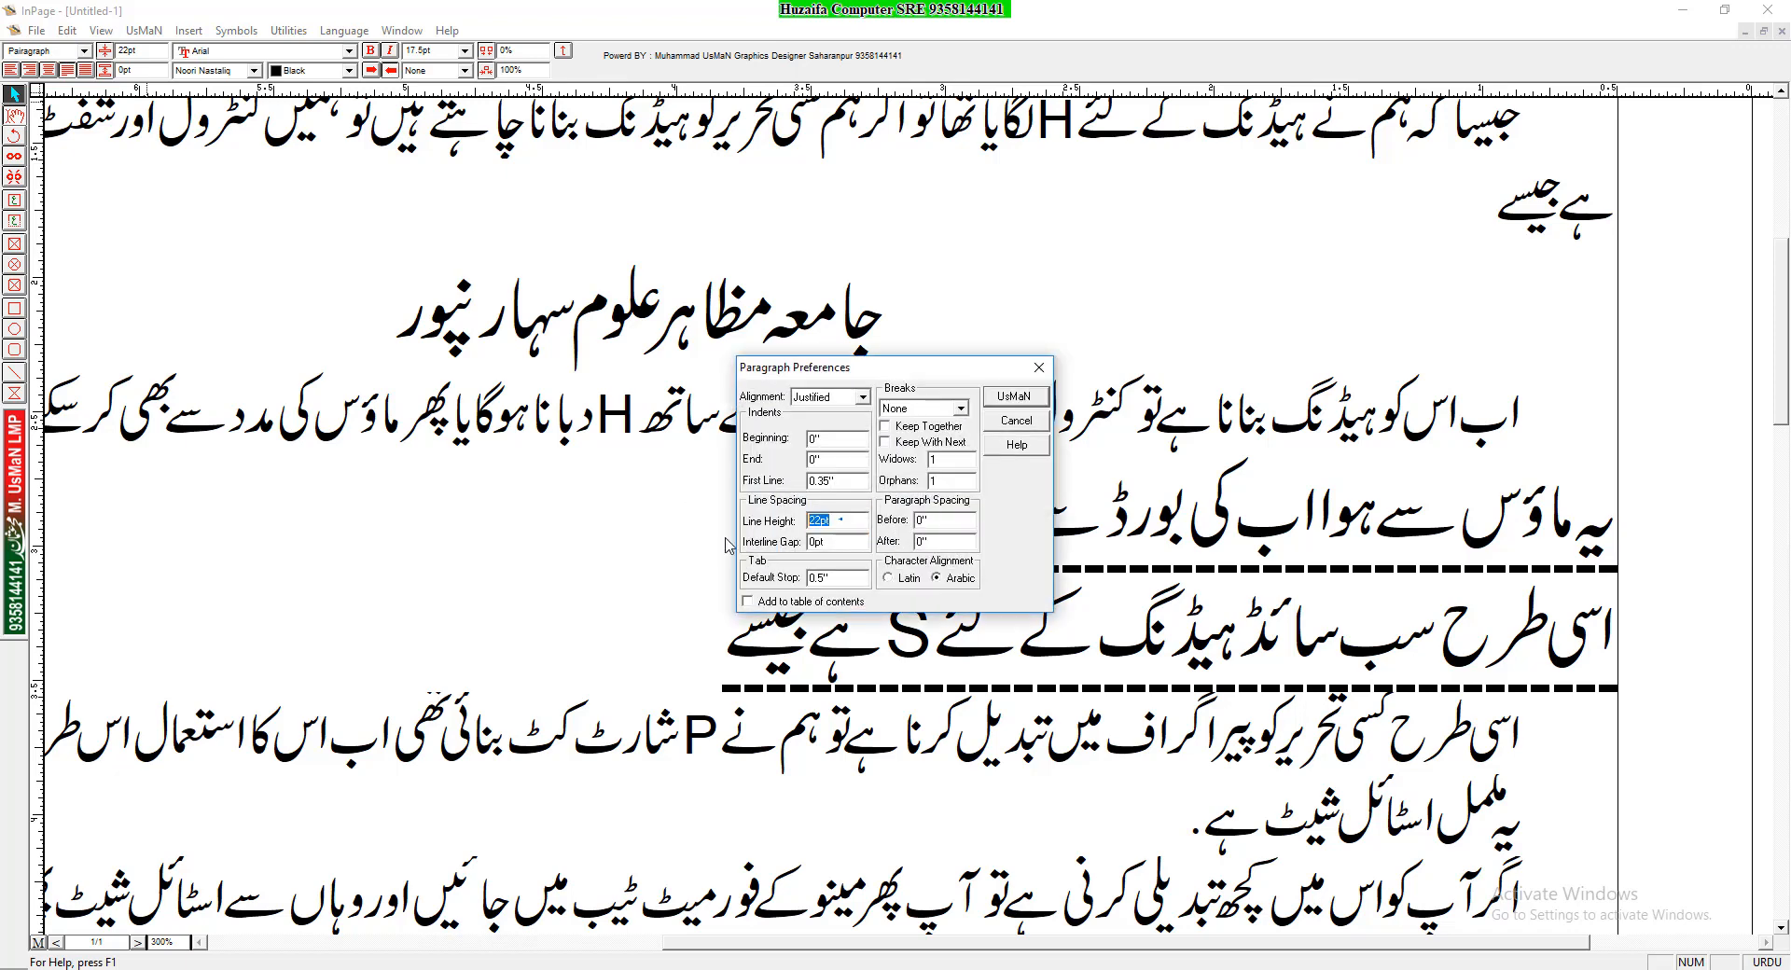
pyautogui.click(1014, 396)
pyautogui.click(934, 413)
pyautogui.click(1014, 425)
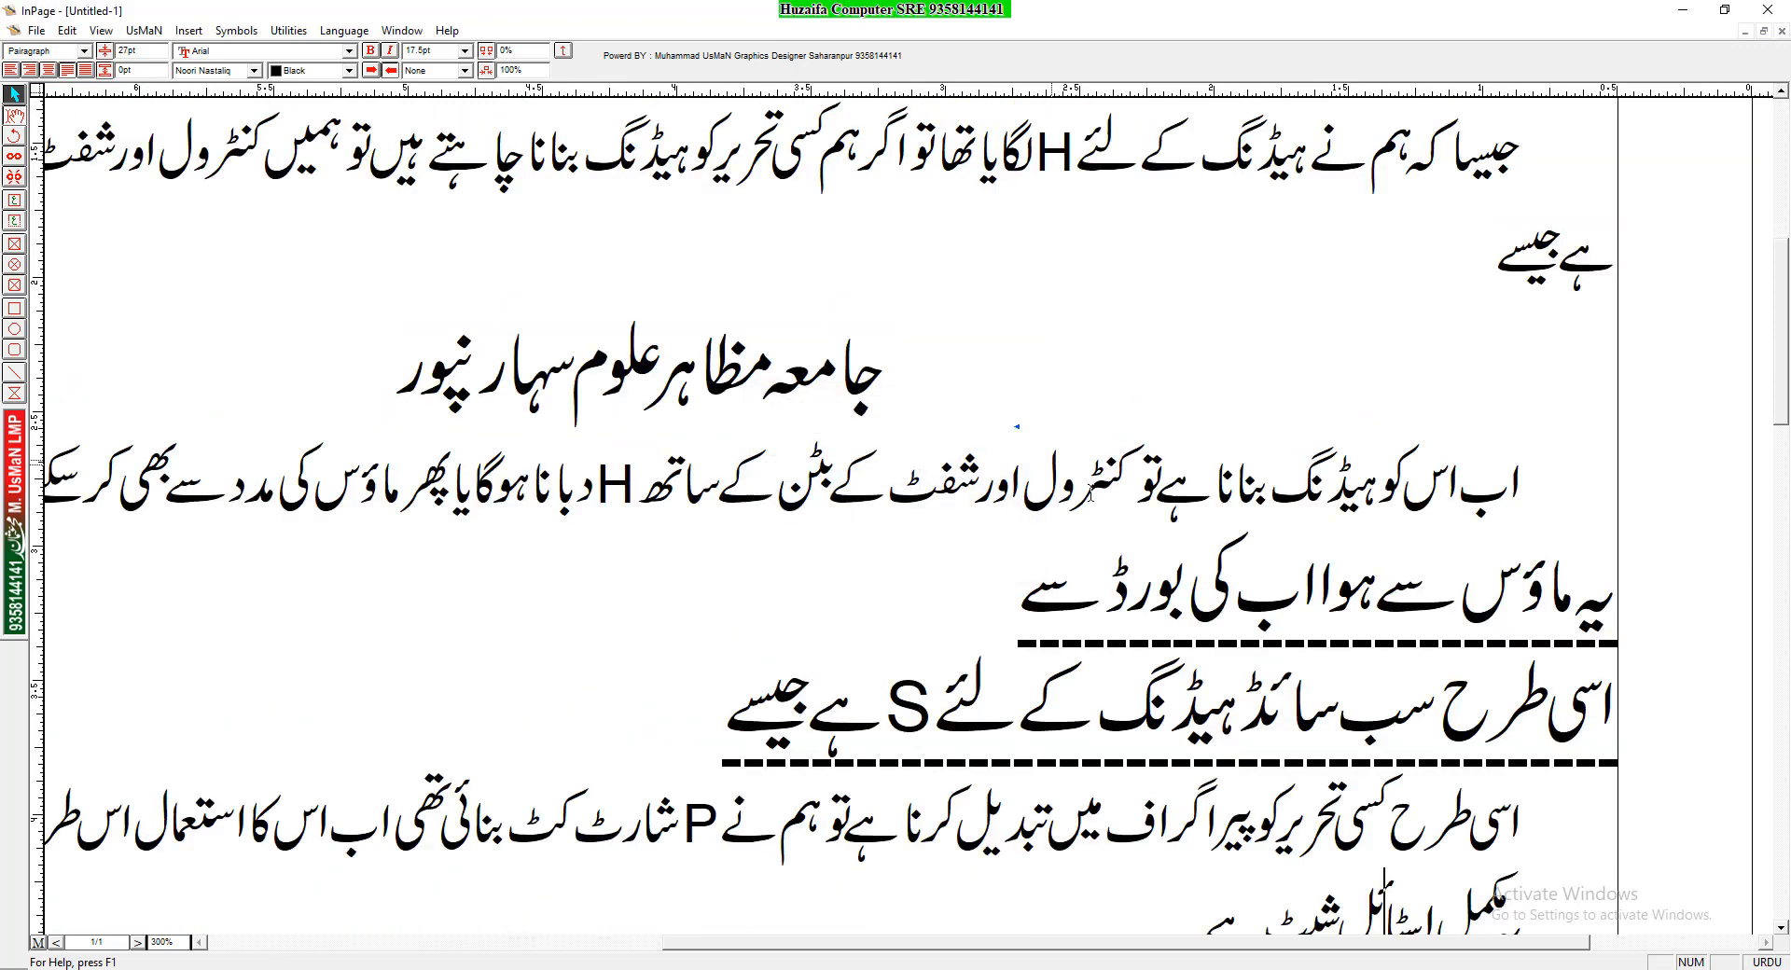
# Zoom the page out through 200%, 100% and 120% to 150% to review the restyled headings and paragraphs
pyautogui.rightClick(1209, 545)
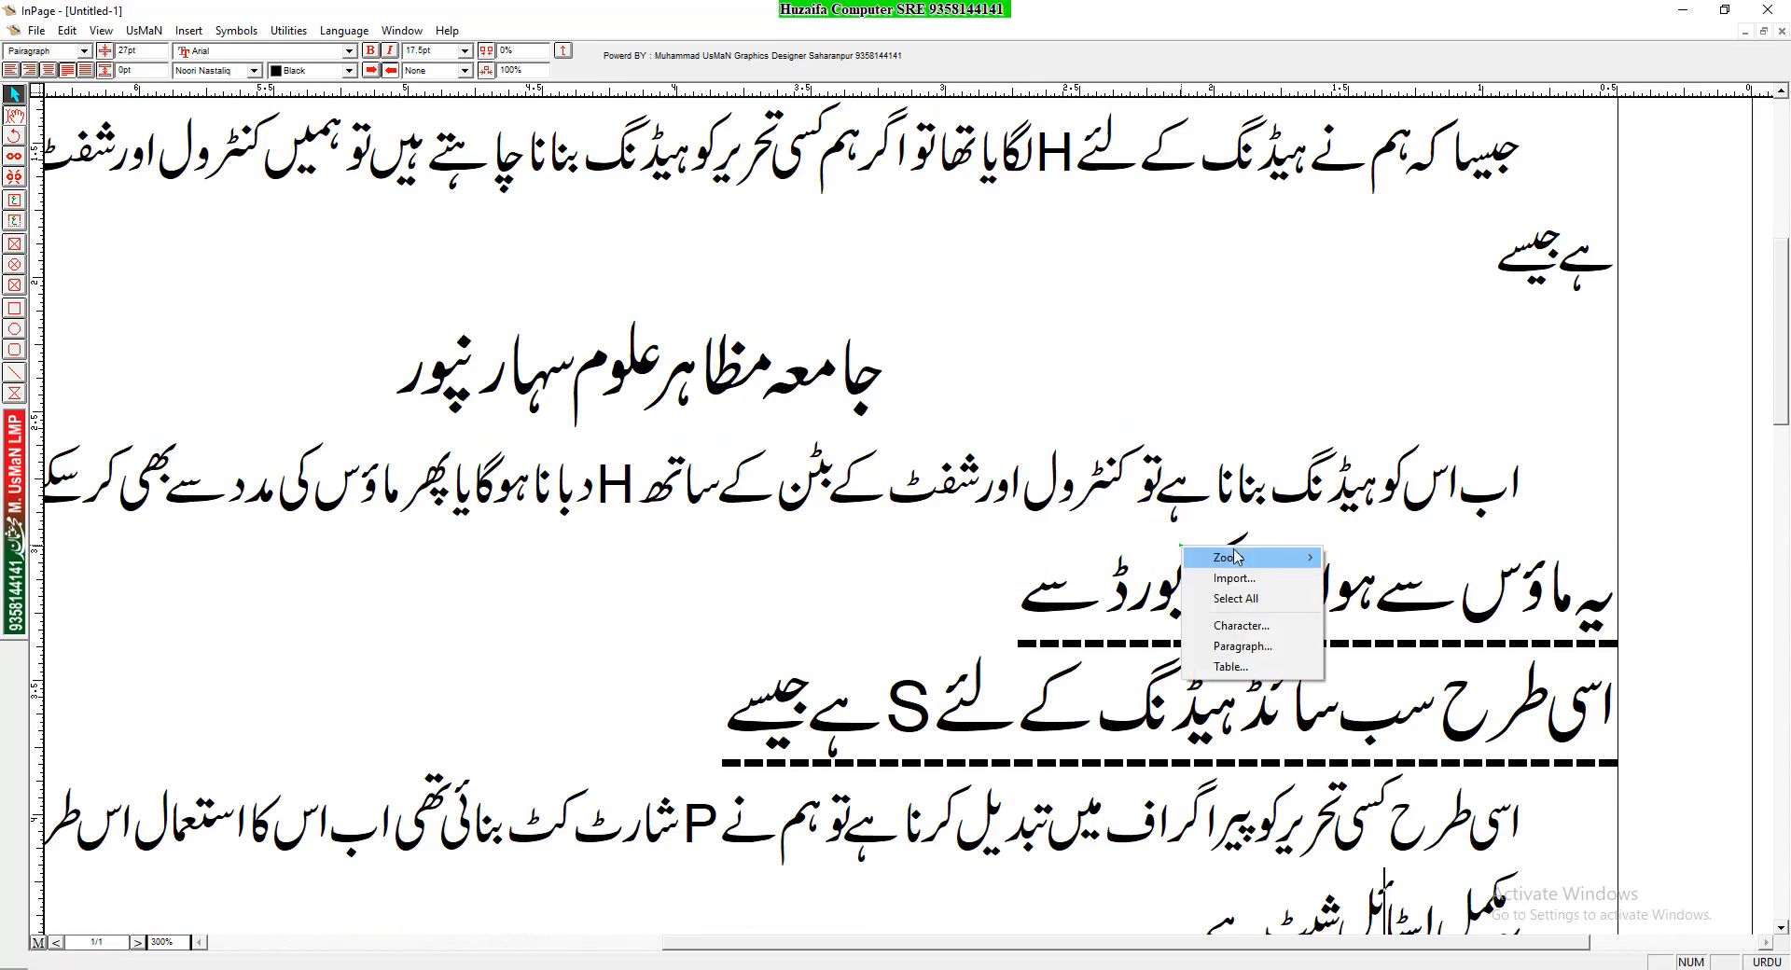
pyautogui.moveTo(1233, 557)
pyautogui.click(1371, 617)
pyautogui.rightClick(933, 471)
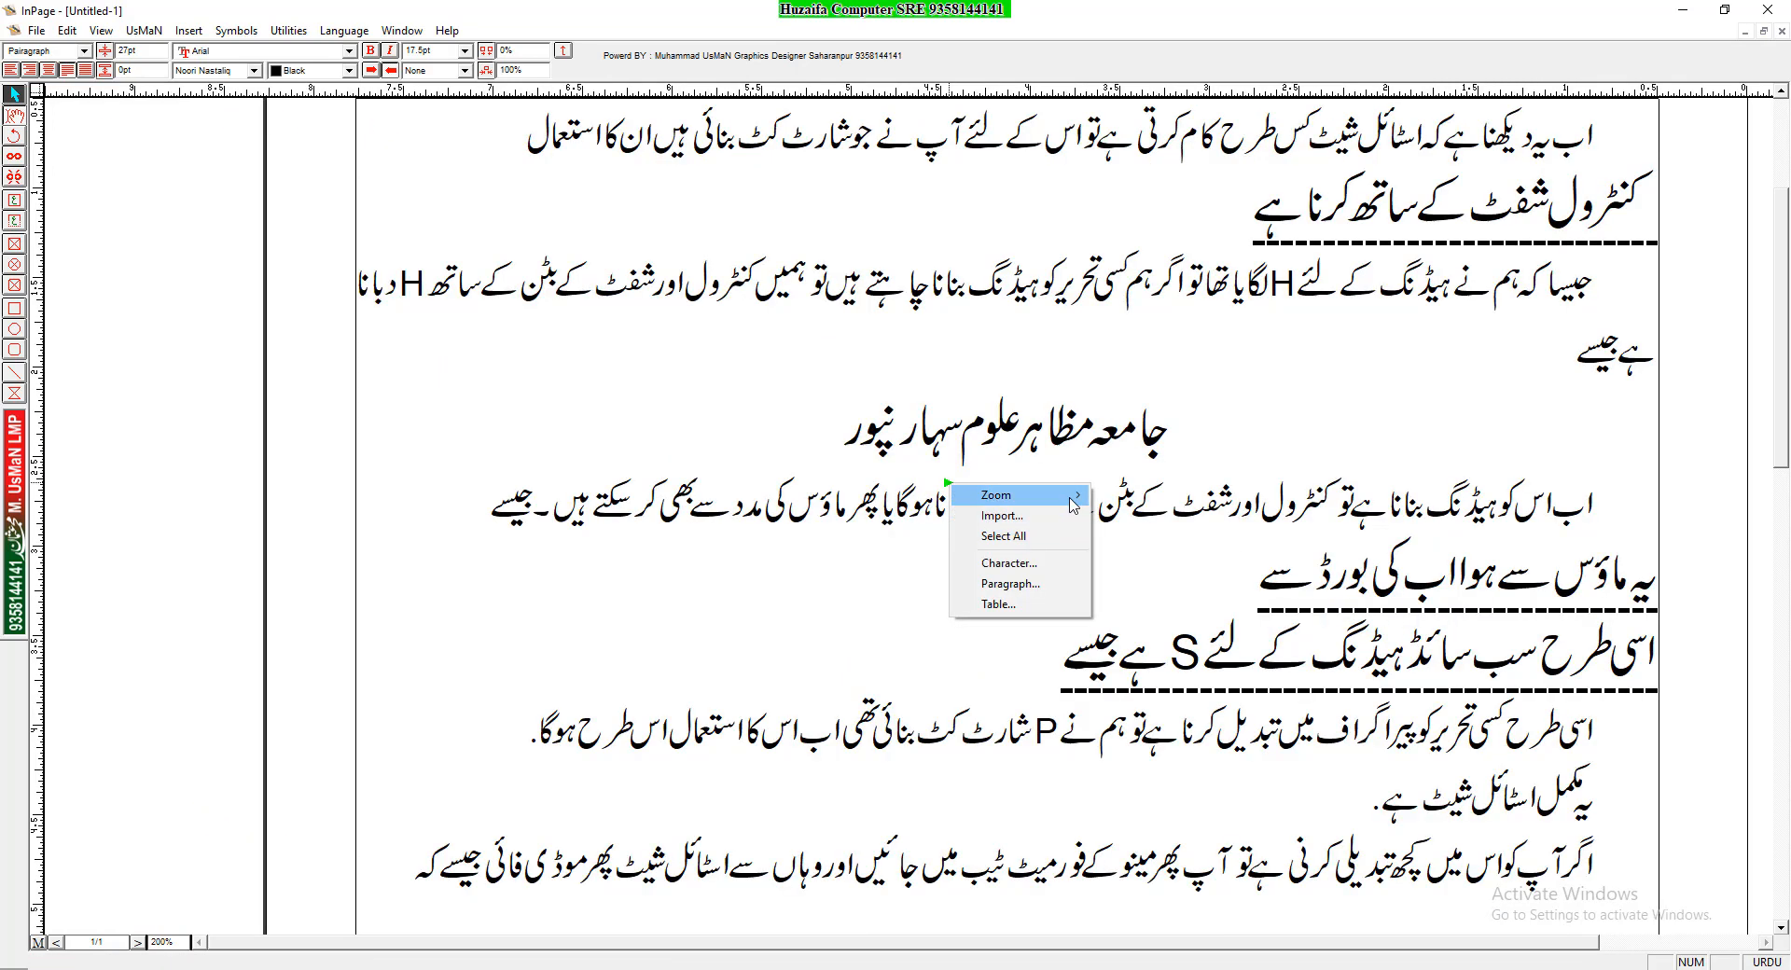
pyautogui.moveTo(951, 482)
pyautogui.click(1138, 545)
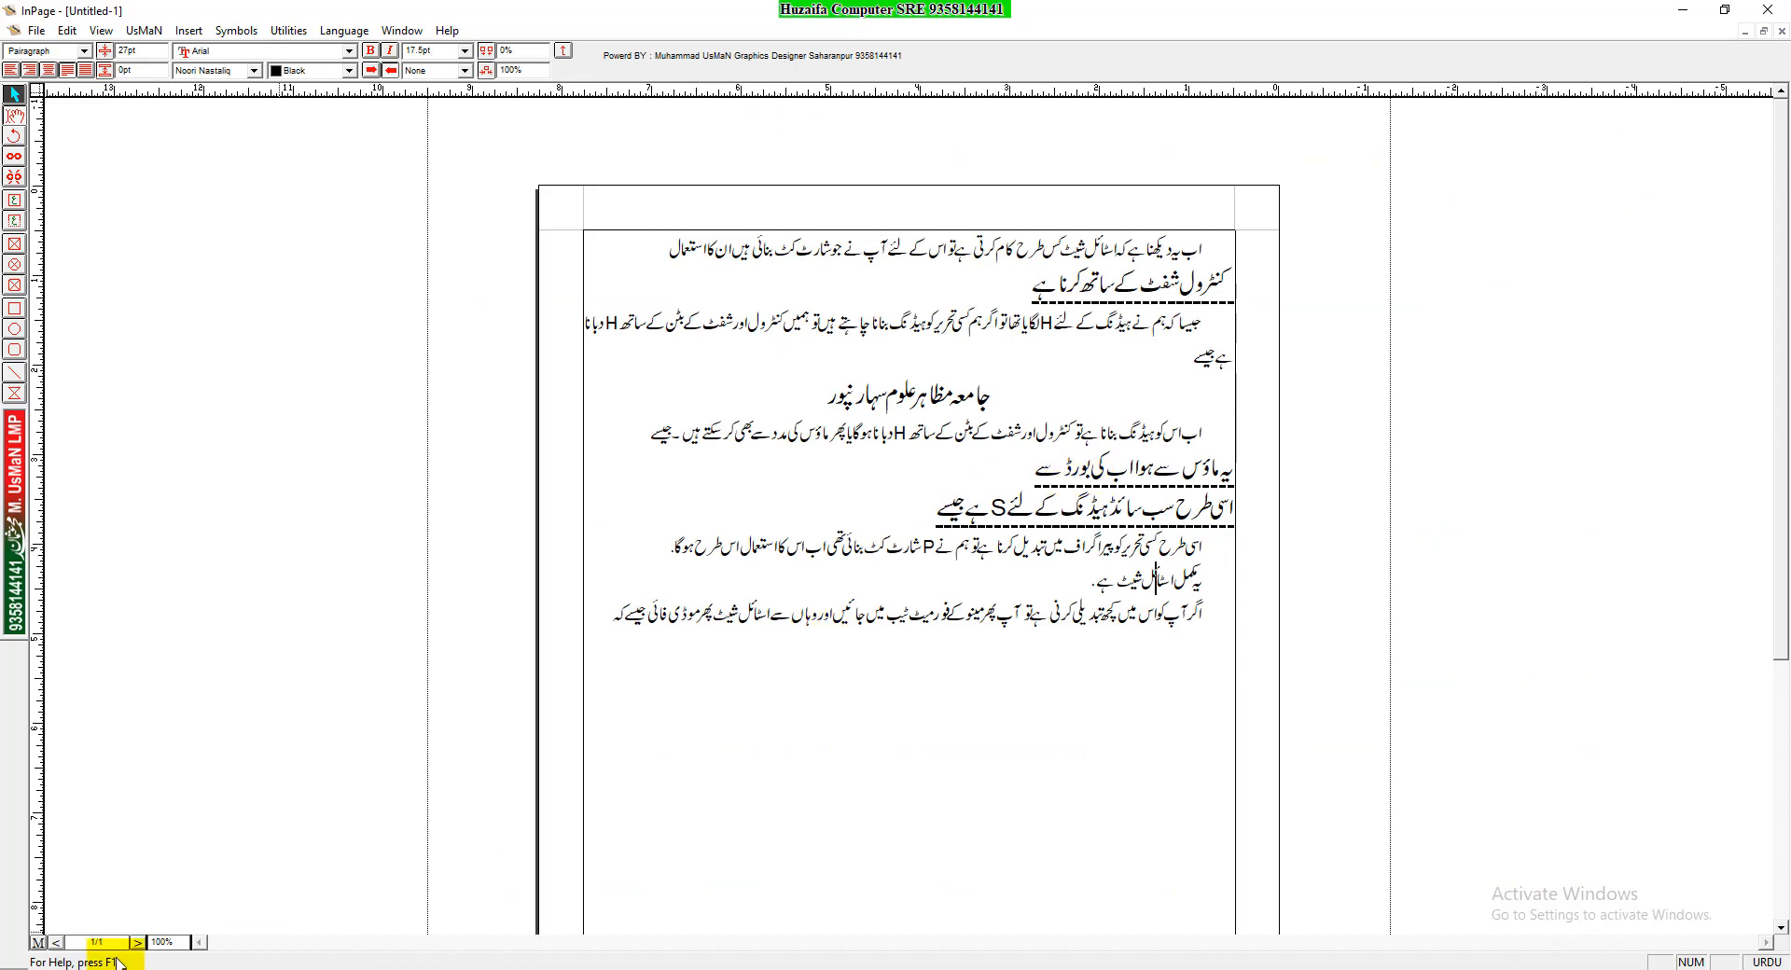
pyautogui.write('120')
pyautogui.press('Return')
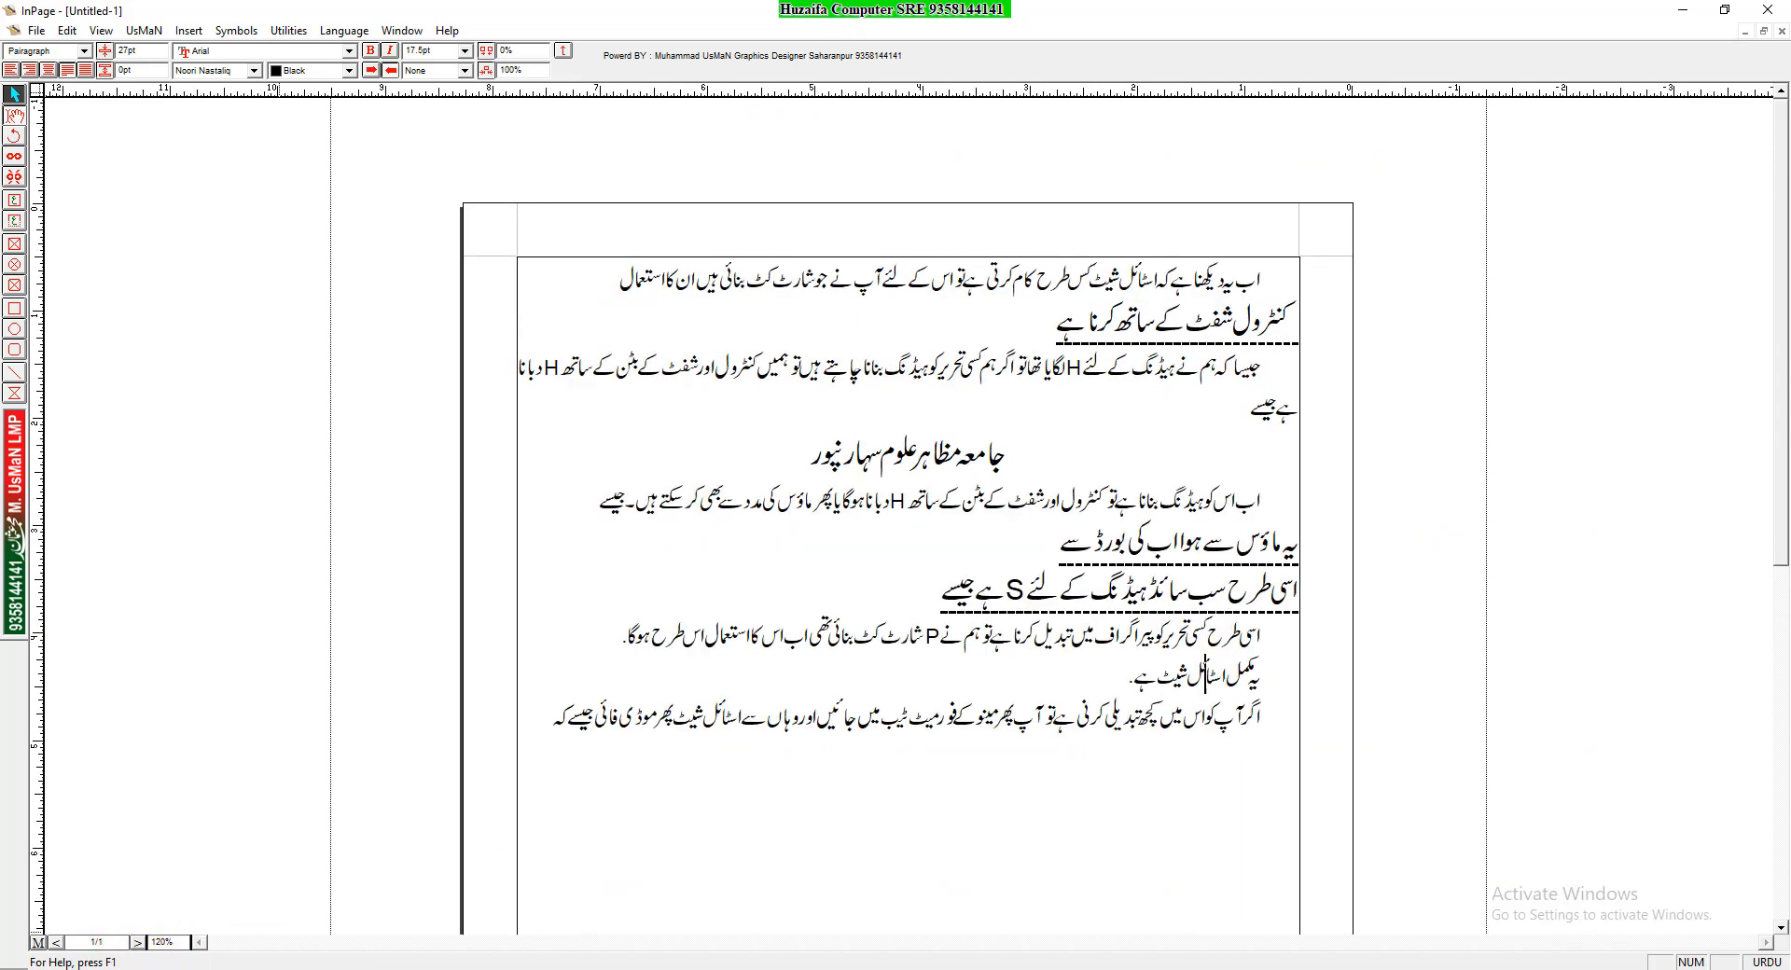
pyautogui.click(162, 941)
pyautogui.write('150')
pyautogui.press('Return')
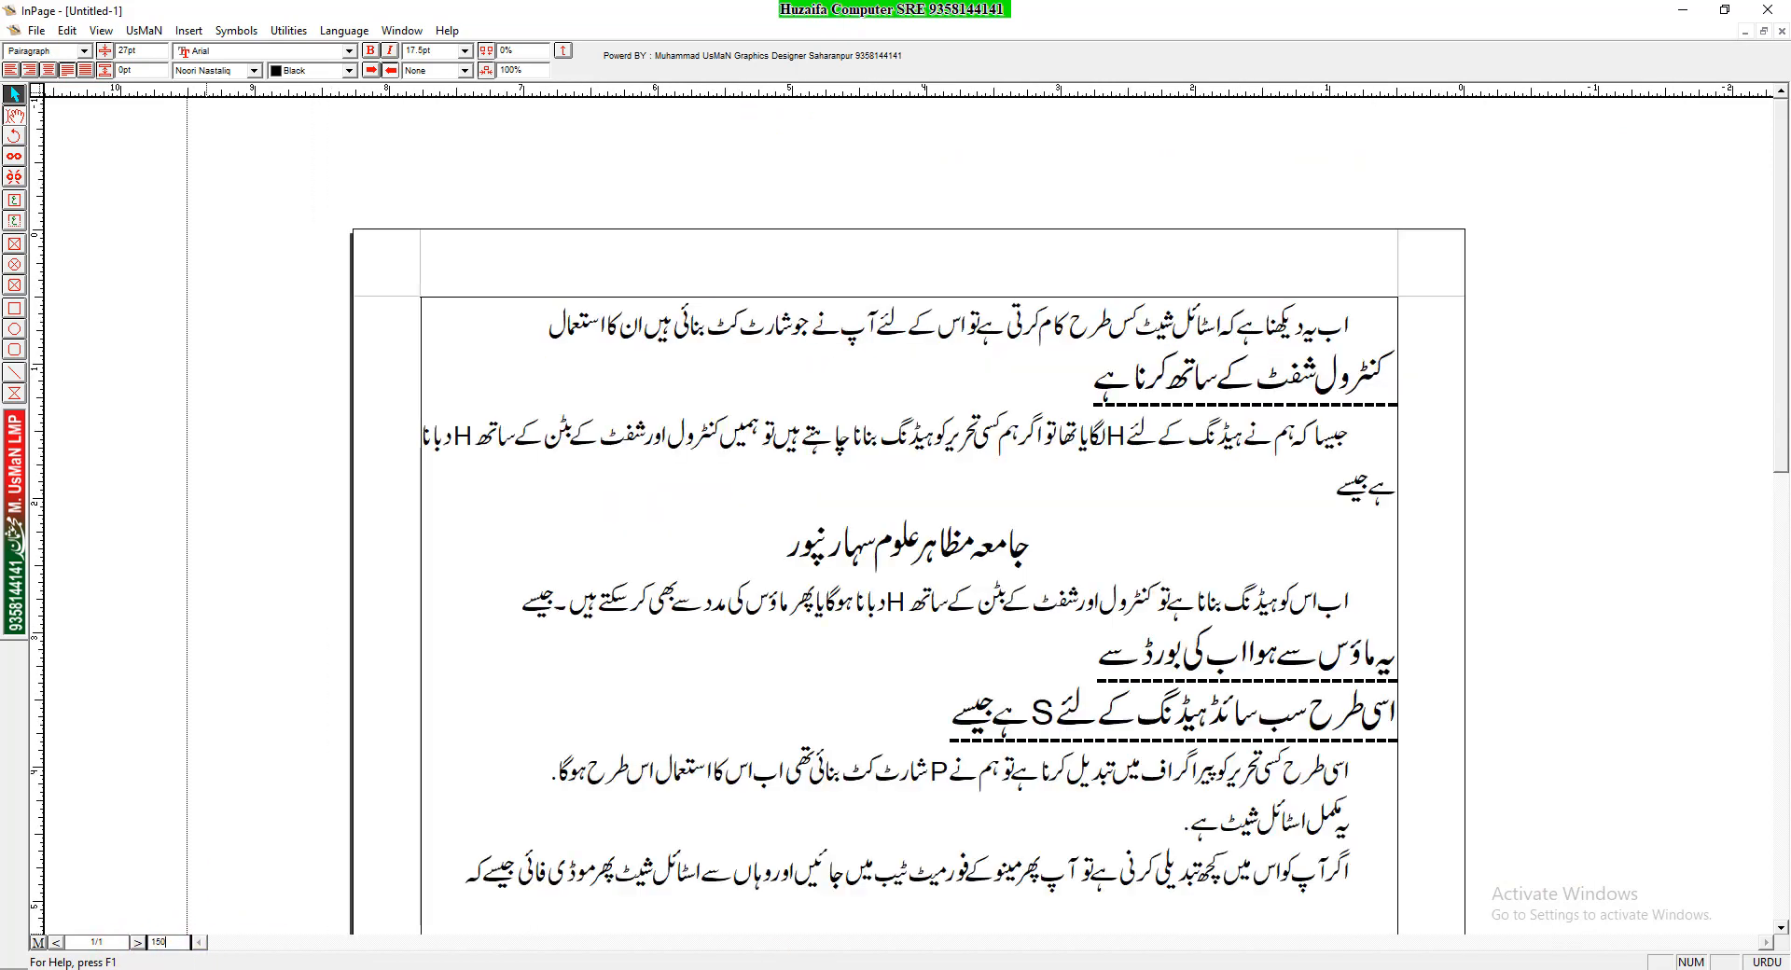
pyautogui.scroll(-4, 920, 743)
pyautogui.scroll(4, 869, 656)
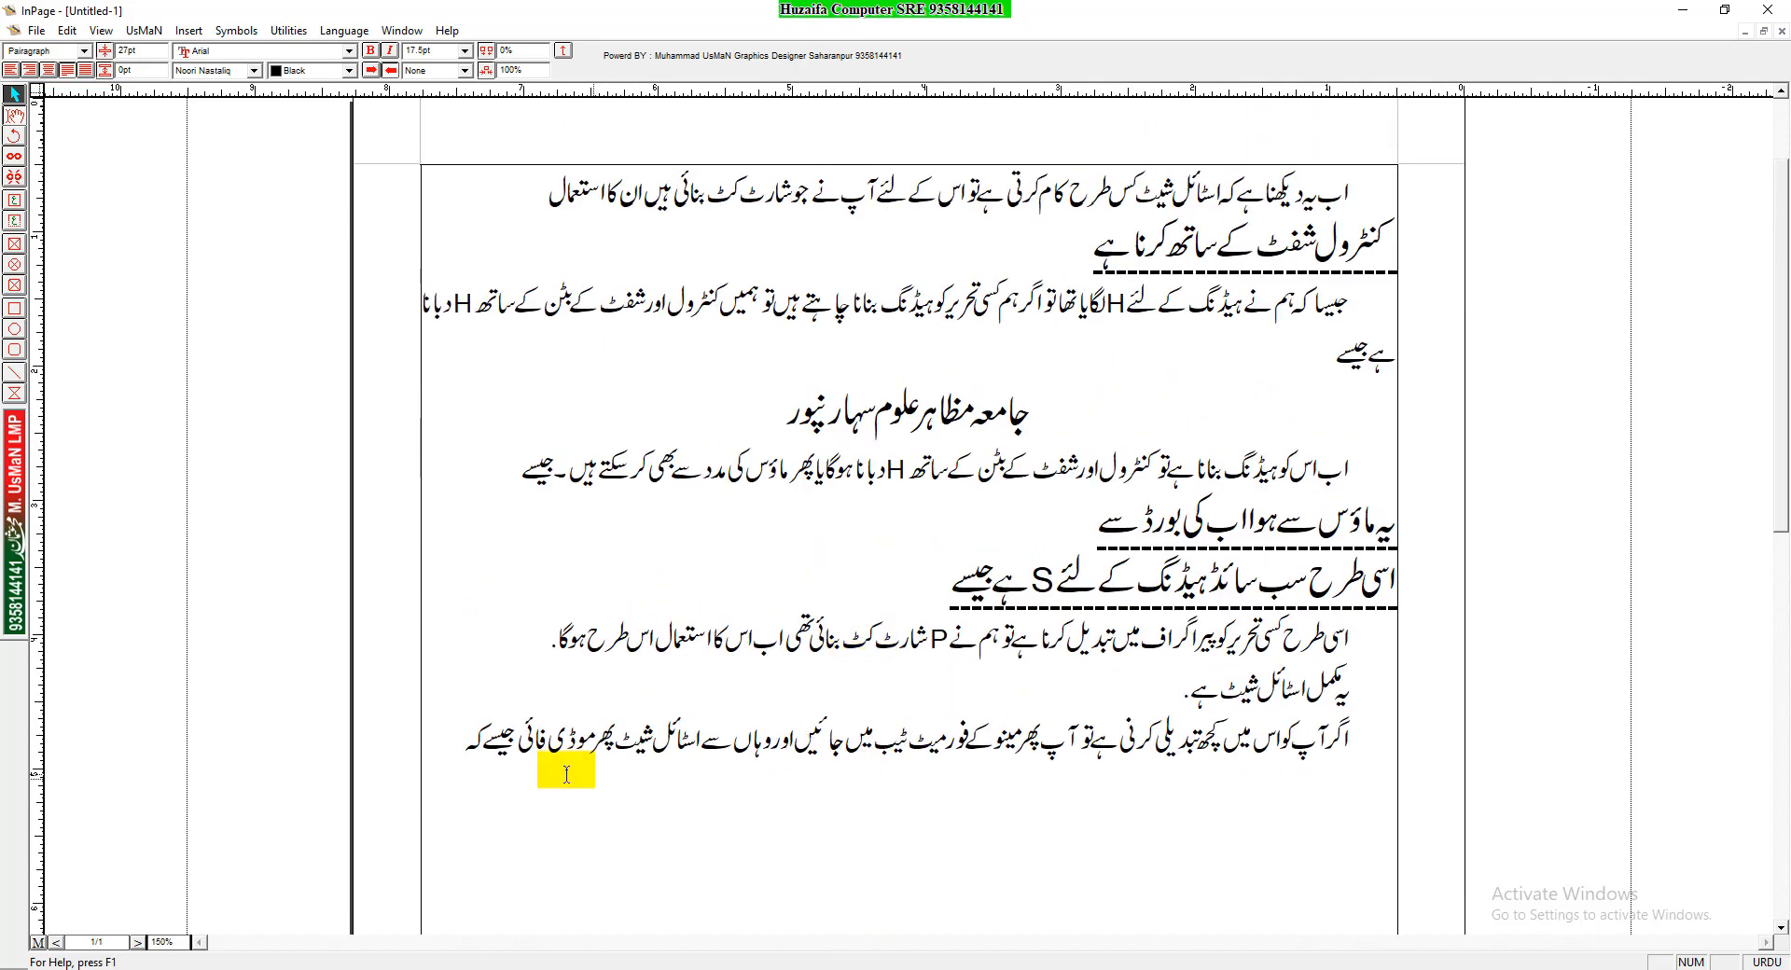